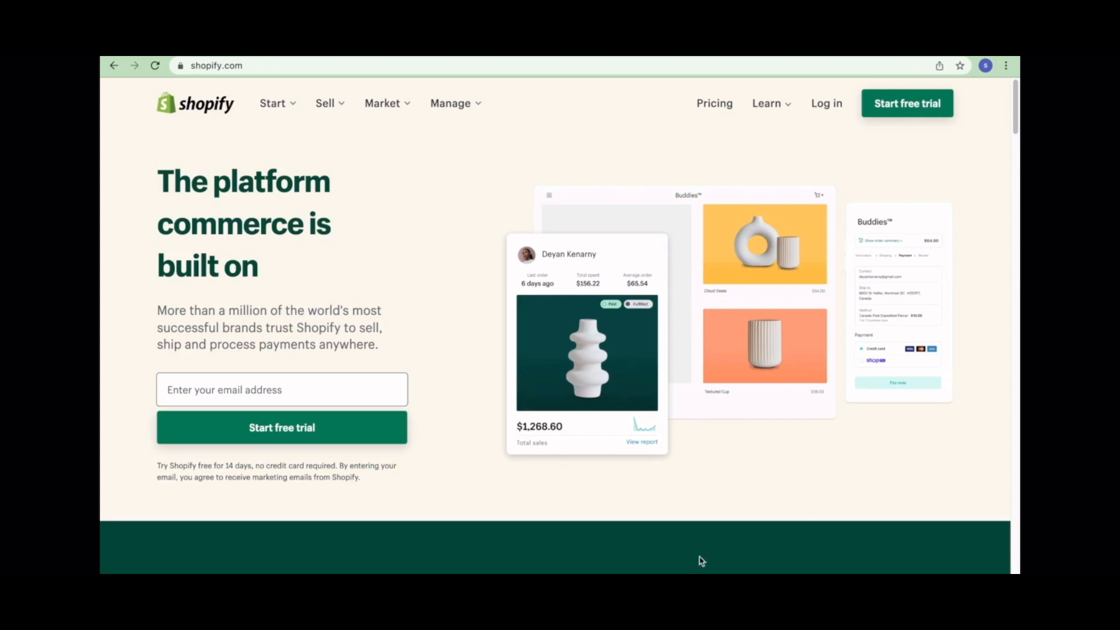
- Start the free-trial signup and enter the account e-mail and password
left_click(882, 106)
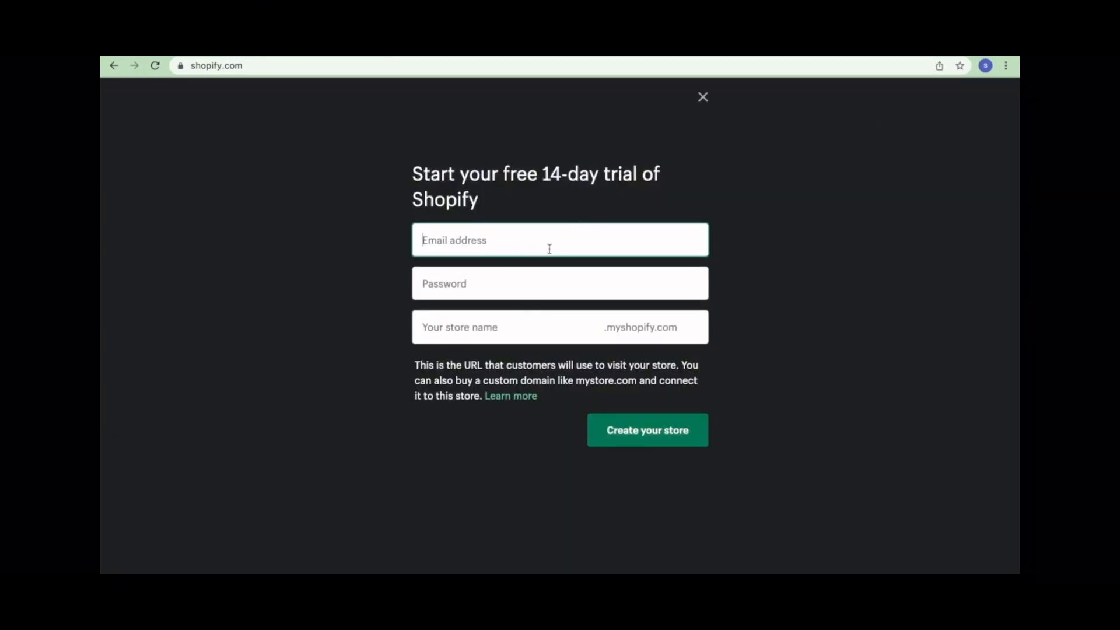
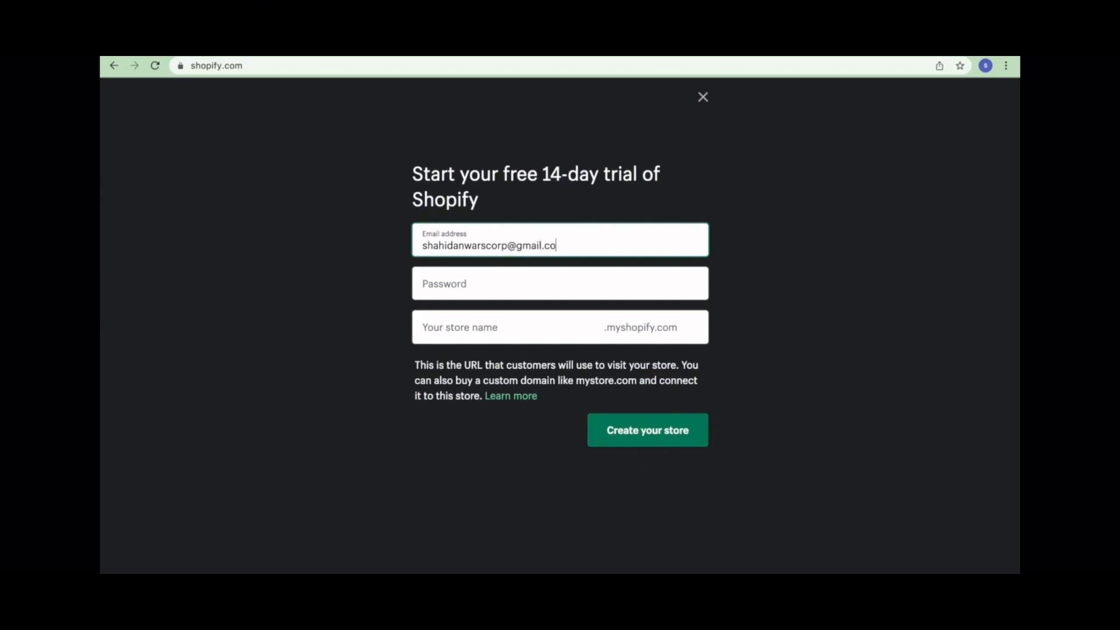
left_click(579, 287)
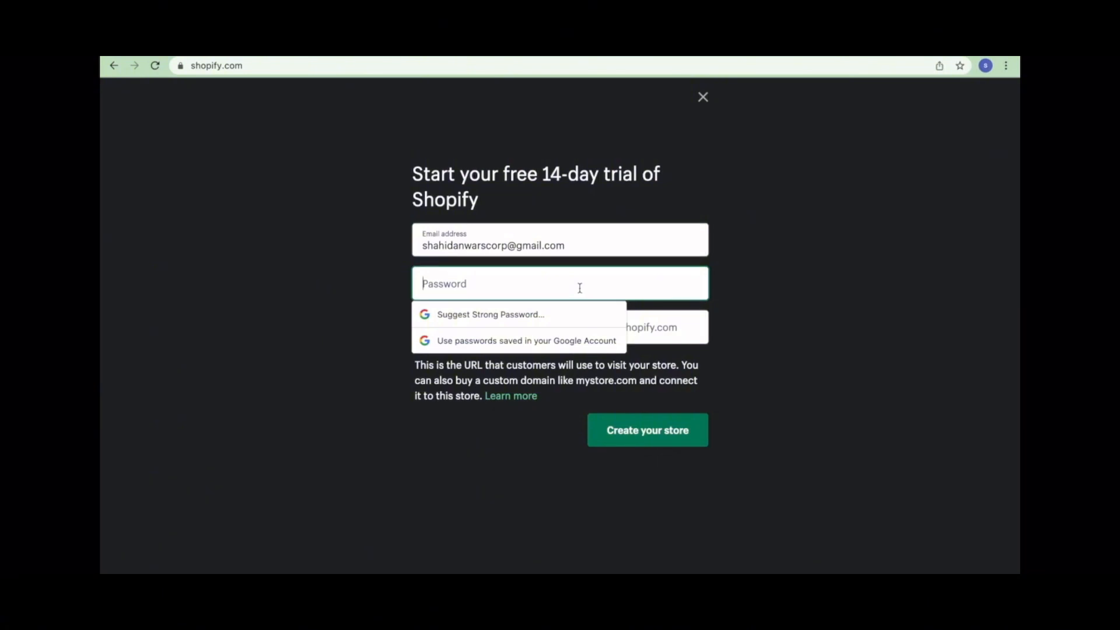
type("•••••••••")
- Name the store smilestore087 and submit the signup to create it
left_click(997, 348)
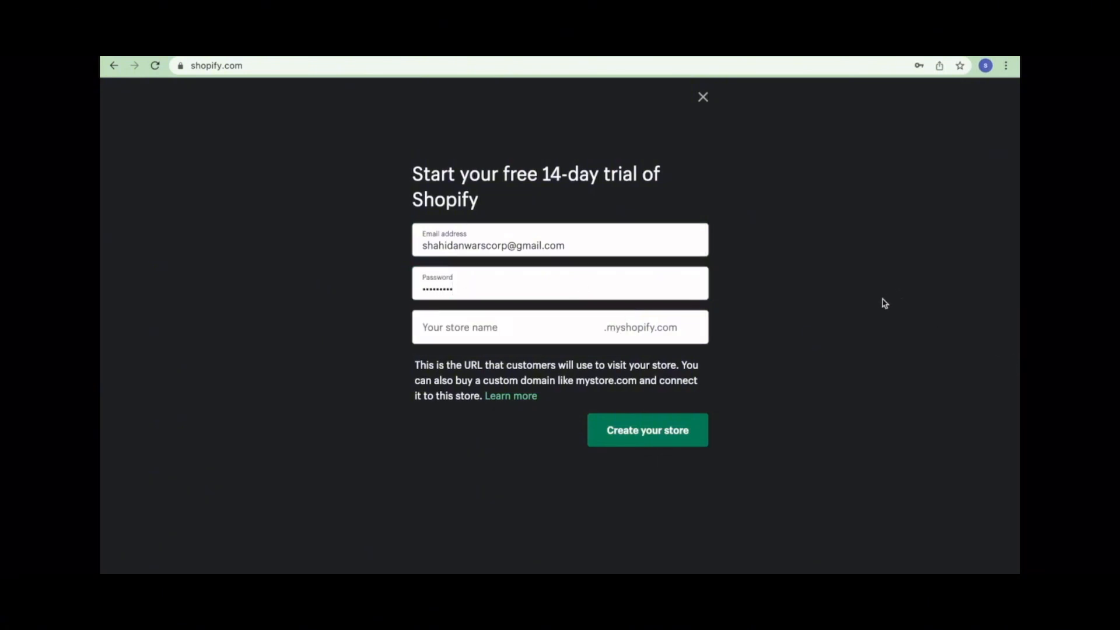
left_click(544, 330)
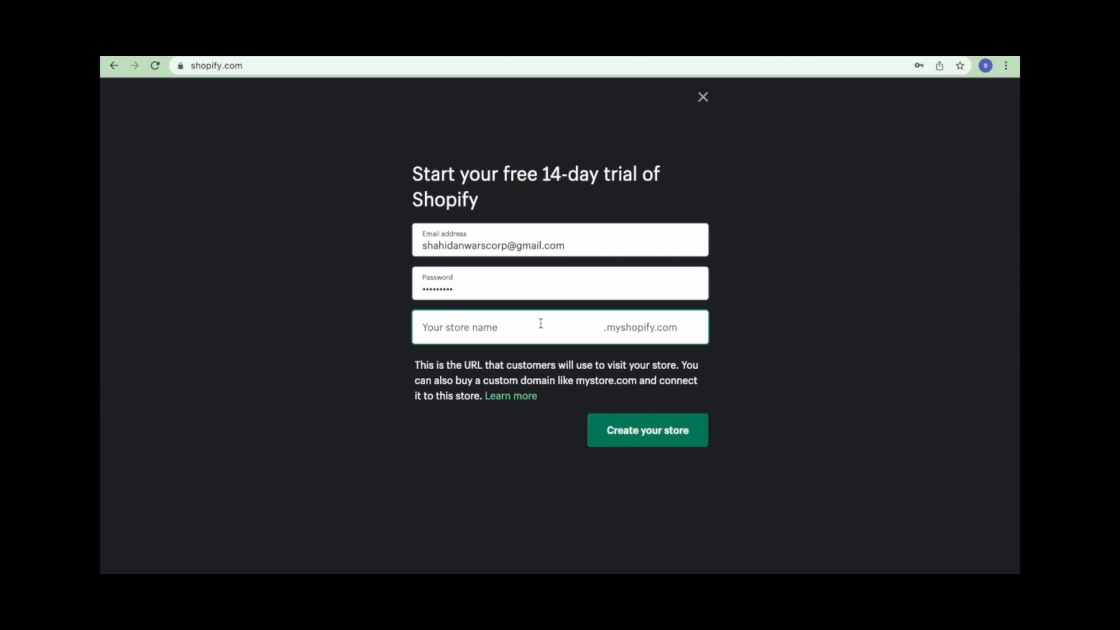
type("s")
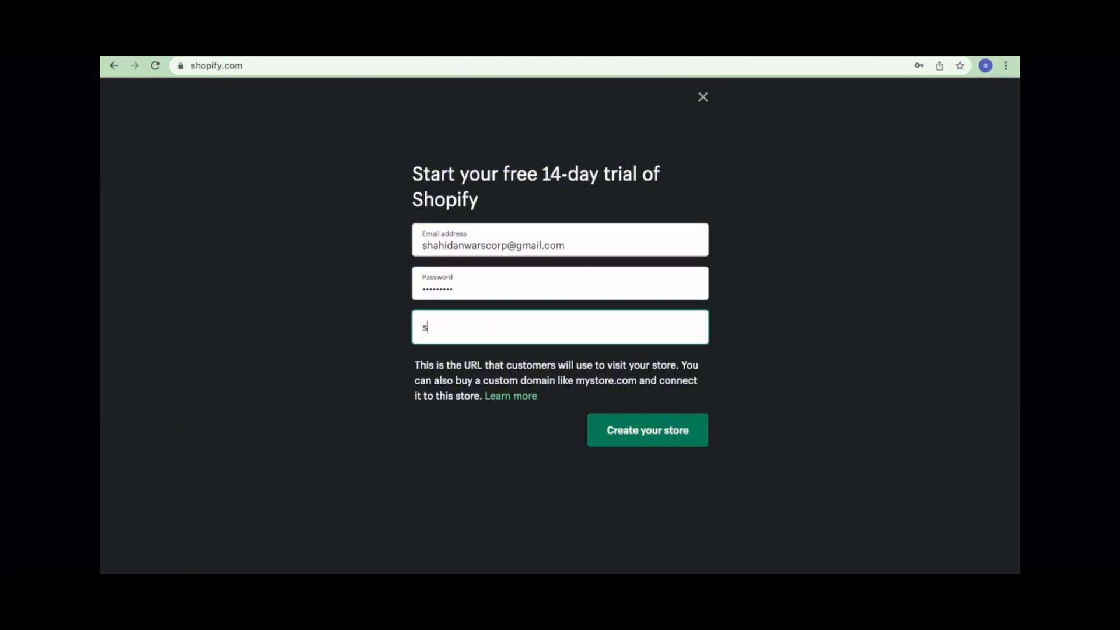
type("milestor")
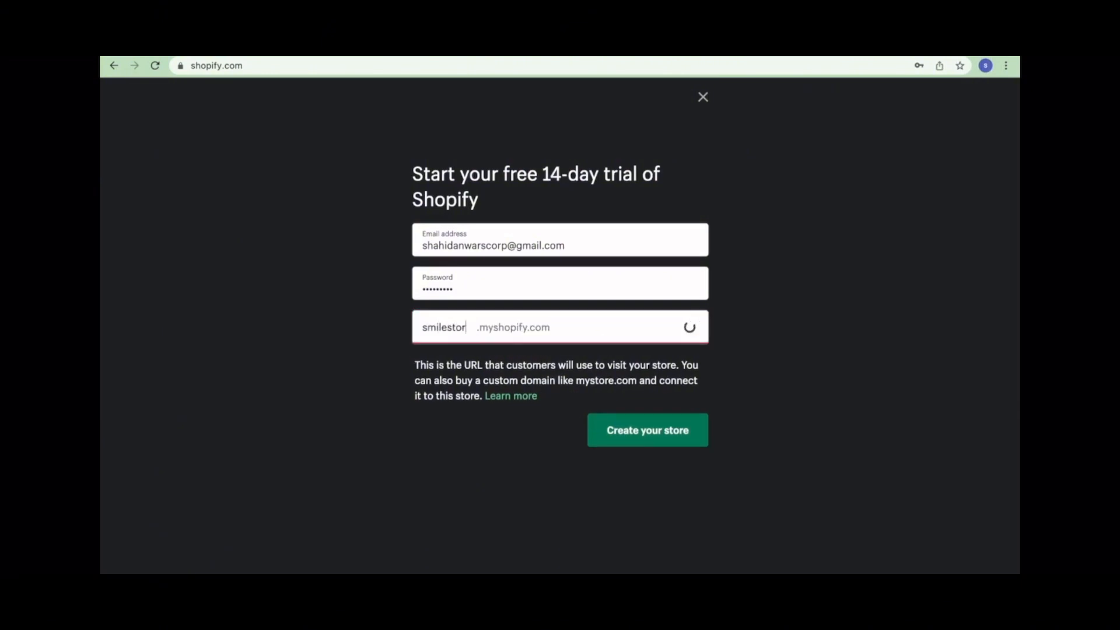
type("e087")
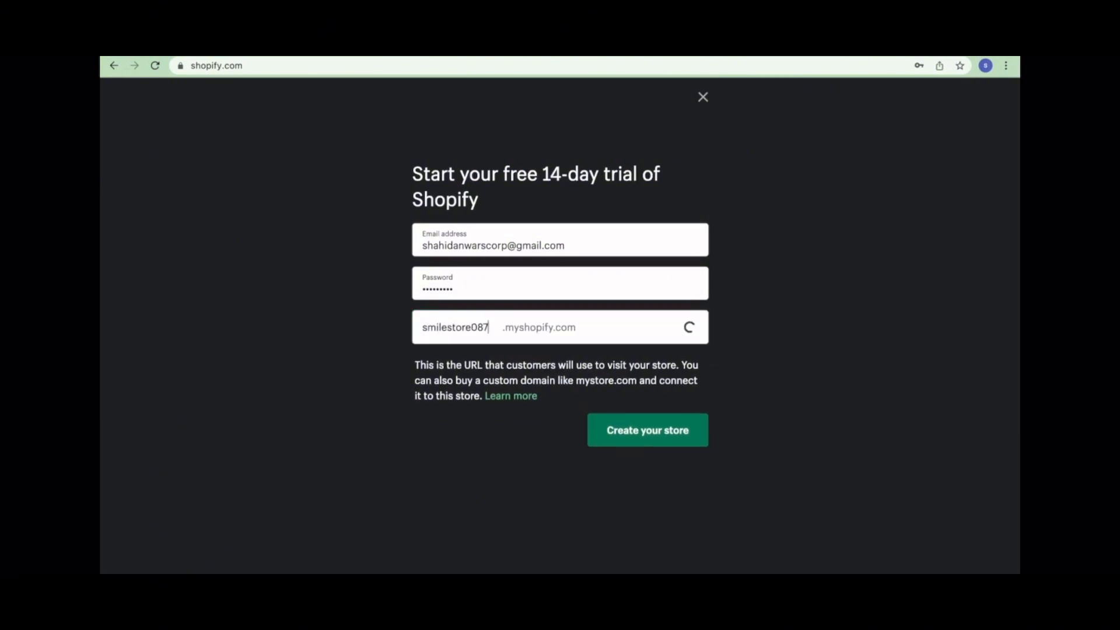
left_click(658, 430)
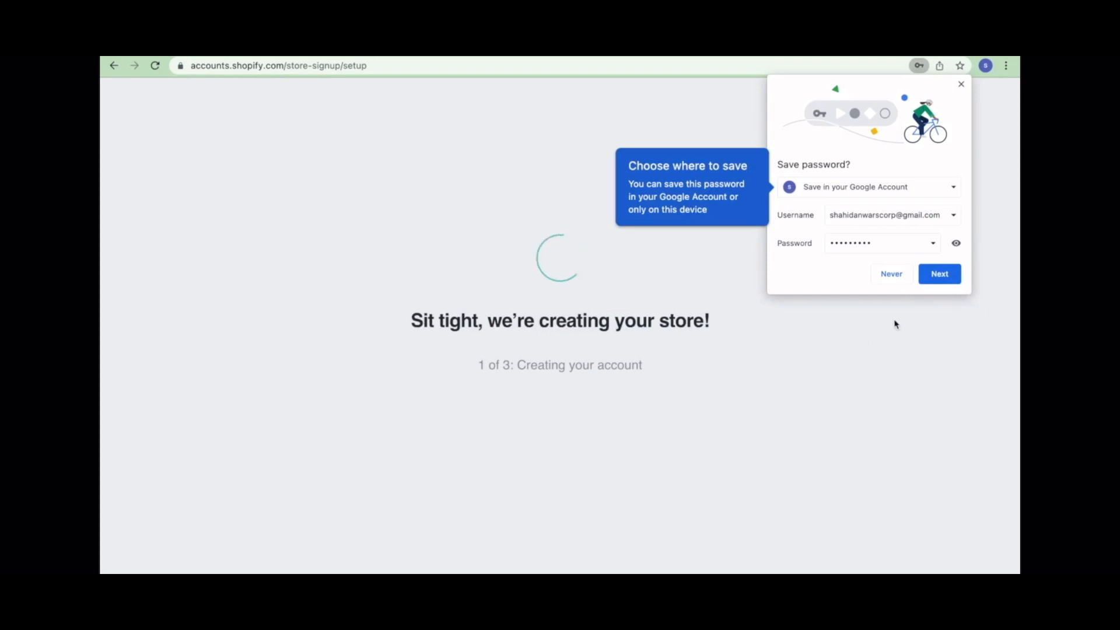
- Save the password to the Google account and answer 'I'm just playing around' for selling status
left_click(936, 273)
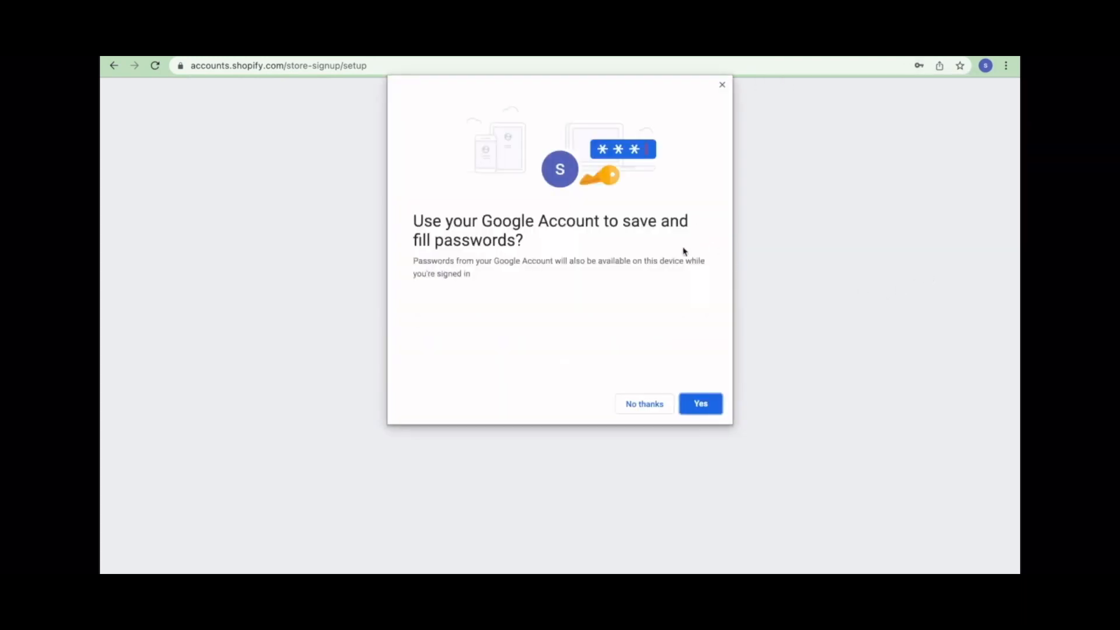
left_click(695, 410)
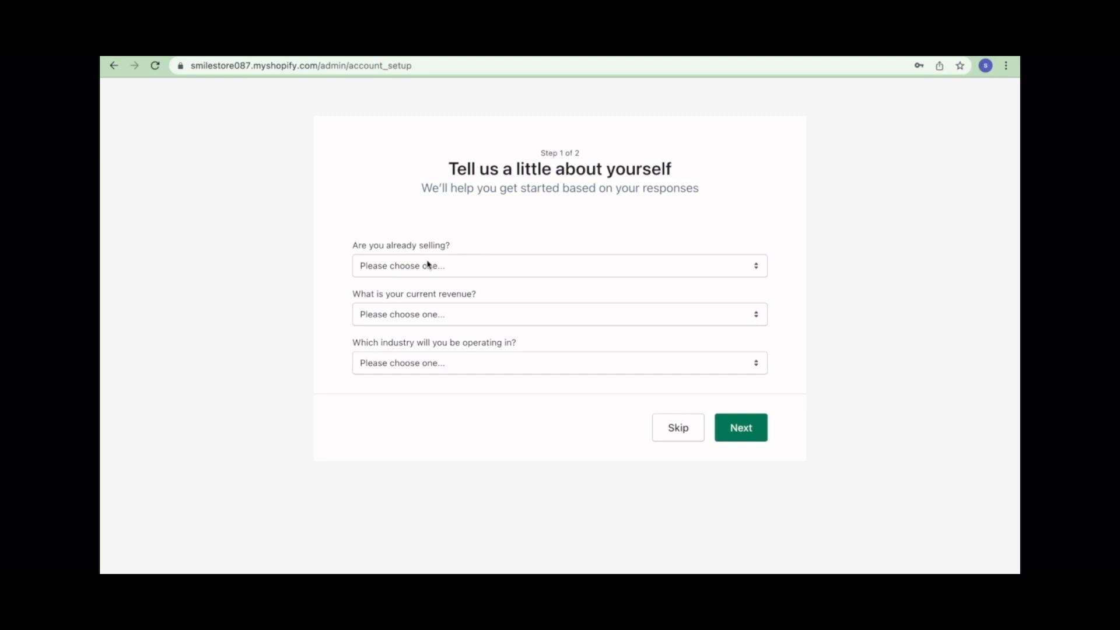
left_click(447, 273)
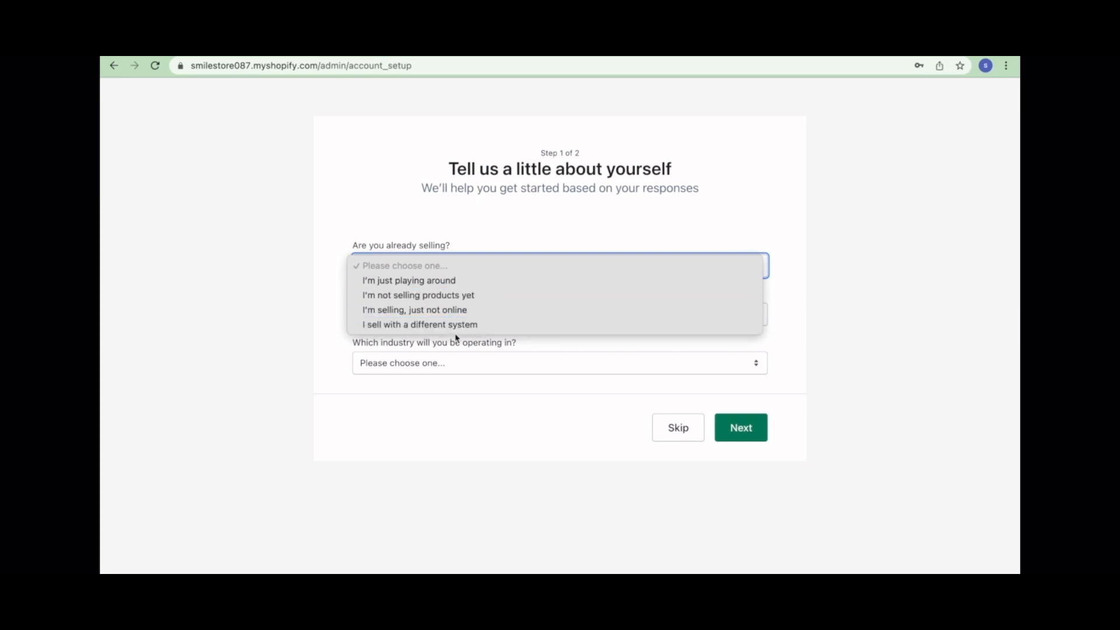
left_click(430, 280)
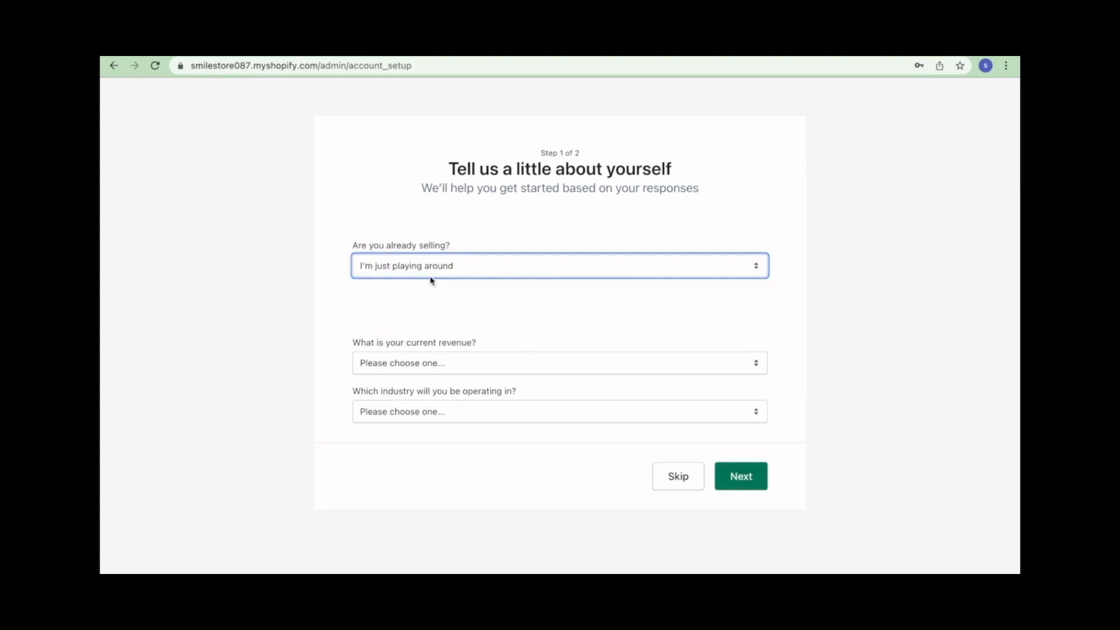
- Answer dropshipping Yes, revenue $0 USD and industry Beauty, then continue
left_click(459, 313)
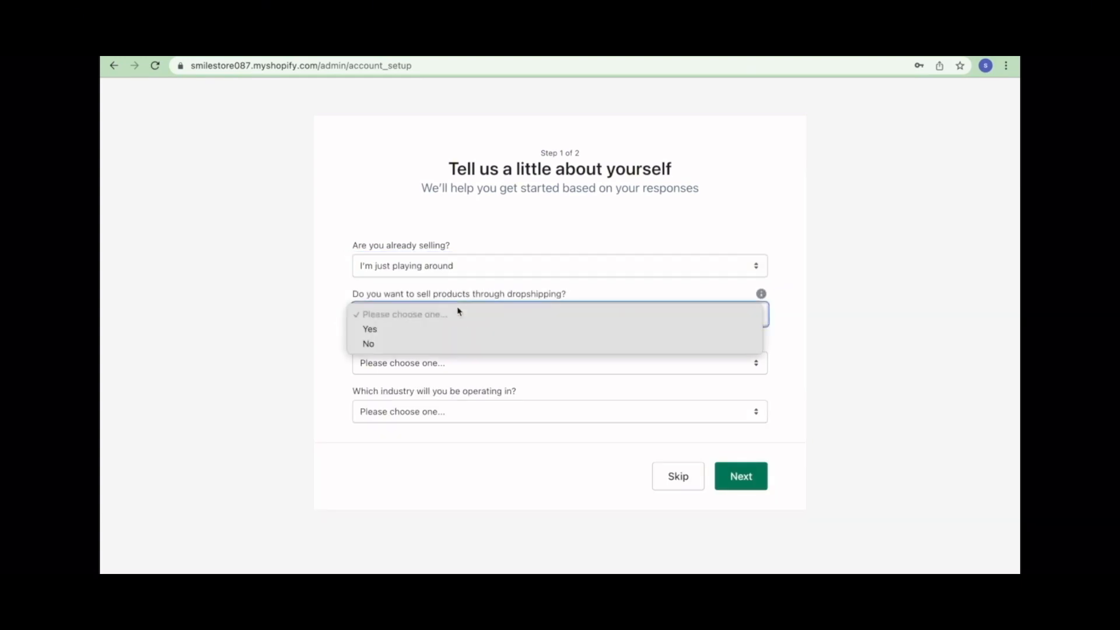
left_click(427, 329)
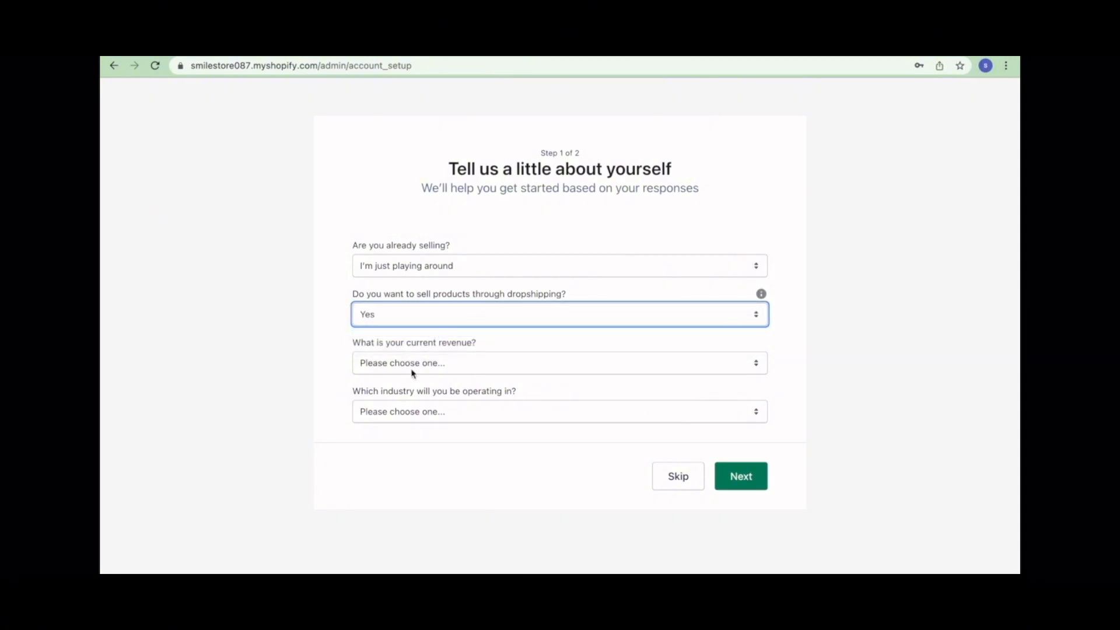
left_click(441, 363)
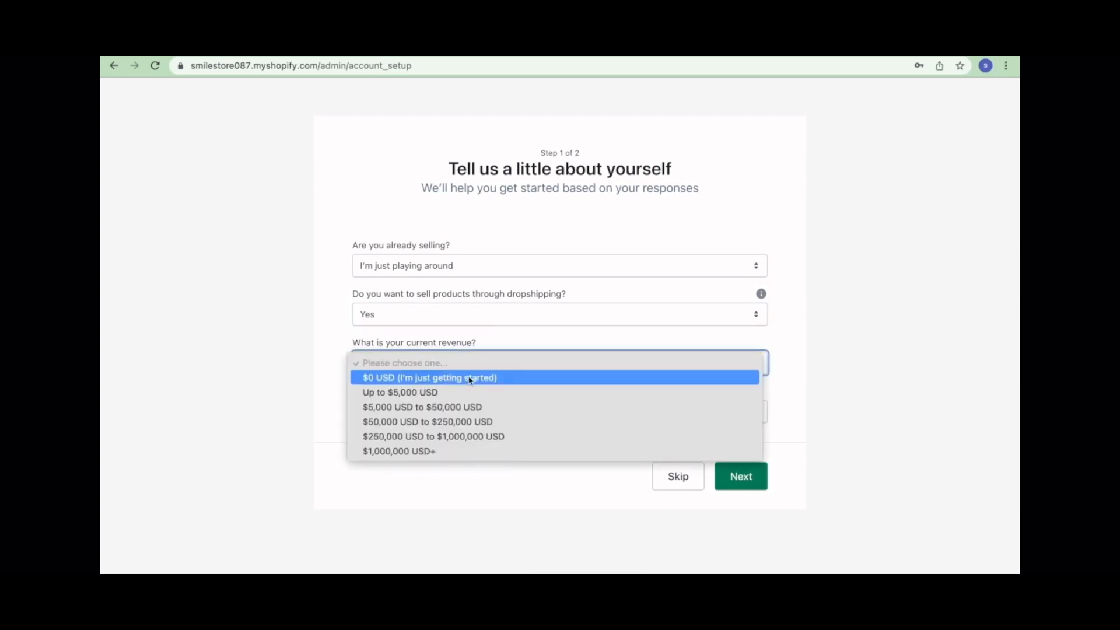
left_click(457, 384)
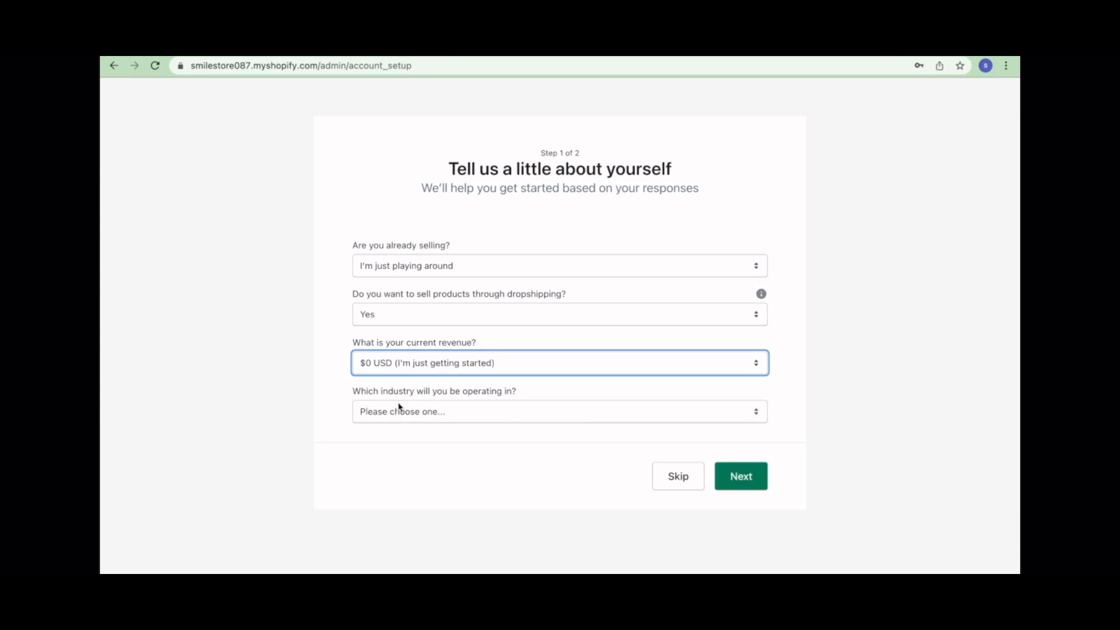
left_click(438, 419)
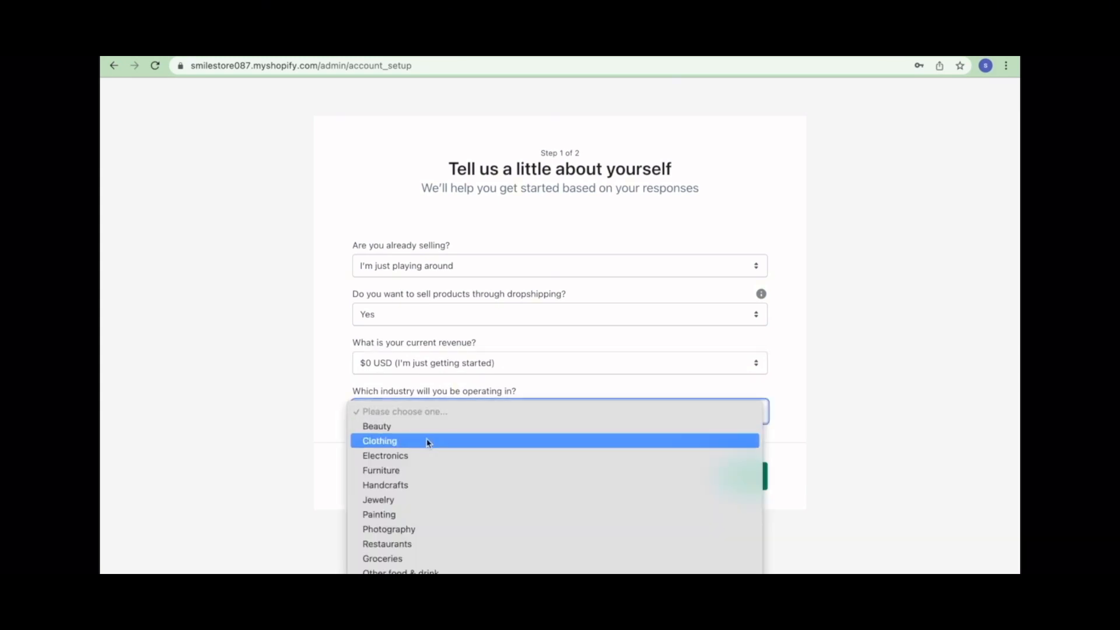
left_click(428, 427)
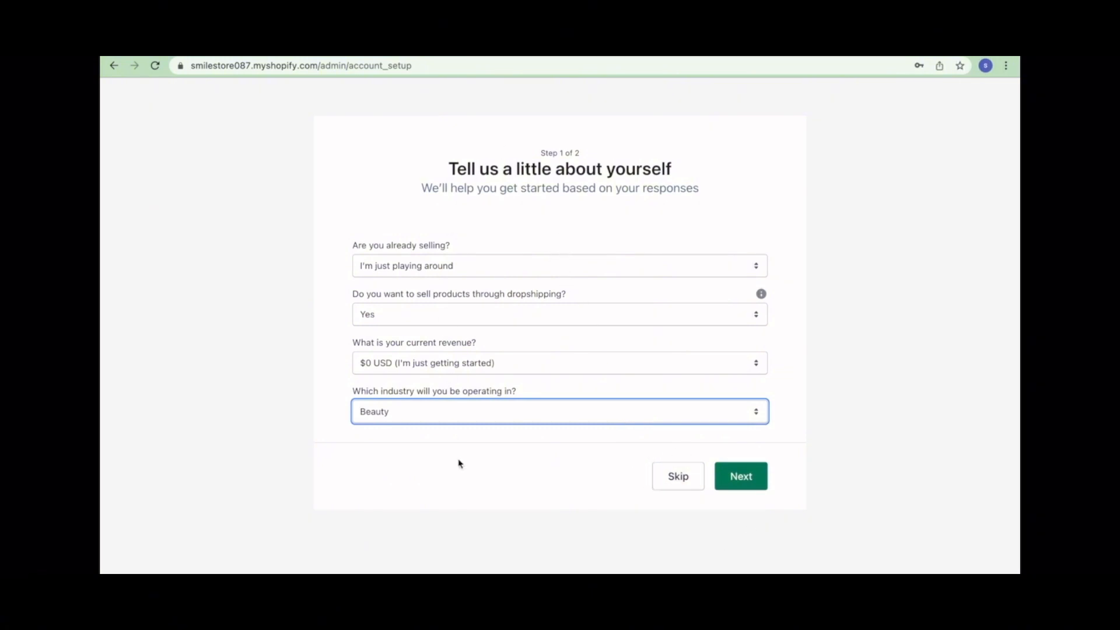
left_click(671, 485)
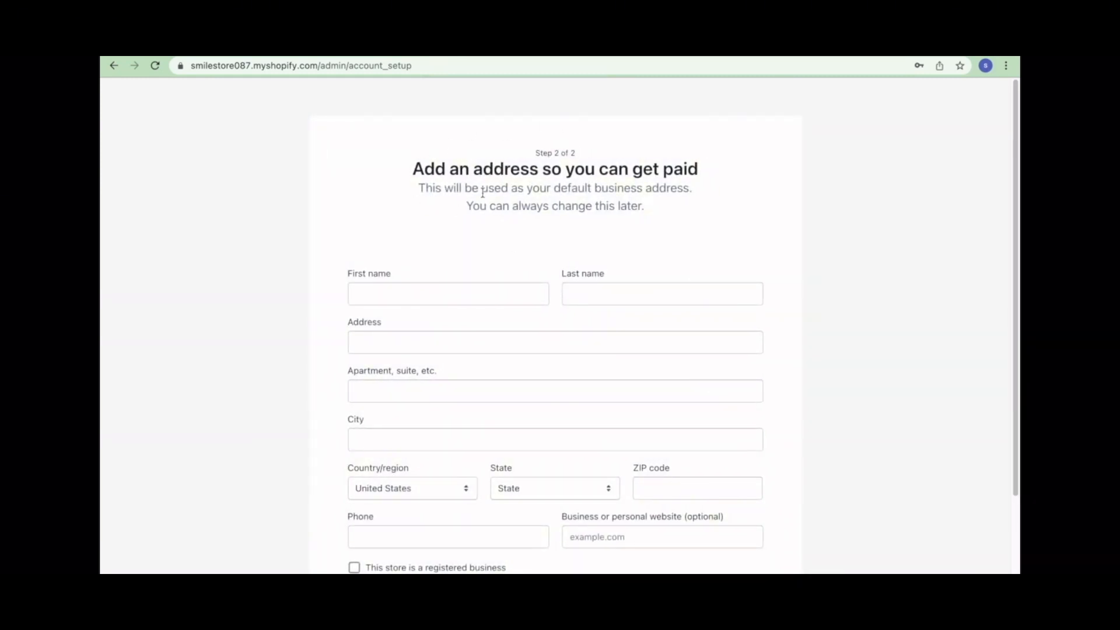
- Fill in the owner's first and last name and pick the suggested business address
left_click(432, 295)
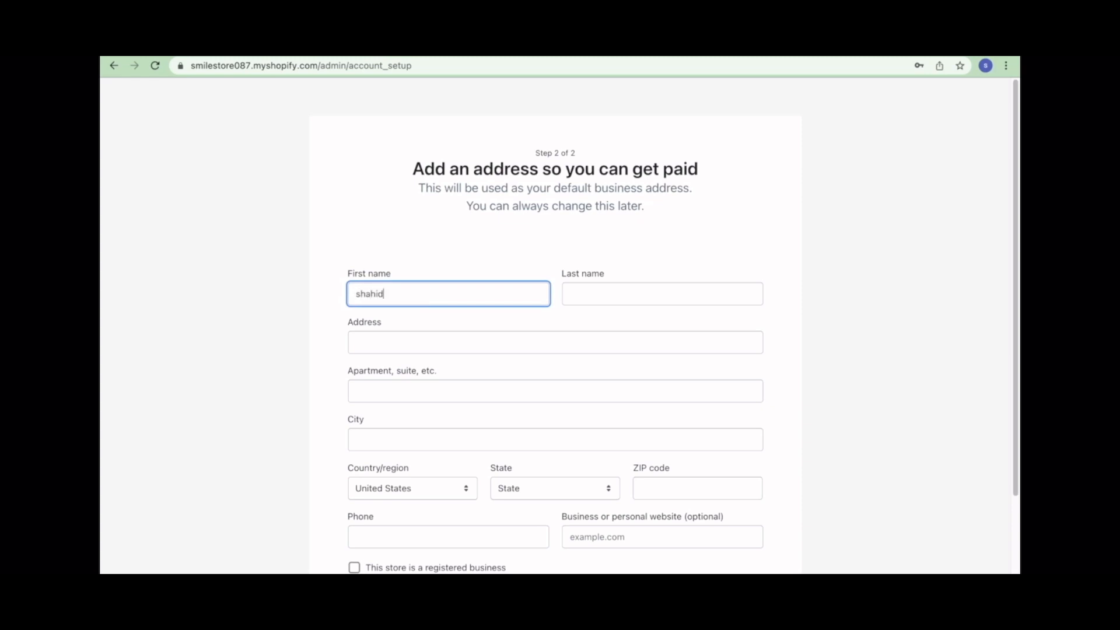
left_click(582, 296)
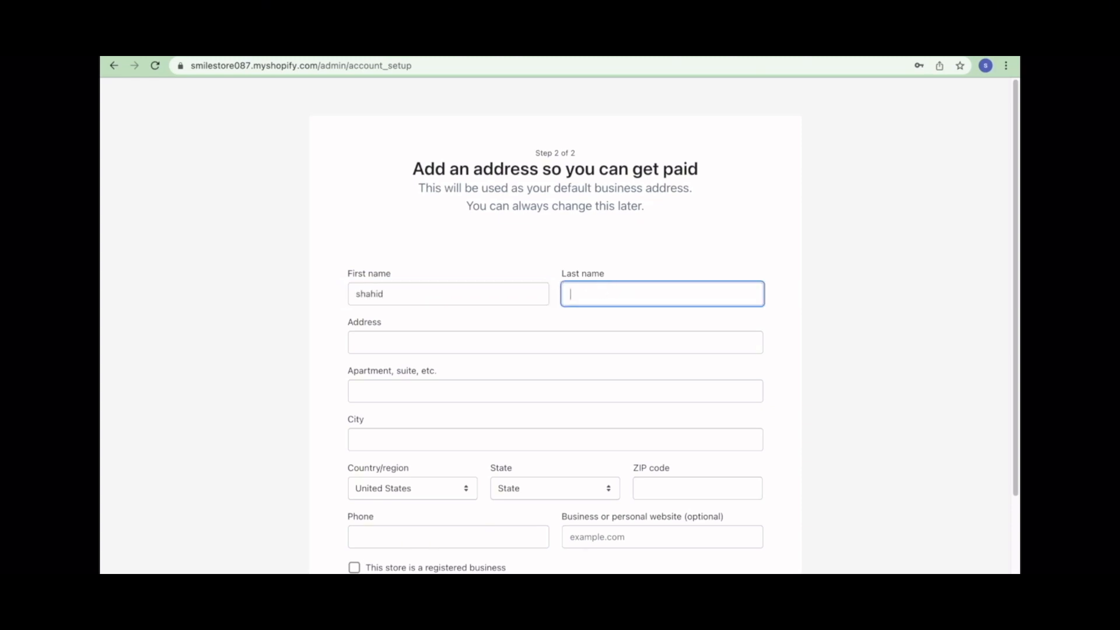
left_click(490, 335)
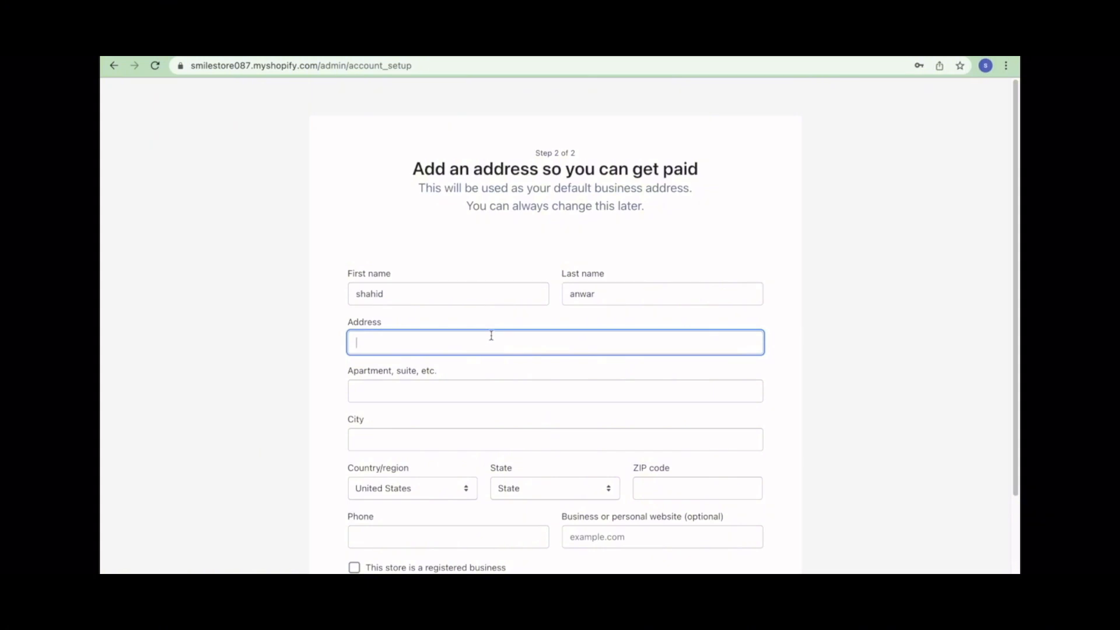
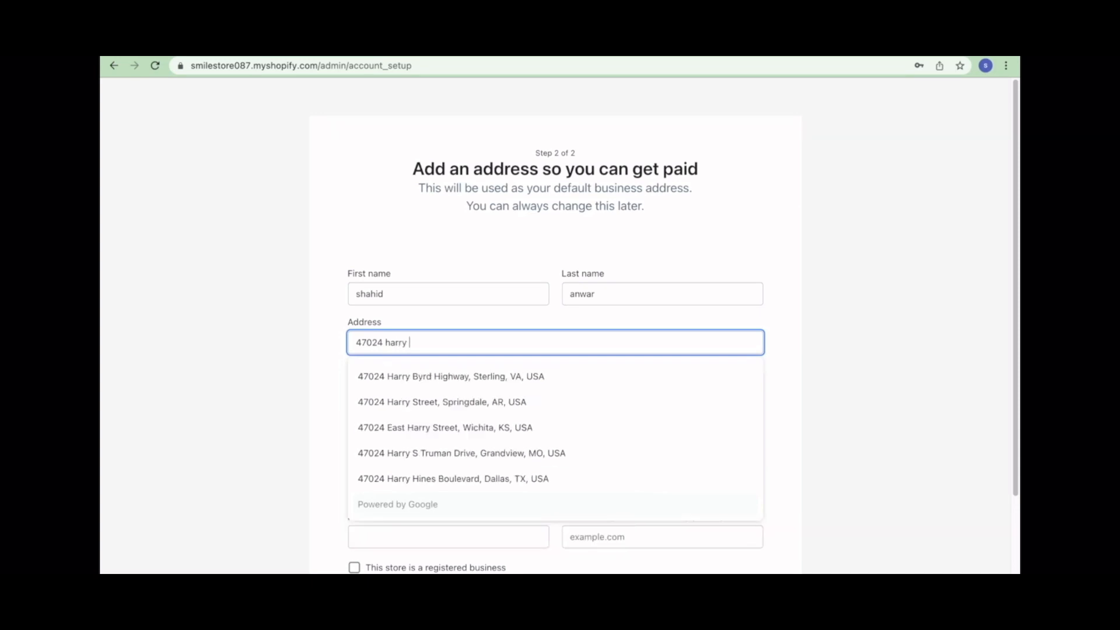
left_click(434, 376)
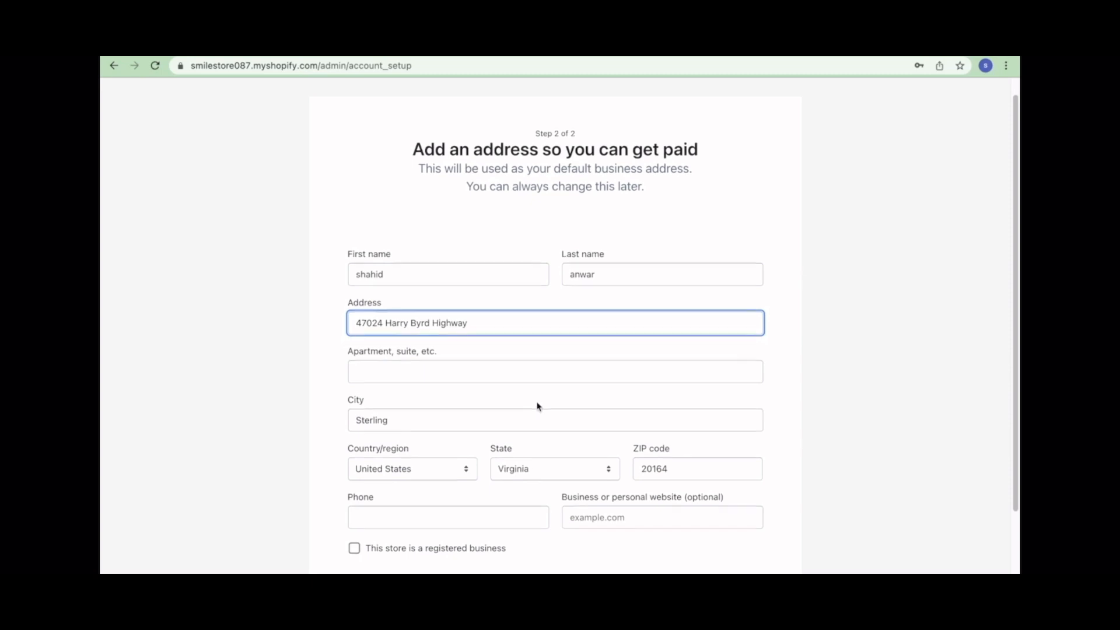
scroll(536, 403, "down", 5)
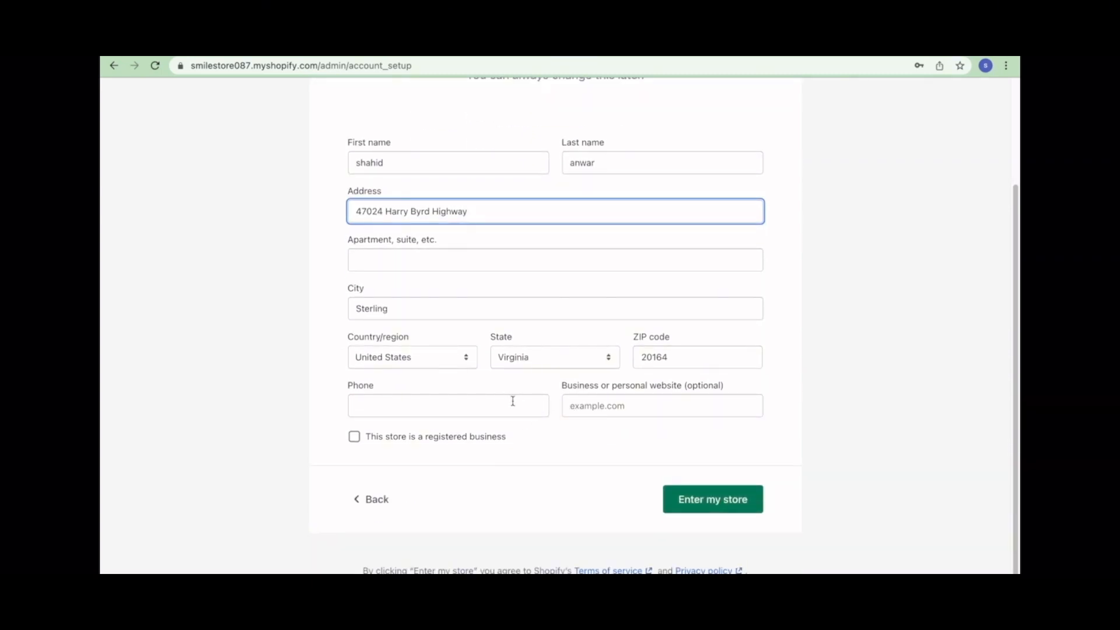
- Add the store's ten-digit phone number and submit the form to enter the store
left_click(513, 405)
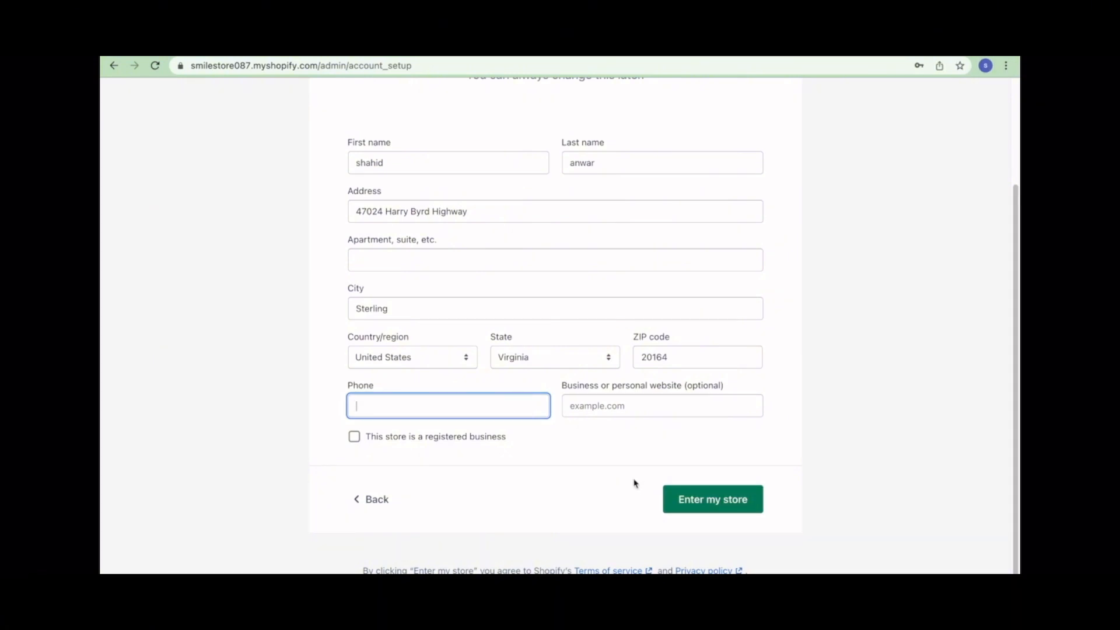
left_click(669, 500)
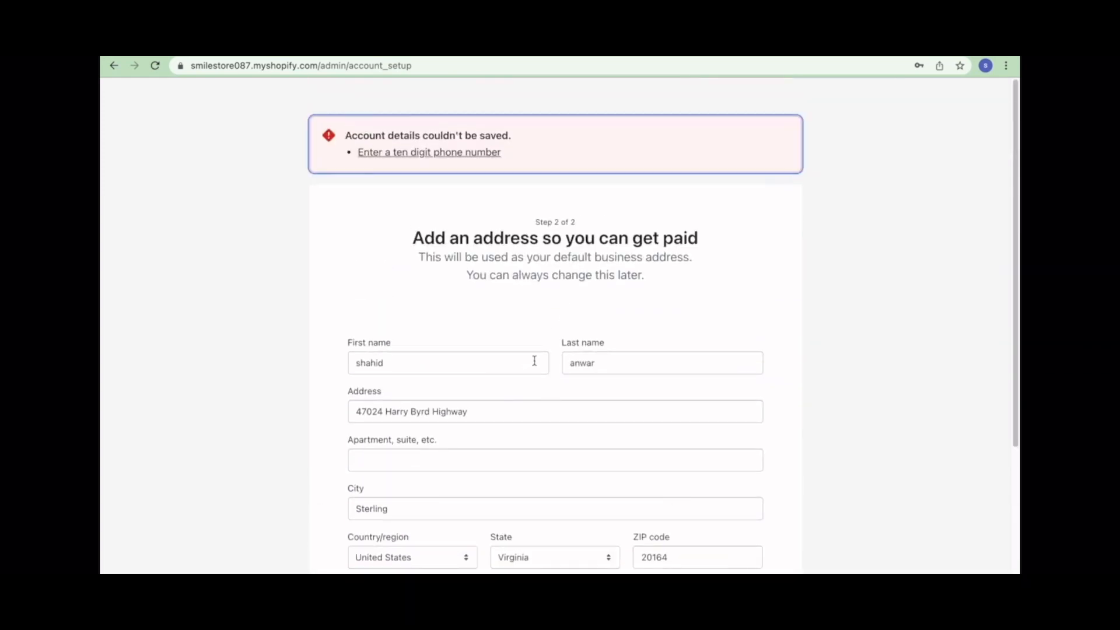
scroll(533, 360, "down", 4)
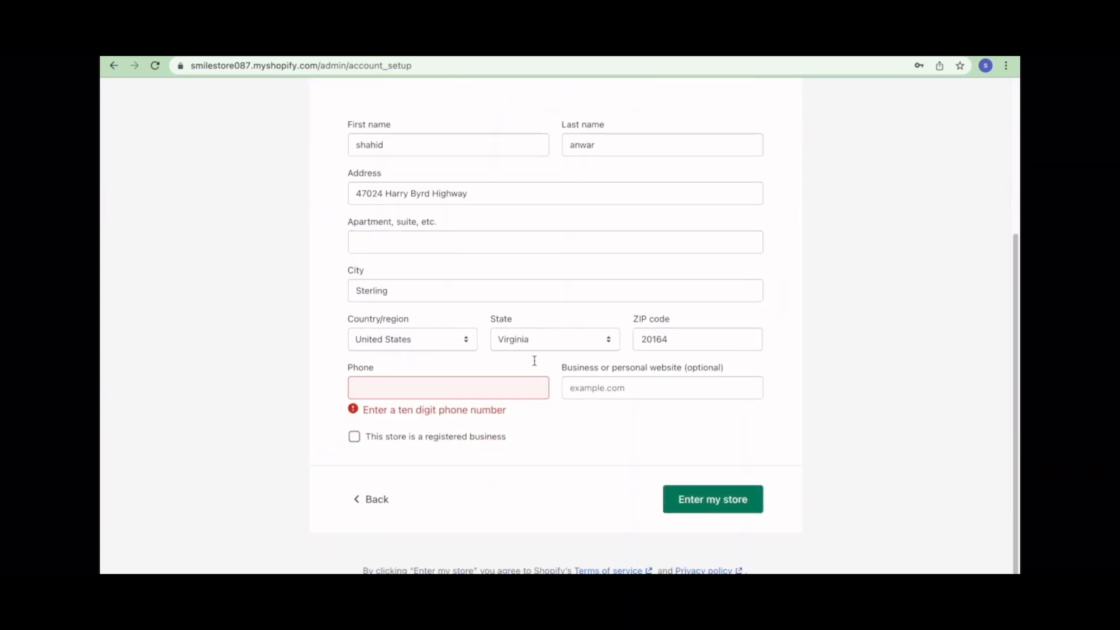
left_click(510, 394)
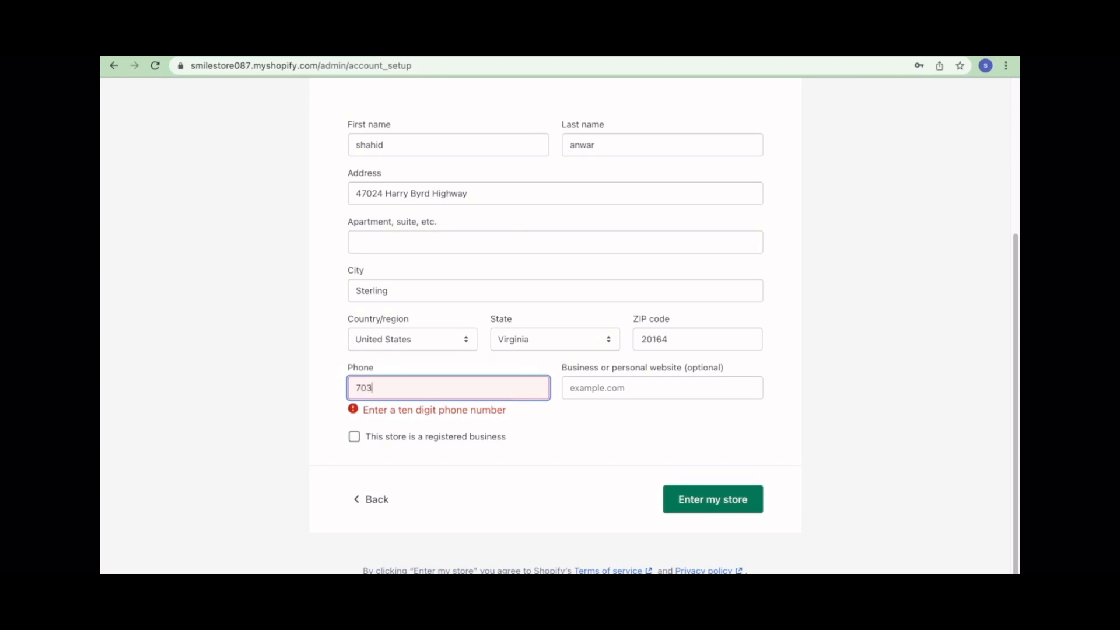
left_click(703, 497)
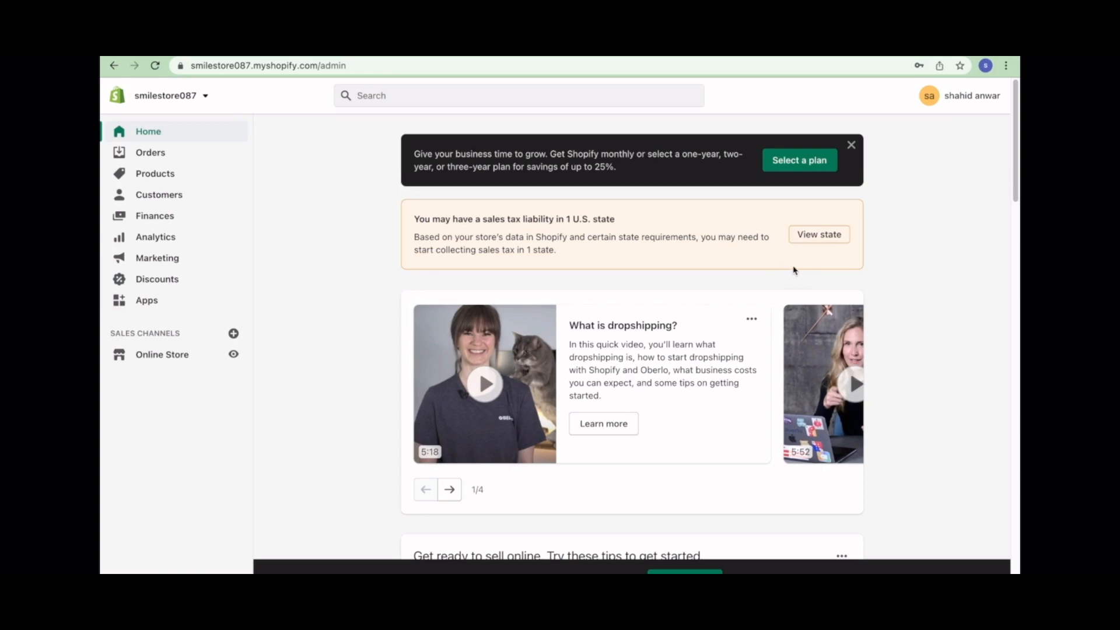
- Select a plan from the Home page banner to see the plan options
left_click(807, 173)
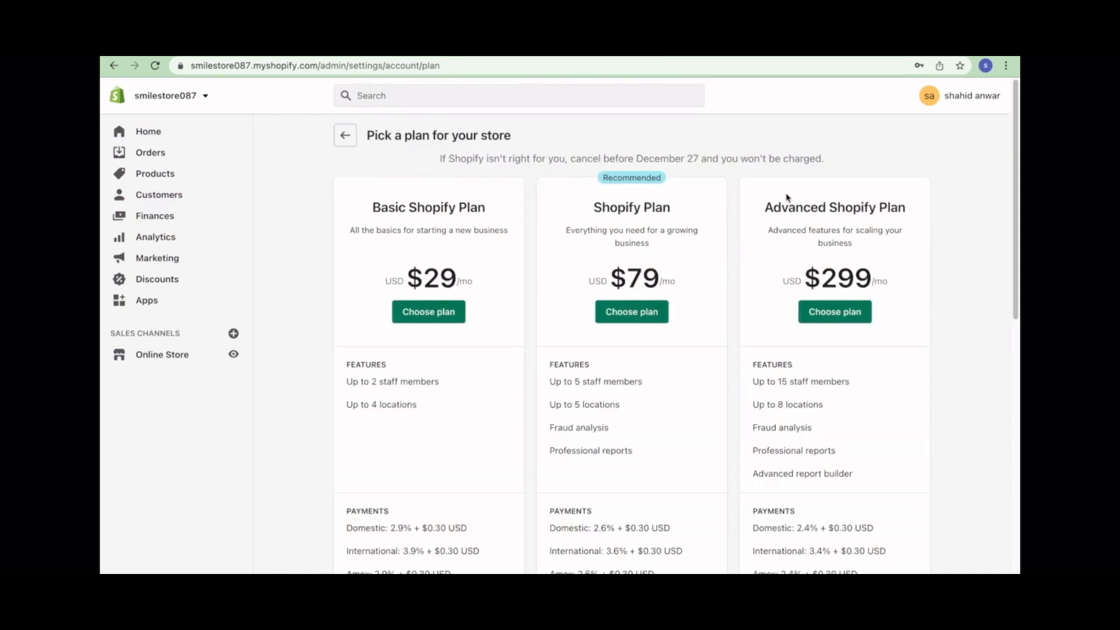
- Choose Basic Shopify with monthly billing at $29.00 and open the Add credit card form
left_click(437, 308)
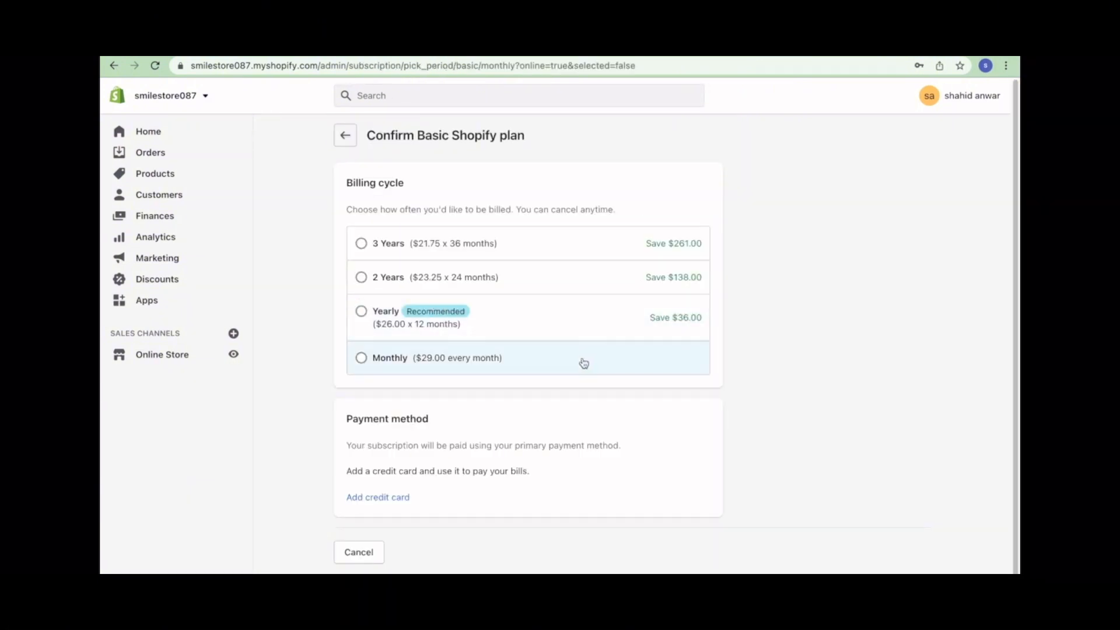
left_click(363, 360)
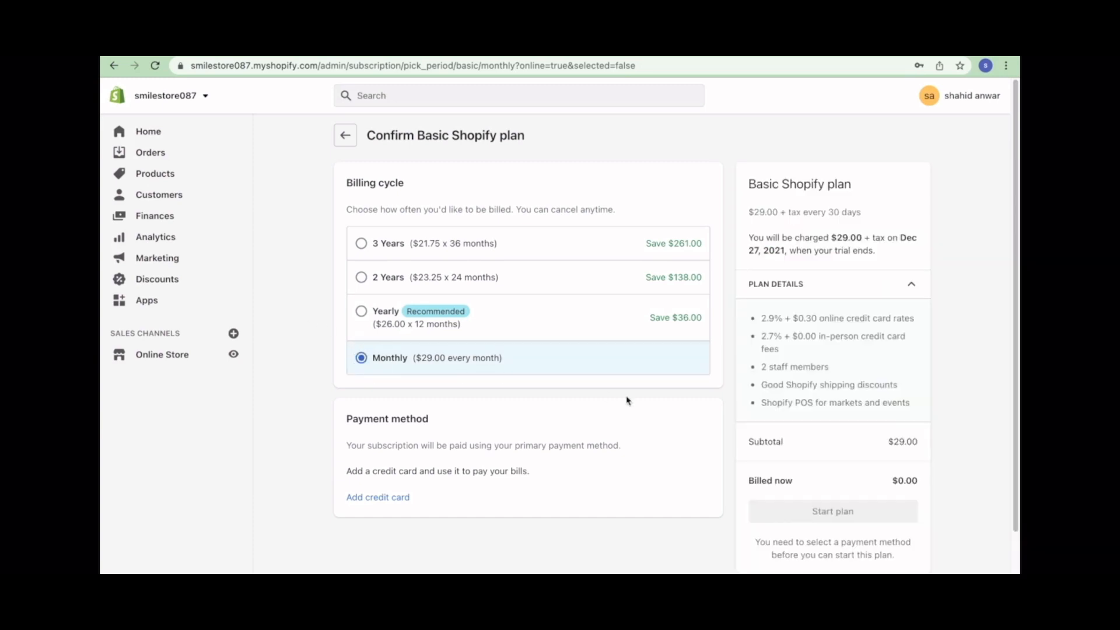
scroll(641, 420, "down", 3)
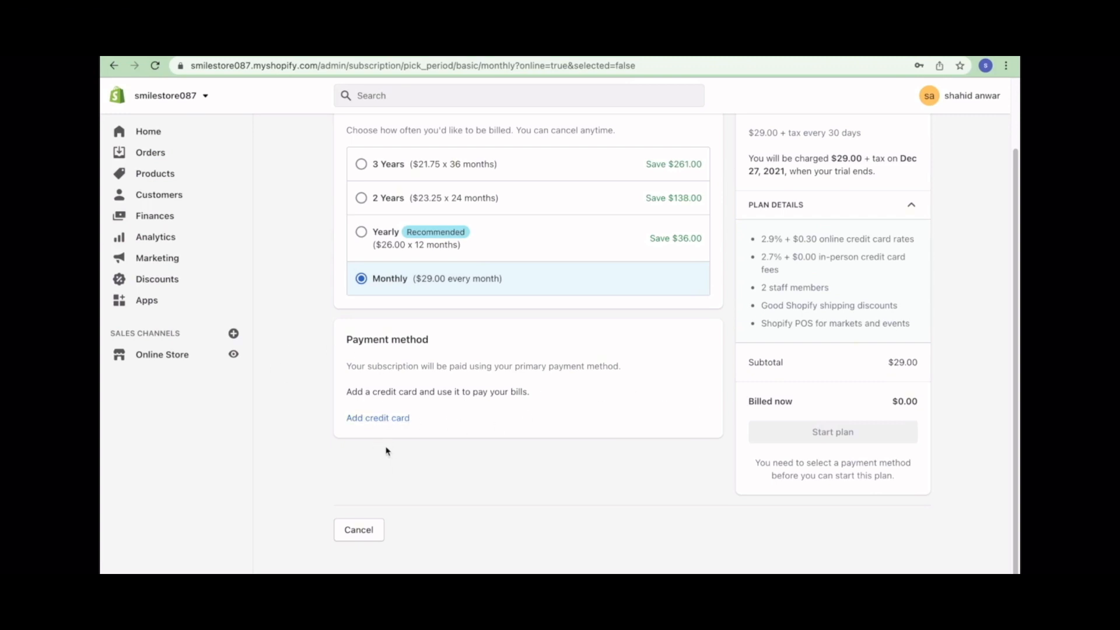
left_click(361, 419)
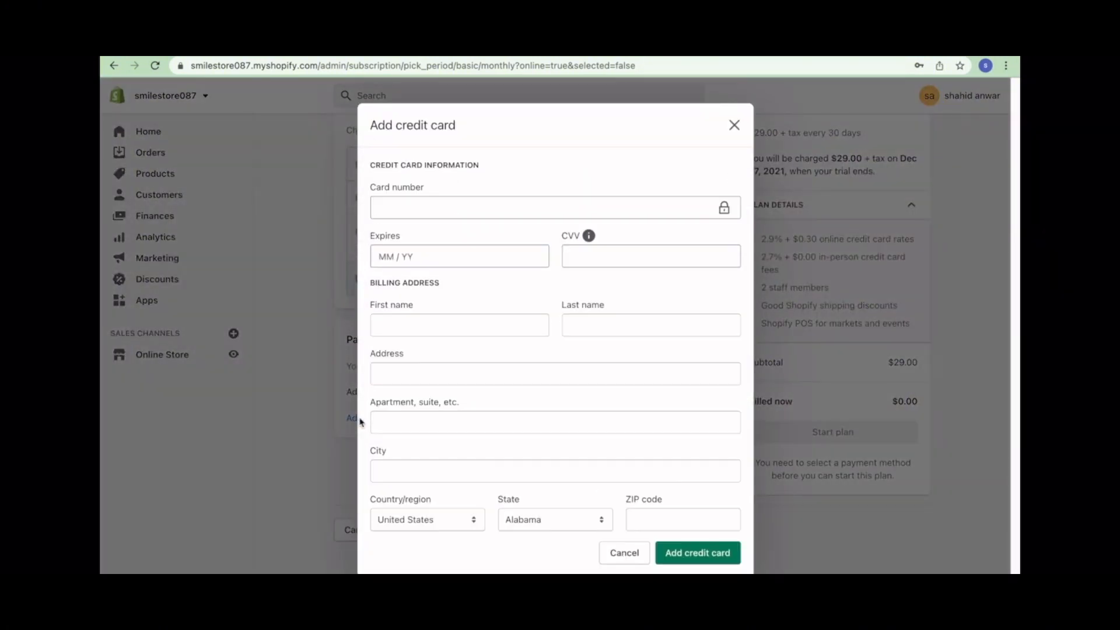
- Add the card with its suggested billing address and start the Basic Shopify plan
left_click(440, 213)
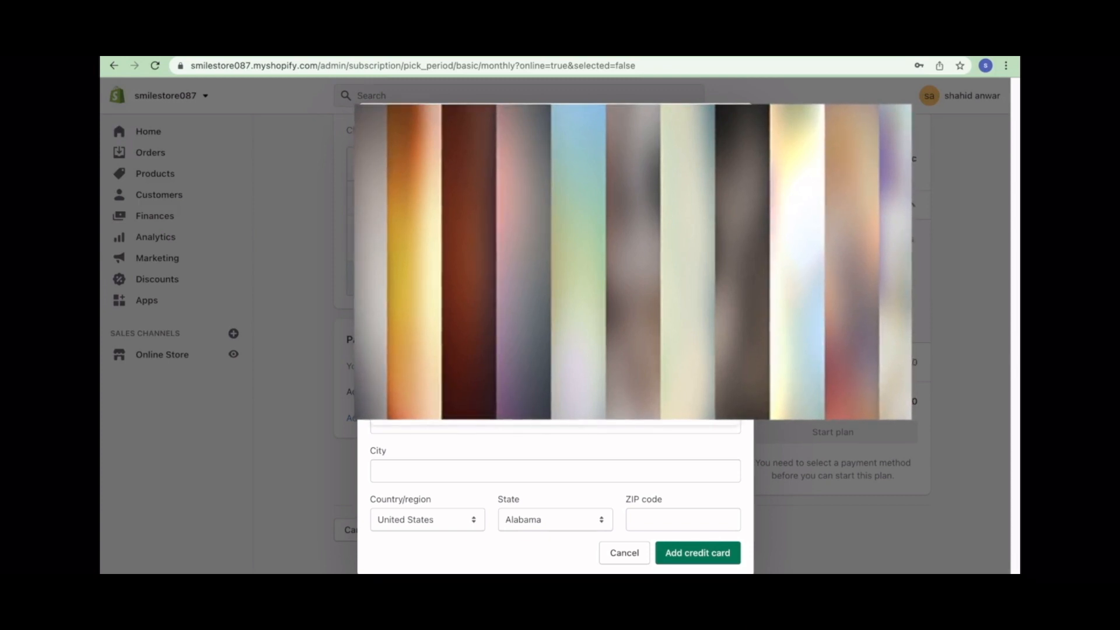
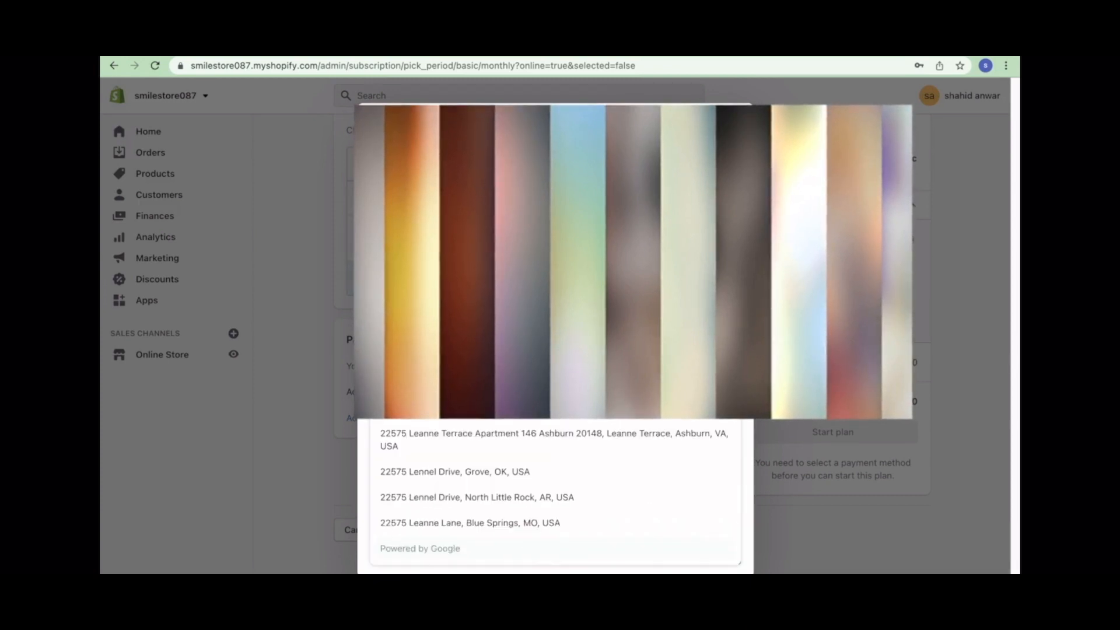
left_click(547, 423)
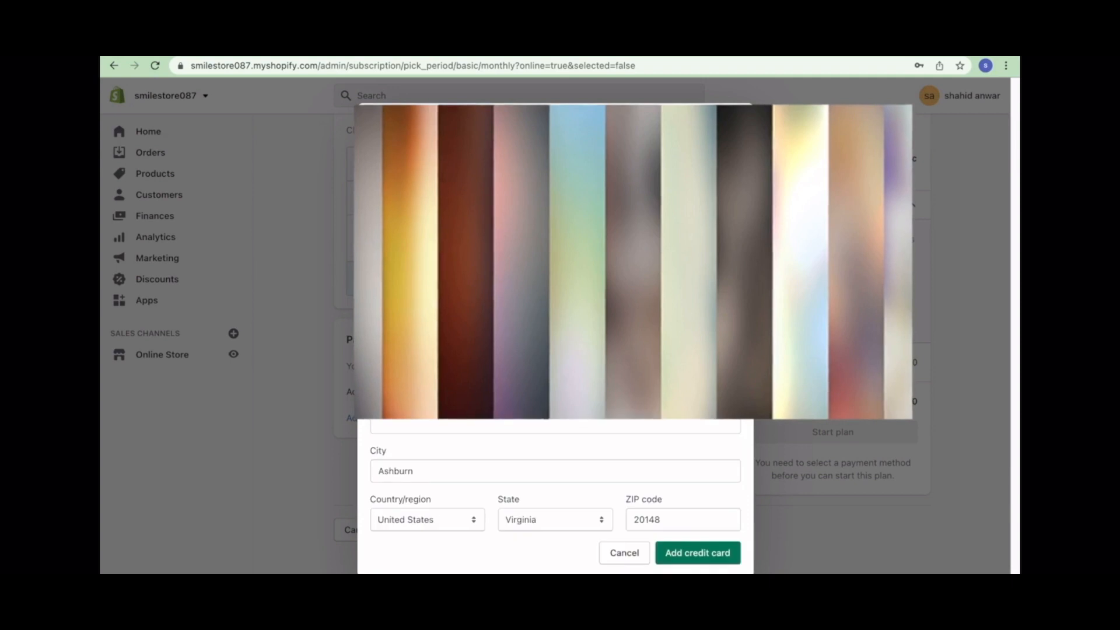
left_click(692, 561)
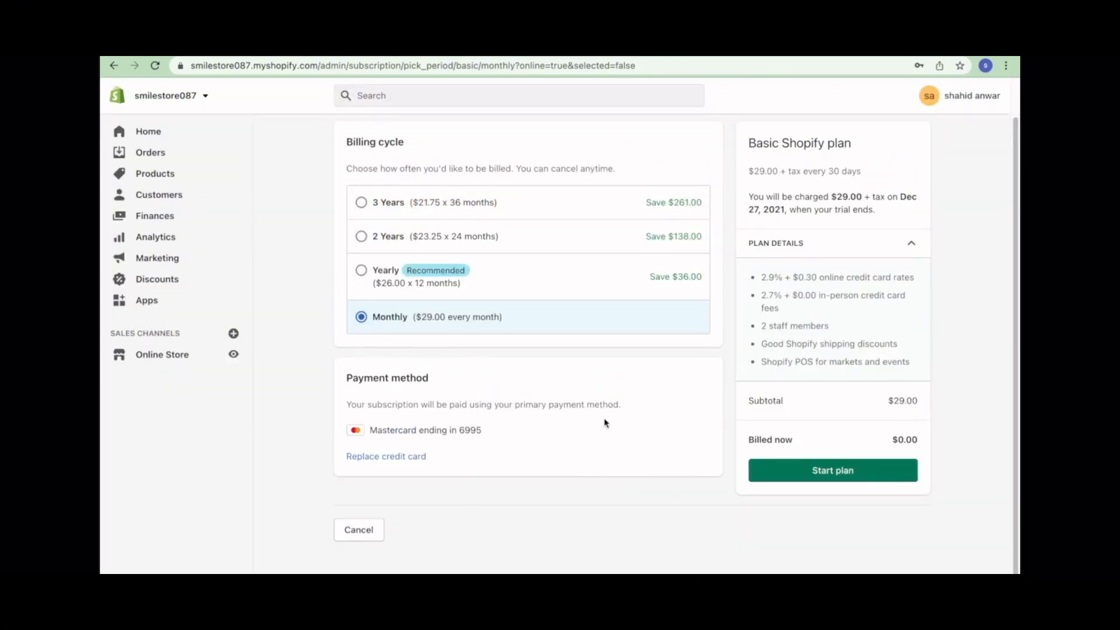
left_click(815, 470)
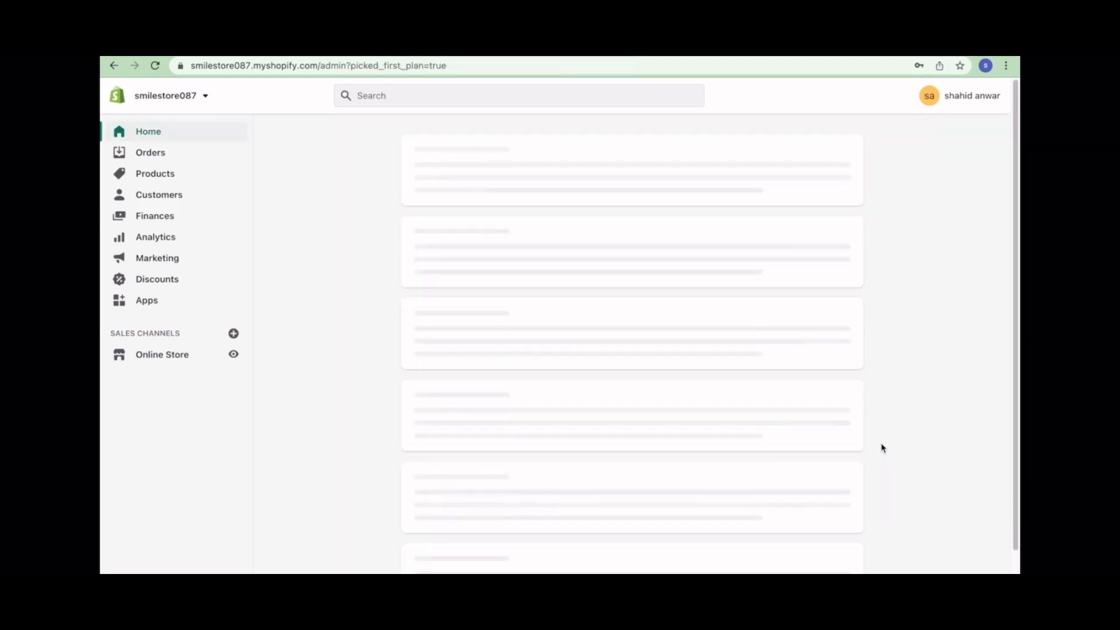
- Look over the Home page, then go to Online Store to view the Dawn theme
scroll(882, 447, "down", 3)
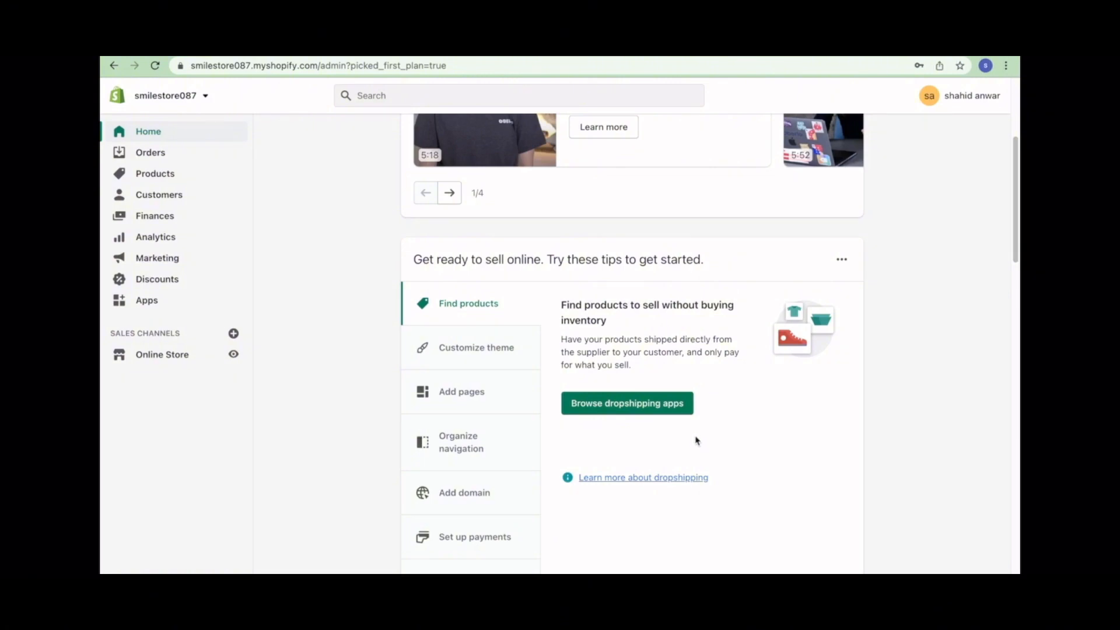
scroll(698, 438, "down", 12)
scroll(697, 434, "up", 12)
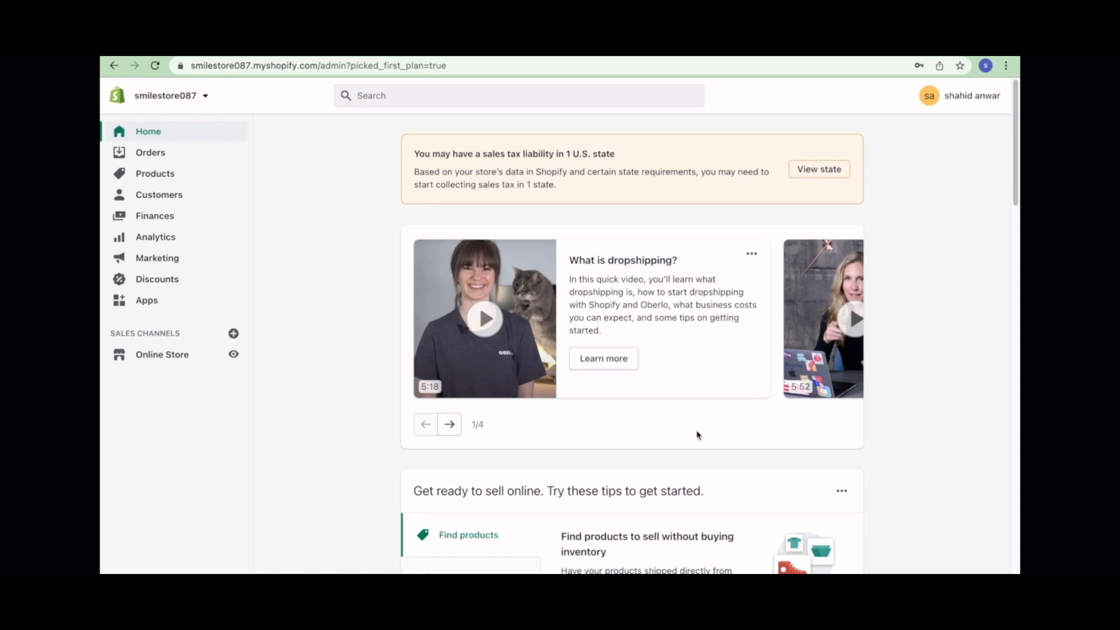
scroll(570, 406, "down", 12)
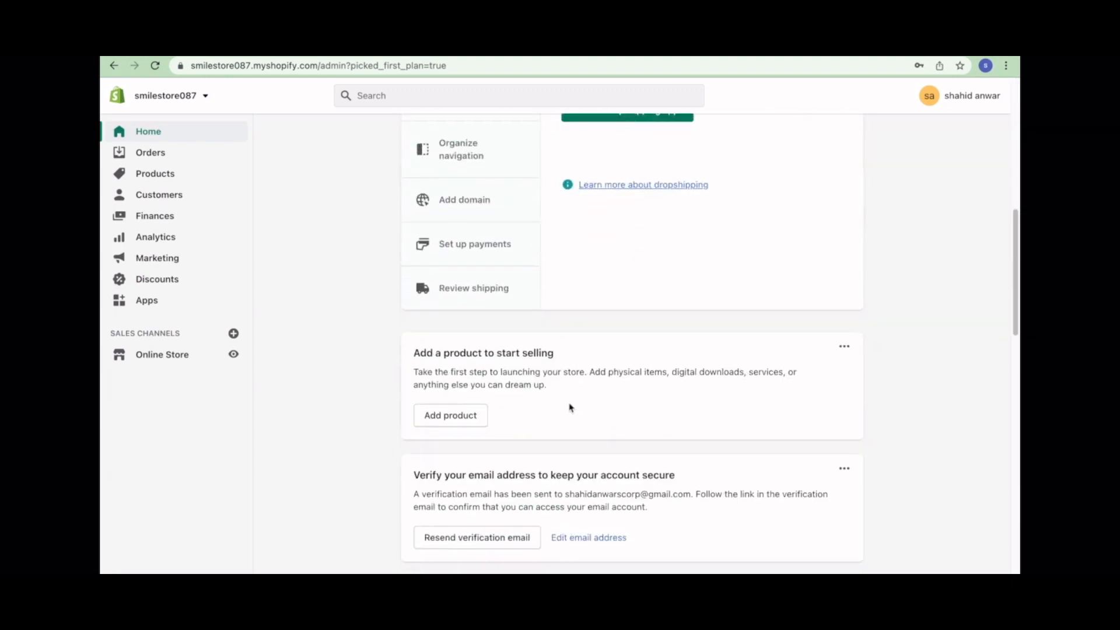
scroll(570, 406, "down", 5)
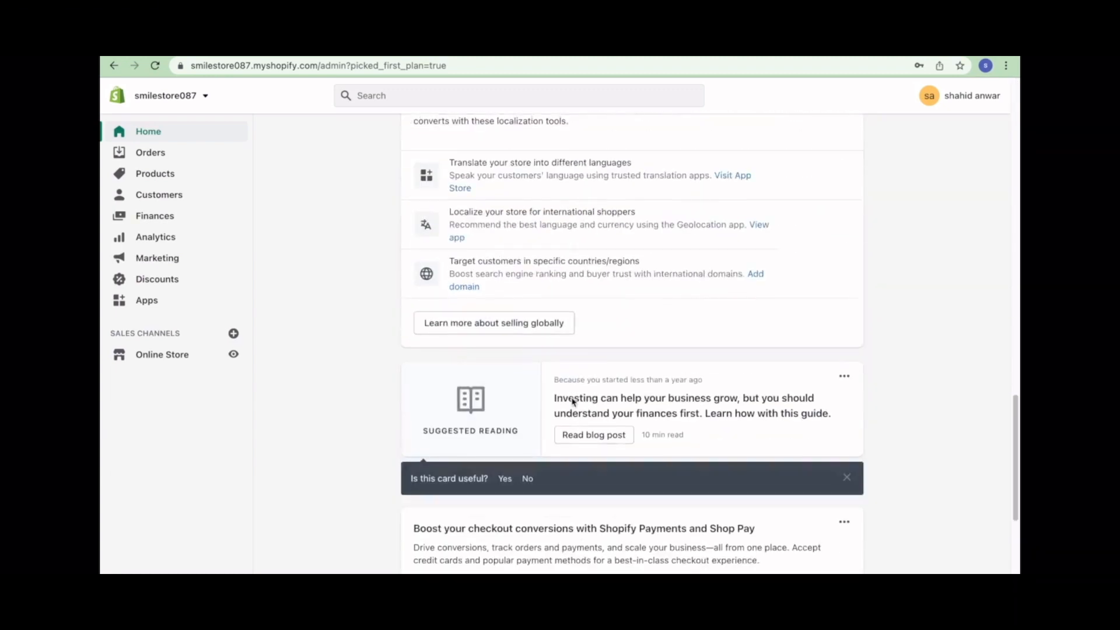
scroll(571, 399, "down", 5)
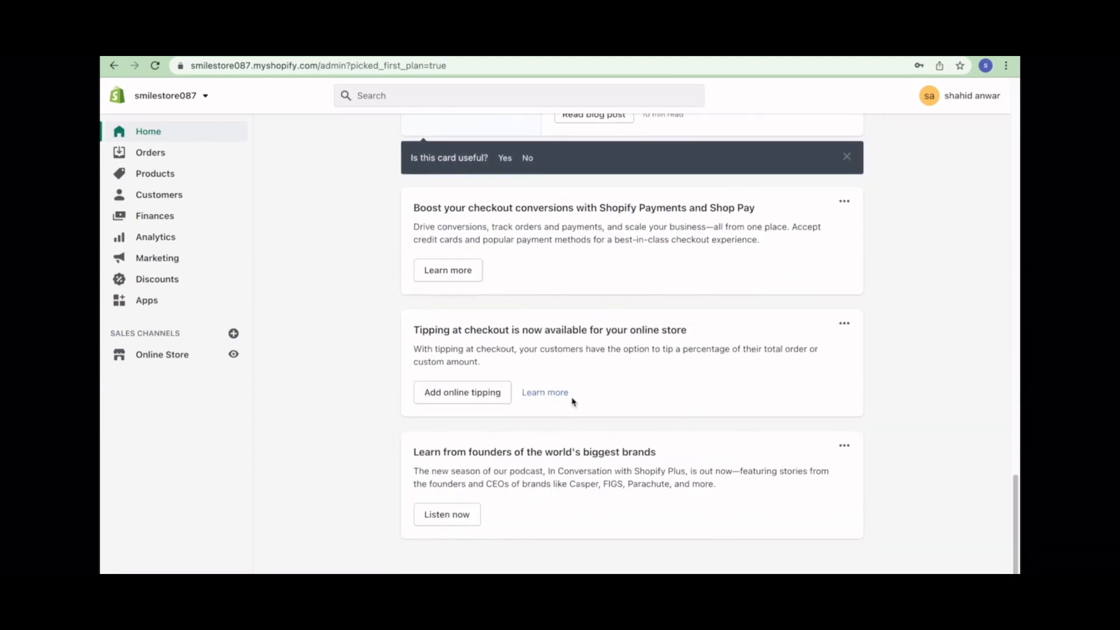
scroll(572, 401, "up", 20)
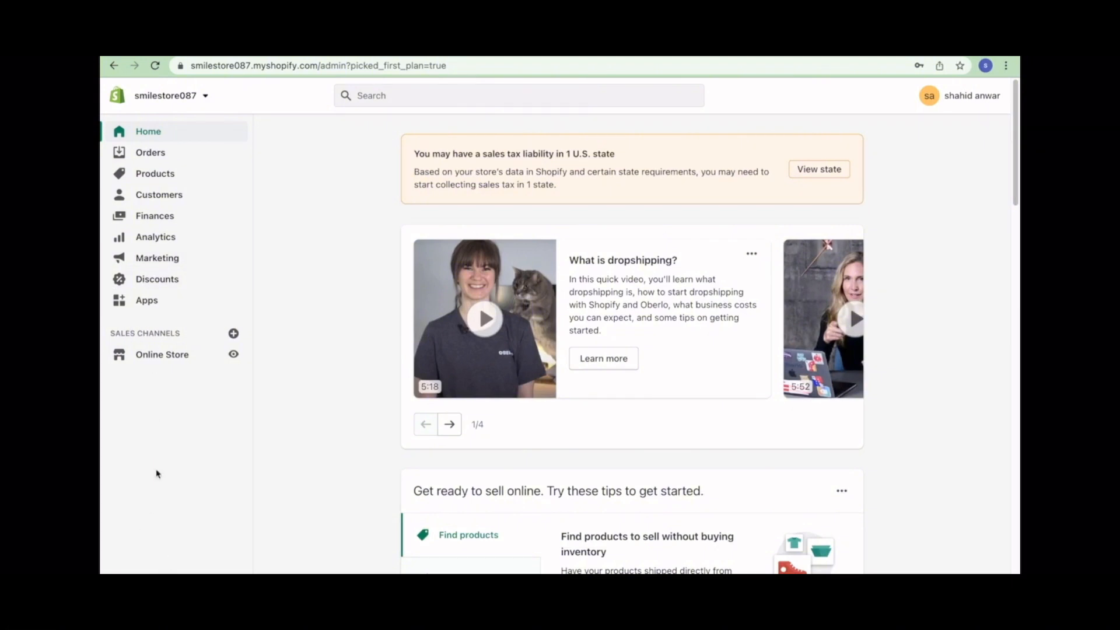
left_click(162, 359)
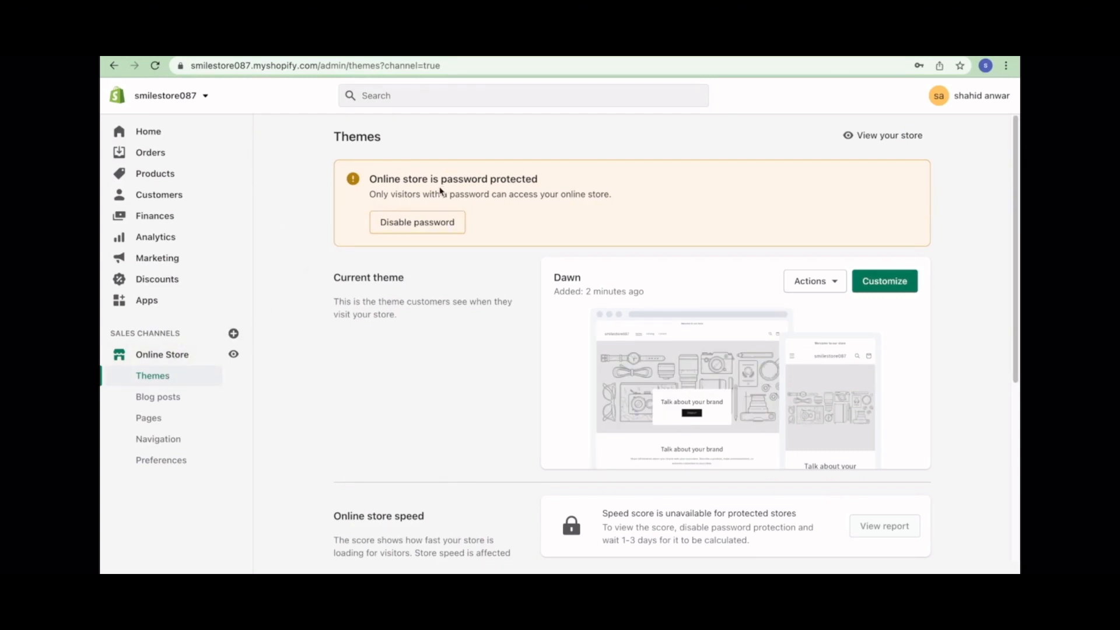
- Disable the store password, save, dismiss the launch message and go back Home
left_click(451, 226)
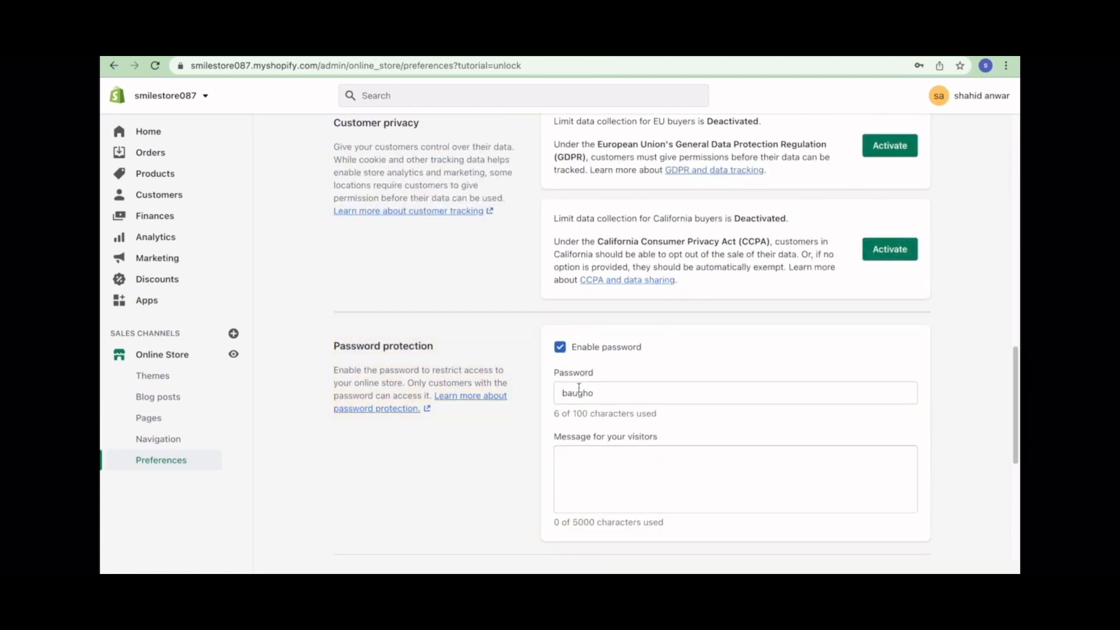
left_click(561, 348)
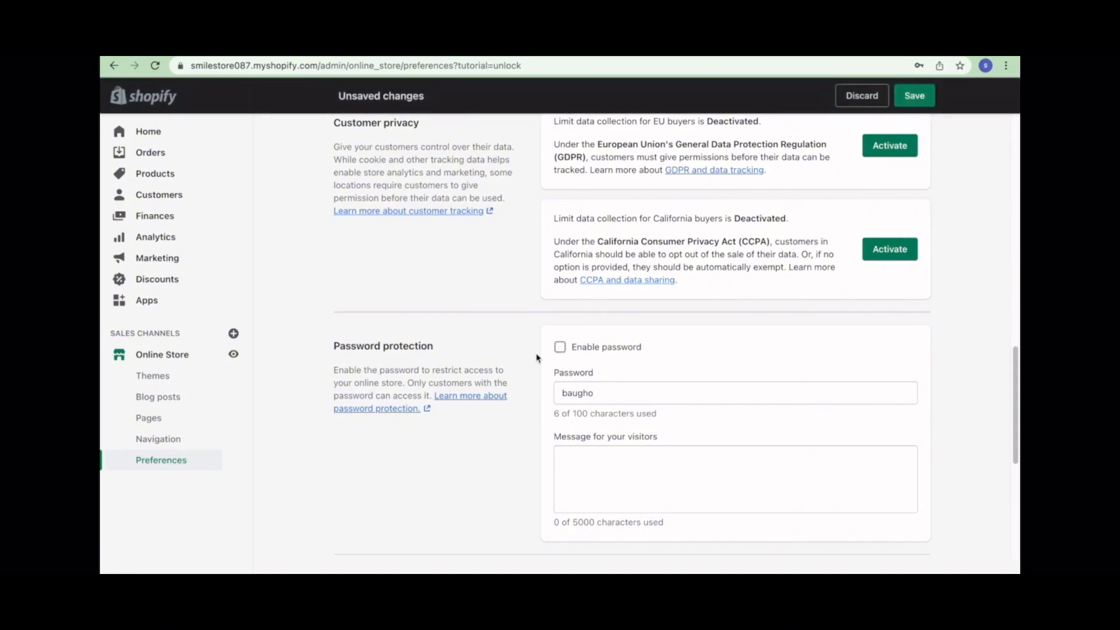
left_click(910, 104)
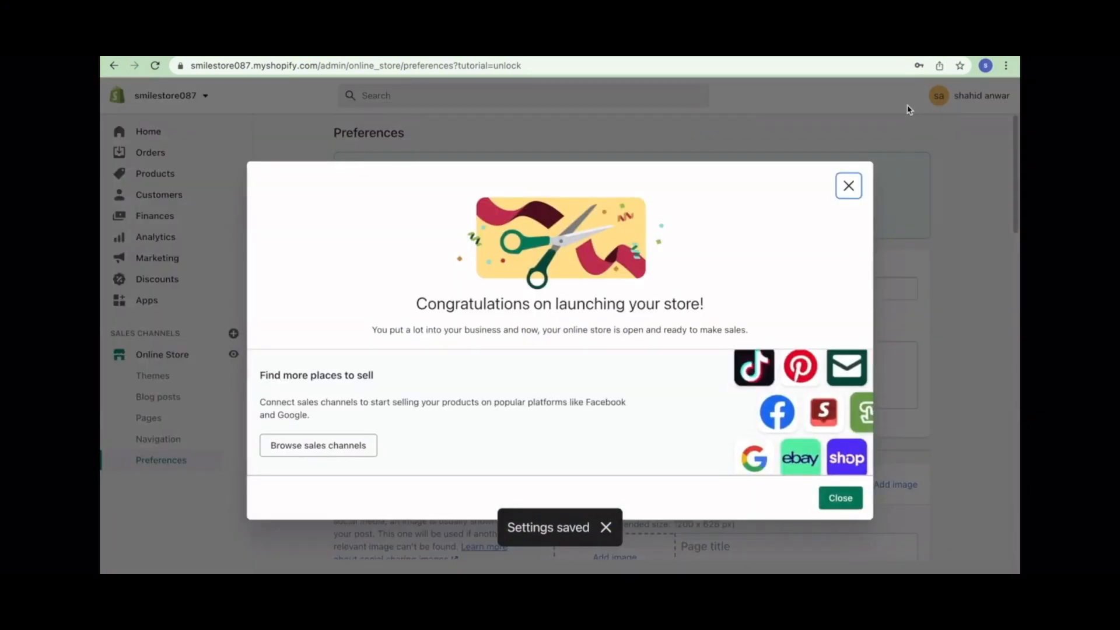
left_click(849, 187)
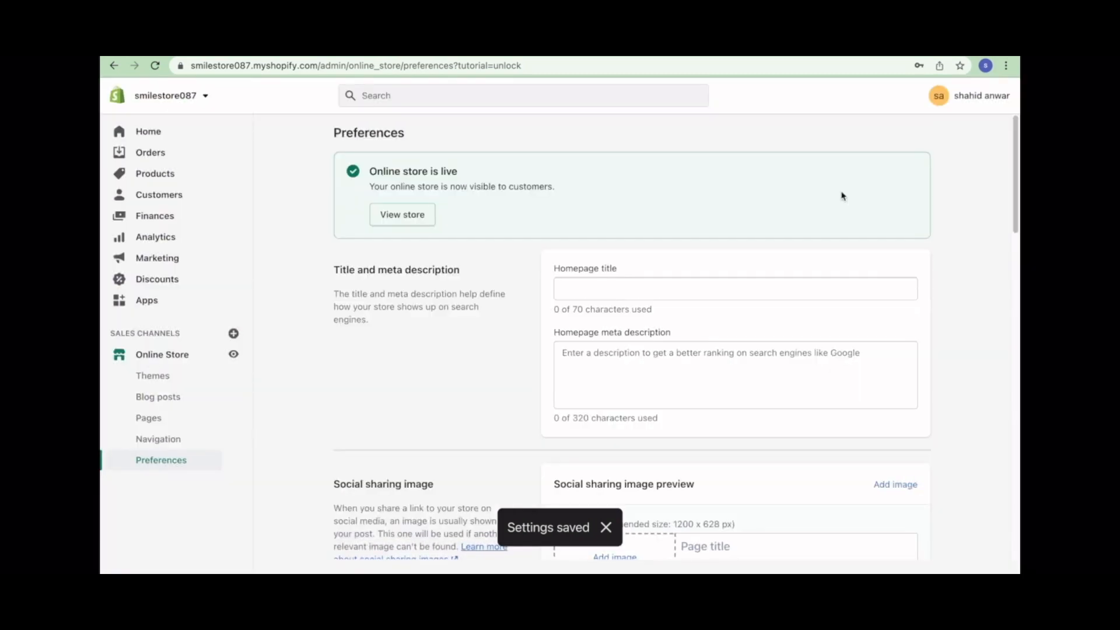
left_click(151, 133)
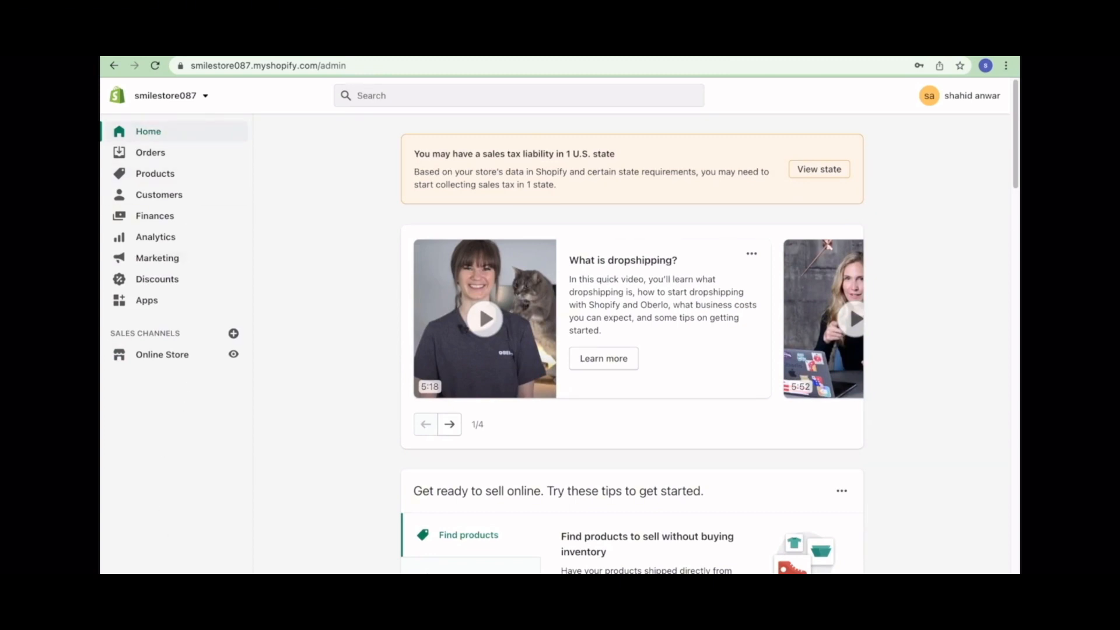
- Review the Basic Shopify plan in Settings, then go to Payments settings
left_click(137, 587)
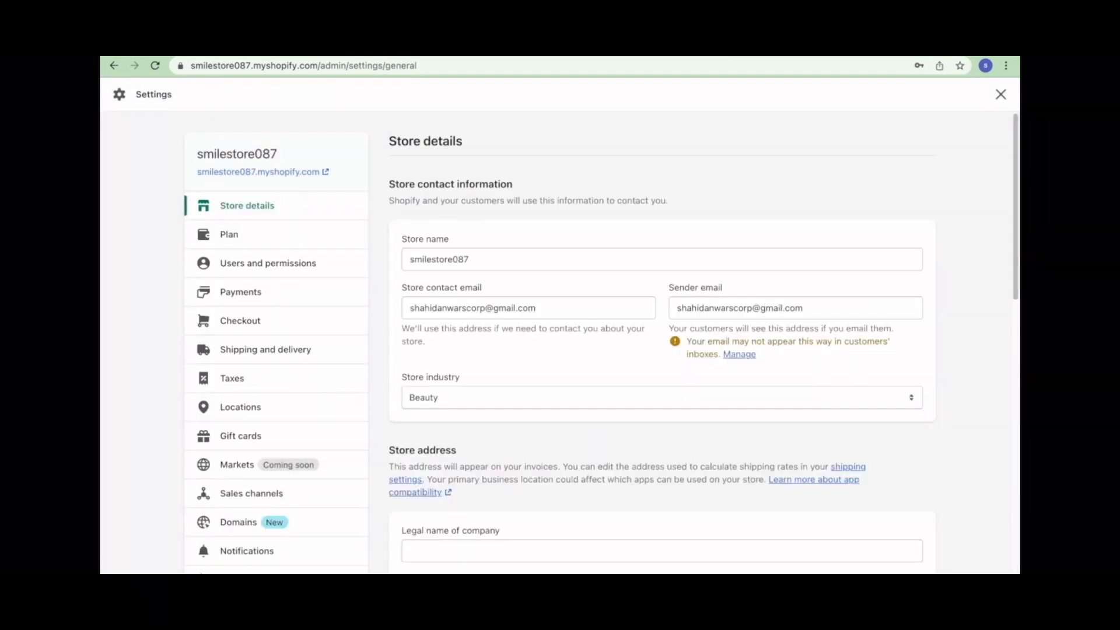
left_click(264, 242)
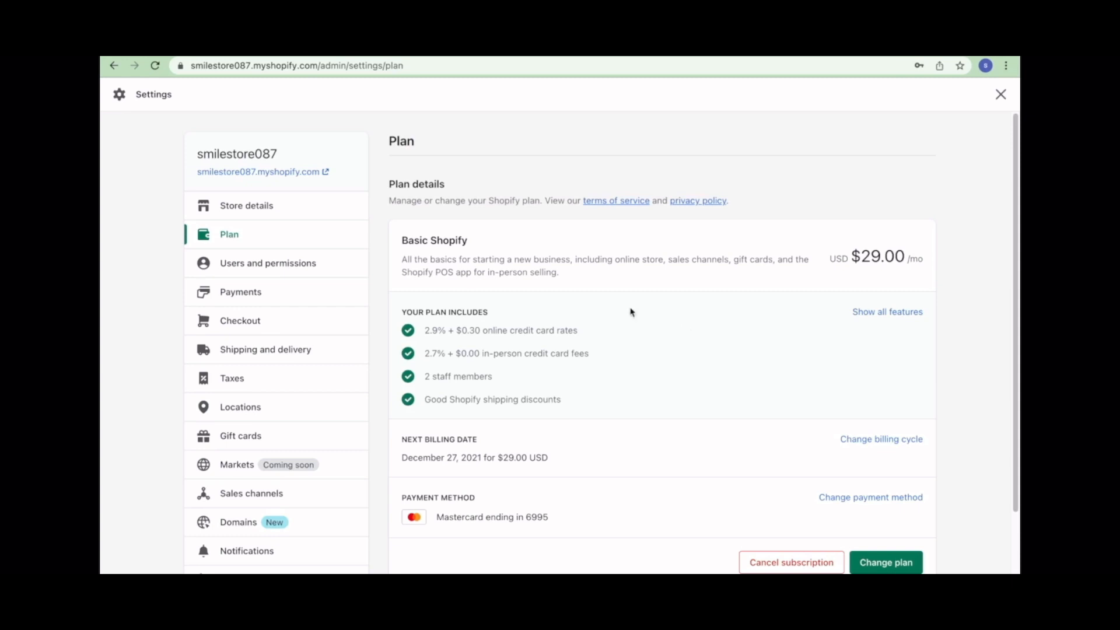
left_click(274, 294)
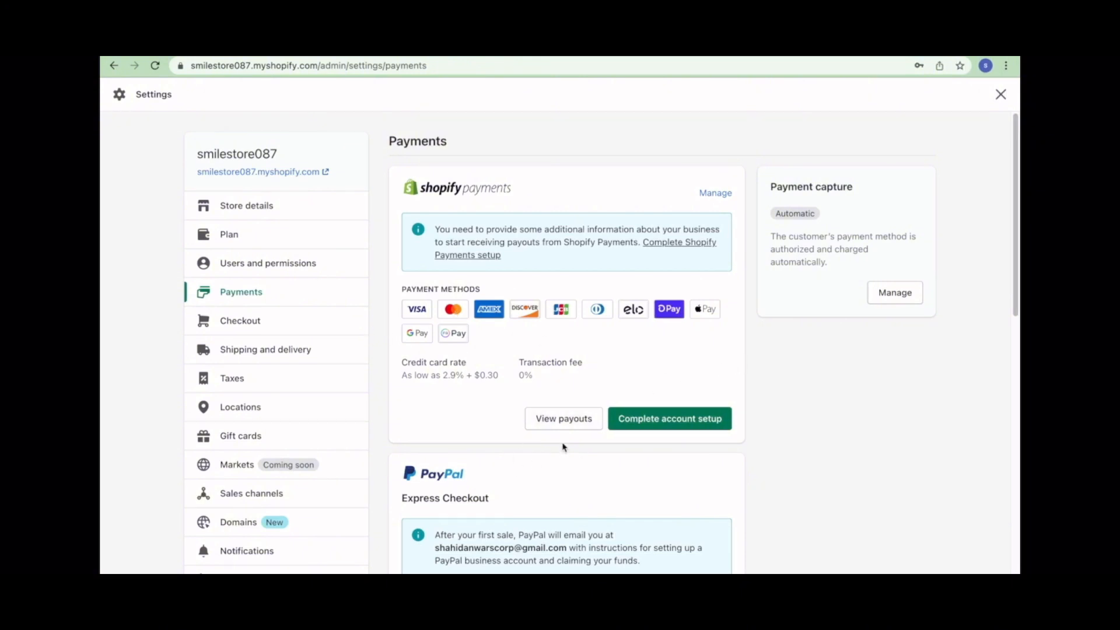
- Continue Shopify Payments account setup, choosing LLC as the business type and reaching the EIN field
left_click(652, 425)
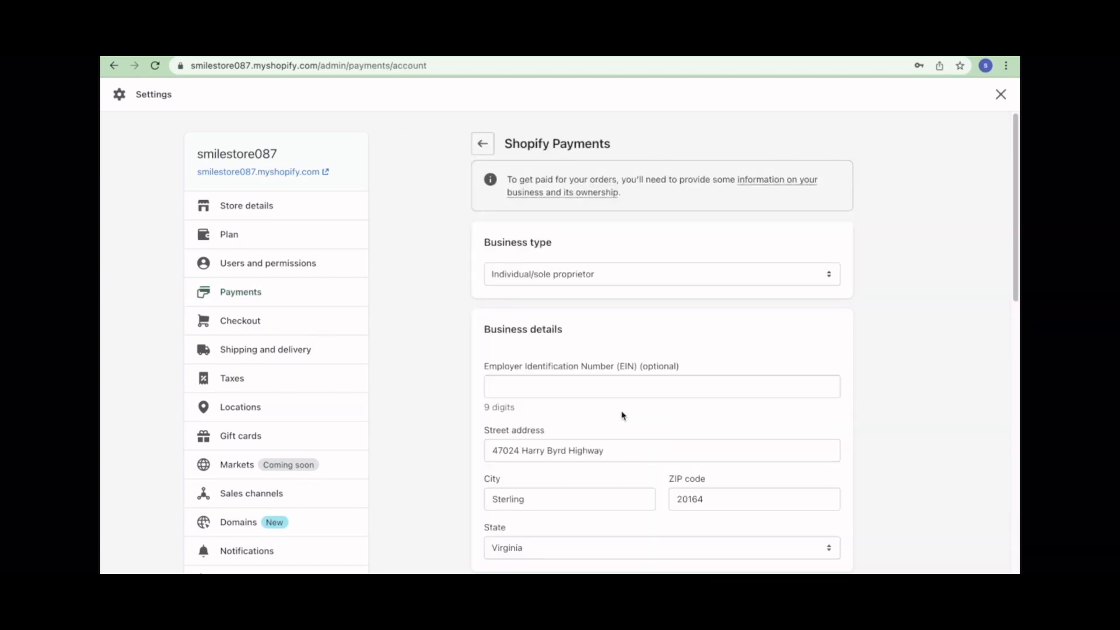
scroll(620, 412, "down", 1)
left_click(617, 250)
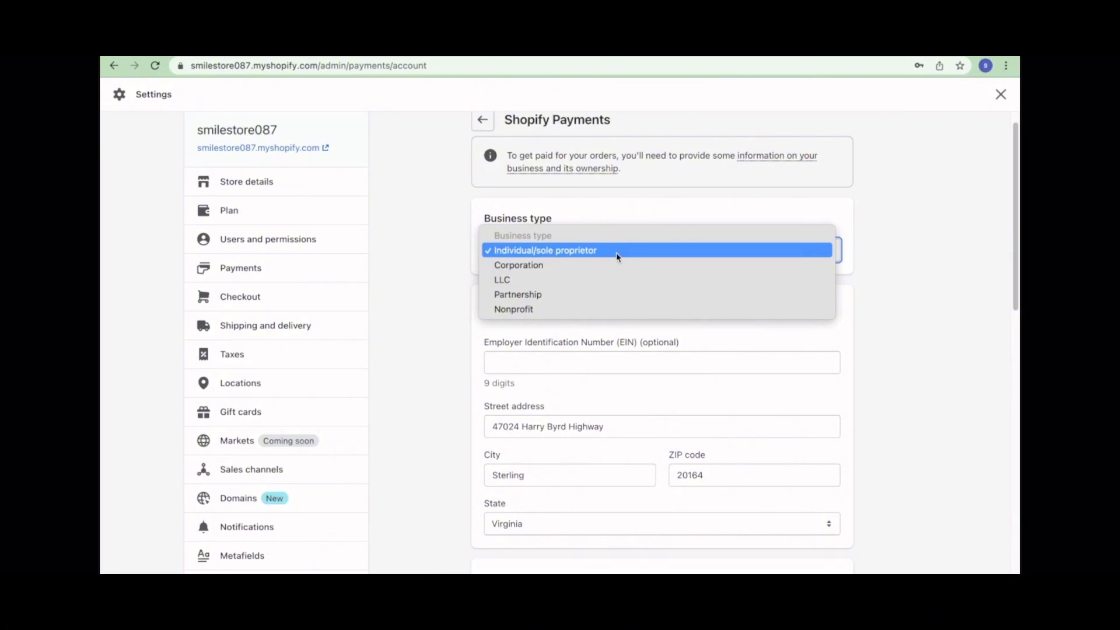
left_click(579, 280)
scroll(586, 309, "down", 2)
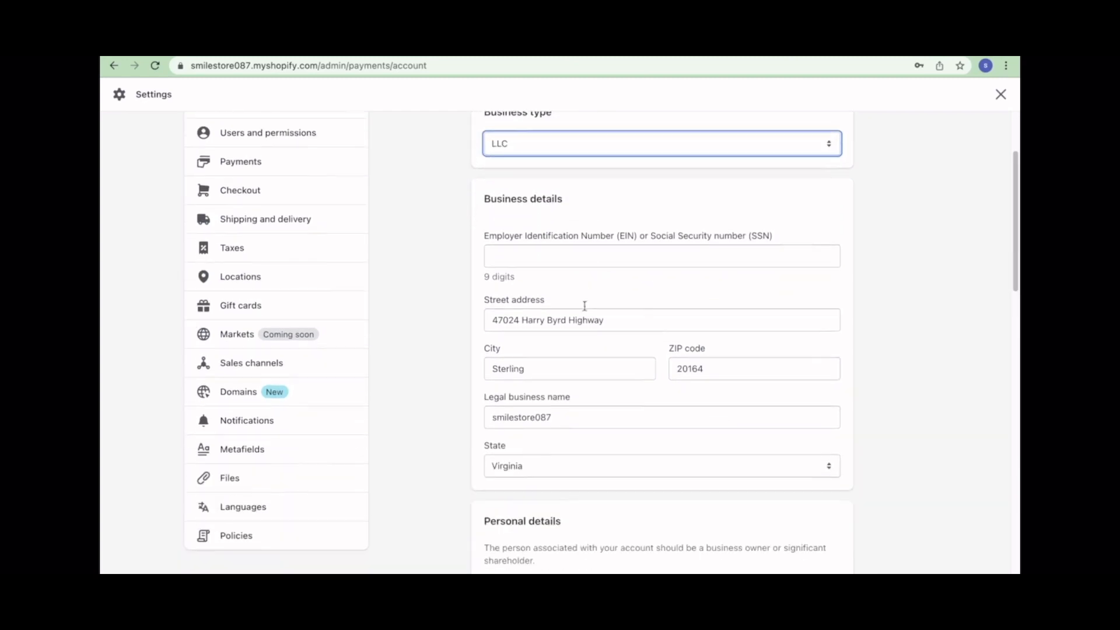
left_click(562, 250)
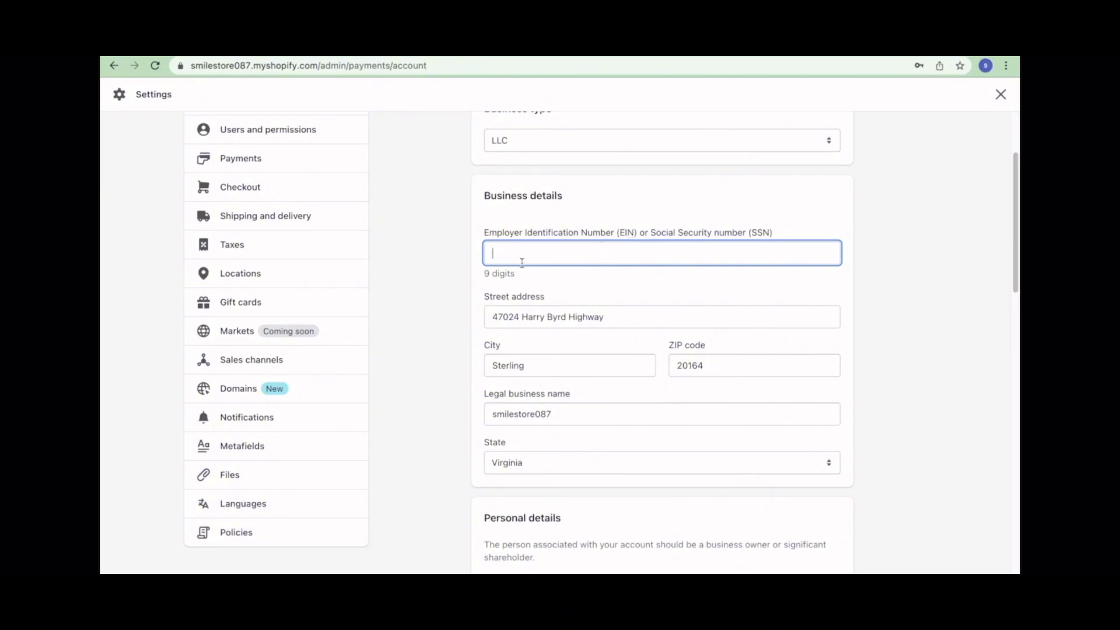
- Submit the Shopify Payments form and go back to Settings > Payments
scroll(603, 267, "down", 15)
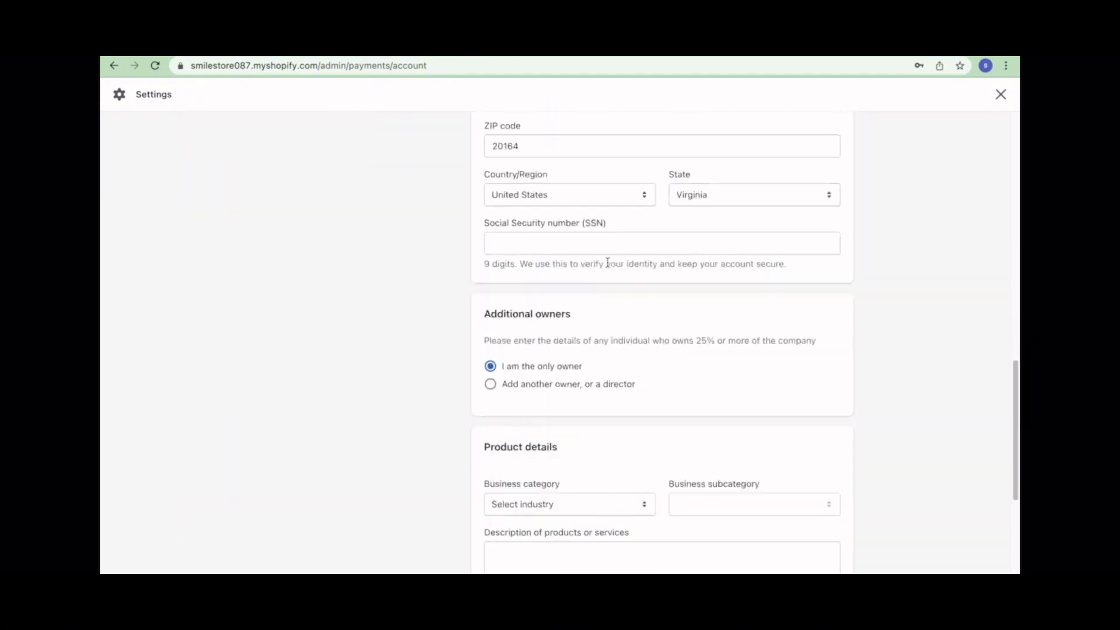
scroll(605, 263, "down", 1)
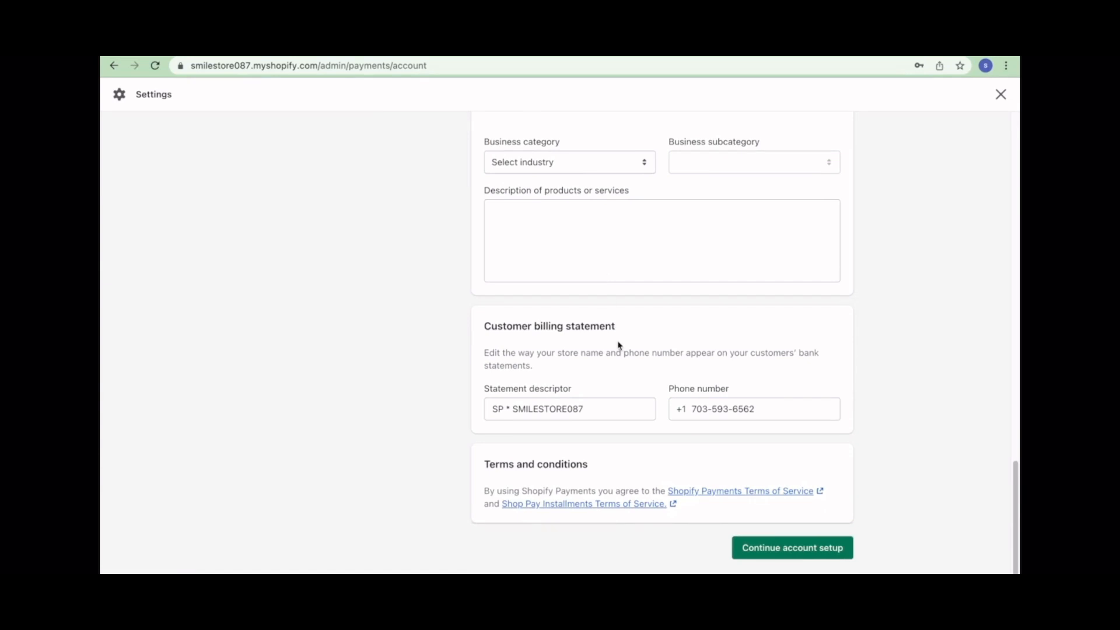
scroll(618, 345, "up", 5)
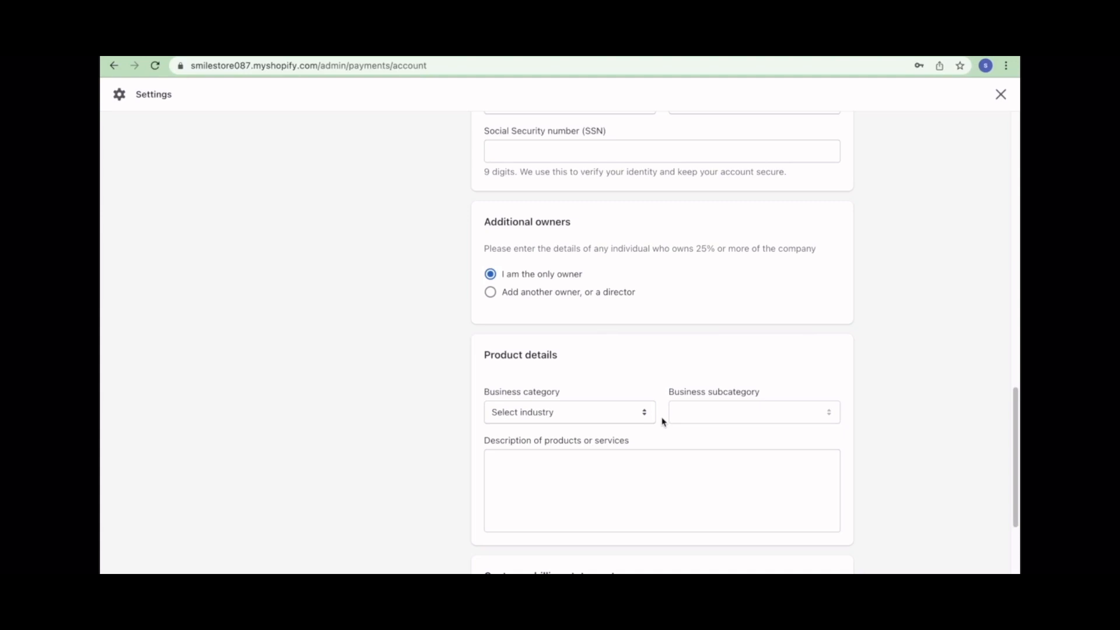
scroll(640, 415, "up", 2)
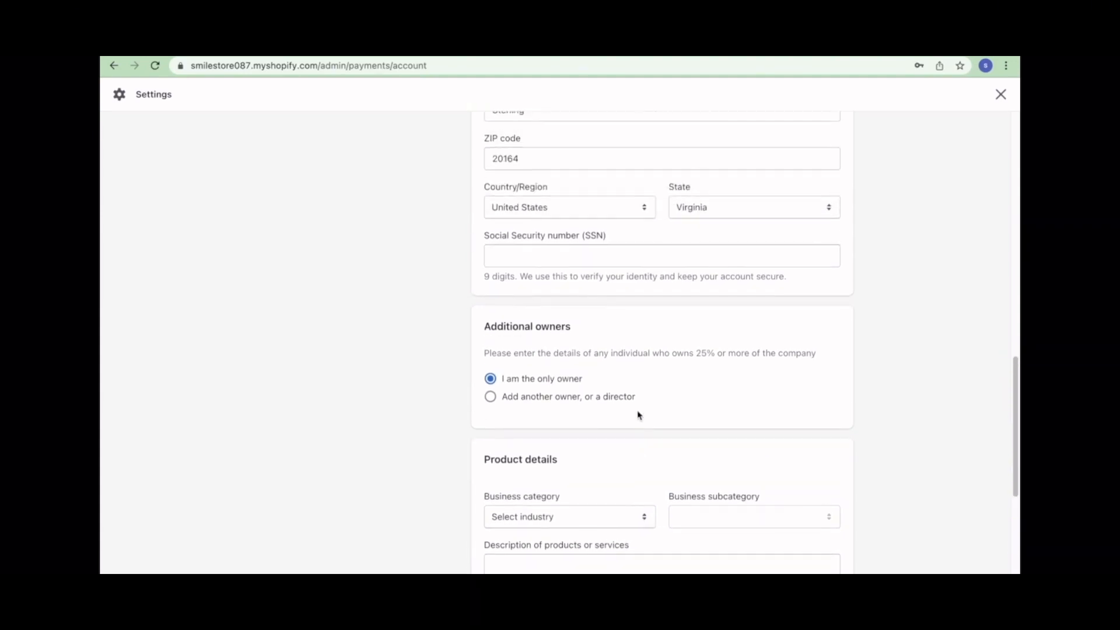
scroll(639, 415, "down", 4)
scroll(638, 414, "down", 3)
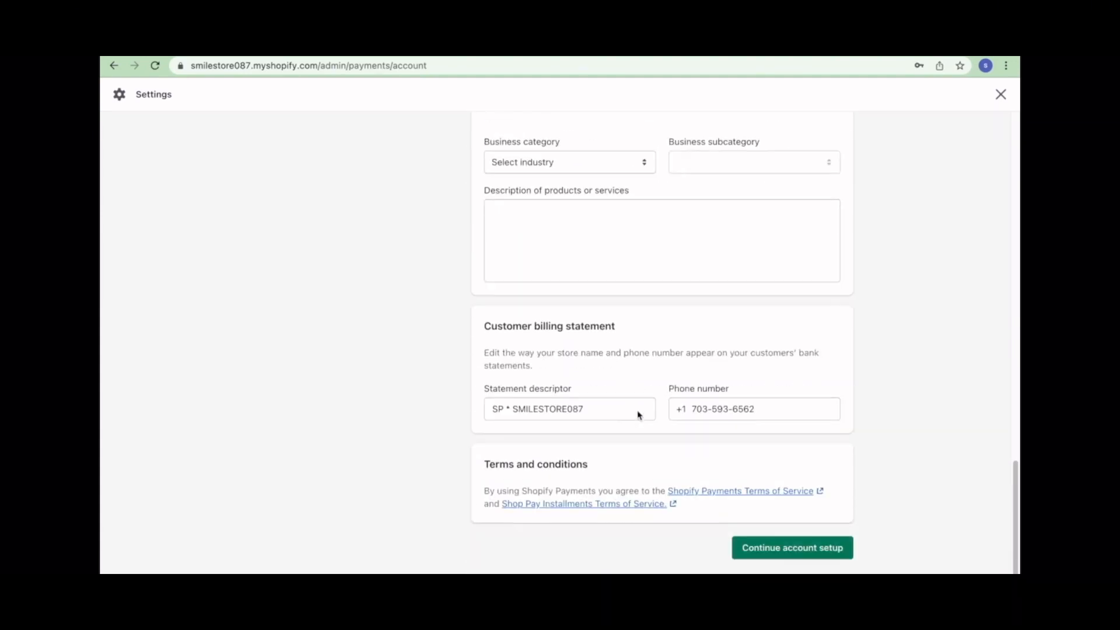
left_click(781, 551)
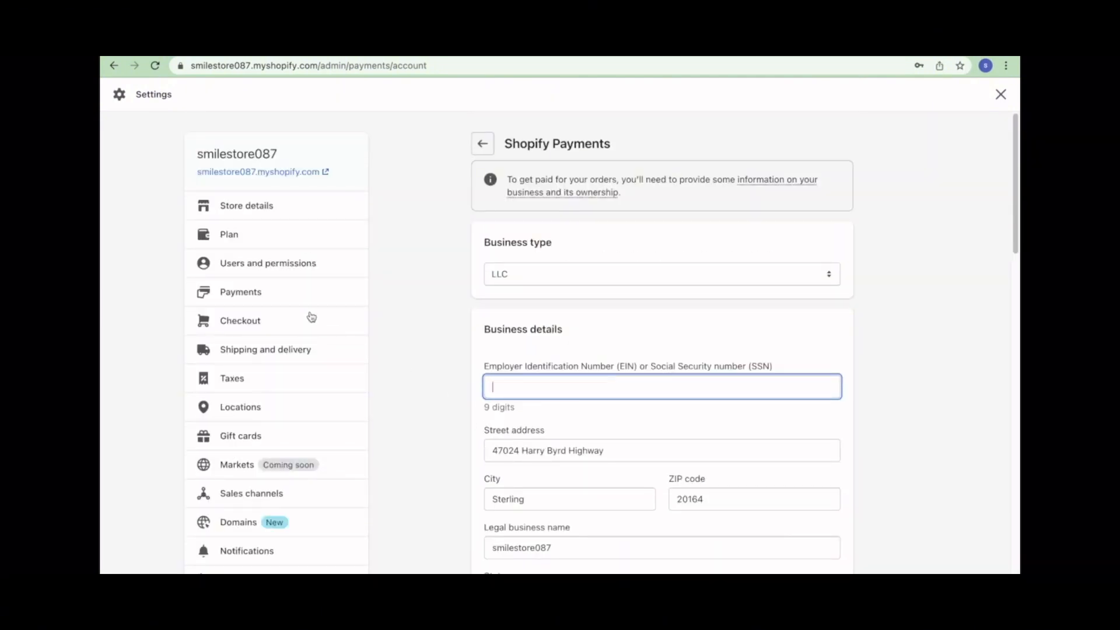
left_click(482, 144)
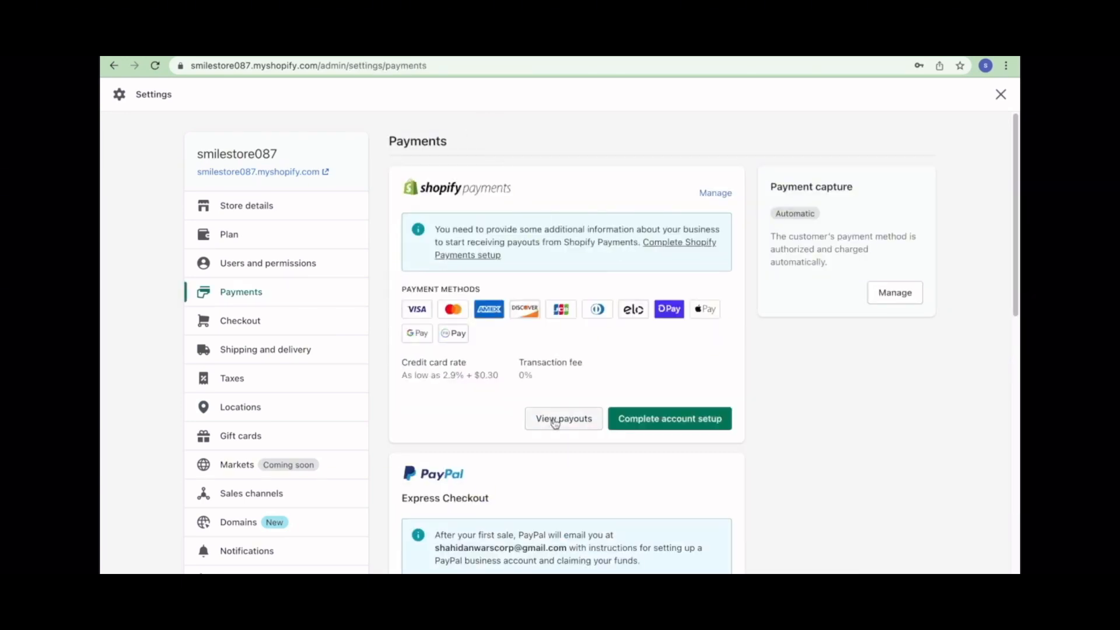
- Check the payouts page, start the PayPal account setup, then go to Checkout settings
left_click(563, 419)
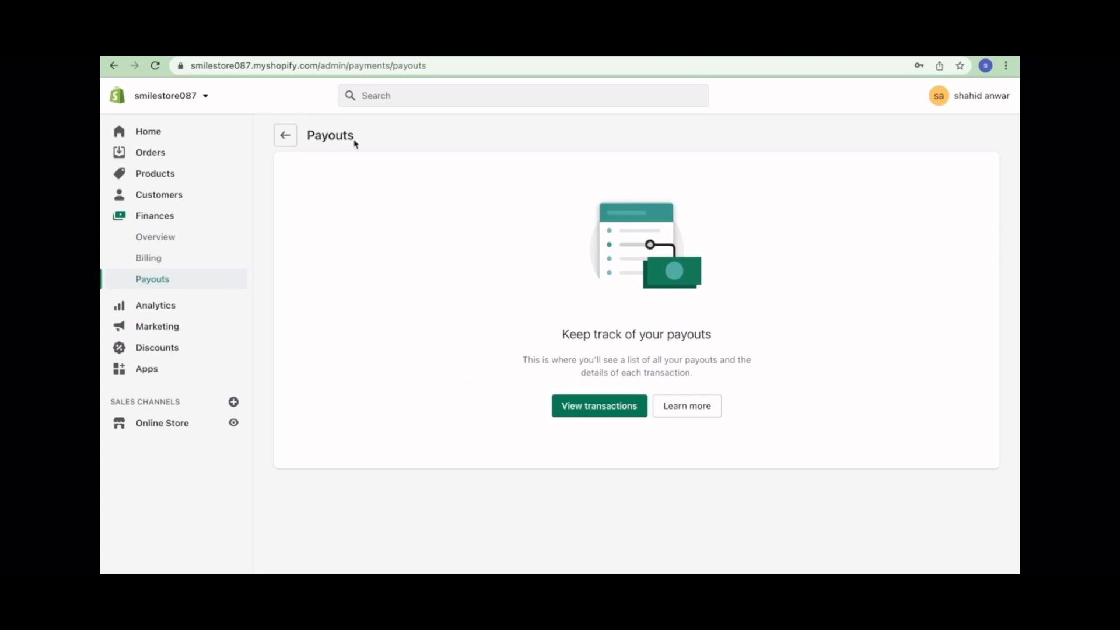
left_click(286, 140)
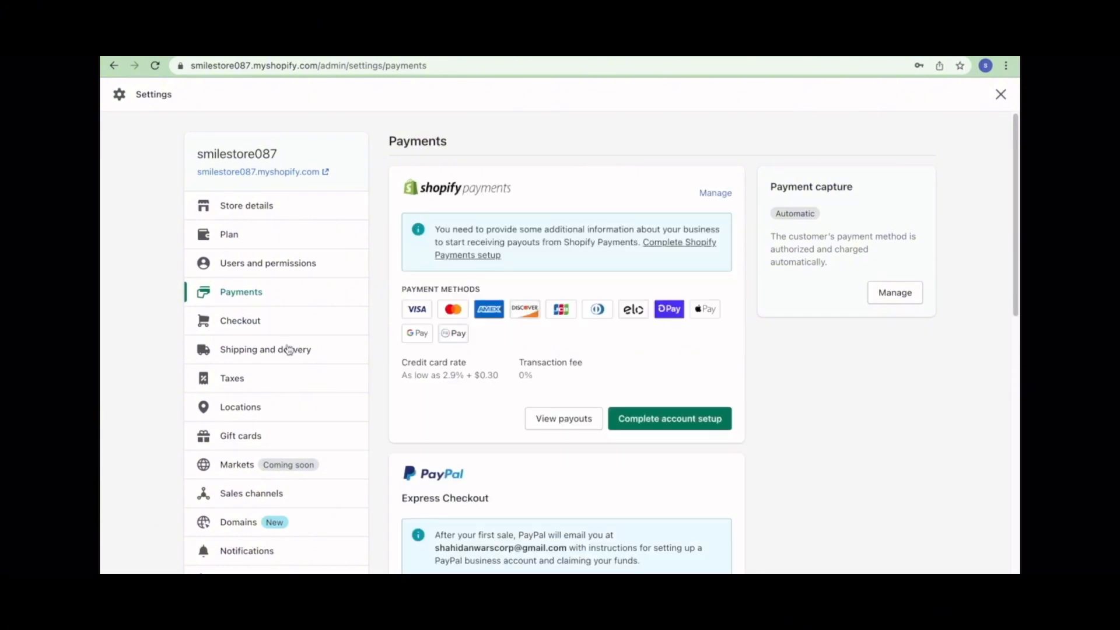
scroll(438, 445, "down", 4)
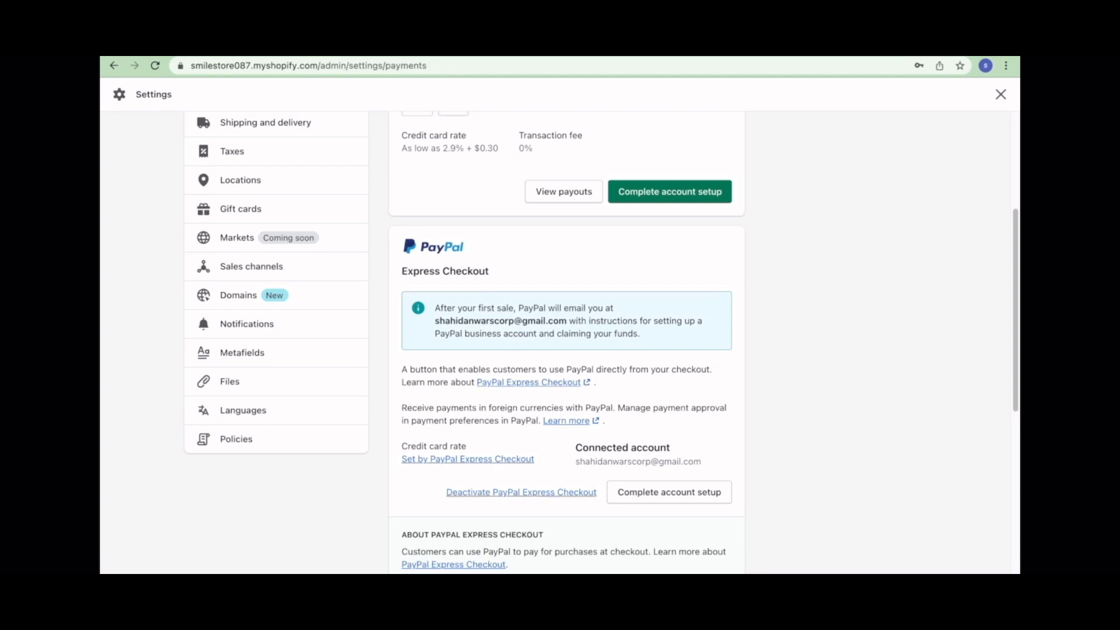
left_click(663, 498)
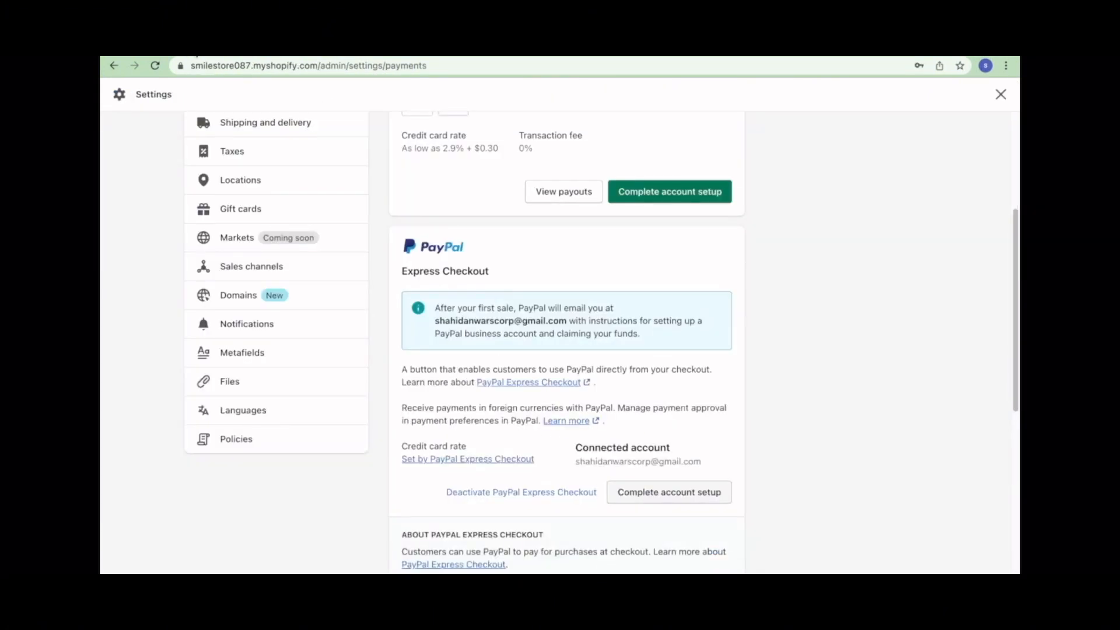
scroll(418, 257, "up", 5)
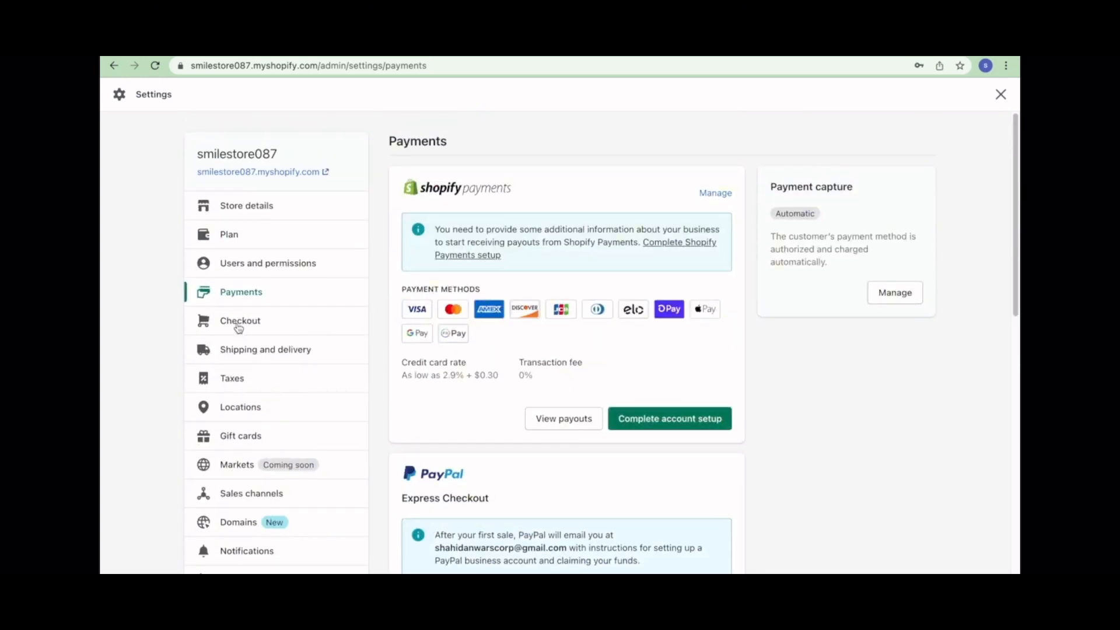
left_click(264, 328)
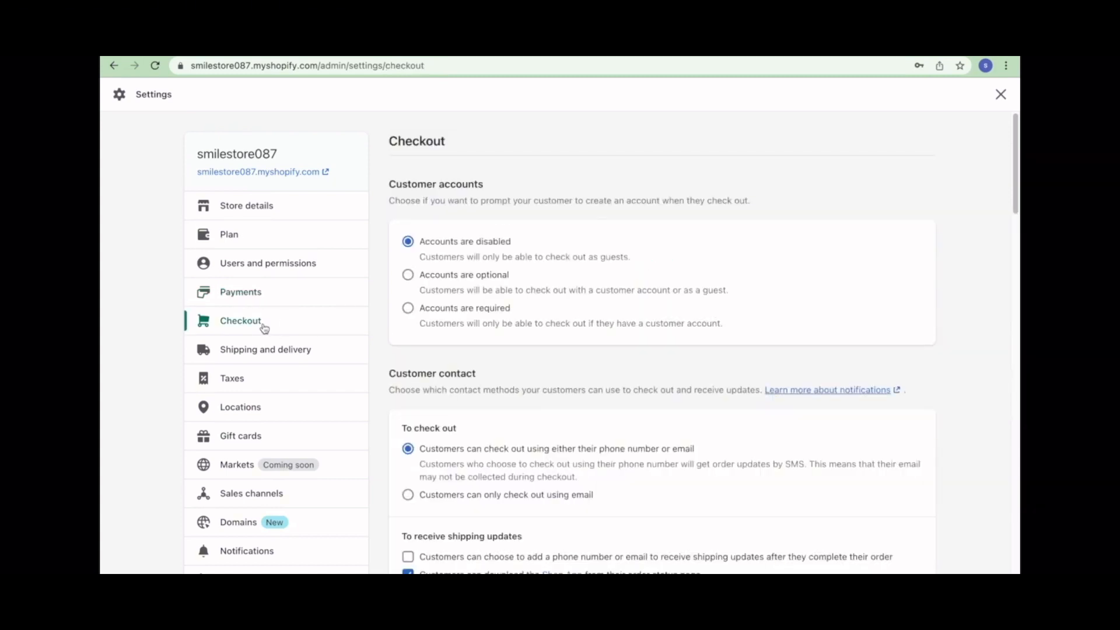
- Review the Checkout settings page, then go to the Shipping and delivery settings
scroll(452, 350, "down", 6)
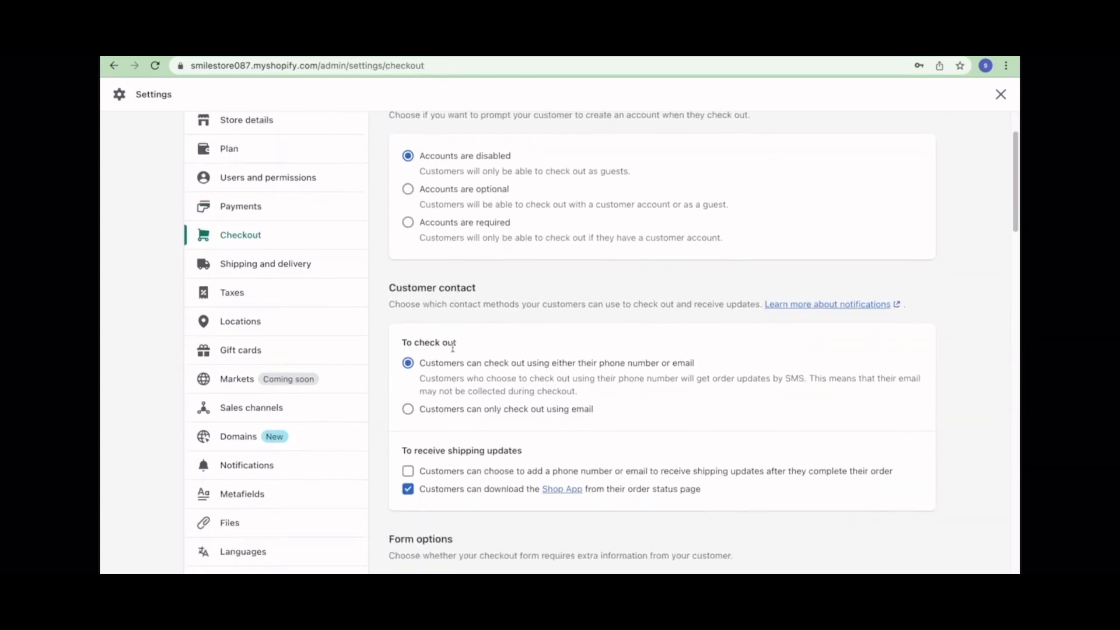
scroll(455, 350, "down", 15)
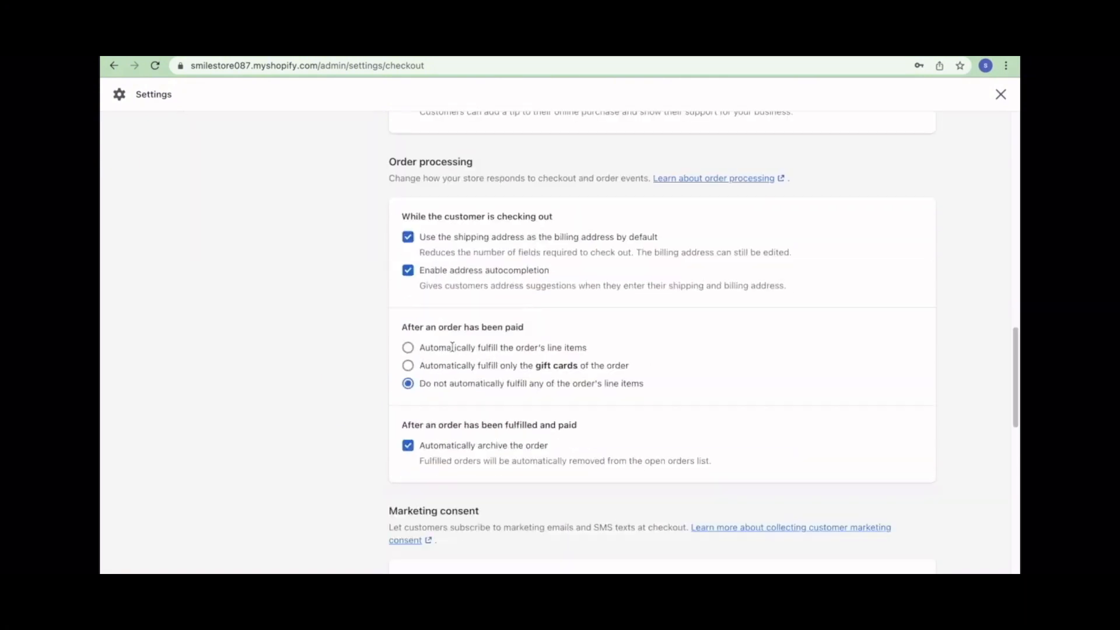
scroll(453, 348, "down", 7)
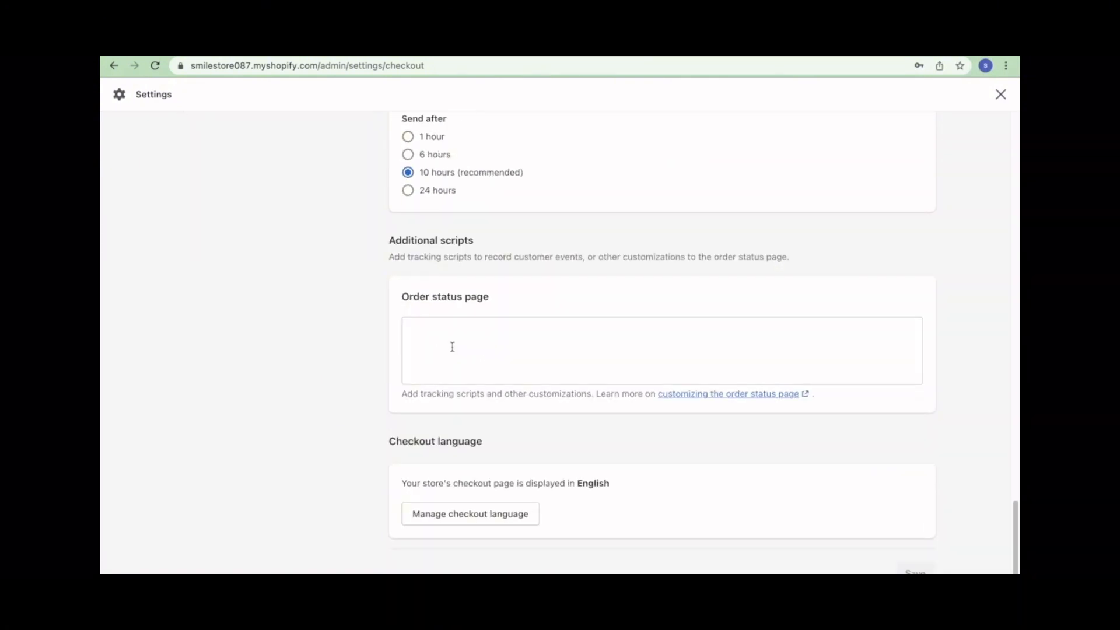
scroll(451, 347, "up", 20)
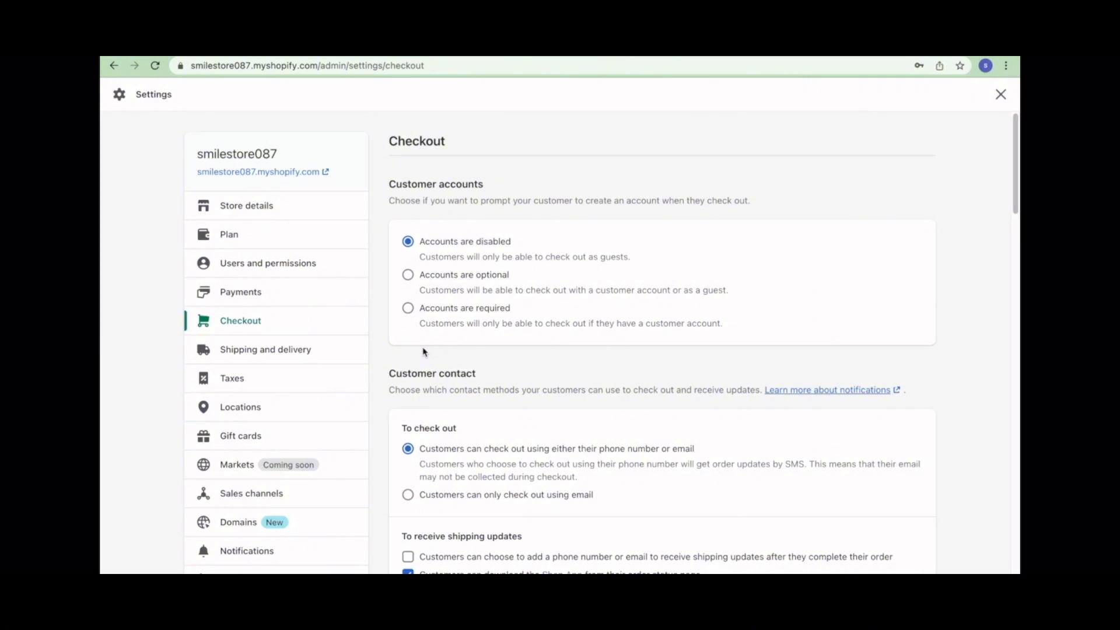
left_click(260, 357)
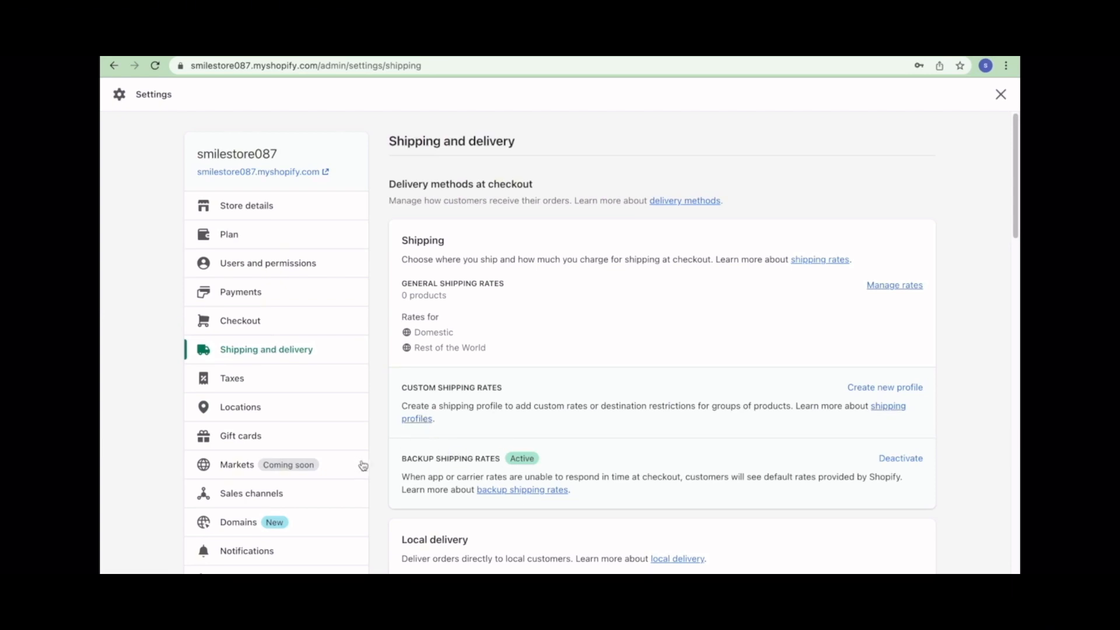
scroll(450, 442, "down", 3)
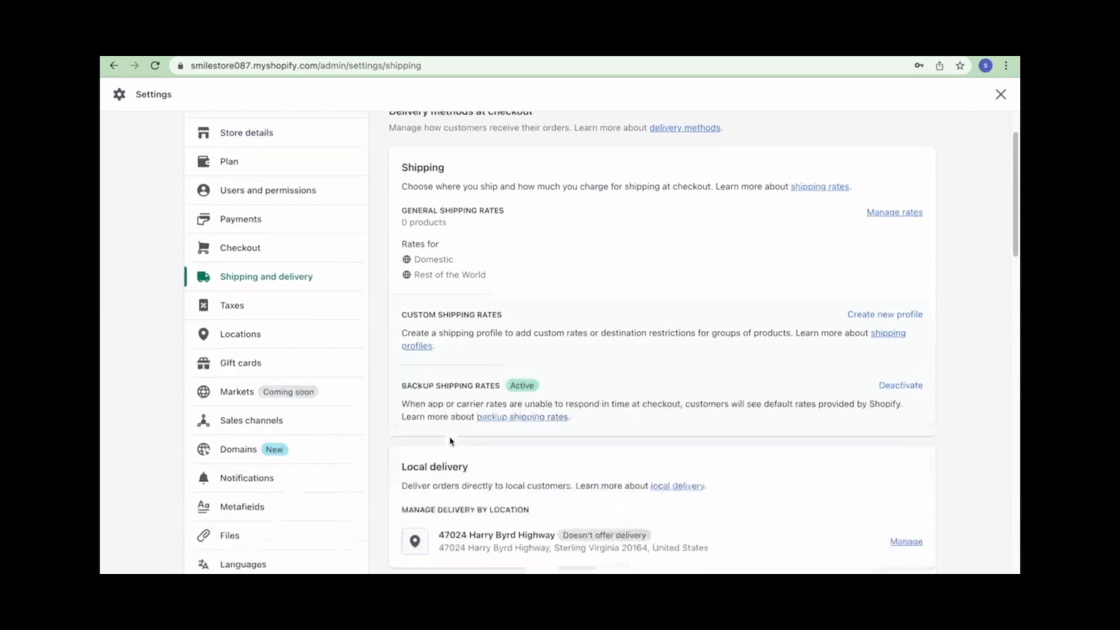
scroll(450, 442, "down", 5)
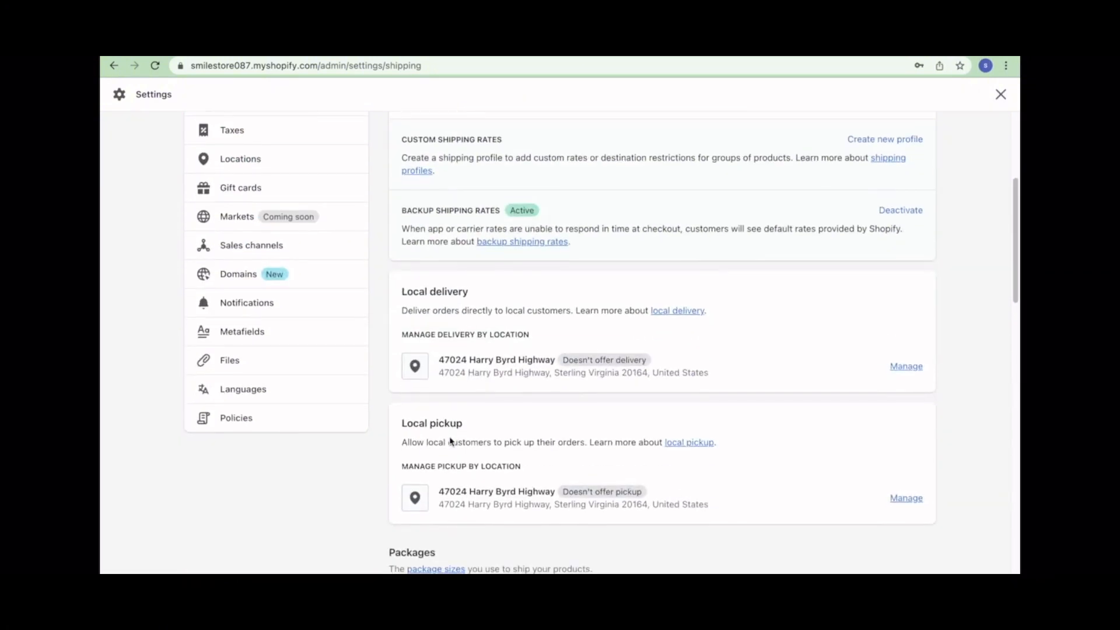
scroll(449, 436, "down", 3)
scroll(450, 439, "down", 4)
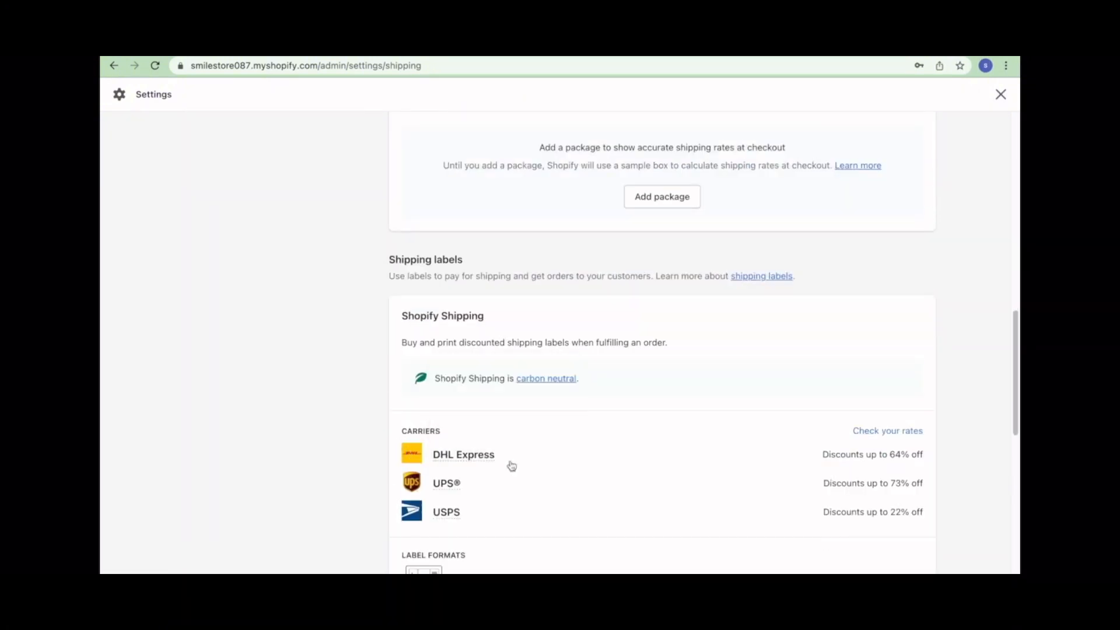
mouse_move(482, 463)
scroll(730, 437, "down", 2)
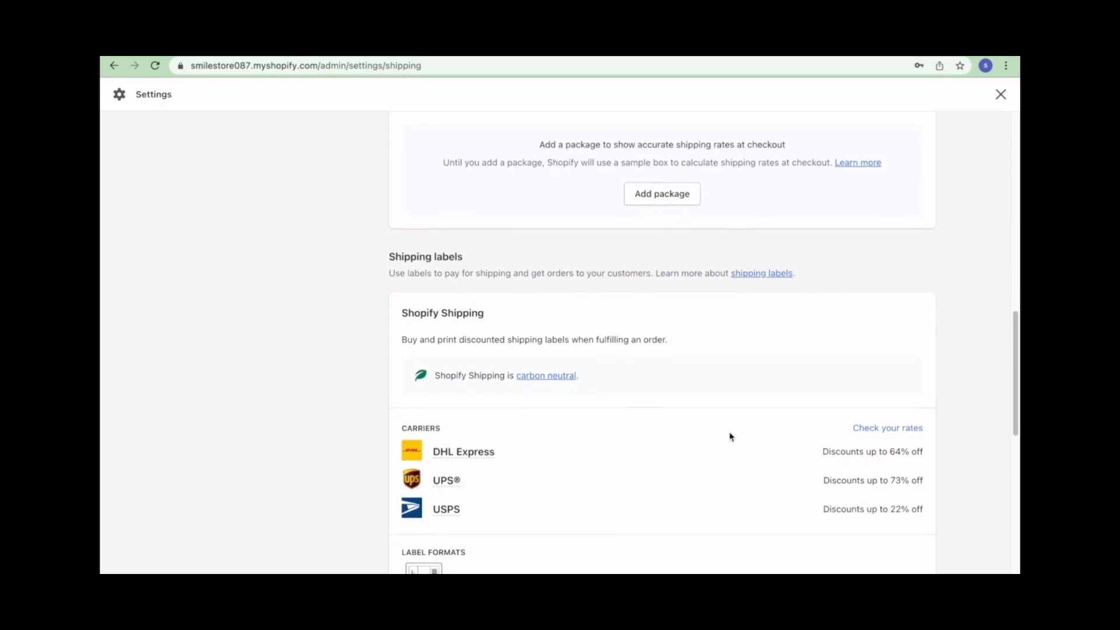
scroll(603, 448, "down", 3)
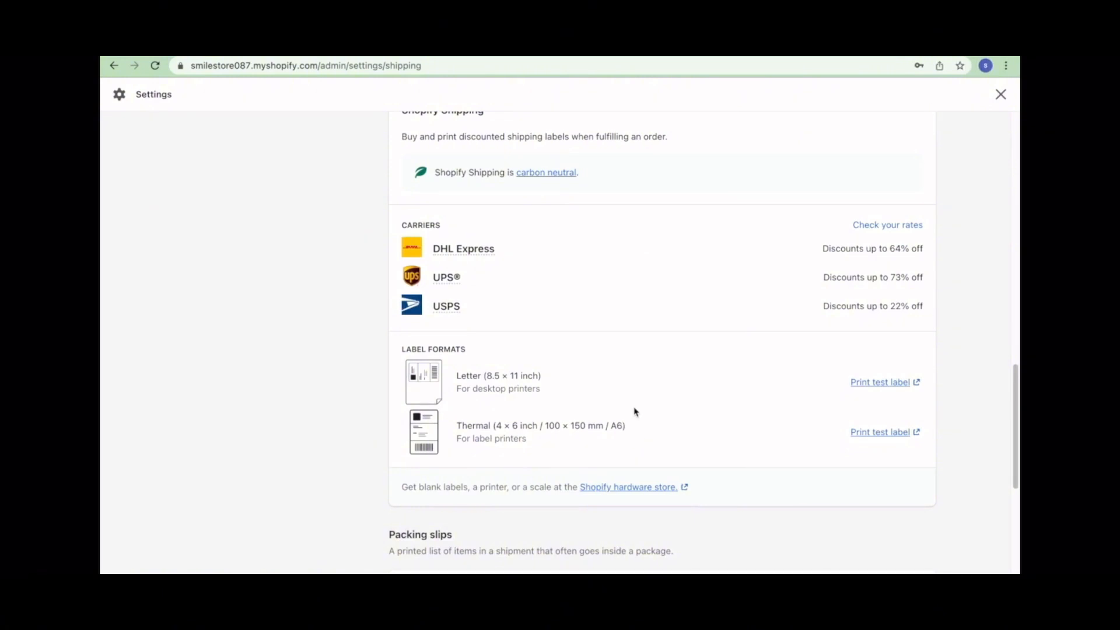
scroll(634, 412, "up", 2)
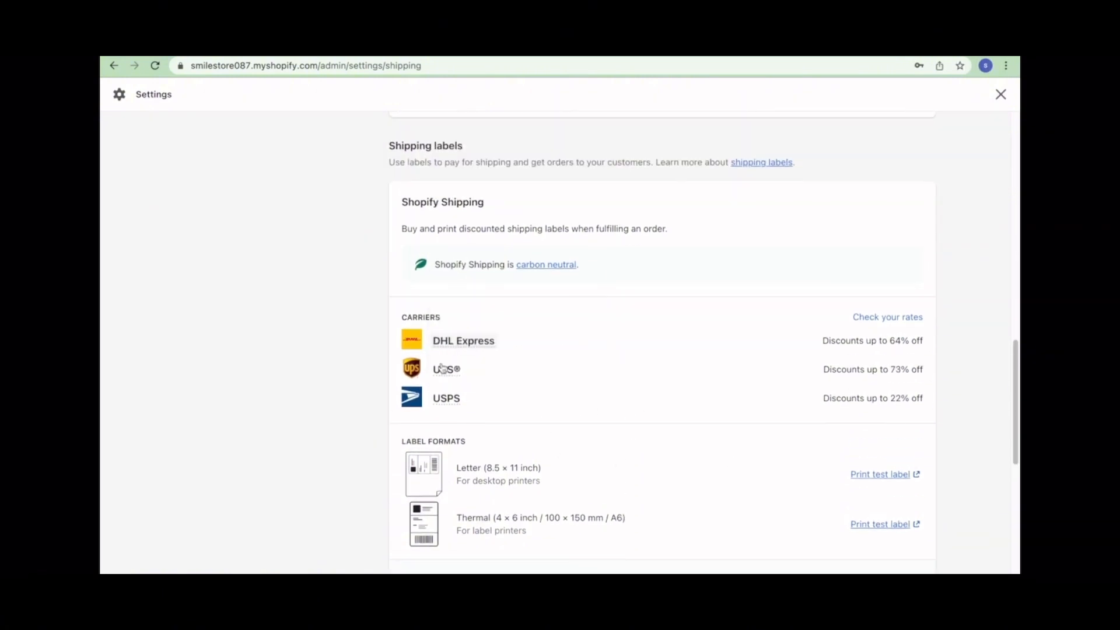
mouse_move(463, 340)
scroll(424, 408, "down", 10)
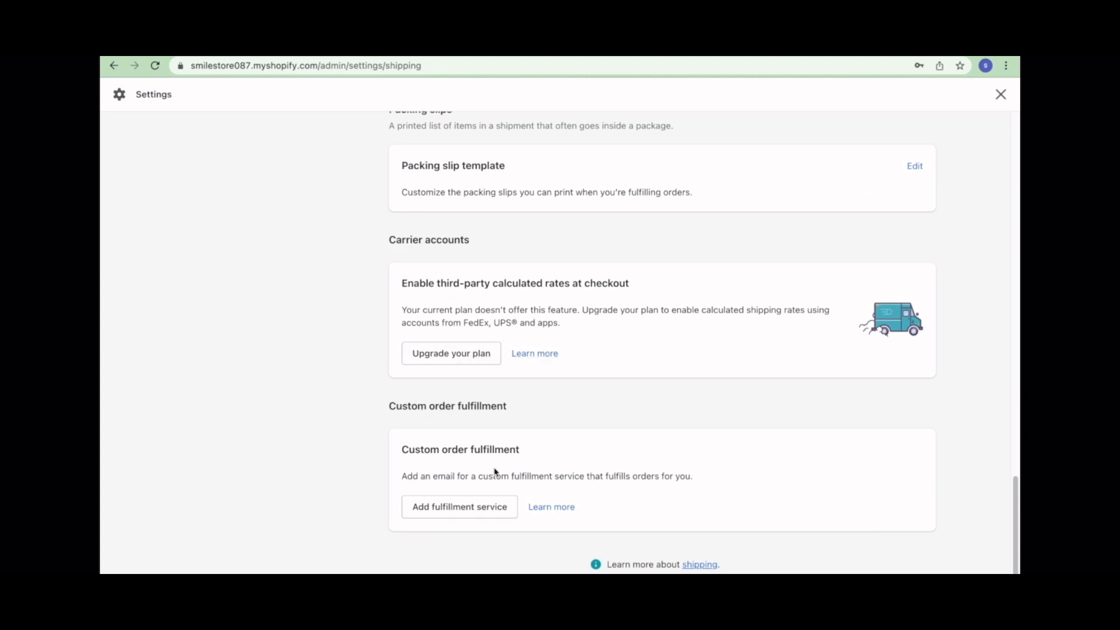
scroll(497, 472, "up", 15)
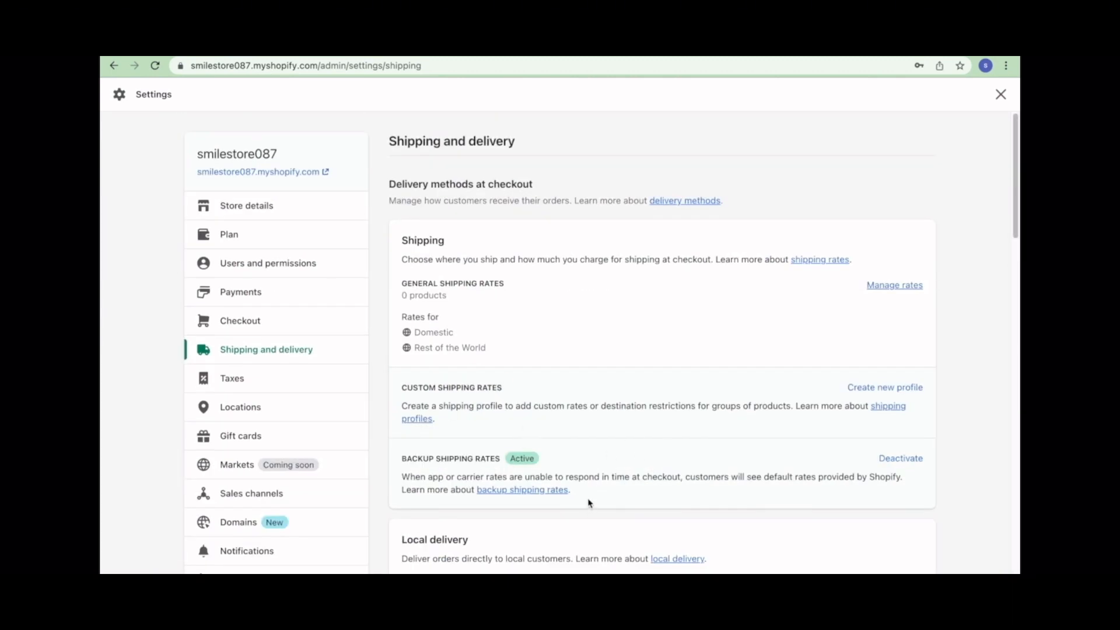
scroll(784, 463, "down", 2)
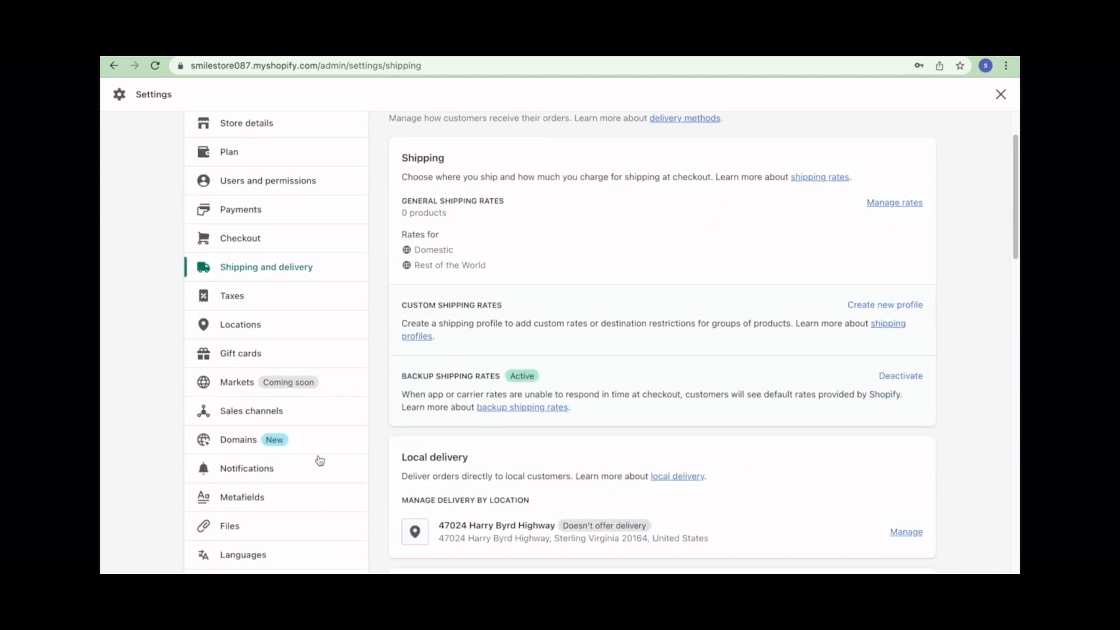
scroll(493, 126, "down", 1)
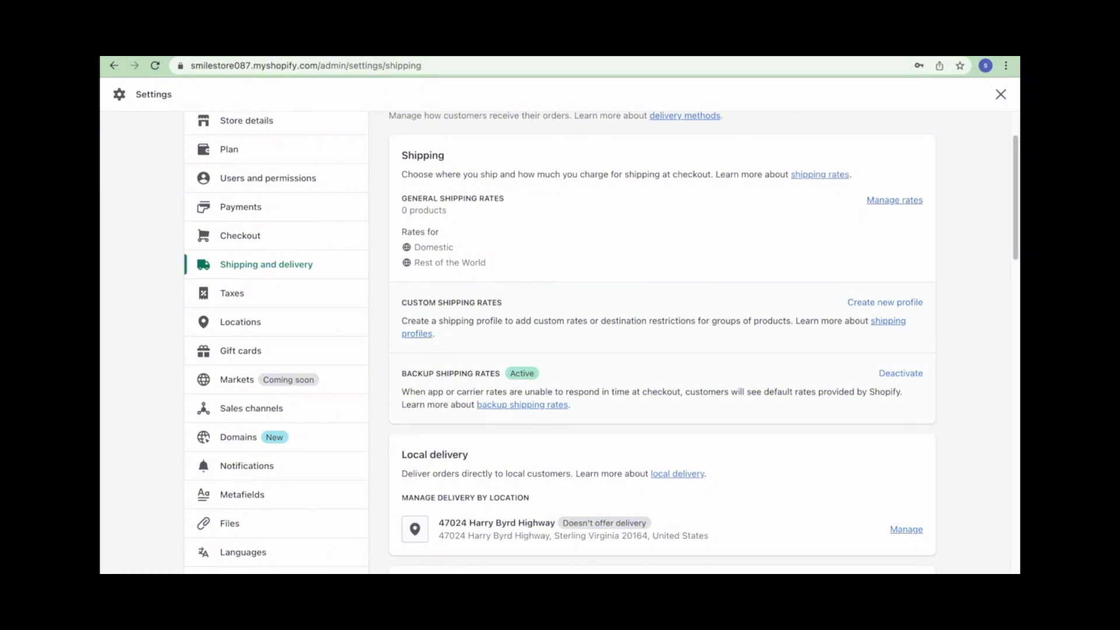
- Look over the Domains settings page, then go to the Gift cards settings
left_click(247, 436)
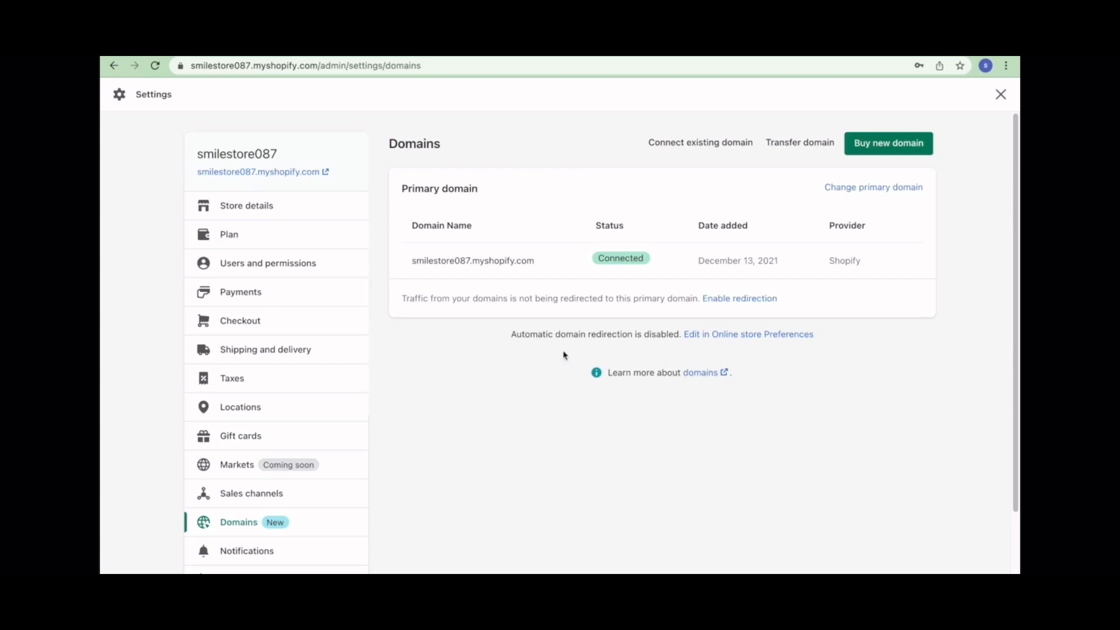
scroll(337, 482, "down", 2)
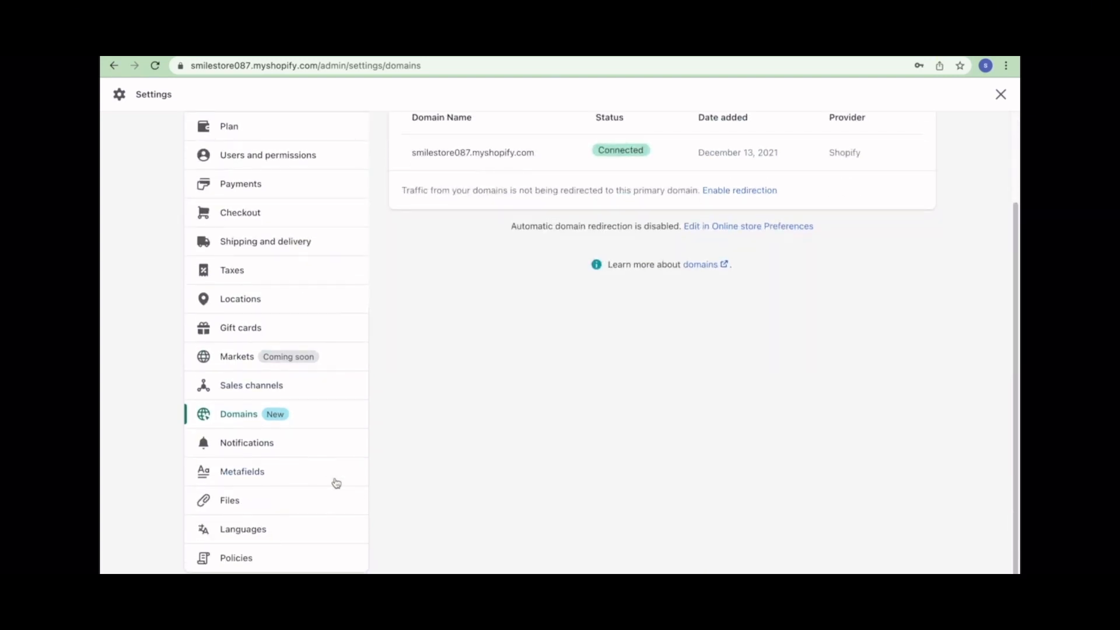
scroll(337, 483, "up", 2)
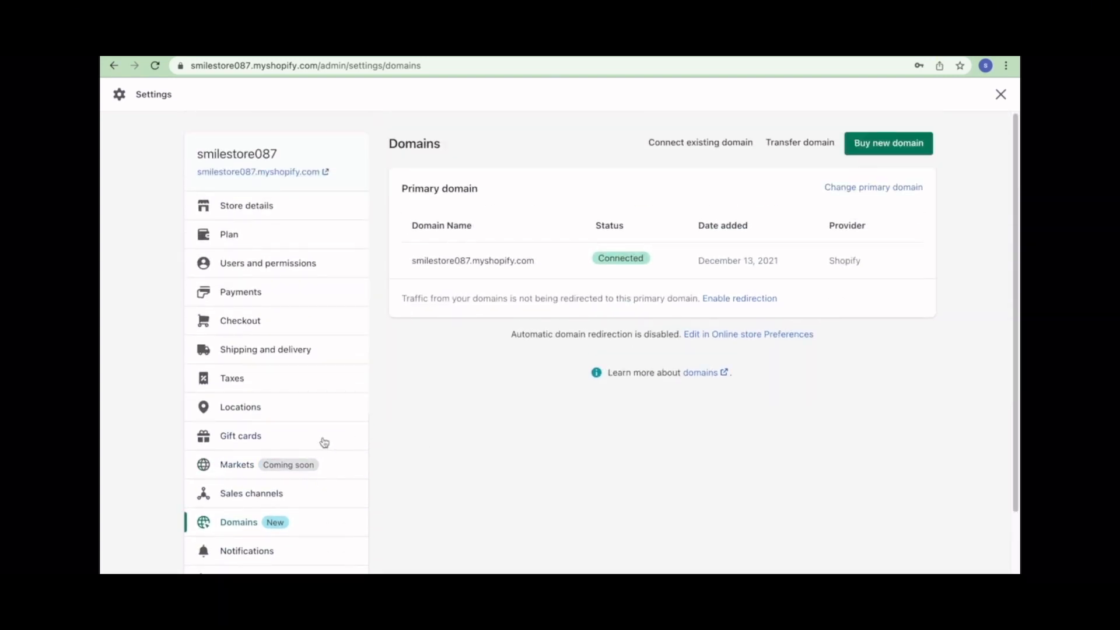
left_click(288, 437)
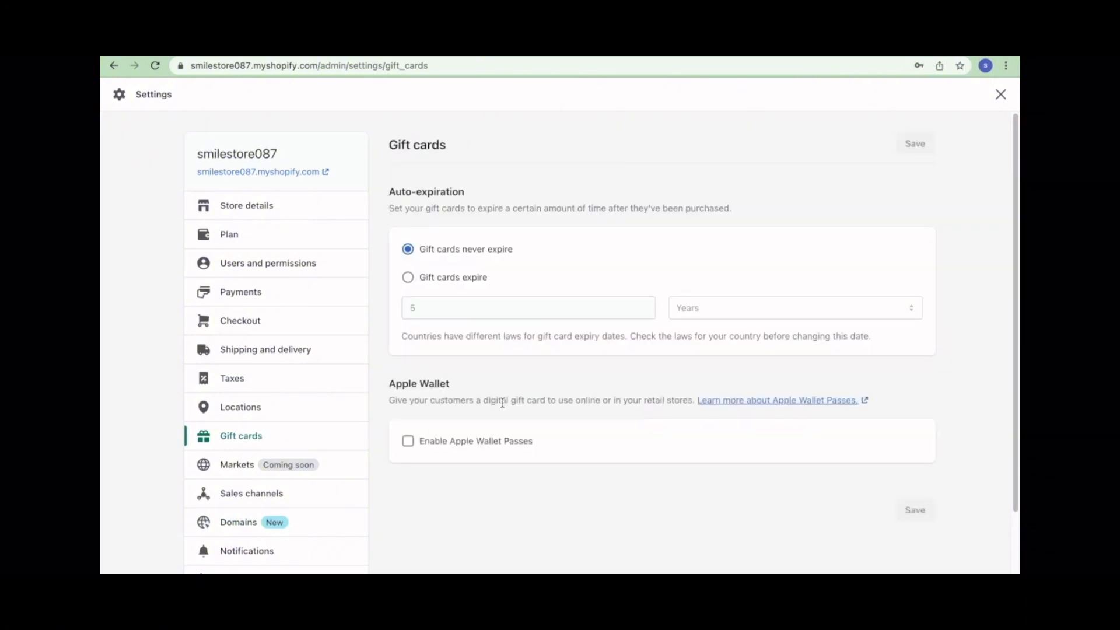
left_click(407, 442)
scroll(544, 498, "down", 3)
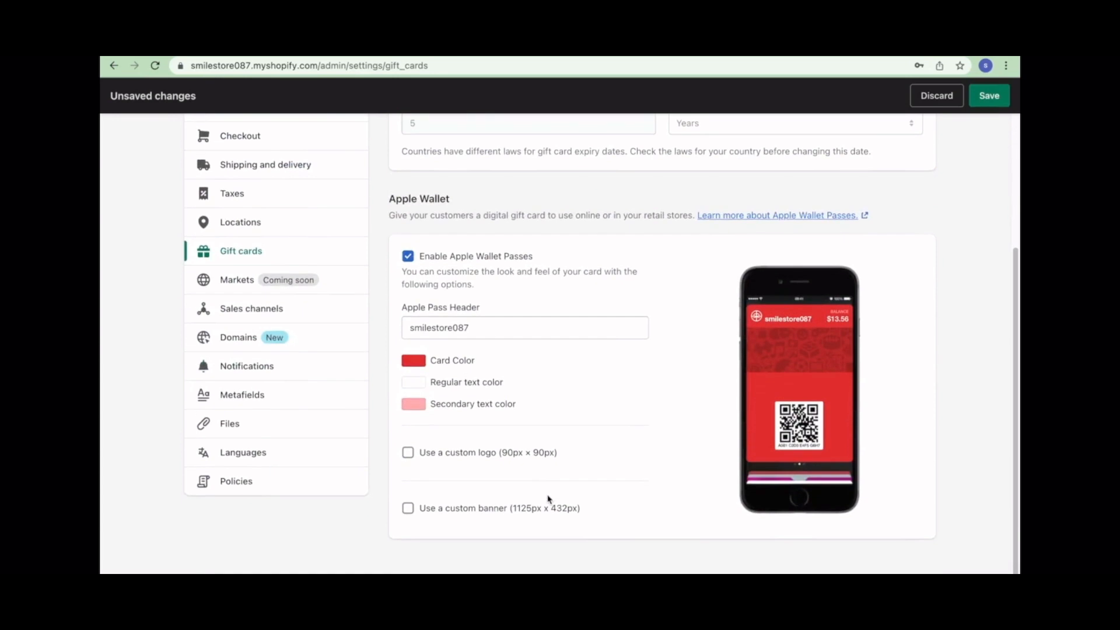
scroll(544, 498, "up", 3)
left_click(407, 444)
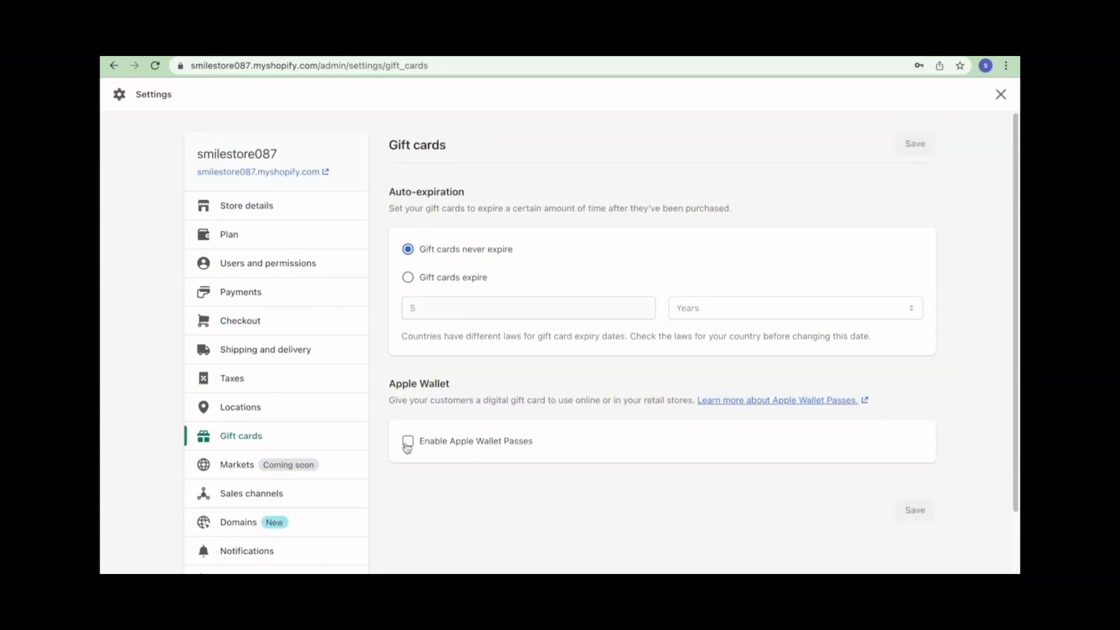
scroll(330, 373, "down", 3)
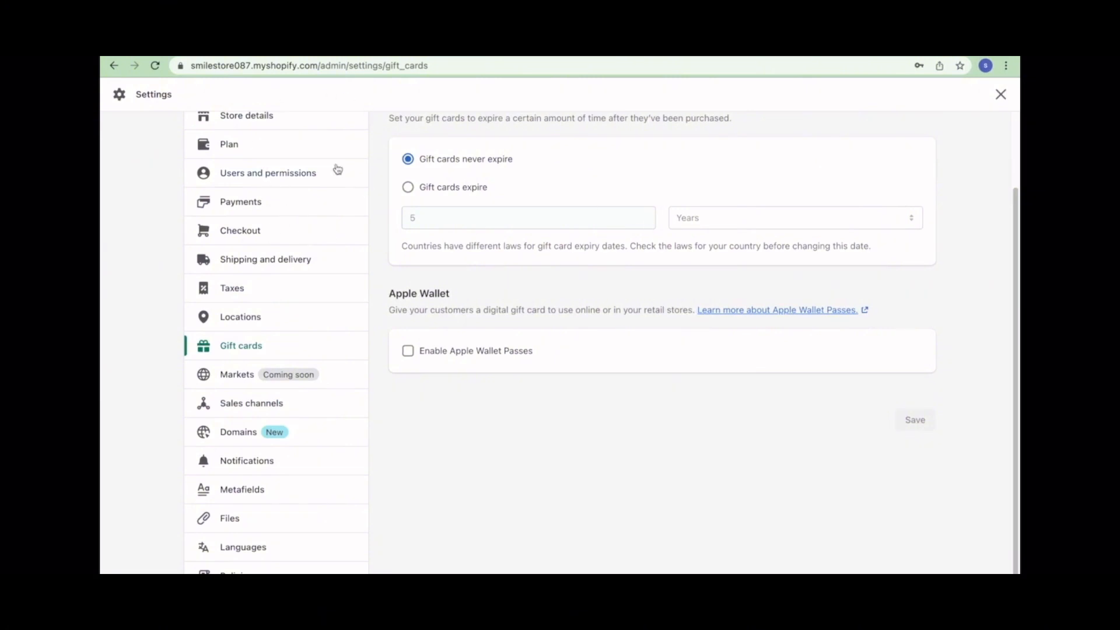
scroll(292, 418, "down", 1)
scroll(291, 418, "up", 4)
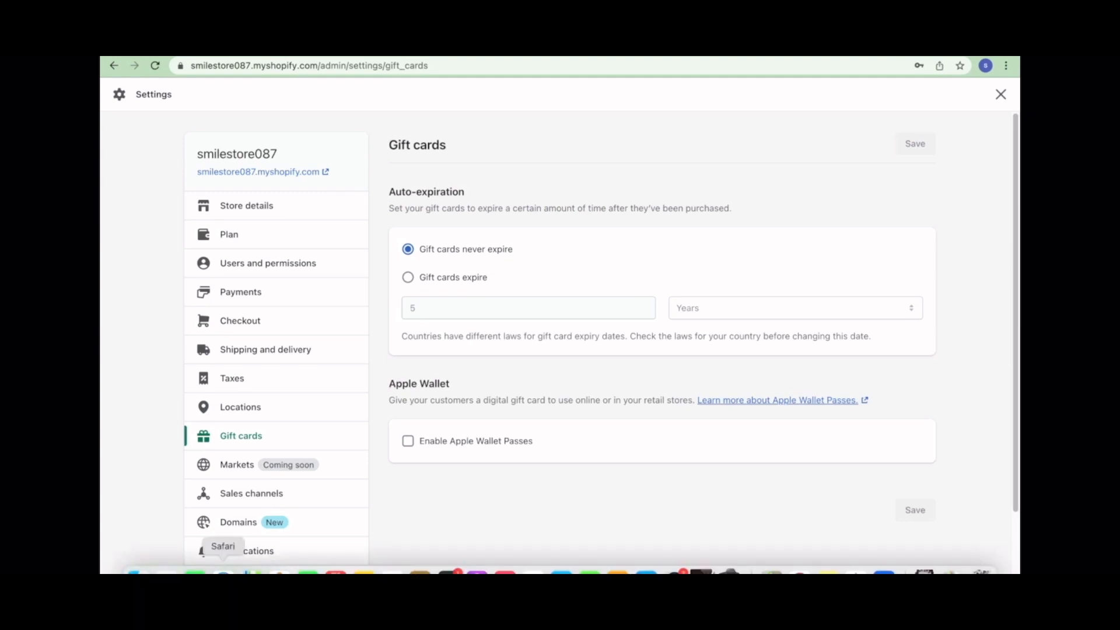
- In Safari, load shopify.com and go to the Log in page
left_click(223, 572)
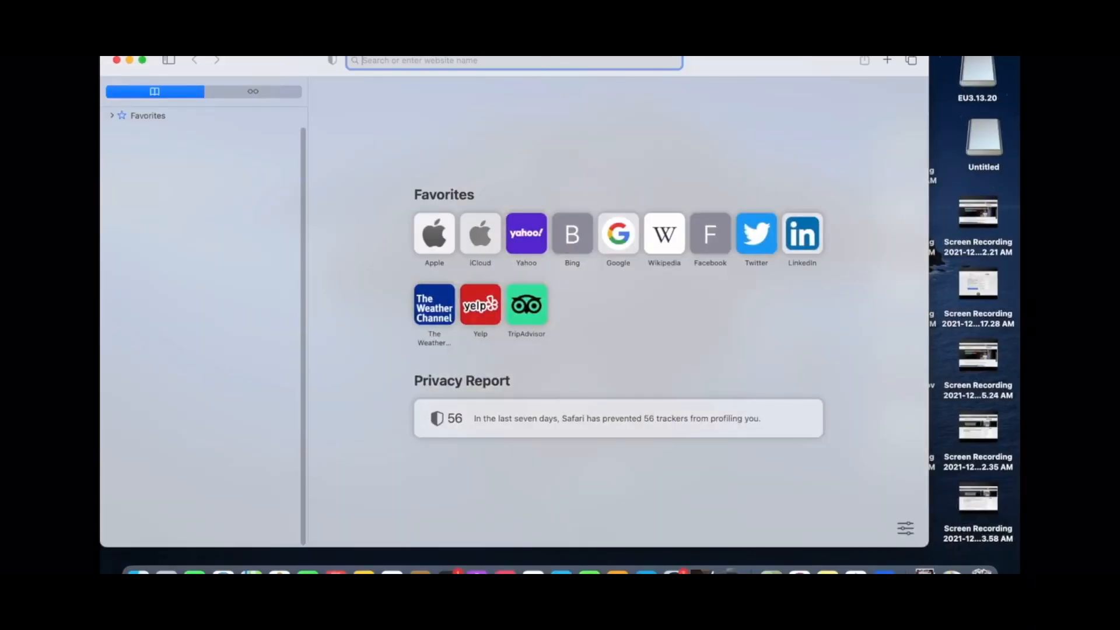
type("shopify.com")
key("Return")
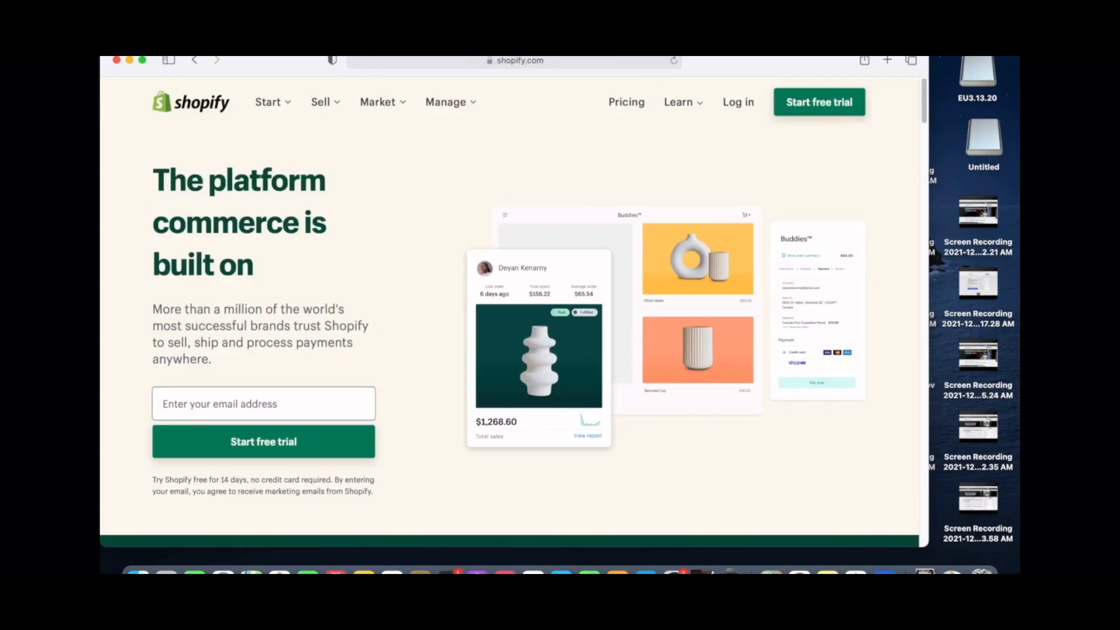
left_click(738, 102)
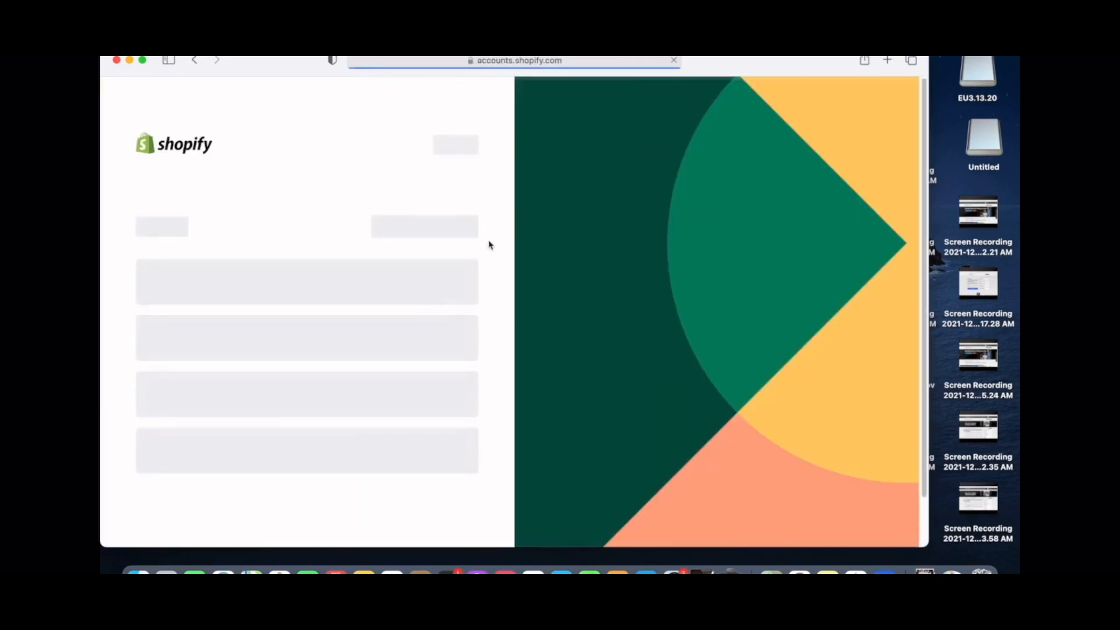
- Choose the CheapOhut collection store and open its Settings
left_click(284, 357)
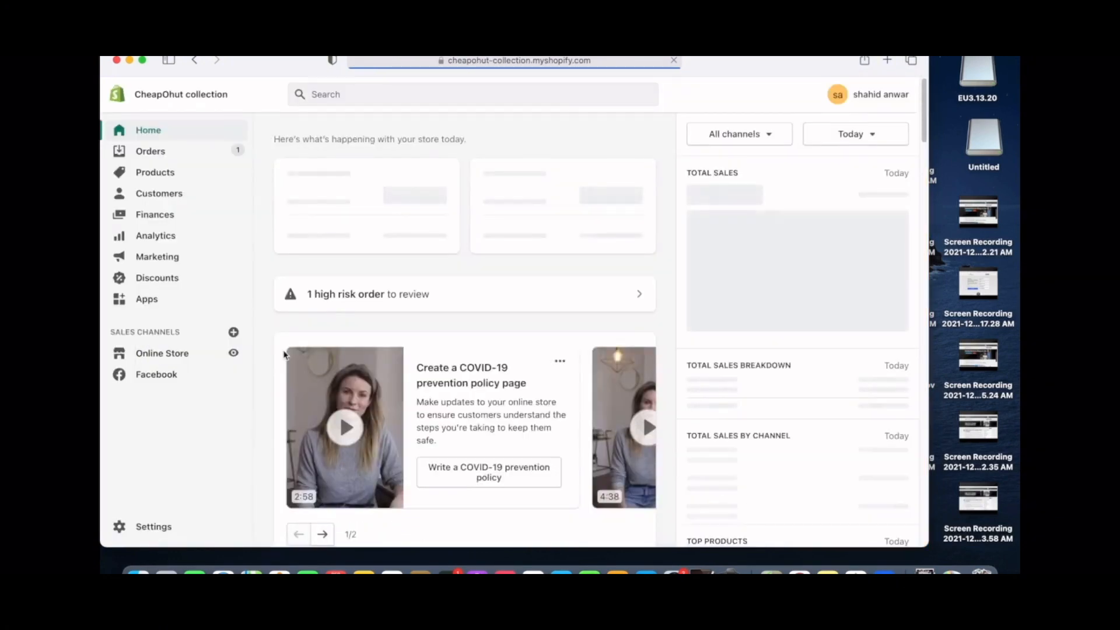
scroll(252, 366, "down", 10)
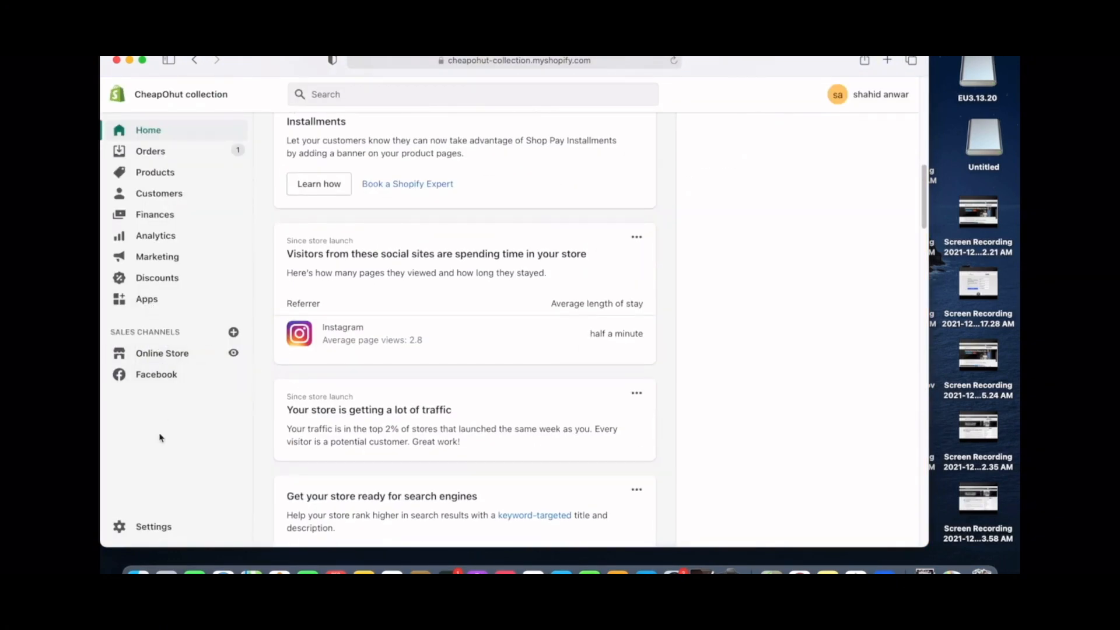
left_click(168, 527)
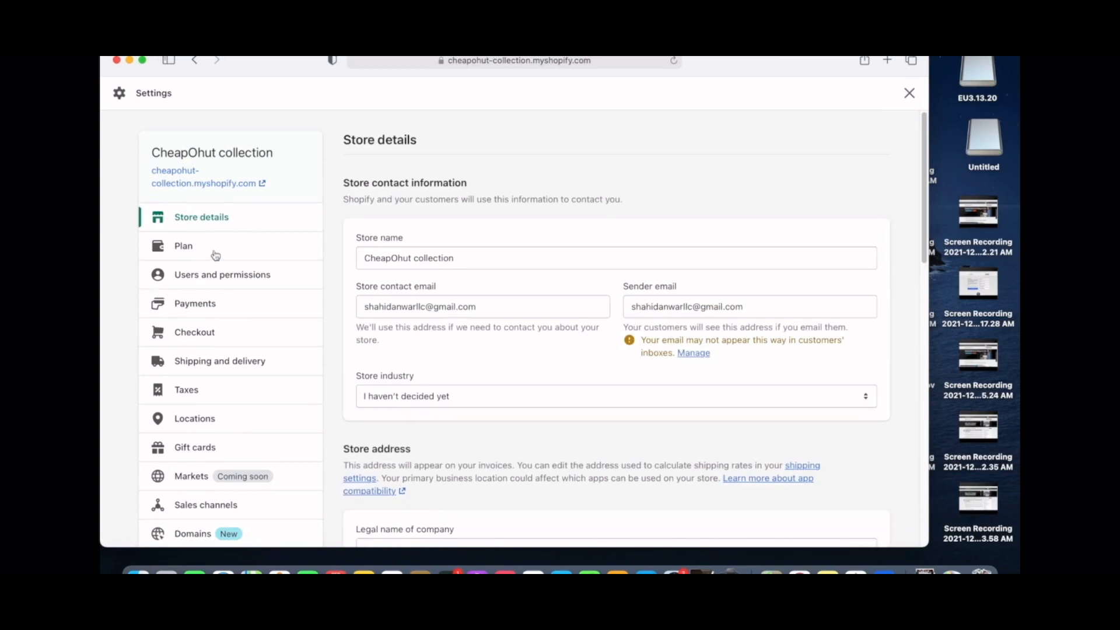
- Go to Checkout settings and launch Customize checkout to open the Supply theme editor
left_click(208, 337)
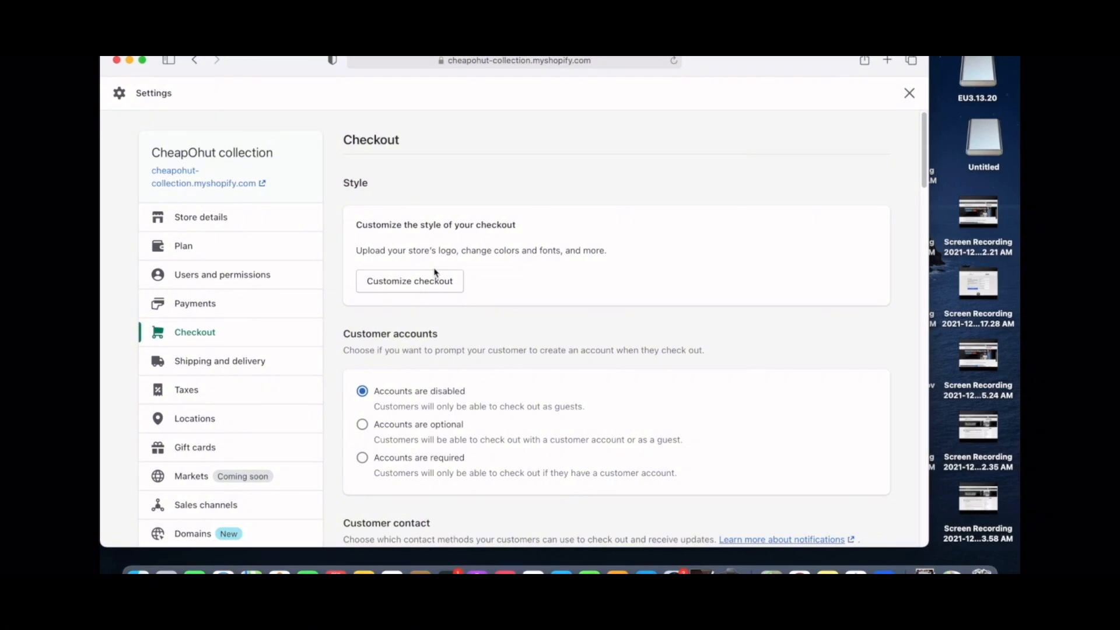
left_click(422, 284)
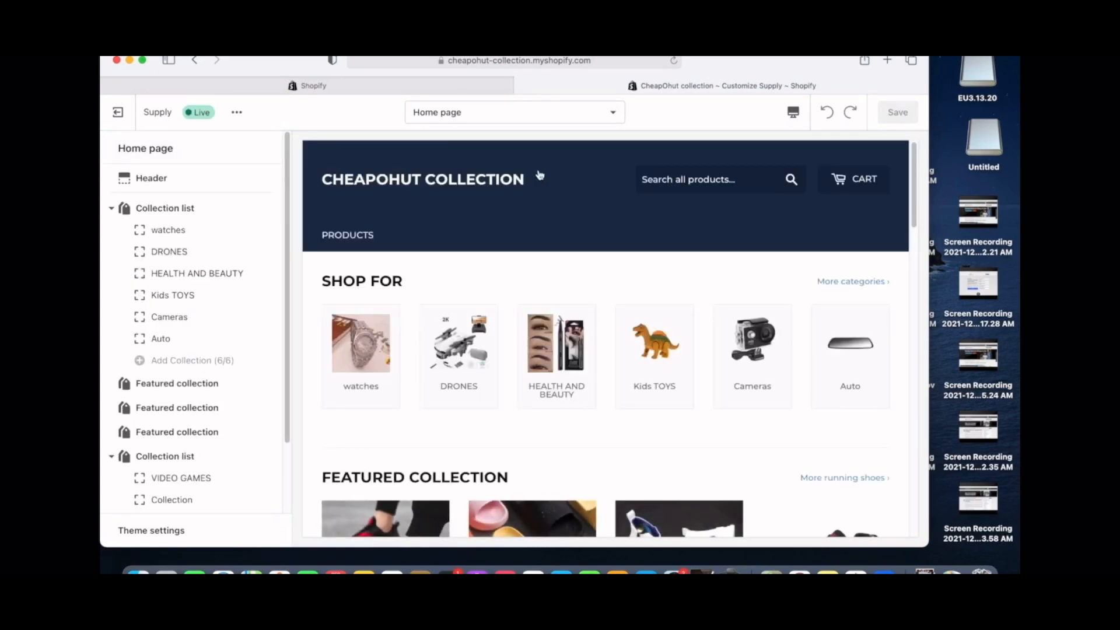
- Return to the CheapOhut collection settings tab and open the Payments page
scroll(402, 251, "down", 6)
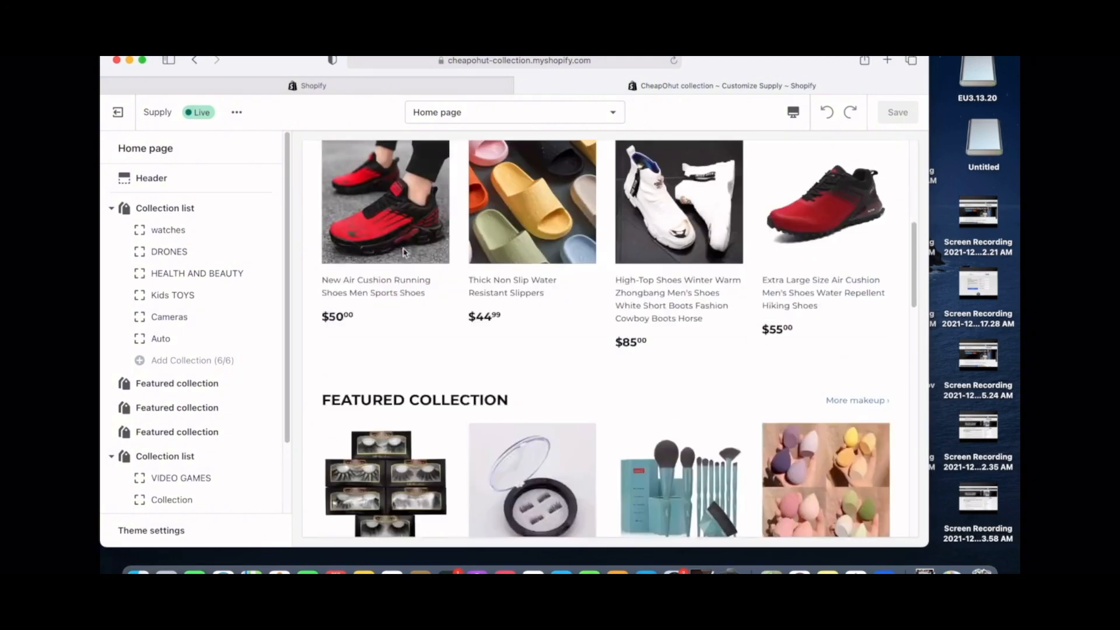
left_click(234, 86)
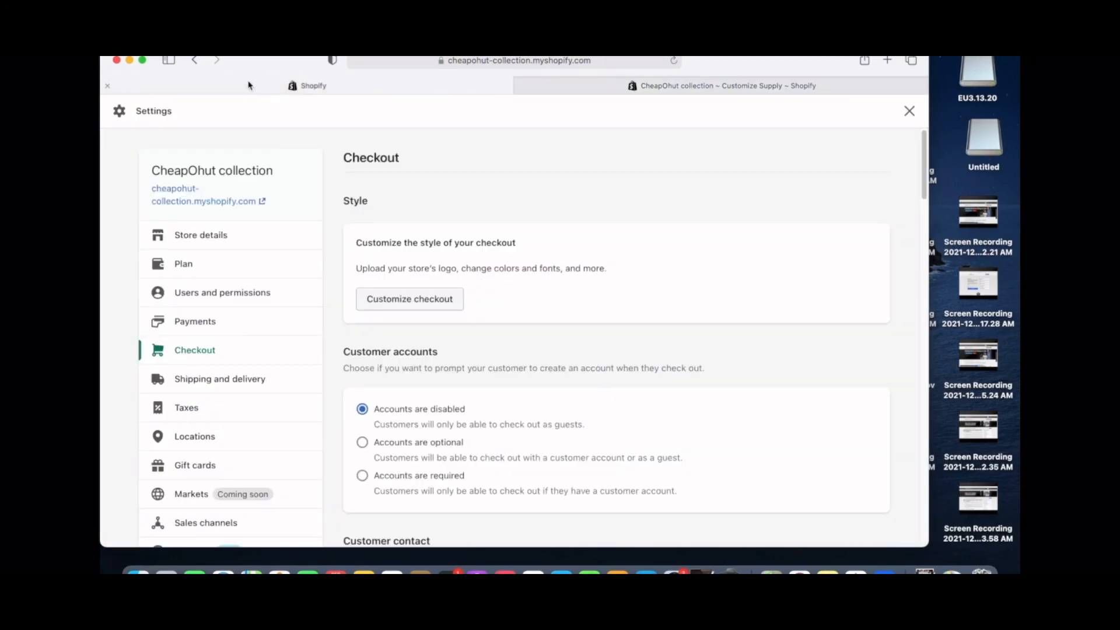
left_click(219, 347)
left_click(218, 330)
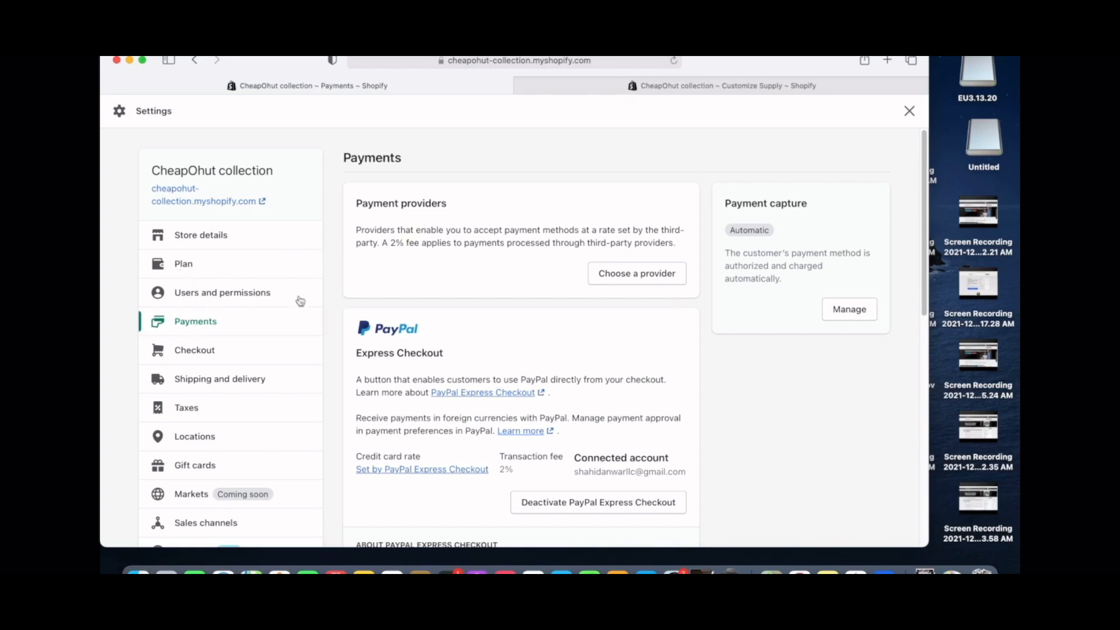
- Choose a provider and browse the Third-party payment providers list, from 2Checkout to Braintree
left_click(607, 279)
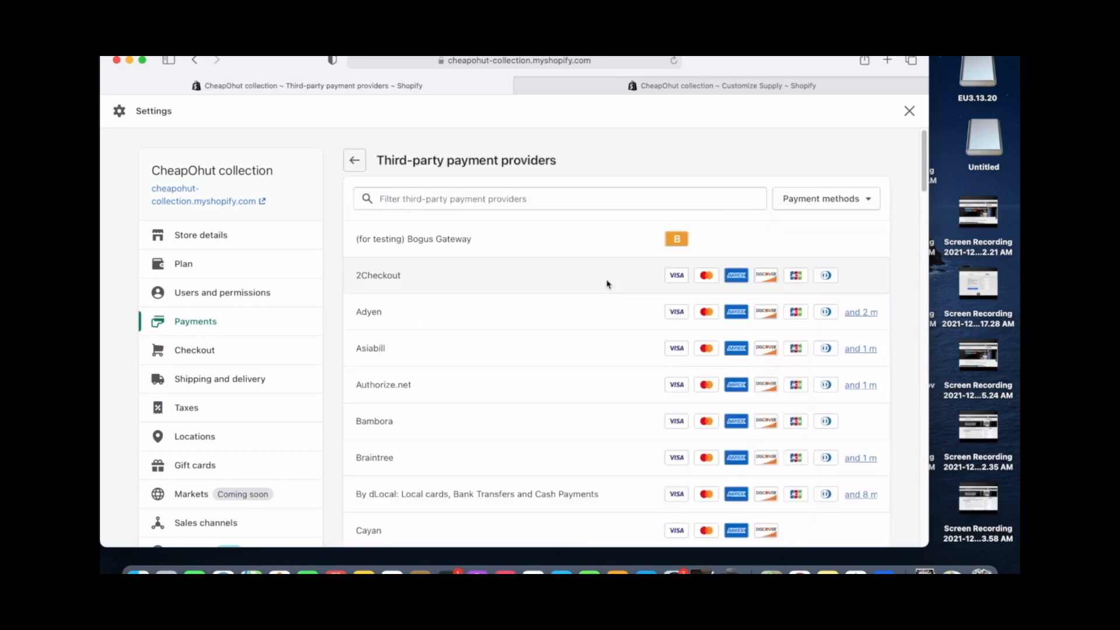
scroll(480, 360, "down", 20)
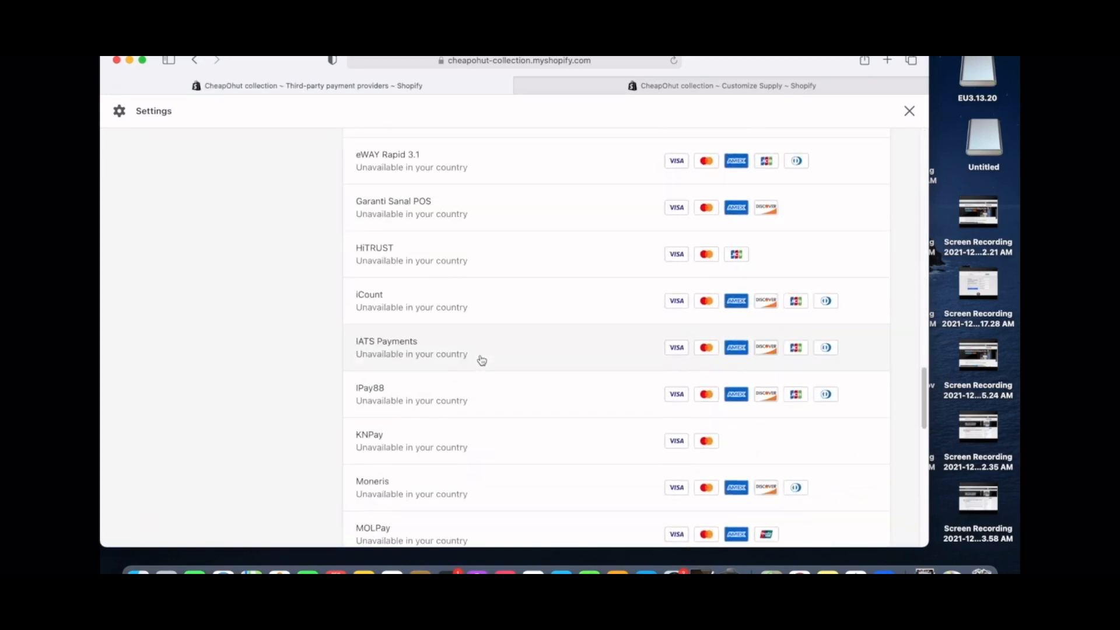
scroll(481, 360, "down", 15)
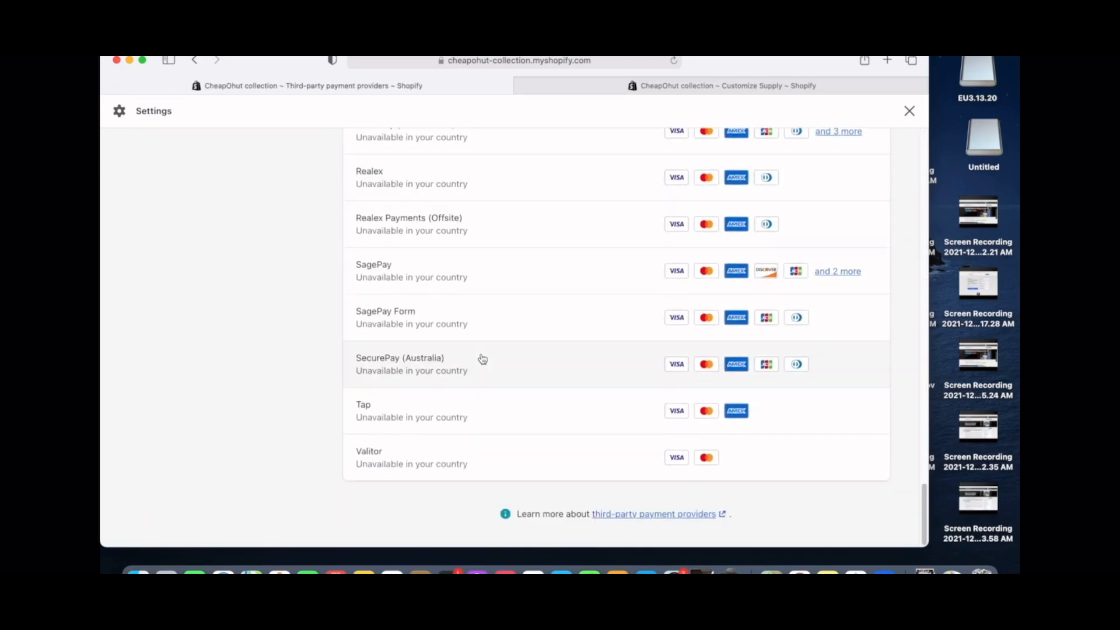
scroll(482, 358, "up", 20)
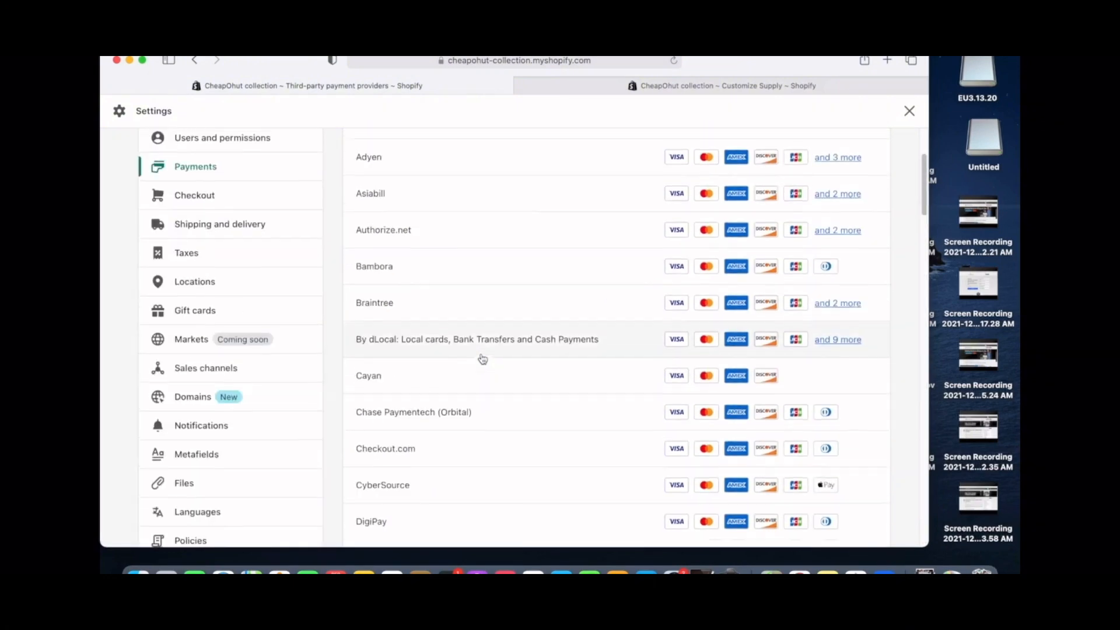
scroll(483, 359, "up", 5)
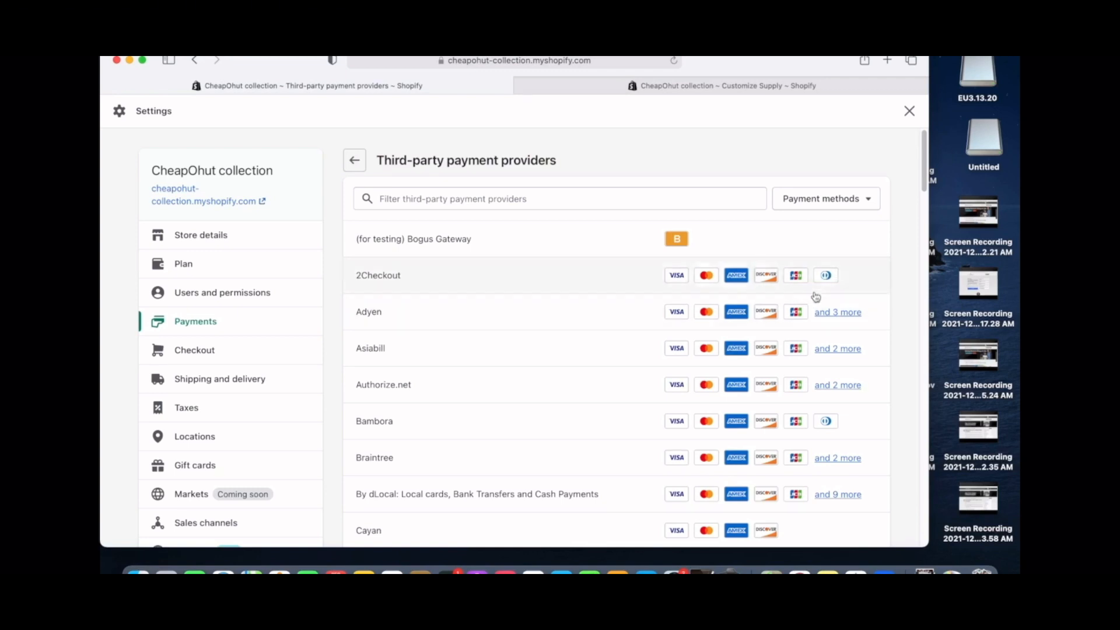
scroll(668, 437, "down", 3)
scroll(667, 437, "down", 20)
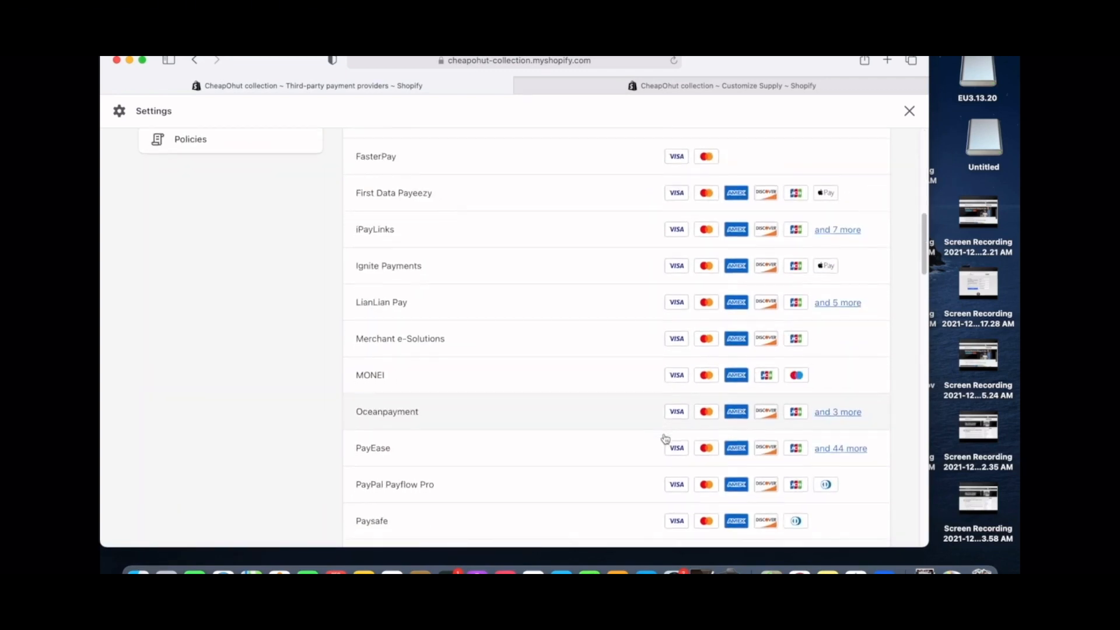
scroll(664, 441, "down", 18)
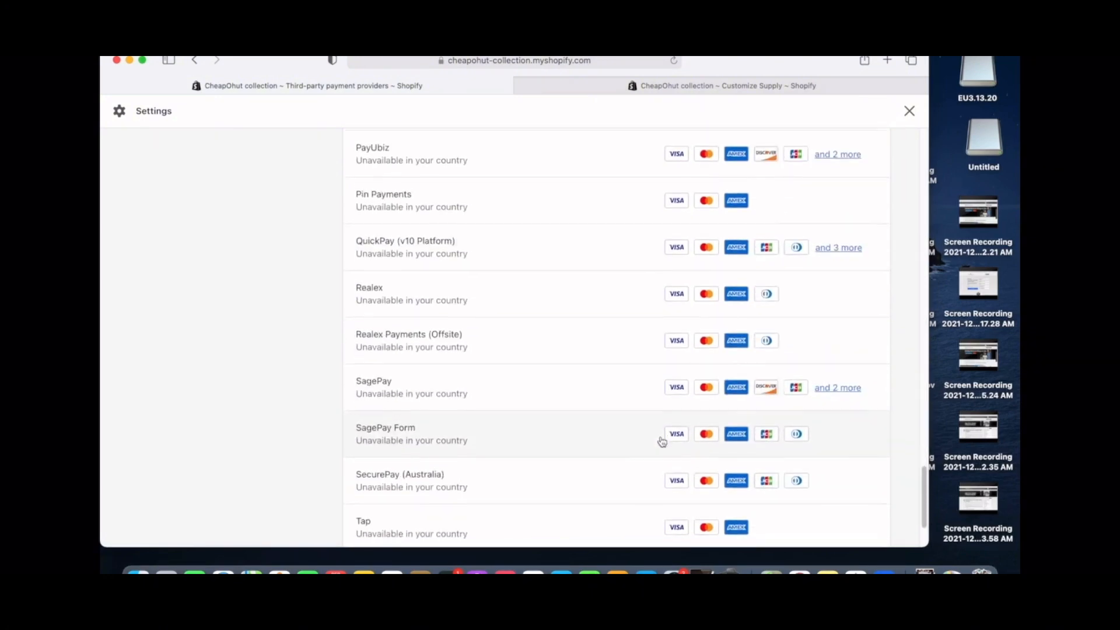
scroll(662, 443, "up", 20)
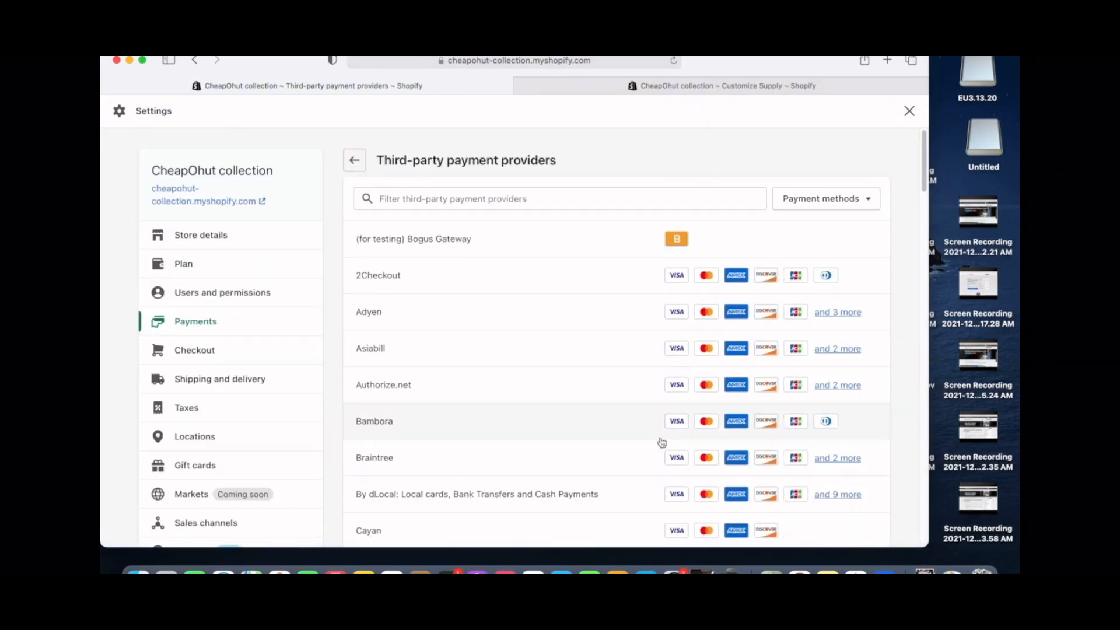
- Read the 2Checkout provider setup instructions, then follow the link to 2Checkout's 2Sell page
left_click(442, 285)
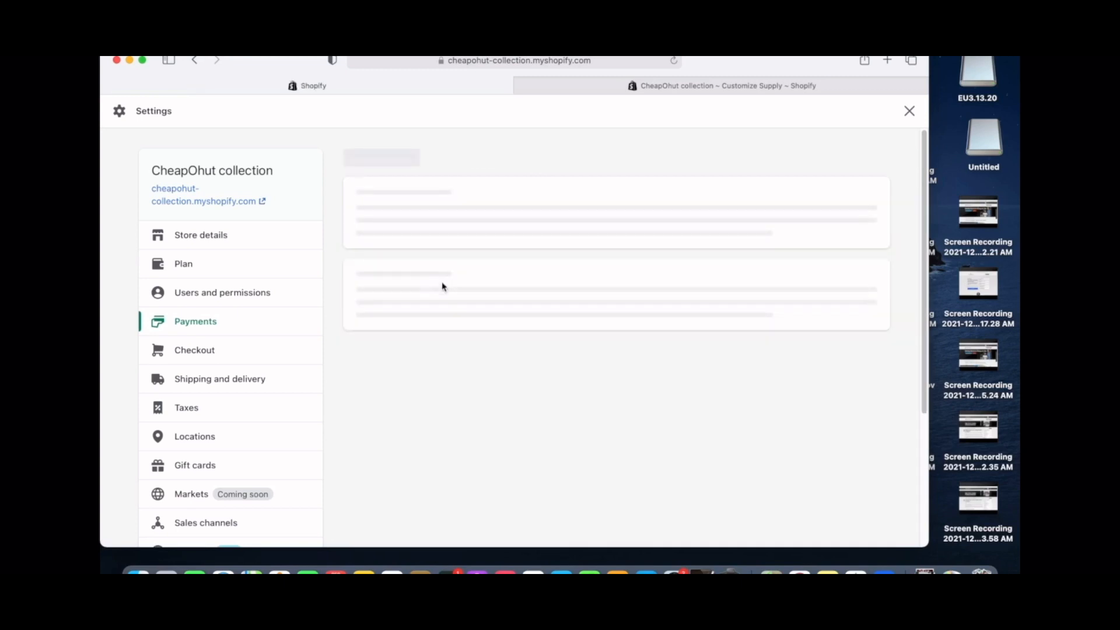
scroll(492, 293, "down", 2)
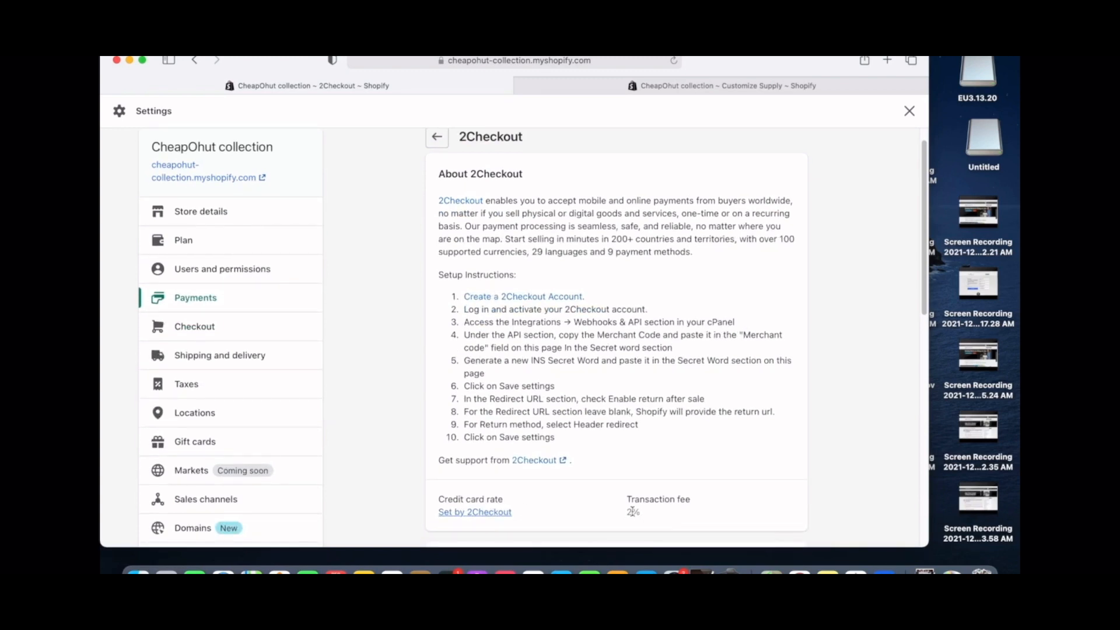
scroll(630, 511, "down", 8)
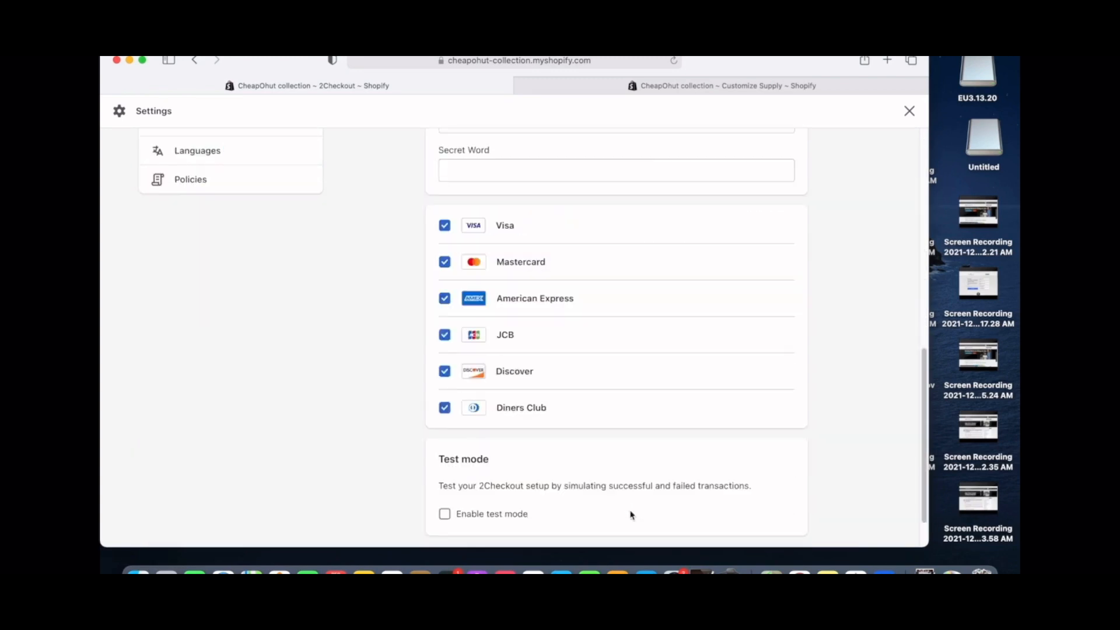
scroll(631, 514, "up", 2)
scroll(629, 501, "up", 1)
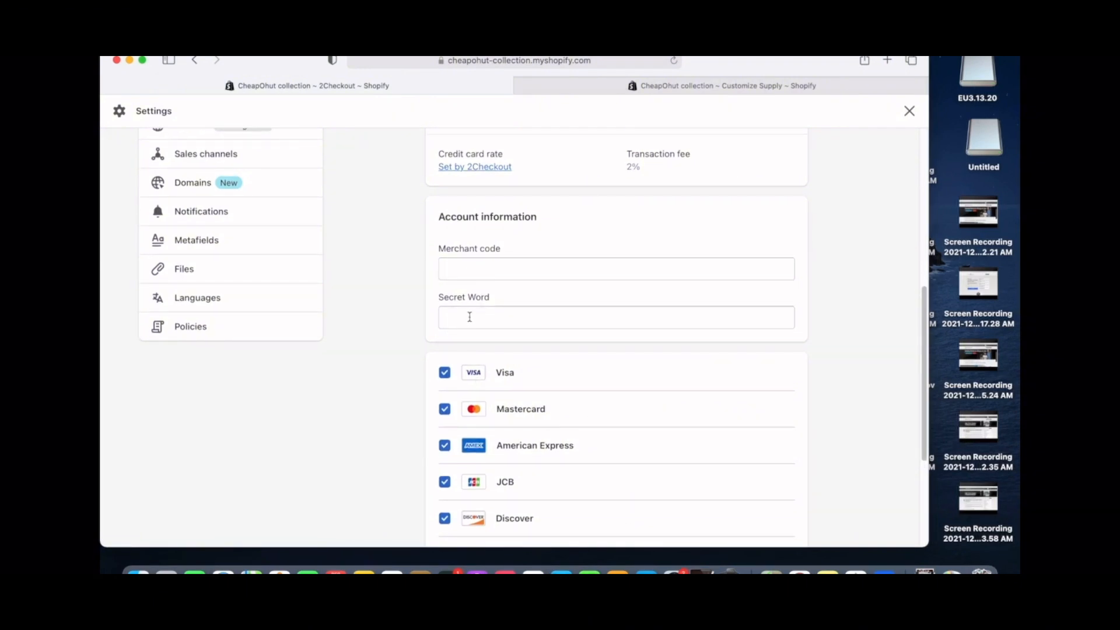
scroll(469, 316, "down", 8)
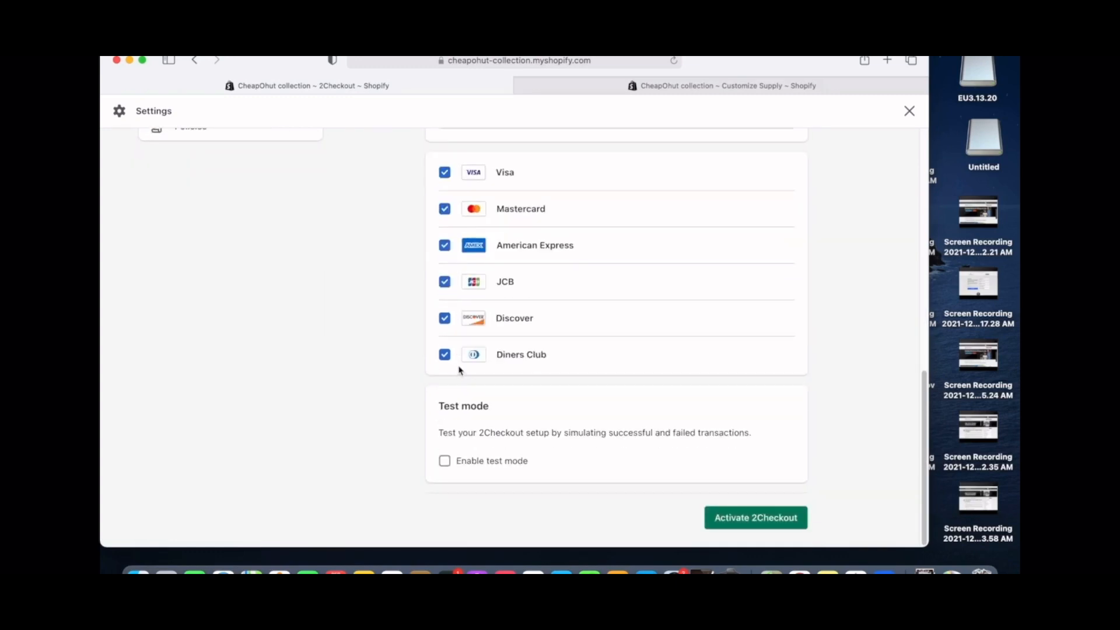
scroll(459, 370, "up", 8)
scroll(495, 327, "up", 9)
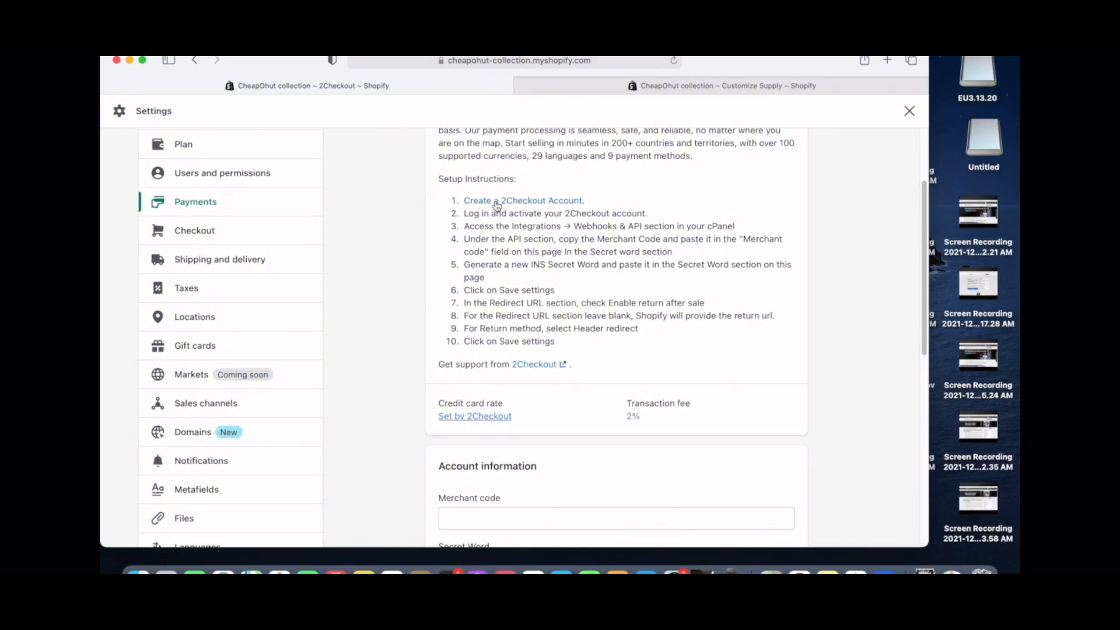
left_click(497, 203)
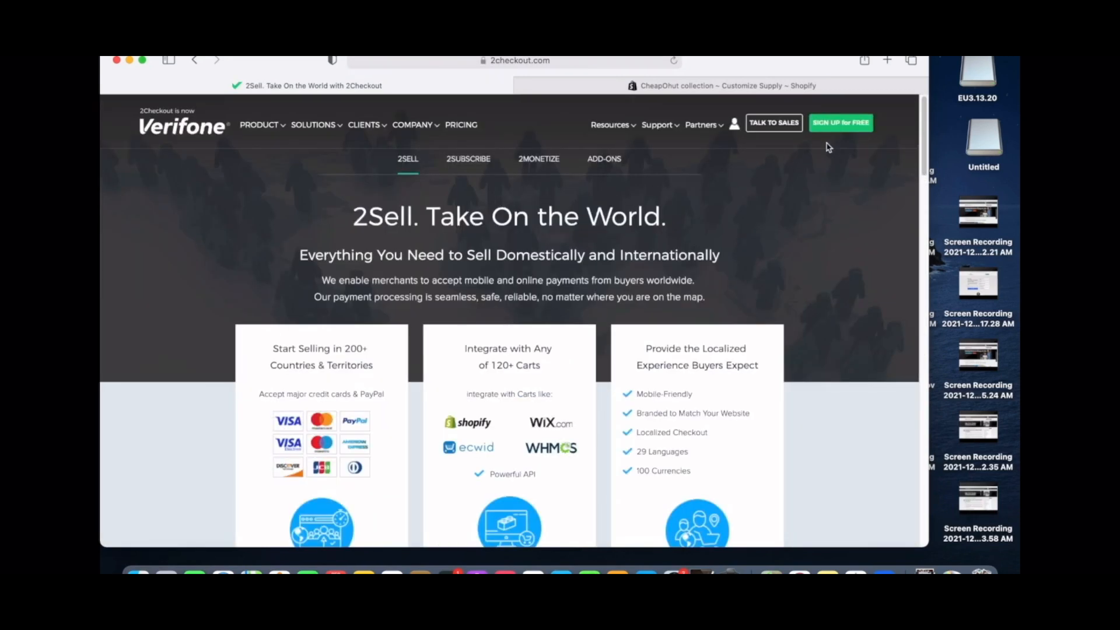
- Open the free 2Sell sign-up form, then switch to the smilestore087 Shopify admin in Chrome
left_click(829, 129)
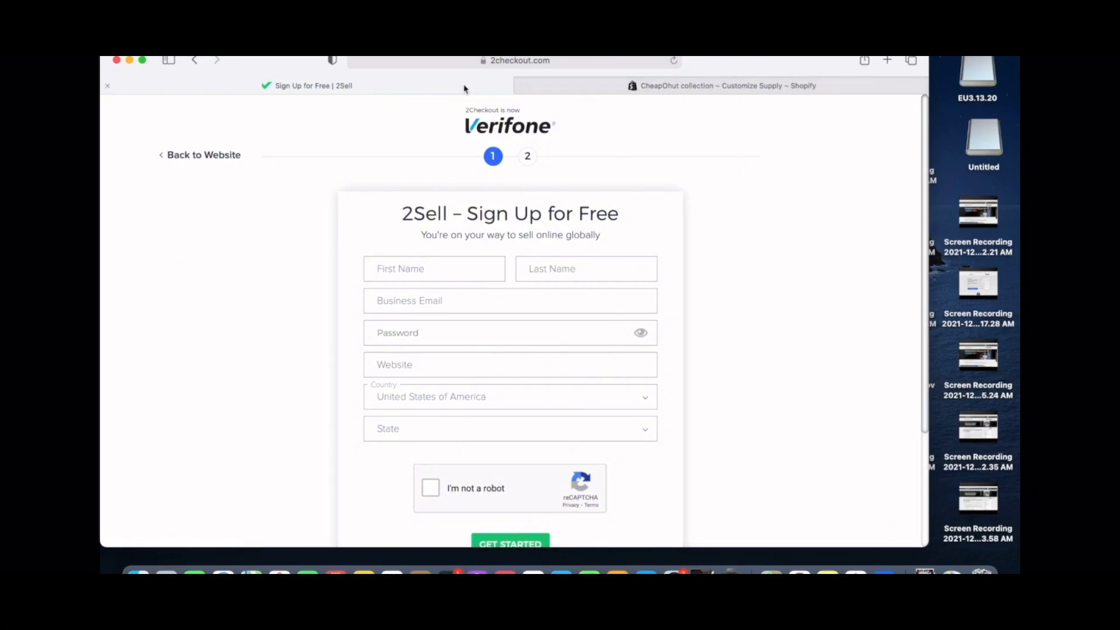
left_click(661, 92)
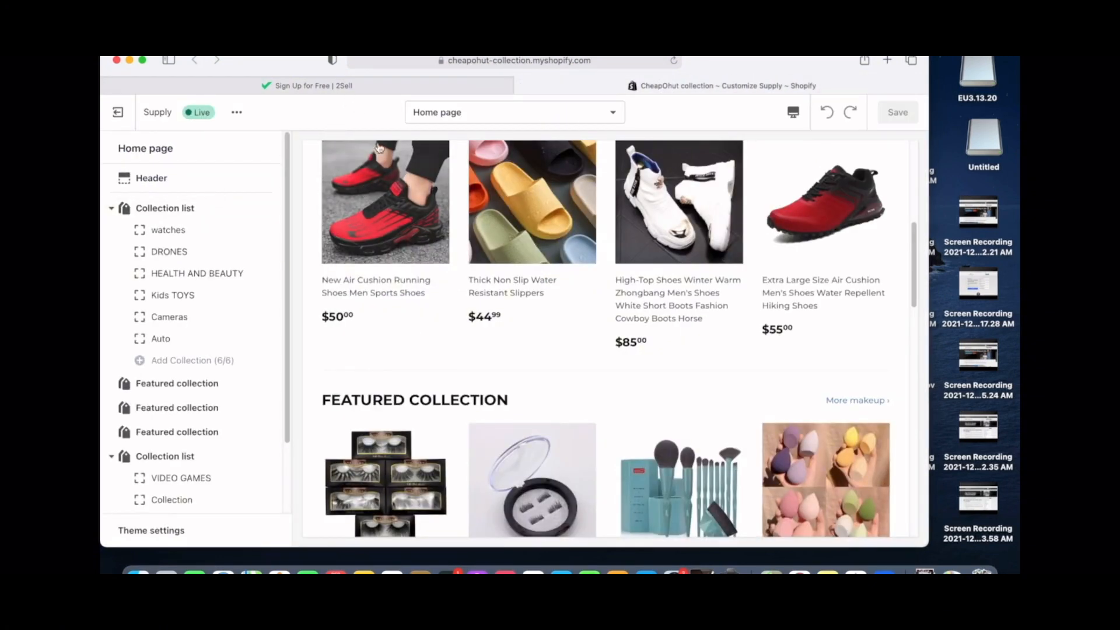
left_click(368, 86)
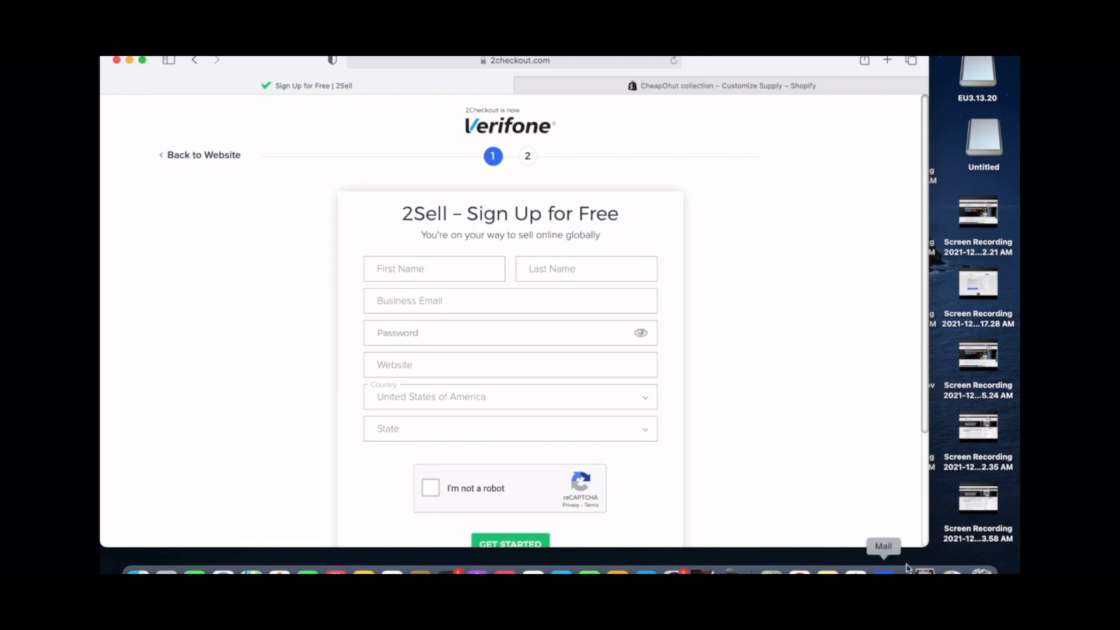
left_click(798, 571)
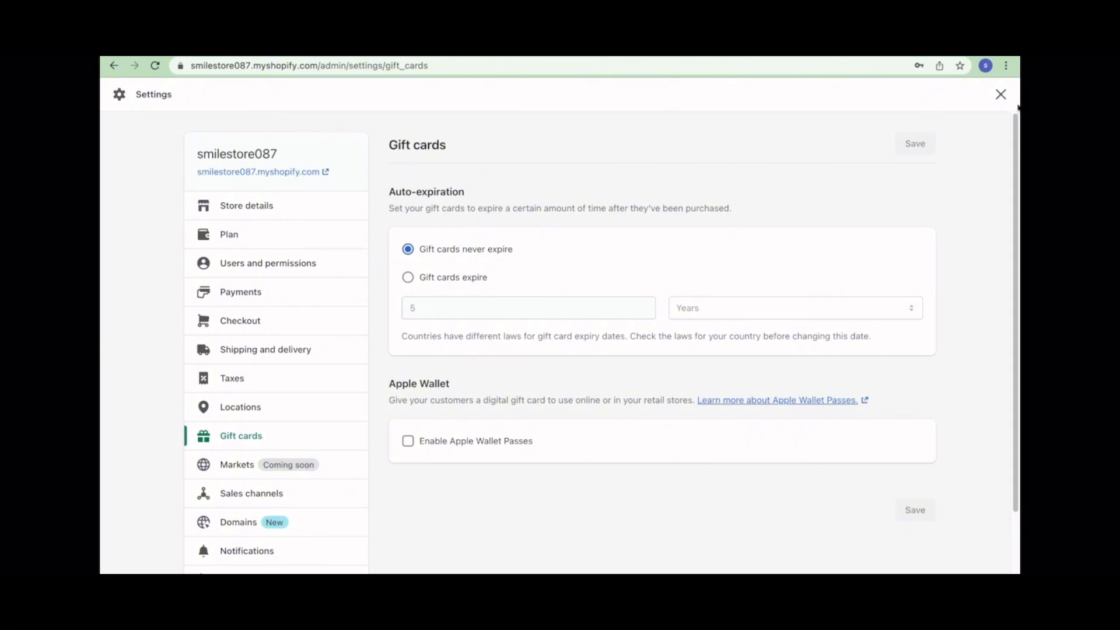
- Close Settings, cancel adding a sales channel, and view Online Store Themes down to the Theme library
left_click(999, 94)
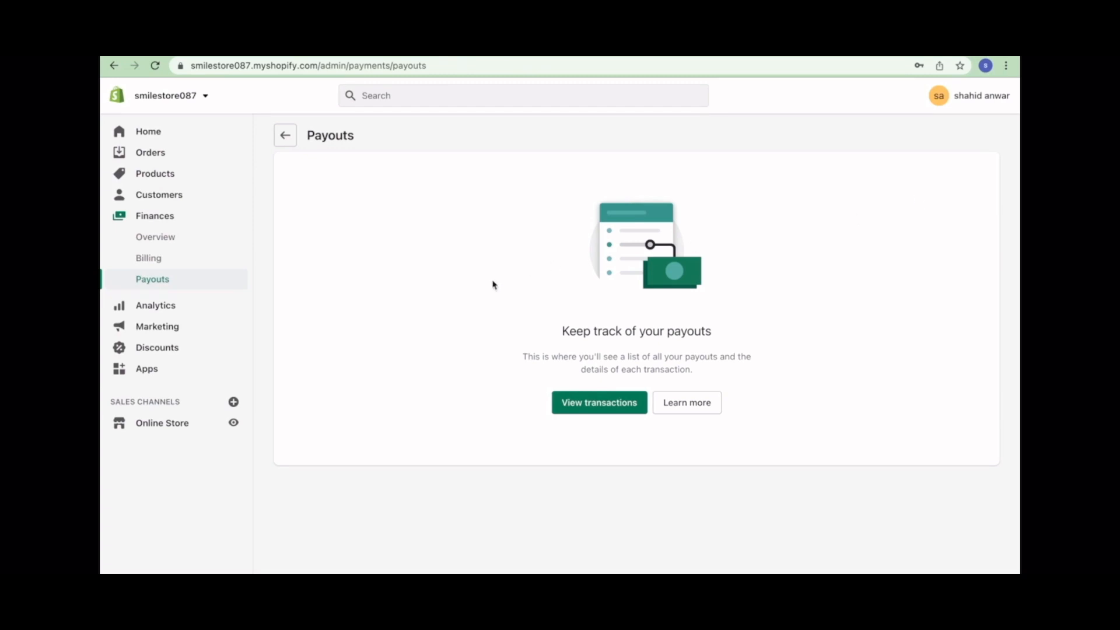
left_click(233, 401)
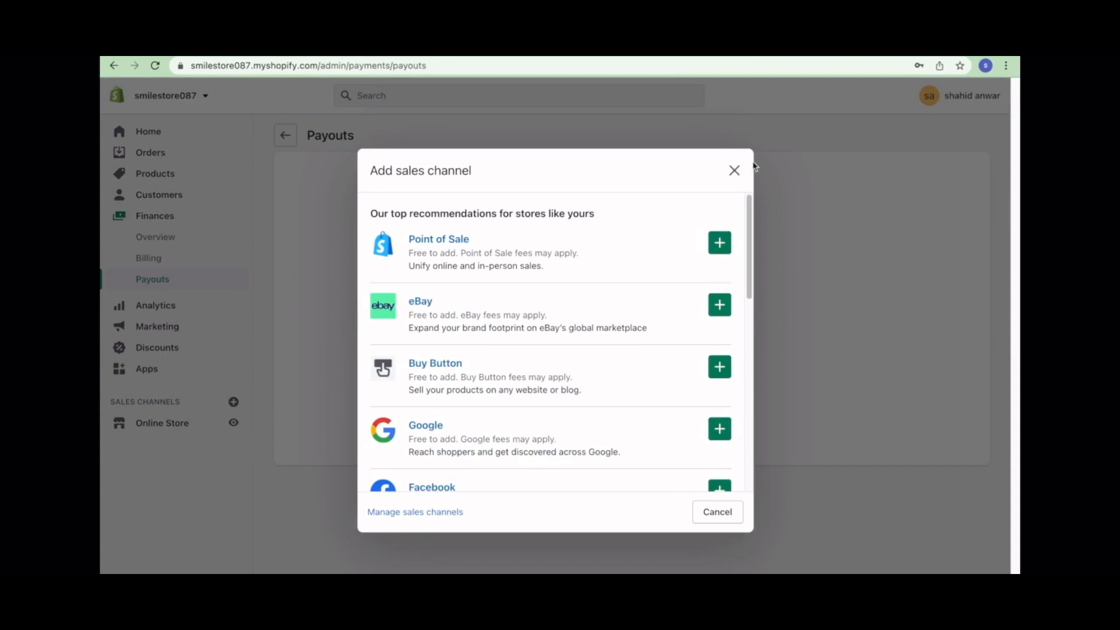
left_click(734, 170)
left_click(162, 423)
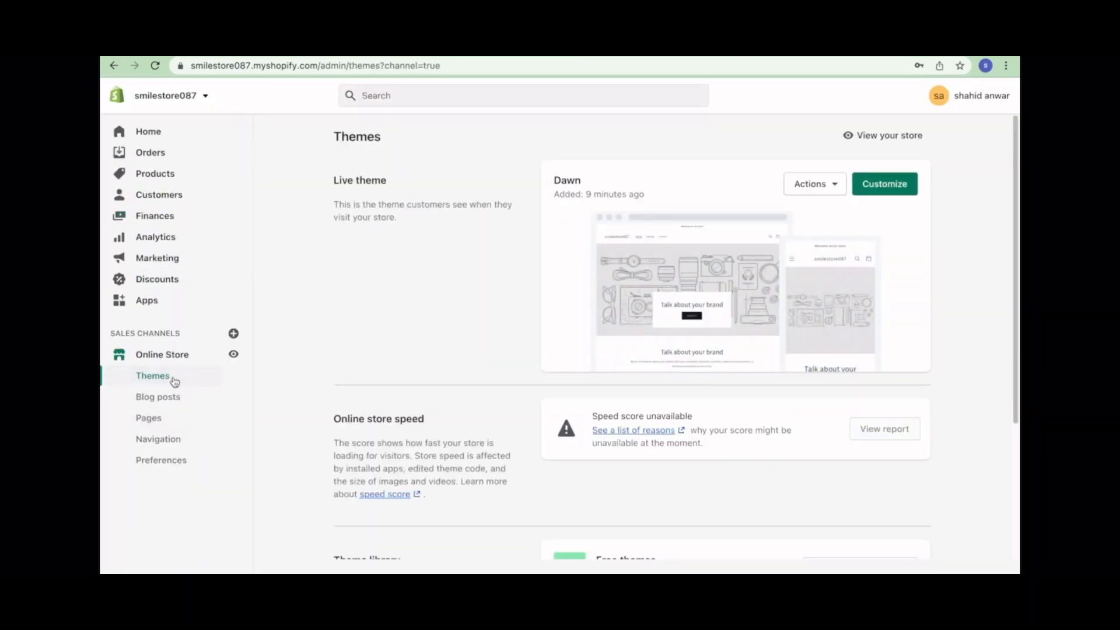
scroll(603, 439, "down", 3)
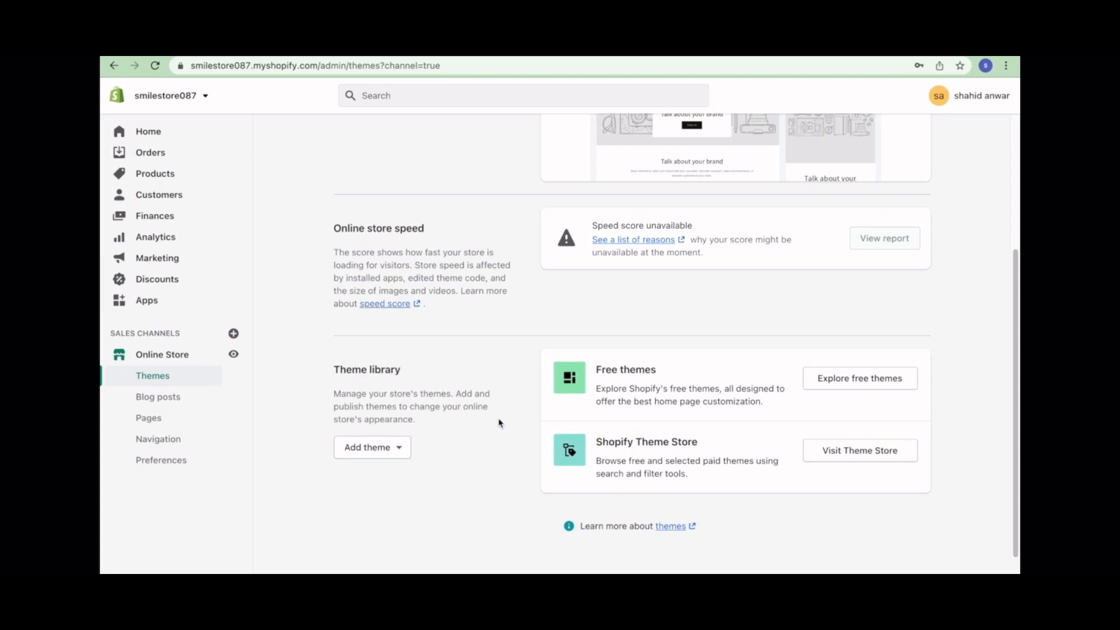
- Preview Dawn's Craft and Default styles, then add Dawn in Default style to the library
left_click(827, 377)
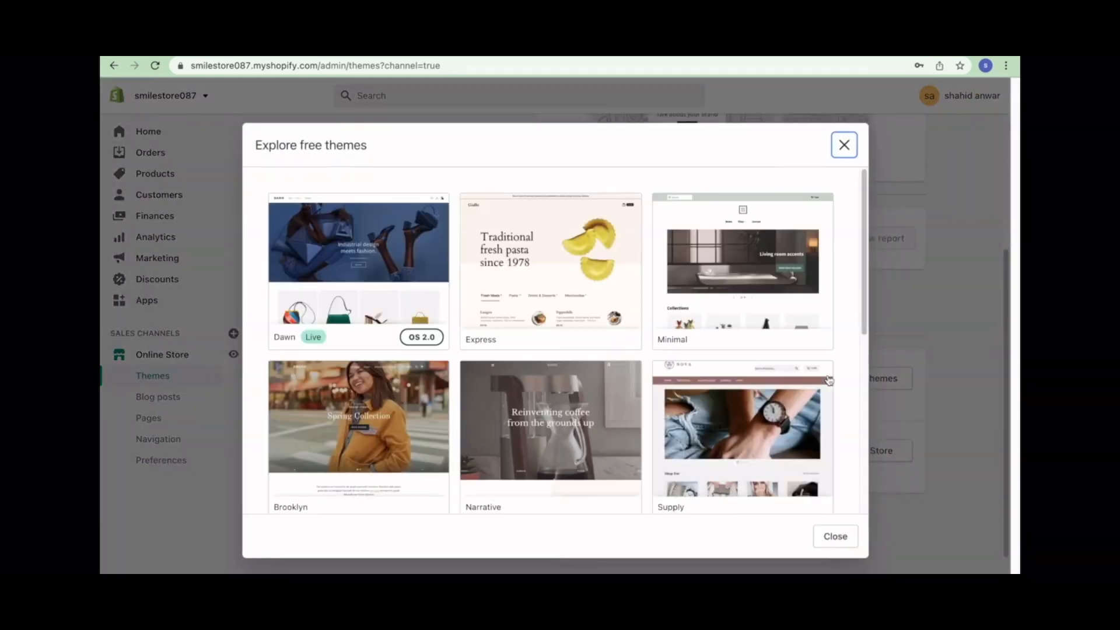
scroll(723, 382, "down", 5)
scroll(722, 383, "up", 5)
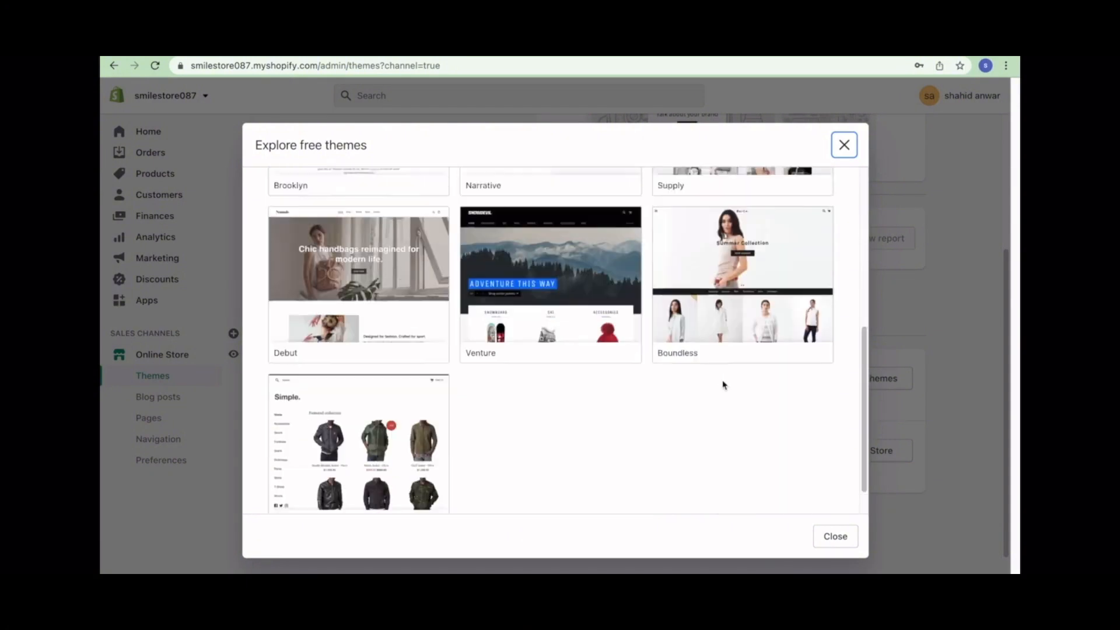
scroll(722, 385, "down", 1)
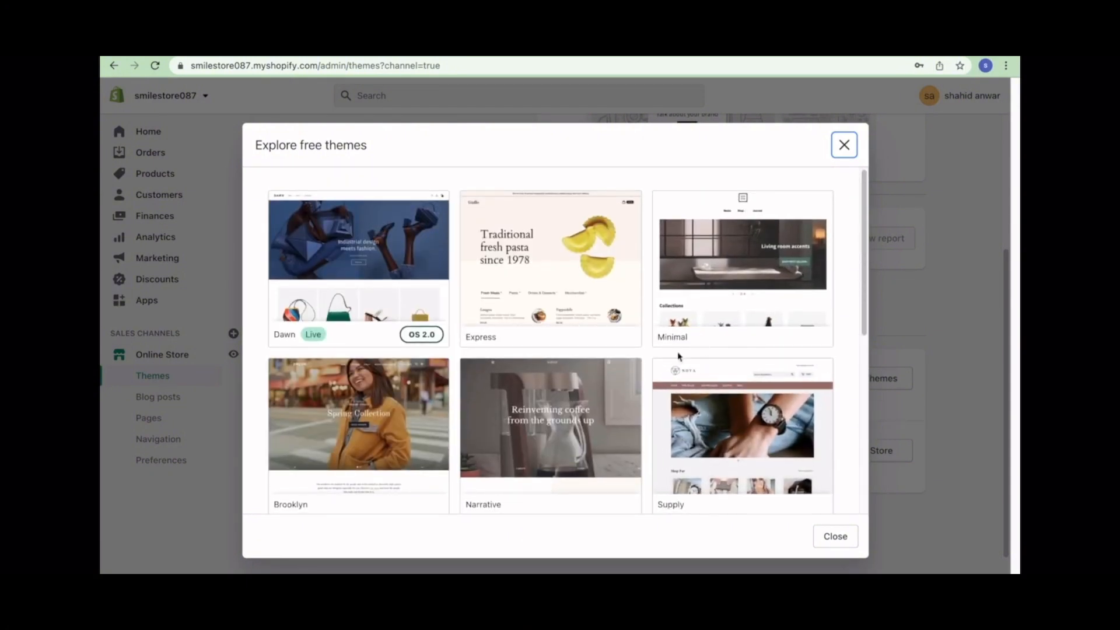
scroll(605, 343, "down", 5)
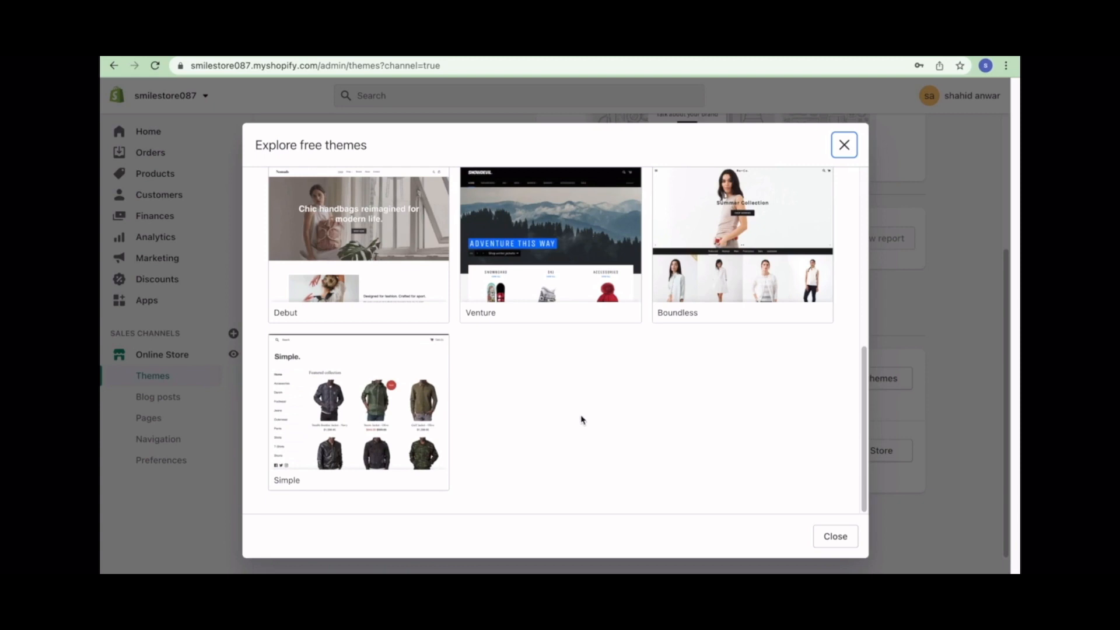
scroll(581, 420, "up", 8)
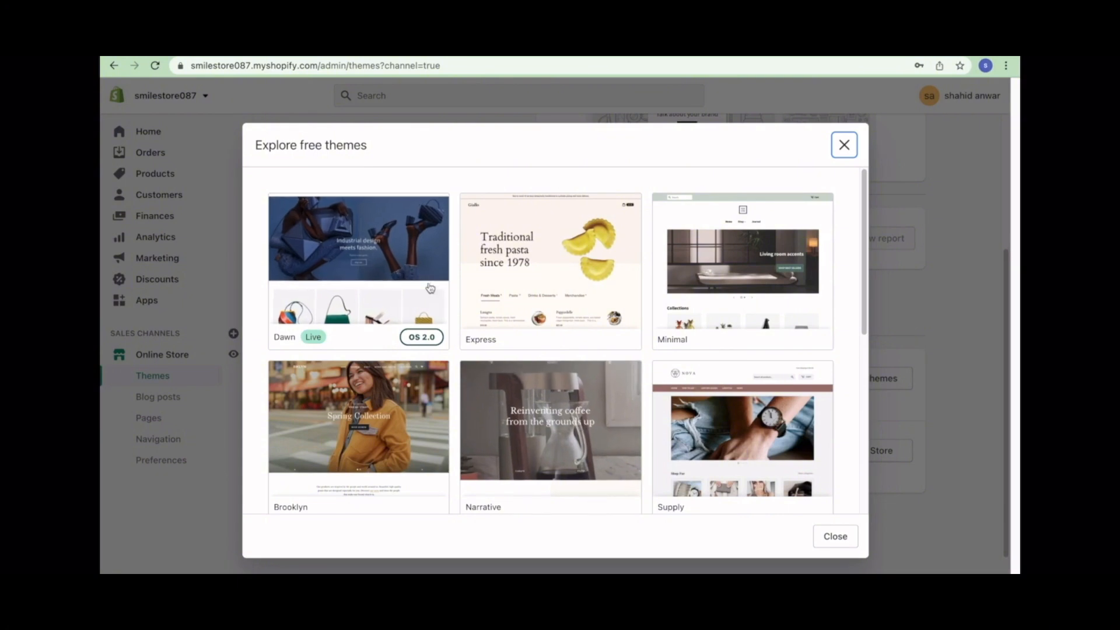
left_click(380, 265)
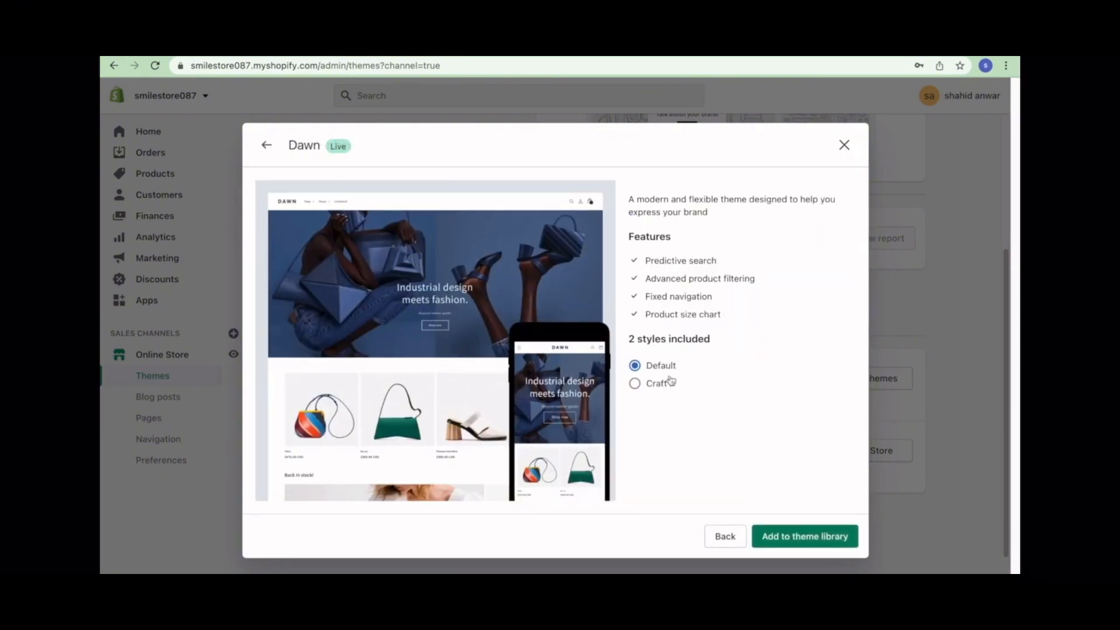
left_click(651, 385)
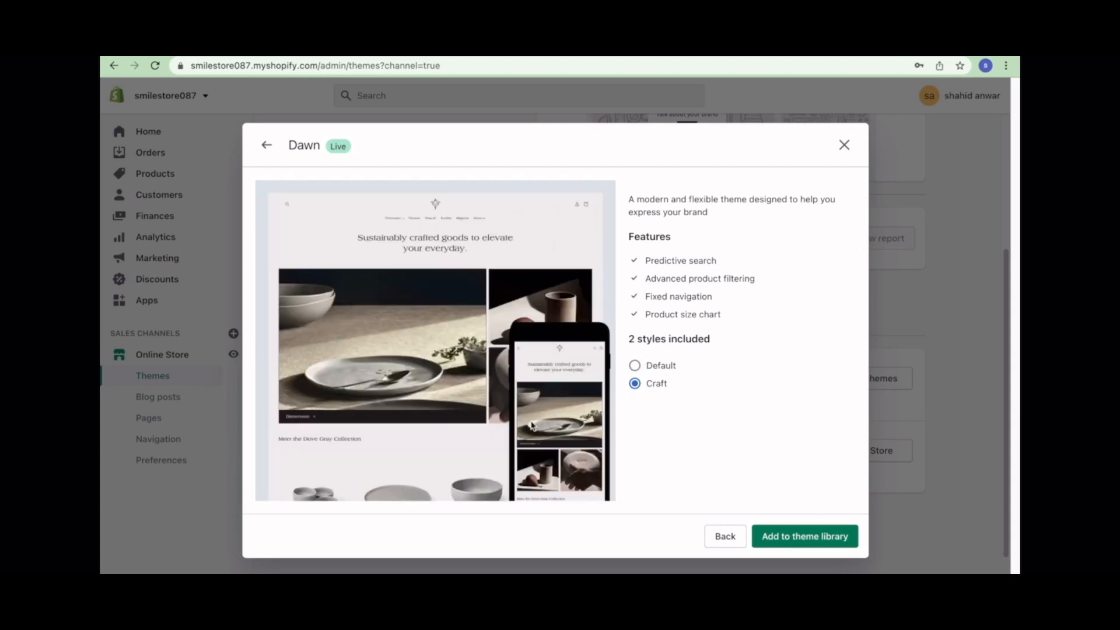
left_click(659, 366)
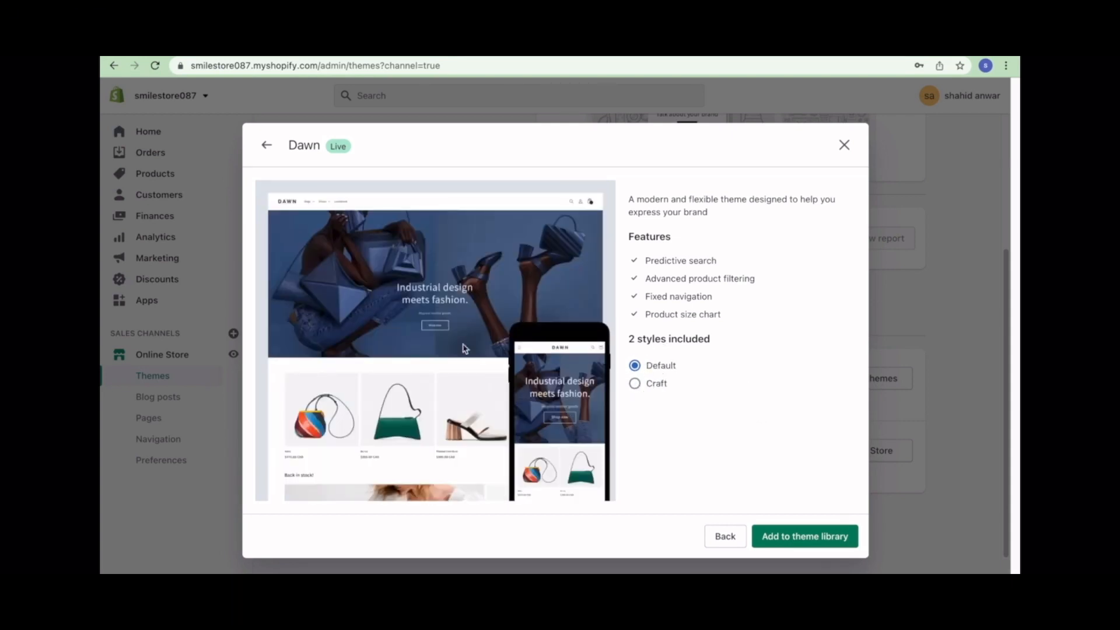
left_click(650, 383)
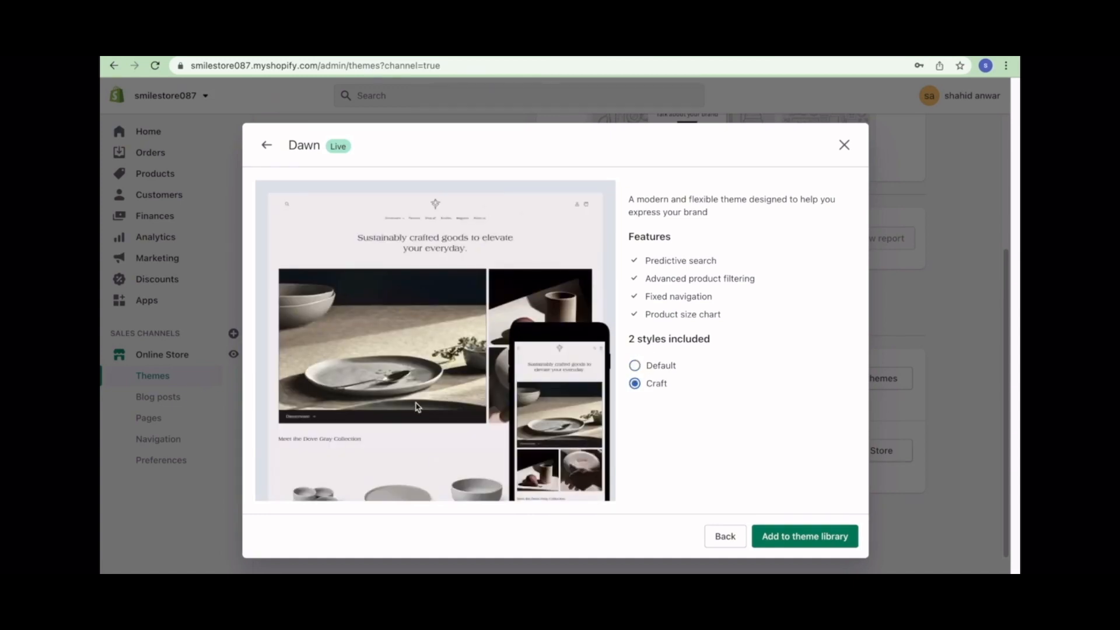
left_click(637, 365)
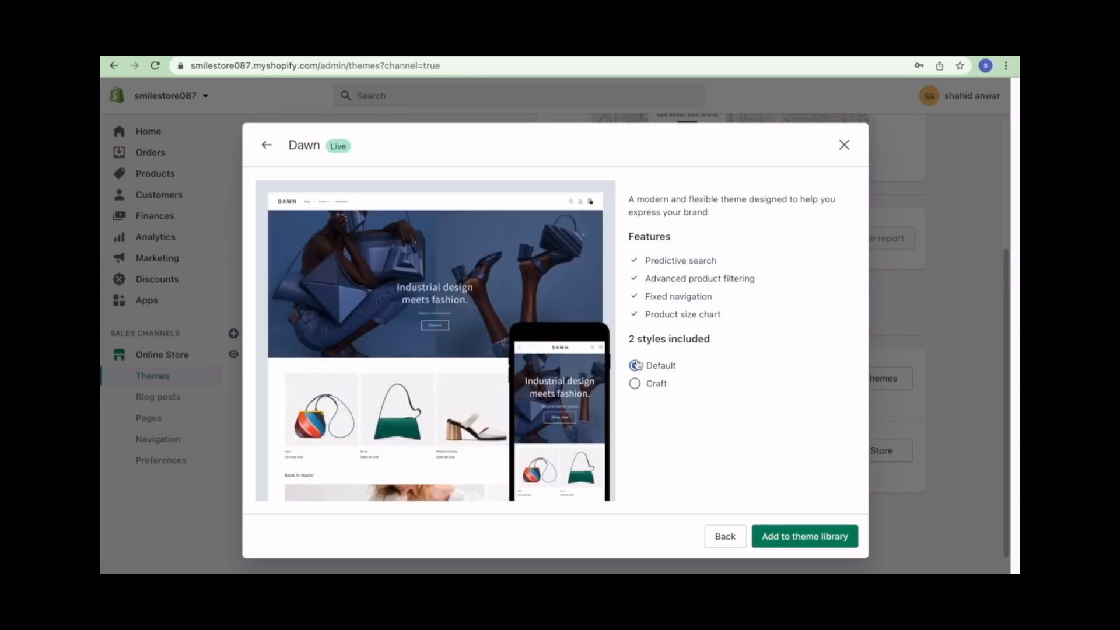
left_click(822, 536)
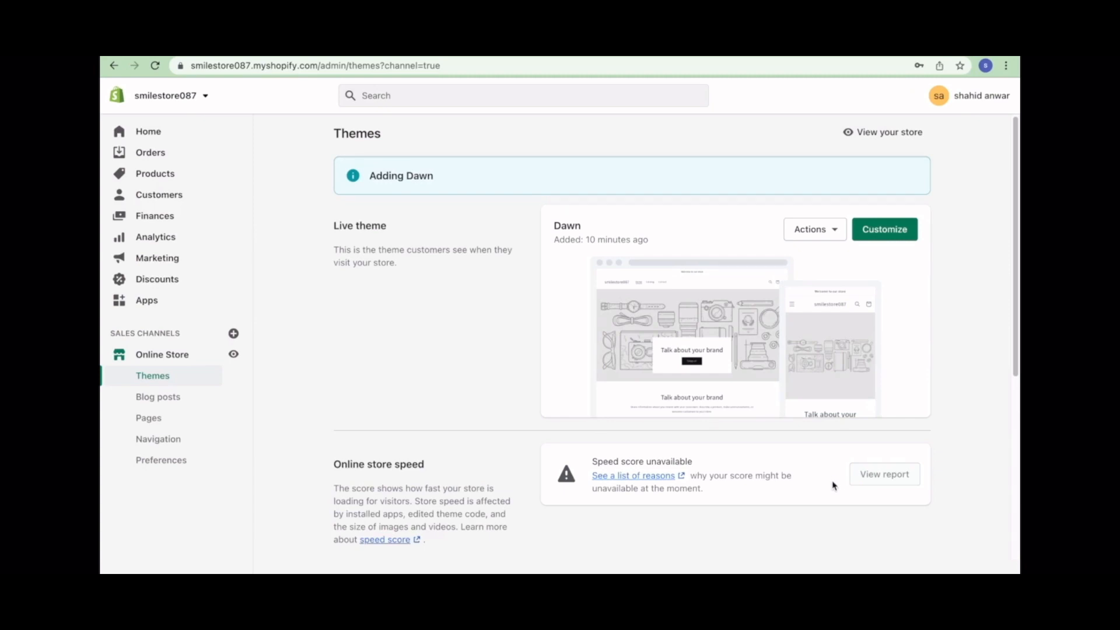
- Customize the live Dawn theme and scroll through its home page preview in the editor
left_click(822, 231)
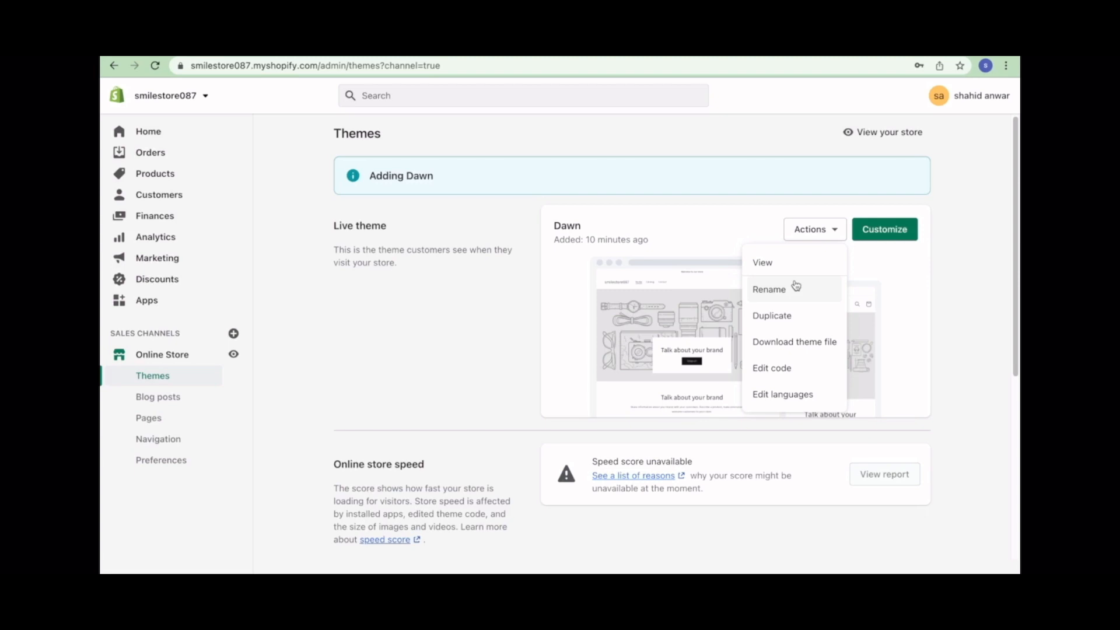
left_click(927, 309)
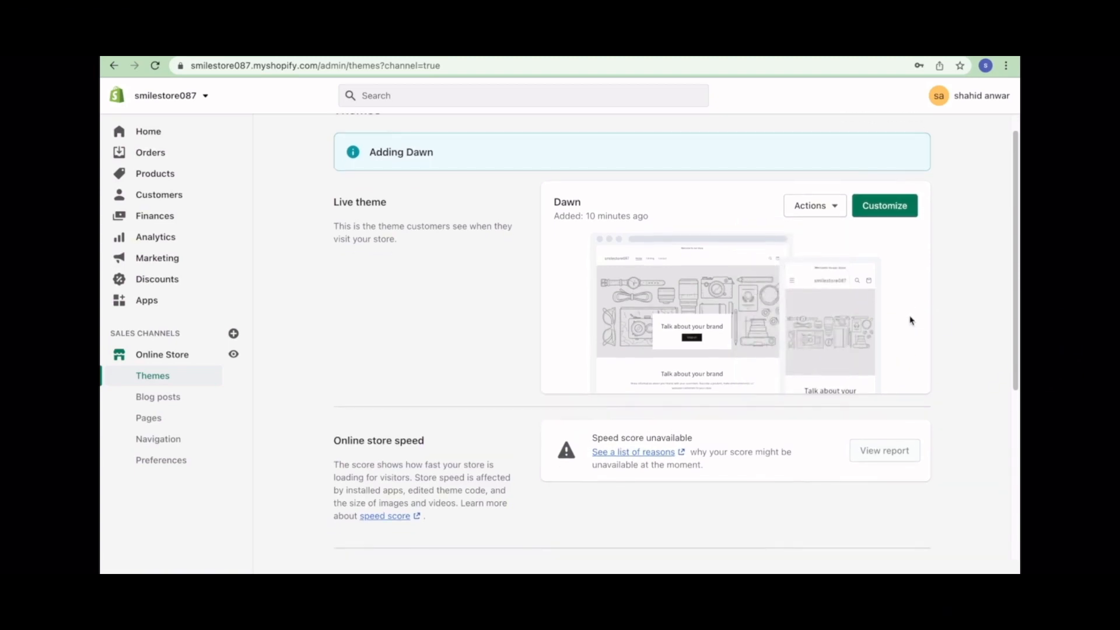
left_click(876, 244)
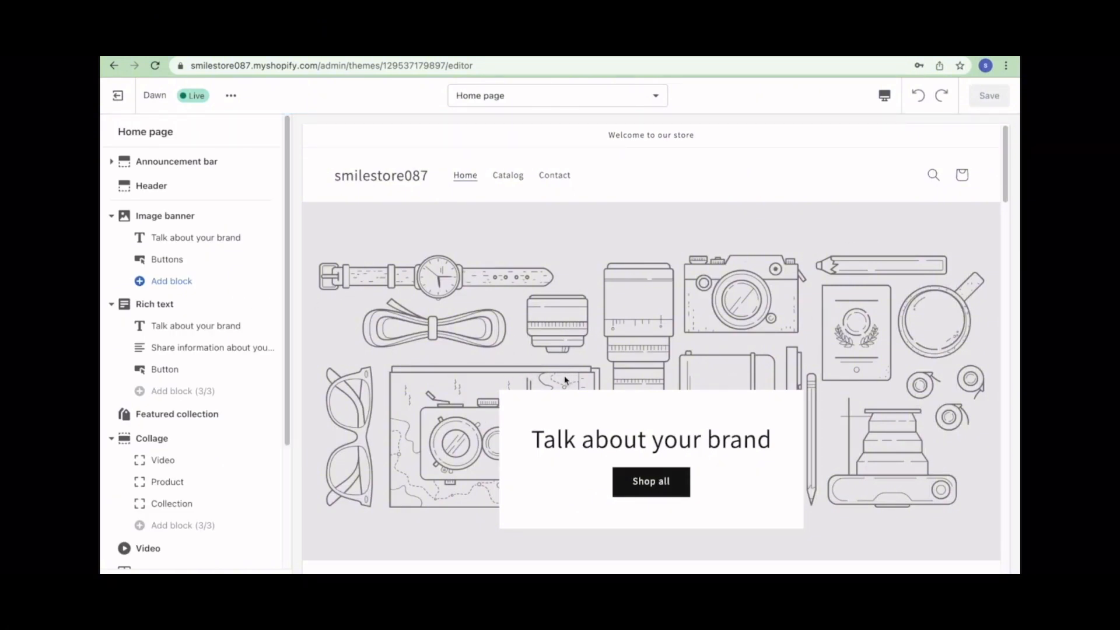
scroll(564, 379, "down", 15)
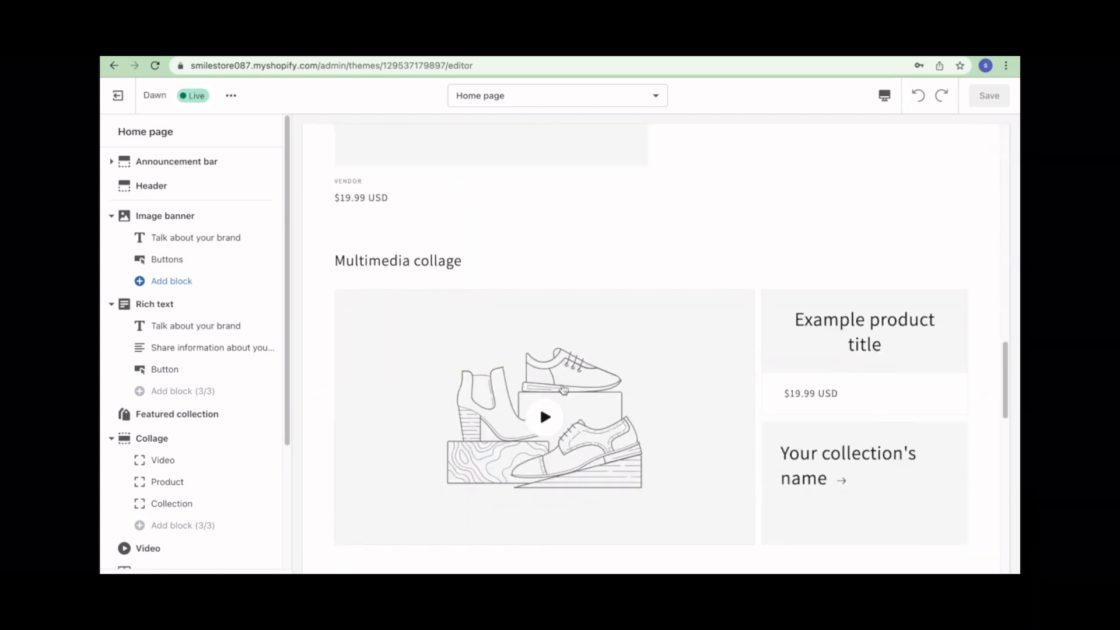
scroll(563, 390, "down", 10)
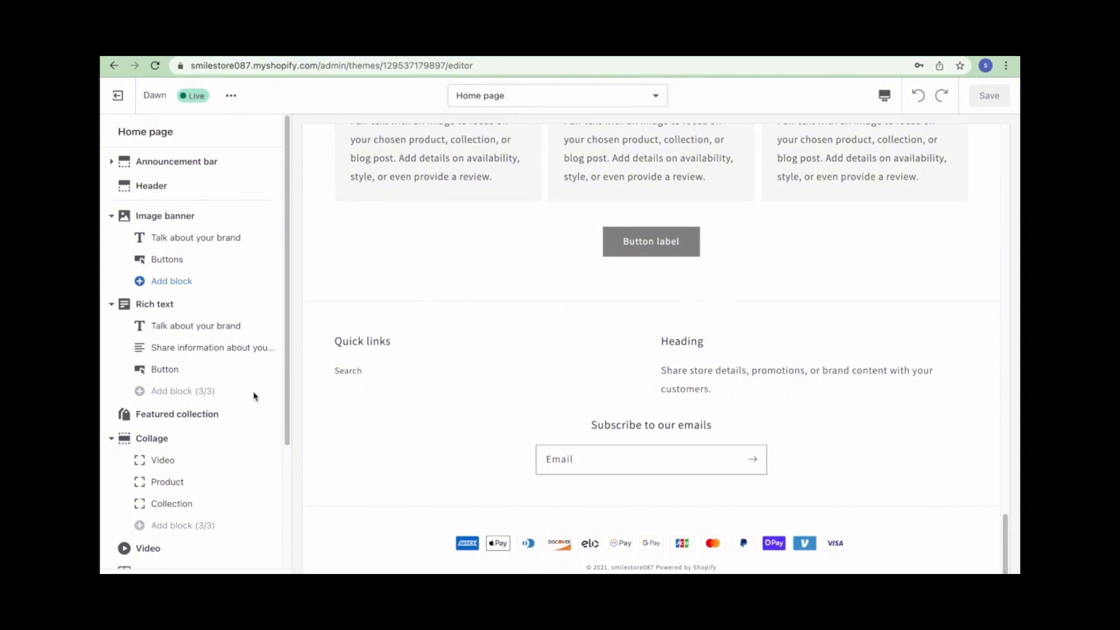
scroll(292, 354, "up", 20)
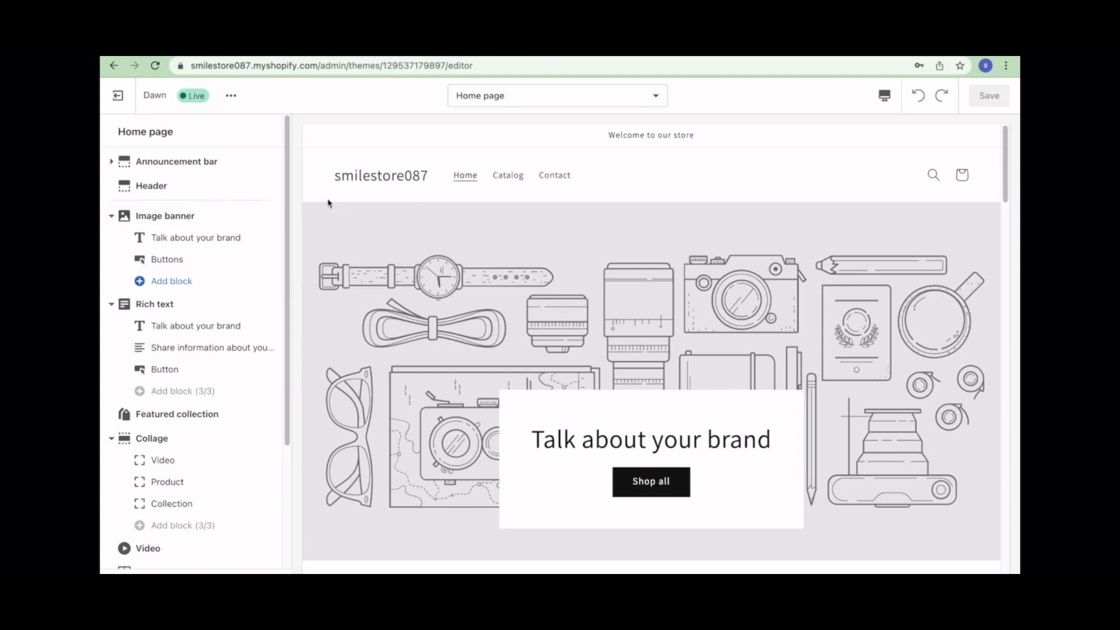
- Add a second 'Welcome to our store' announcement block and open its settings
left_click(166, 162)
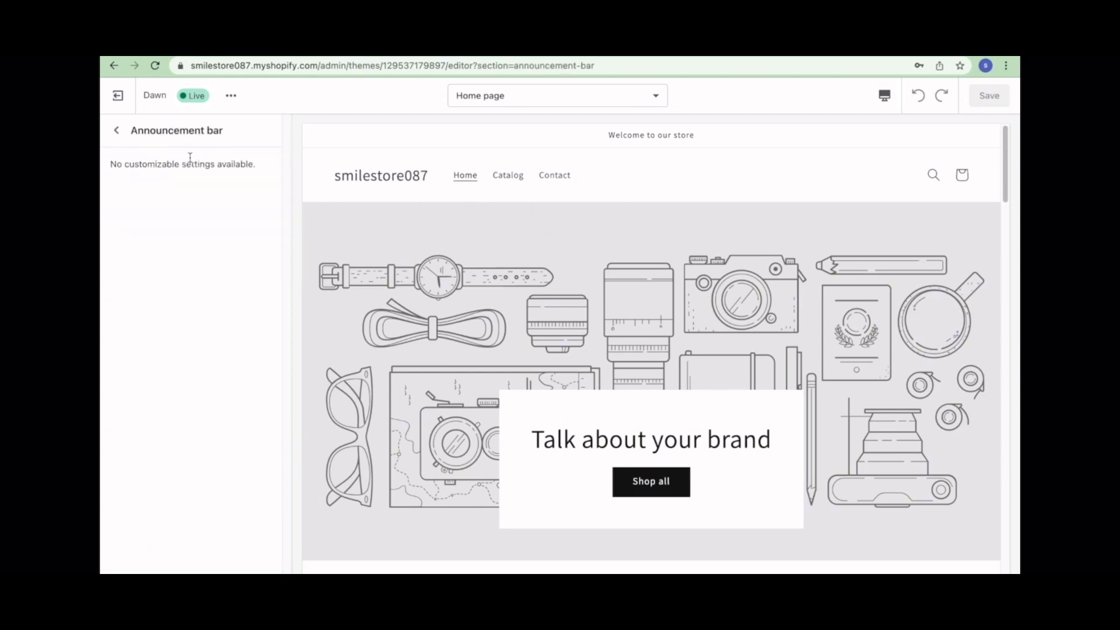
left_click(116, 136)
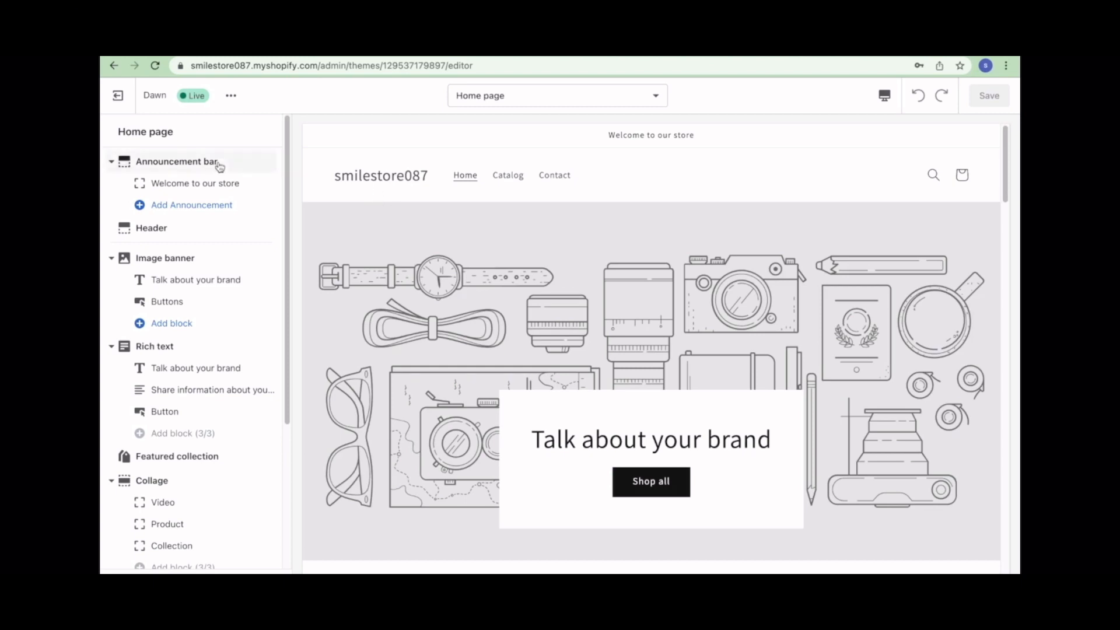
left_click(206, 212)
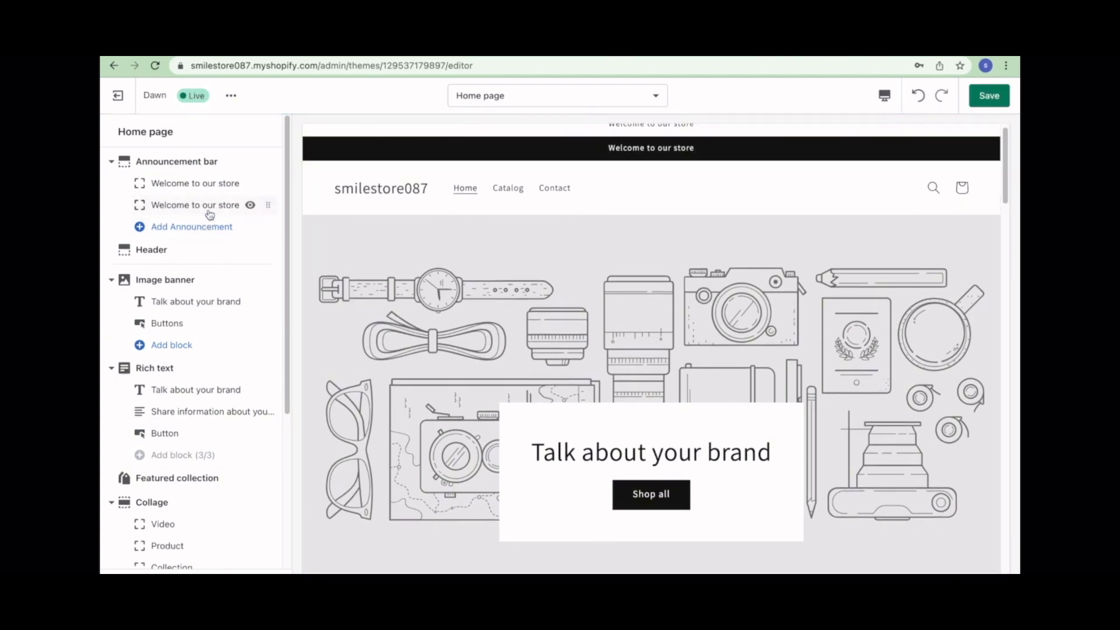
left_click(210, 209)
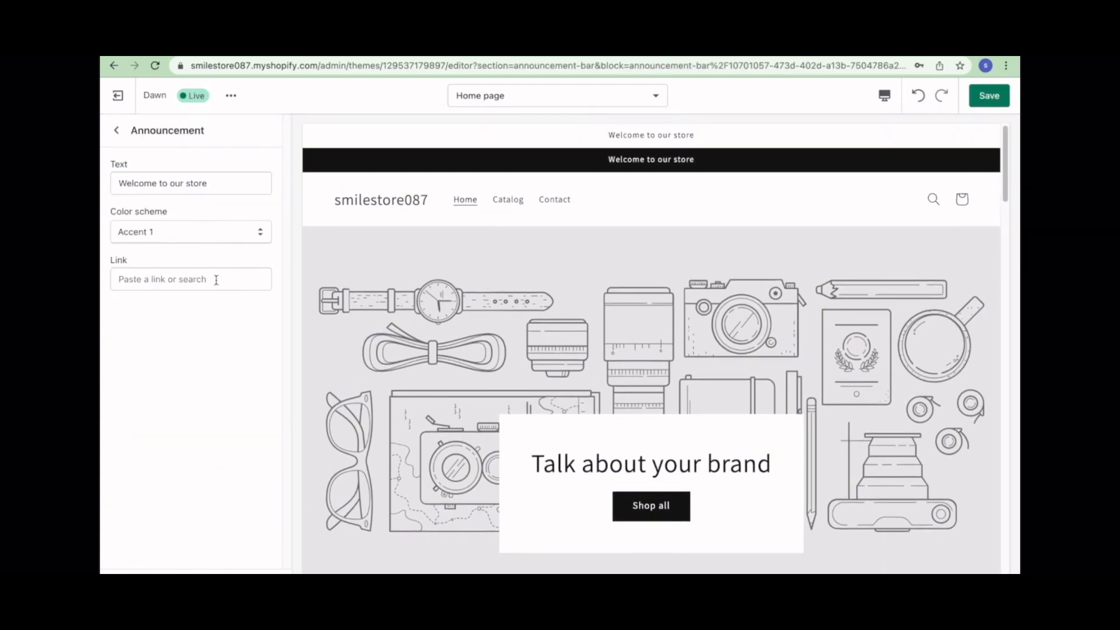
- Link the new announcement to All collections
left_click(216, 280)
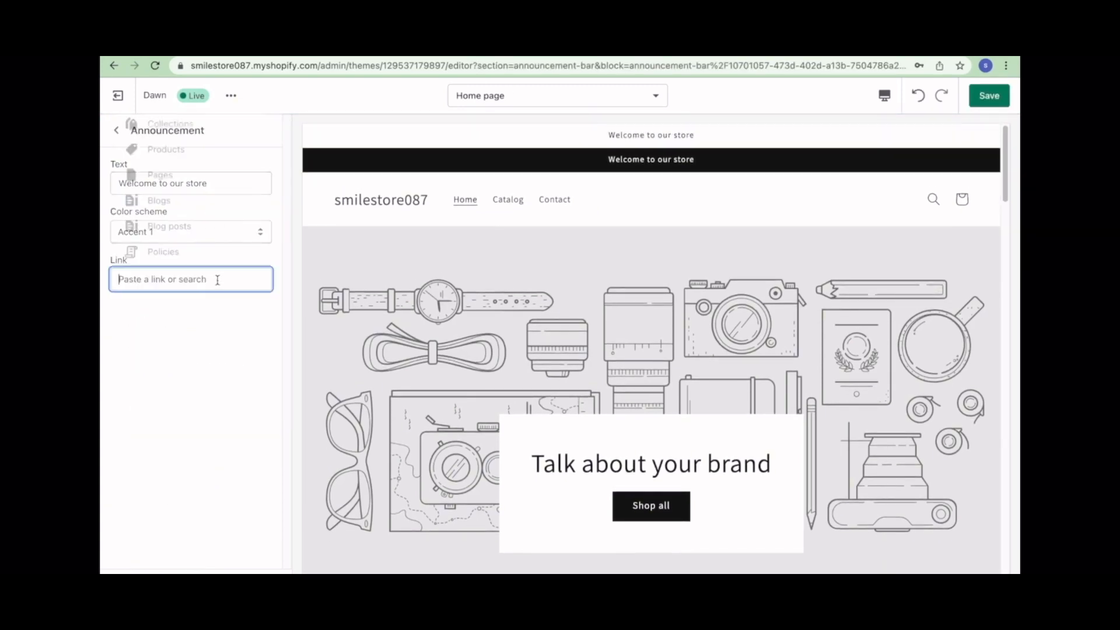
left_click(211, 122)
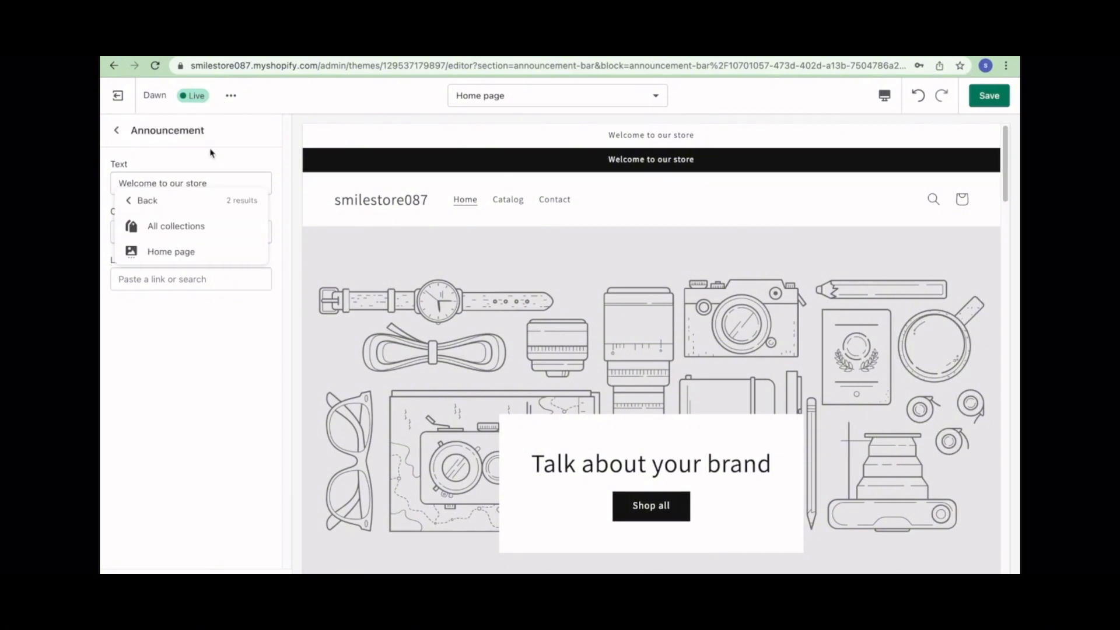
left_click(199, 232)
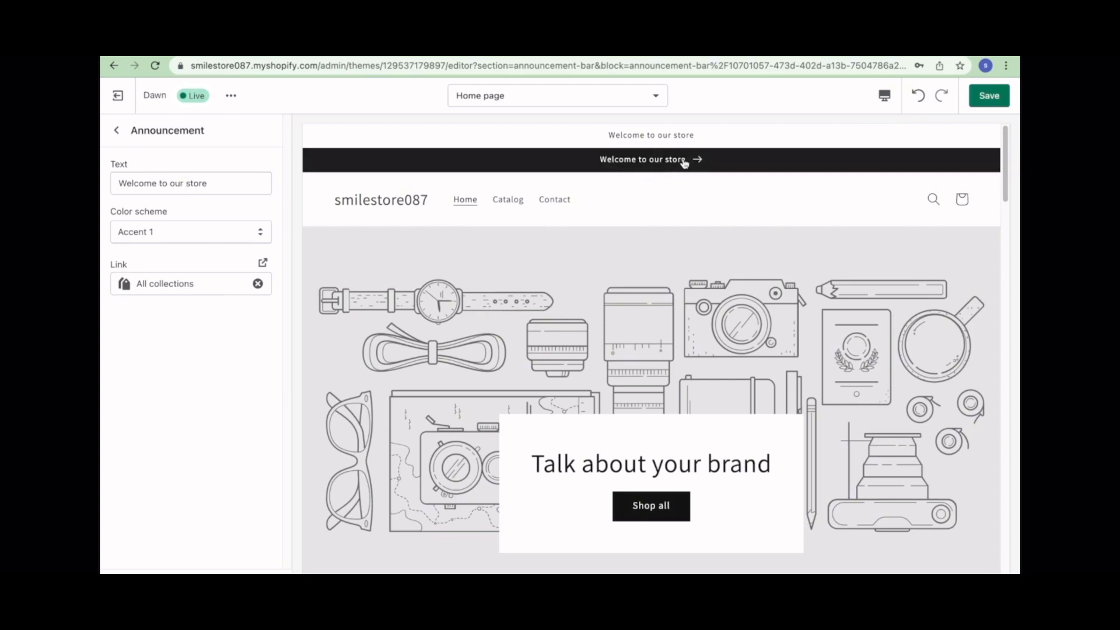
left_click_drag(230, 177, 108, 153)
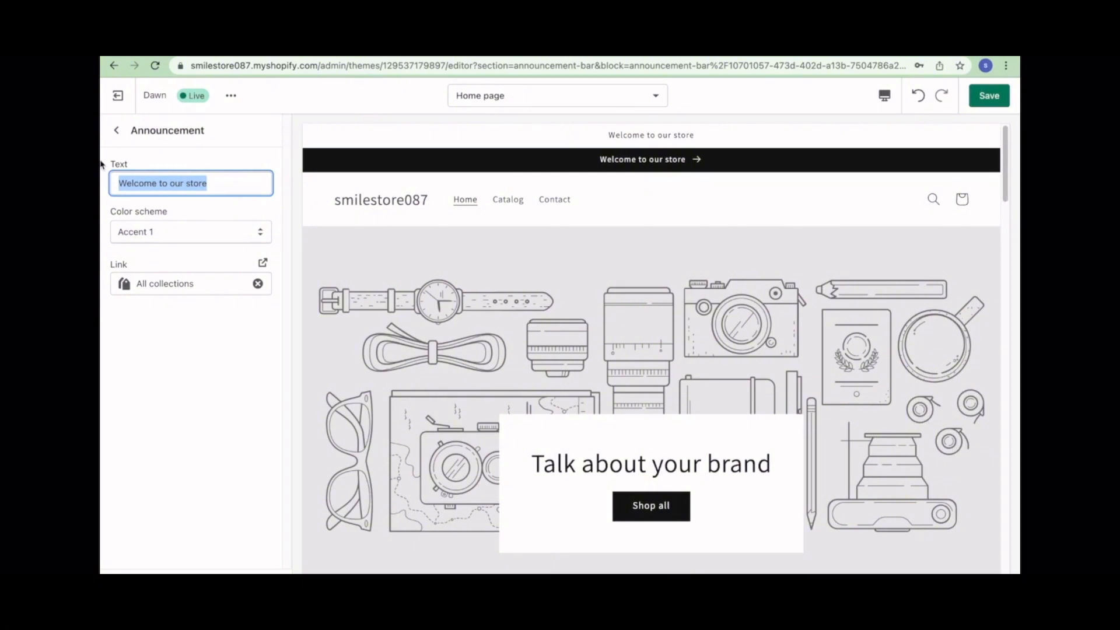
- Give the announcement the Inverse colour scheme, replacing Accent 2, and return to the section list
left_click(196, 233)
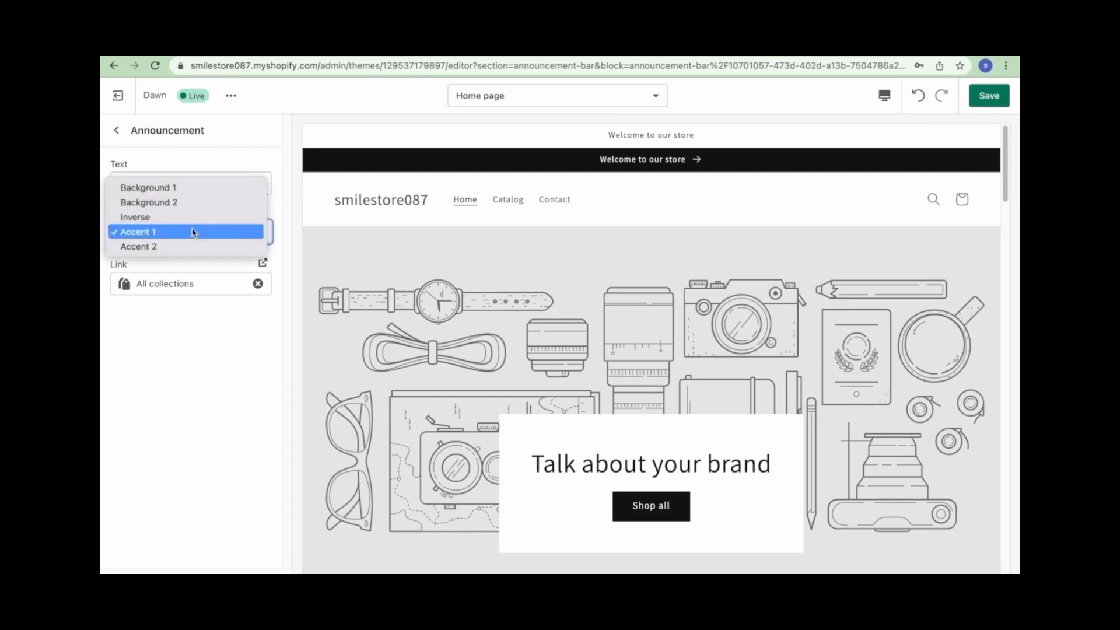
left_click(180, 248)
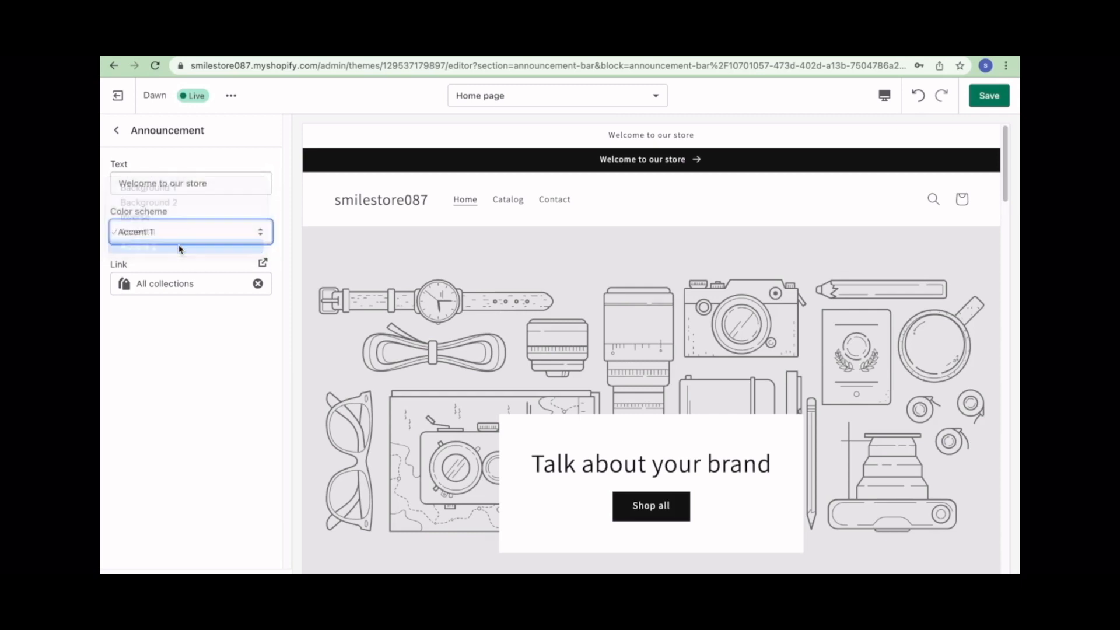
left_click(215, 233)
left_click(211, 203)
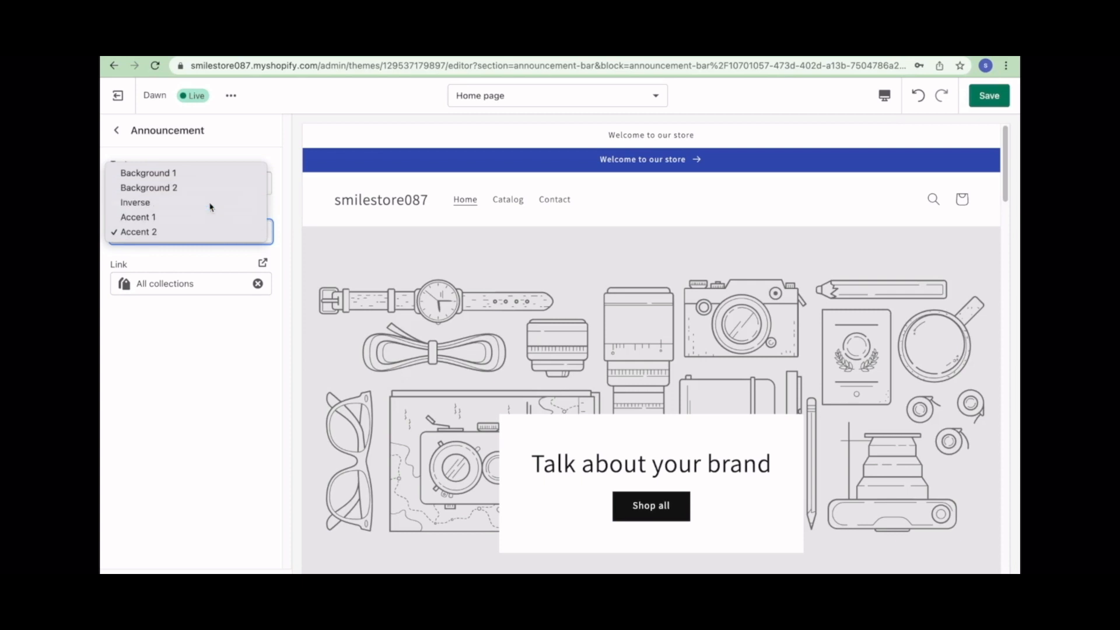
left_click(242, 285)
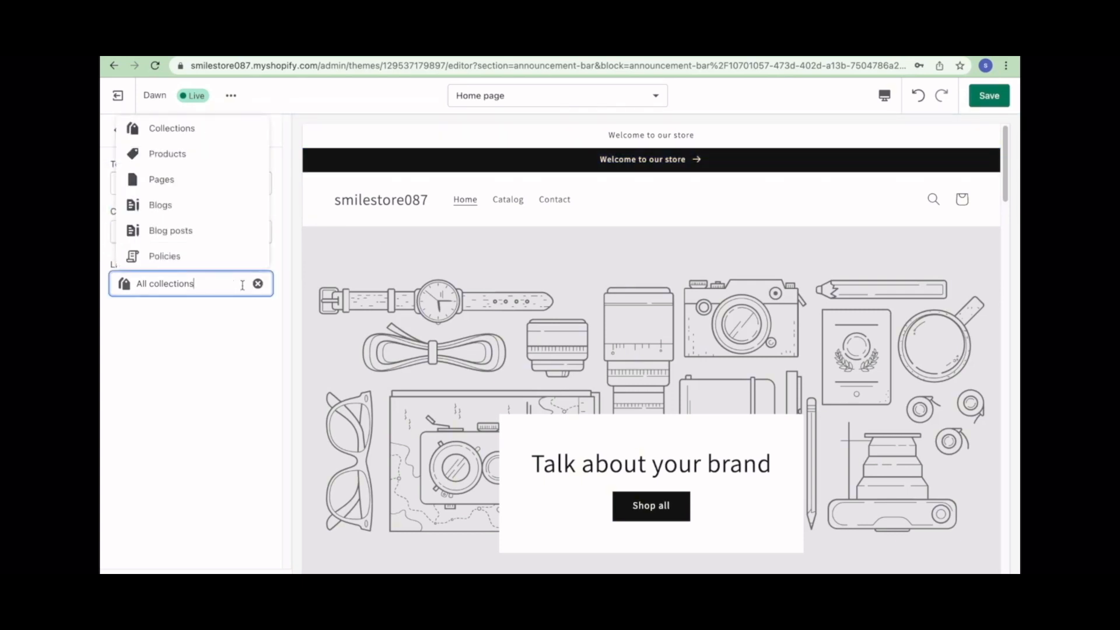
left_click(368, 149)
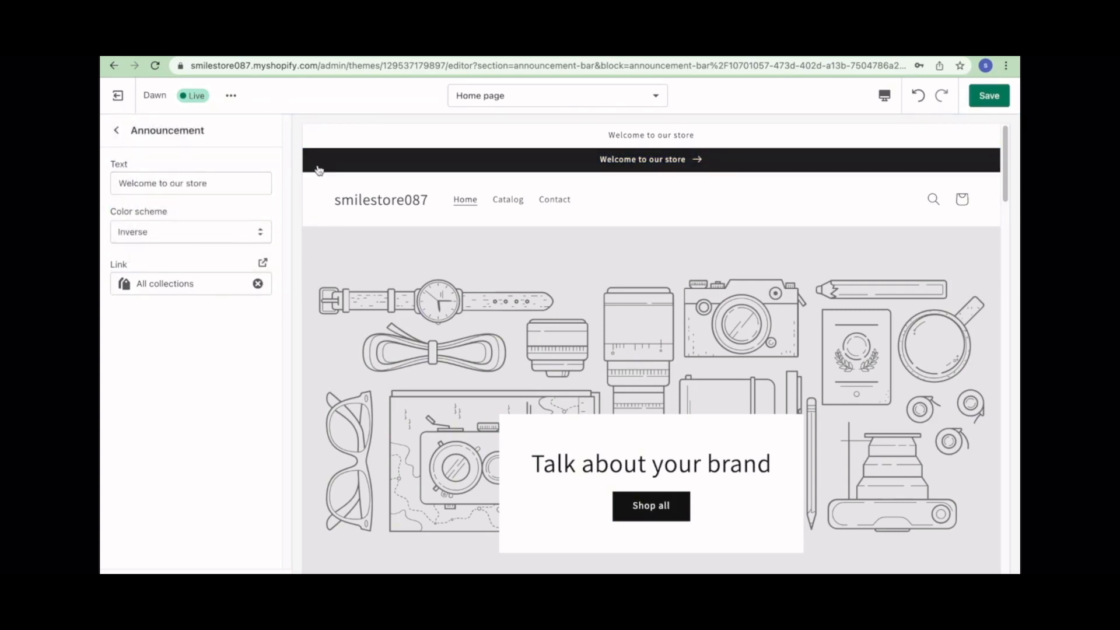
left_click(116, 130)
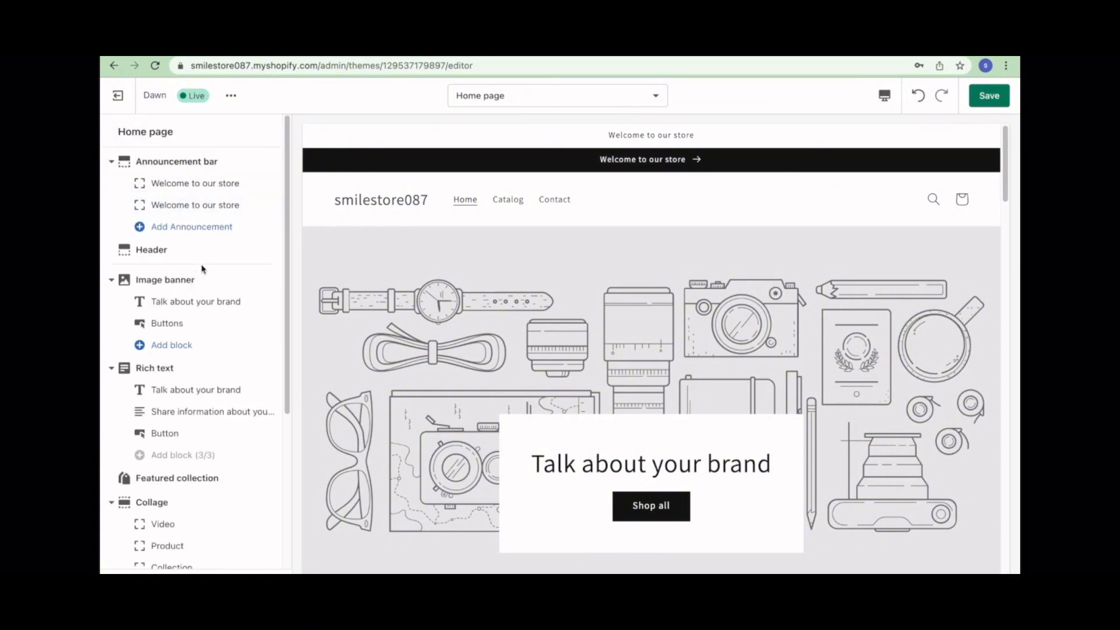
left_click(166, 252)
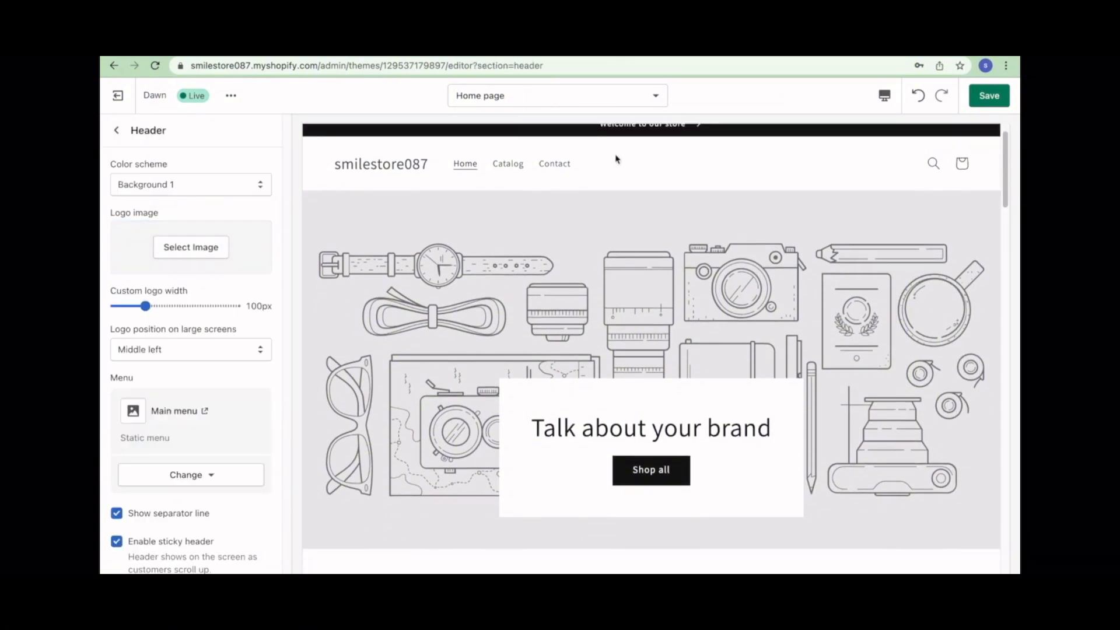
- Open the free stock images for the header logo, then search for Canva in a new tab
left_click(199, 248)
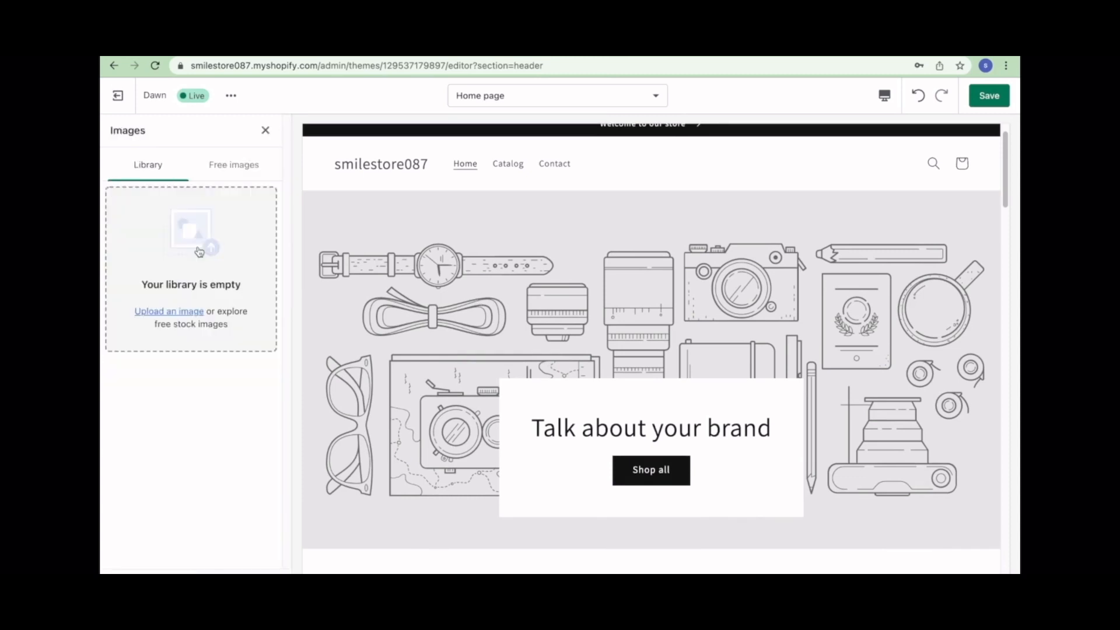
left_click(229, 170)
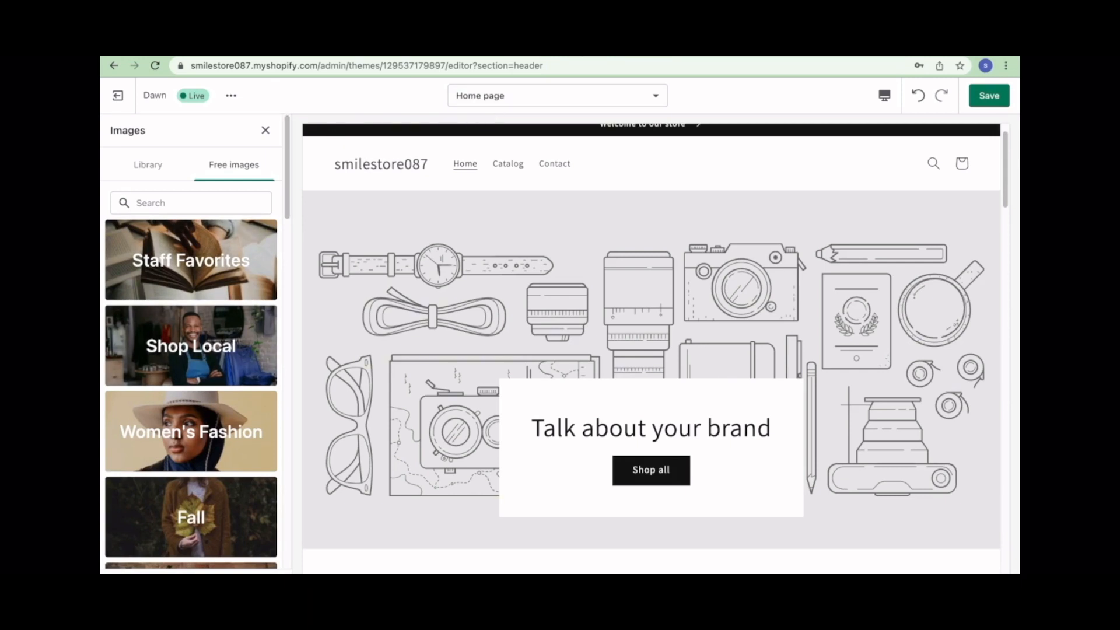
key("ctrl+t")
left_click(581, 65)
type("cnva")
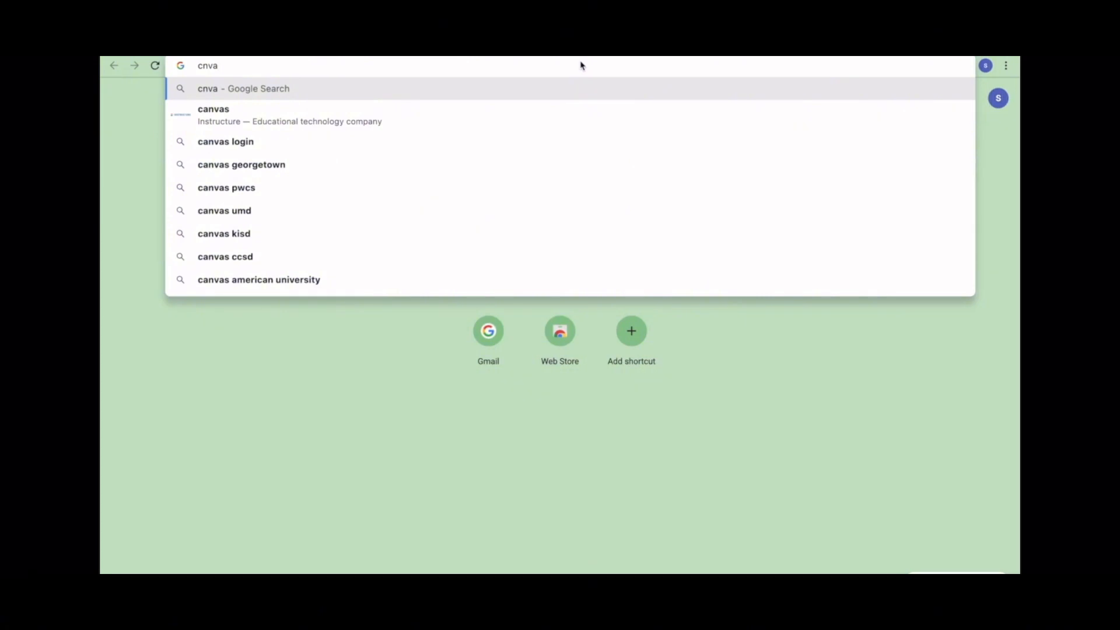
key("Return")
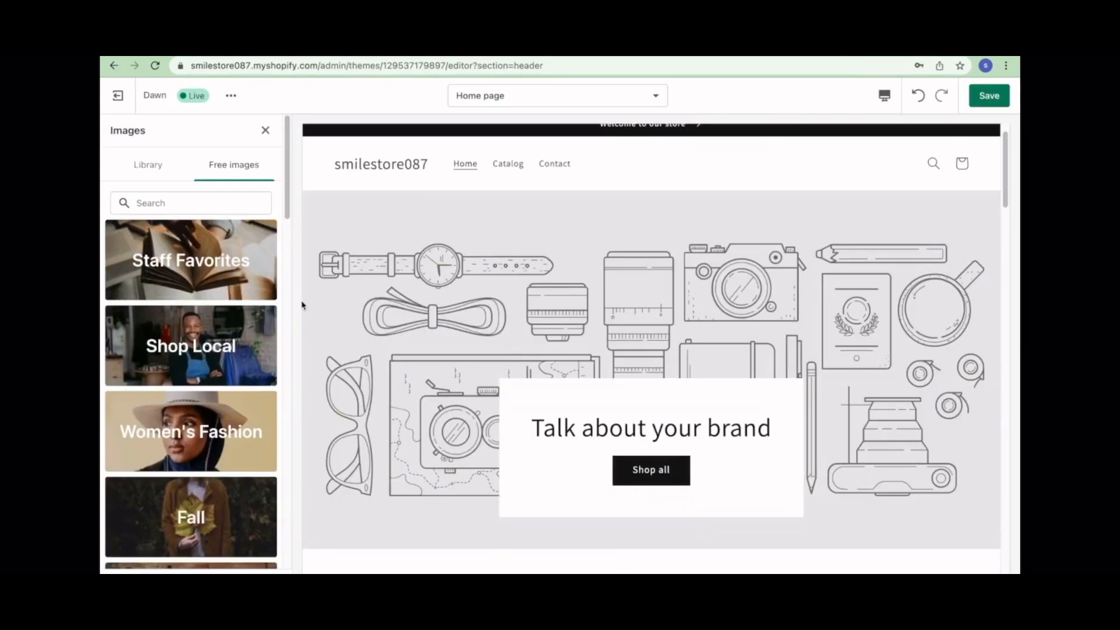
scroll(176, 317, "down", 3)
scroll(178, 316, "up", 3)
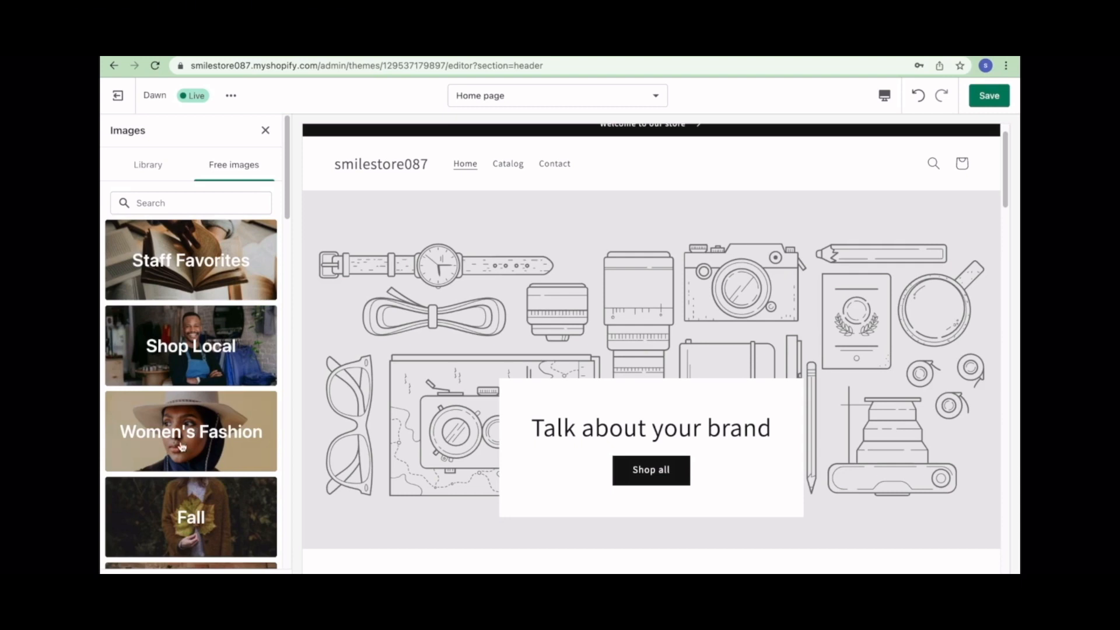
scroll(219, 444, "down", 1)
- Browse more Women's Fashion photos, try the clothes-rack photo as logo, then close the chooser
left_click(151, 435)
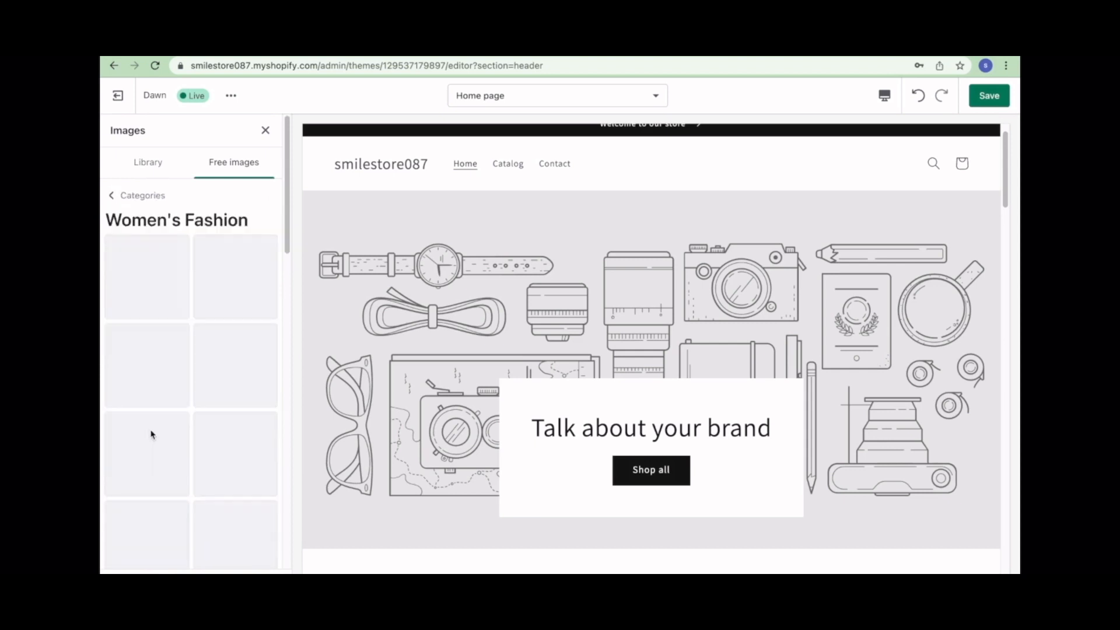
scroll(126, 416, "down", 15)
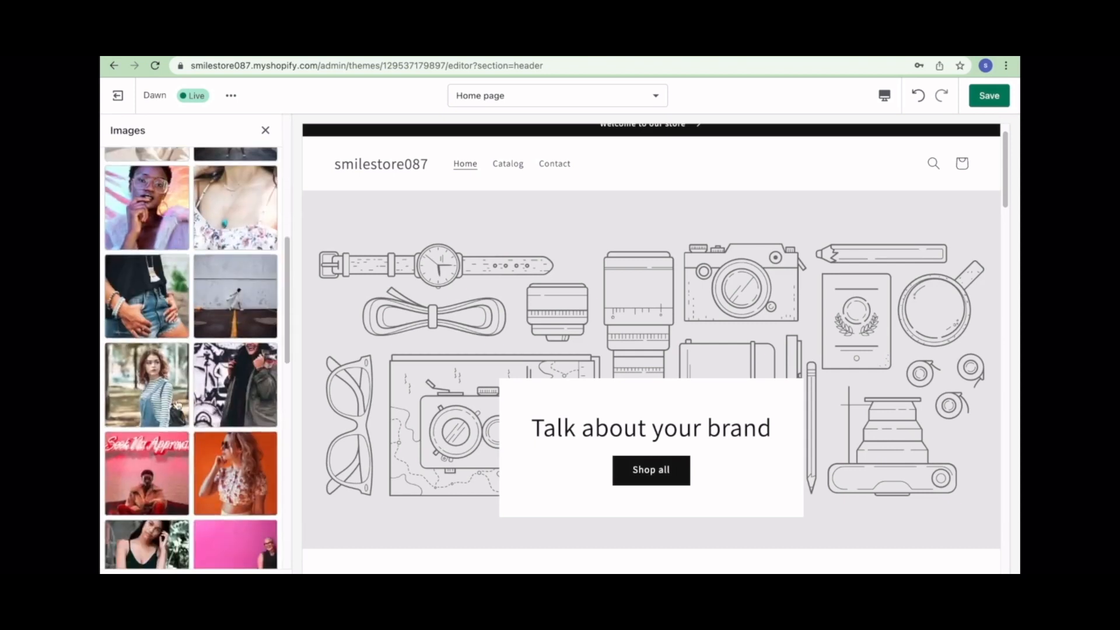
scroll(175, 405, "down", 4)
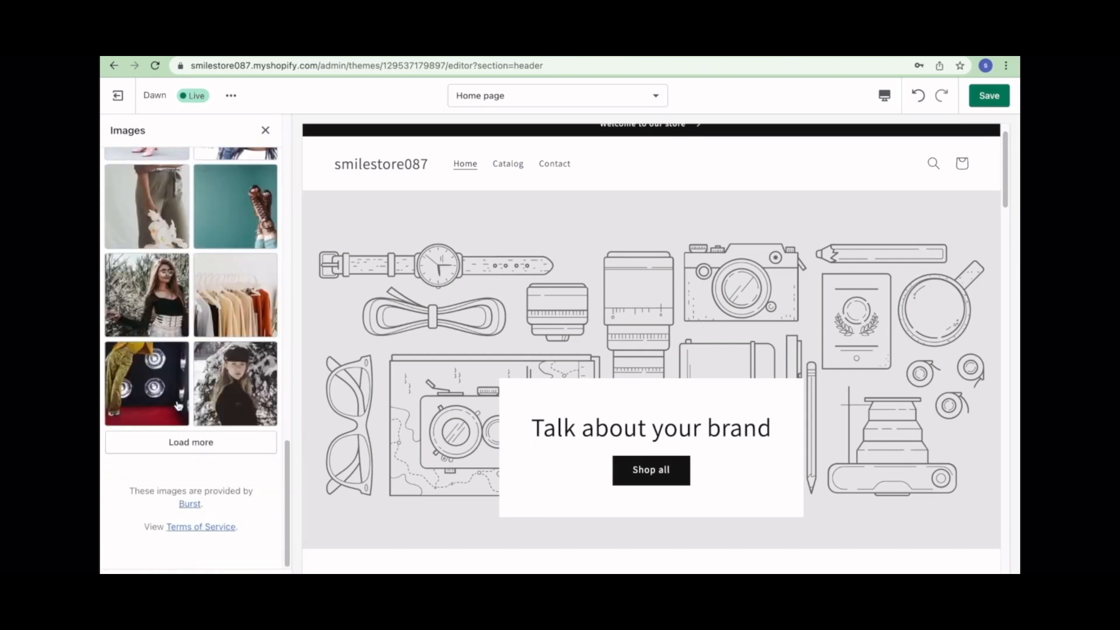
left_click(168, 443)
scroll(170, 449, "down", 15)
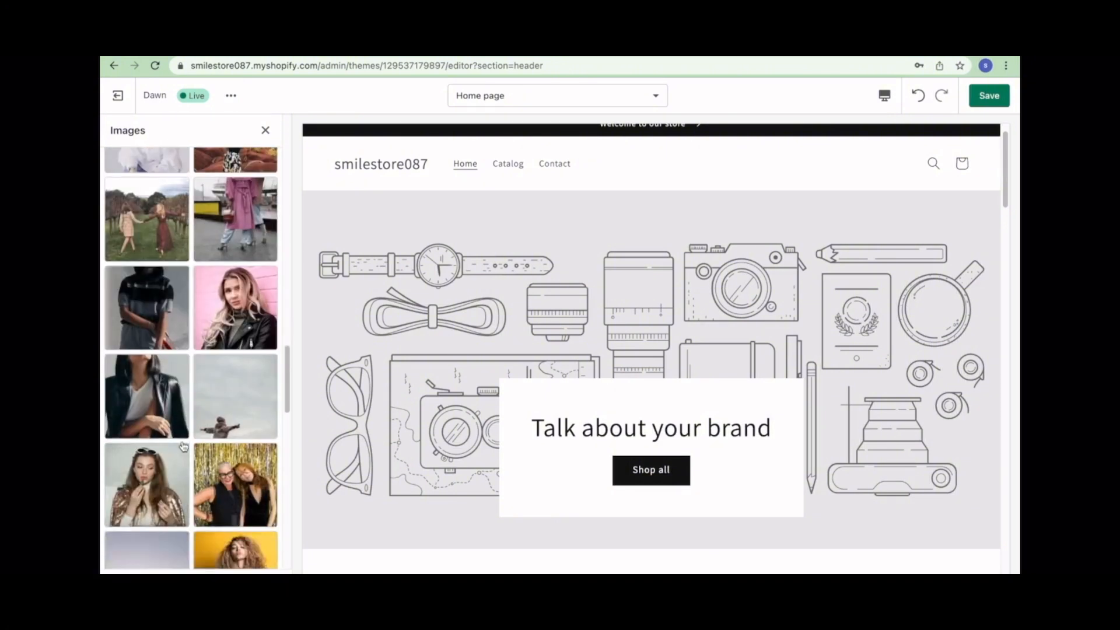
scroll(184, 447, "down", 5)
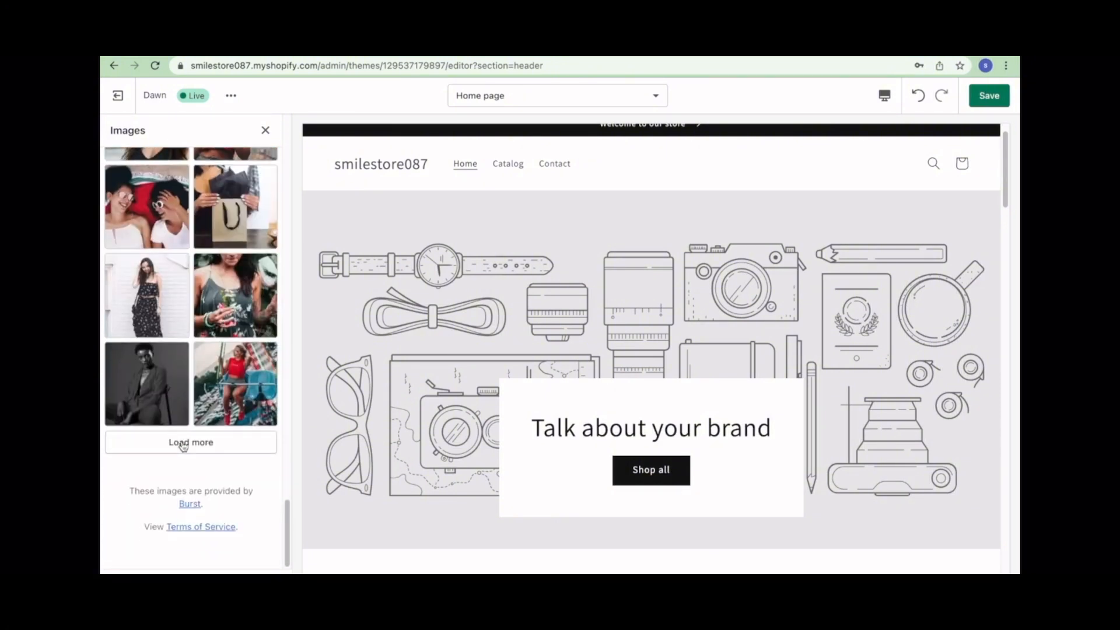
left_click(176, 445)
scroll(184, 447, "down", 5)
scroll(183, 446, "up", 10)
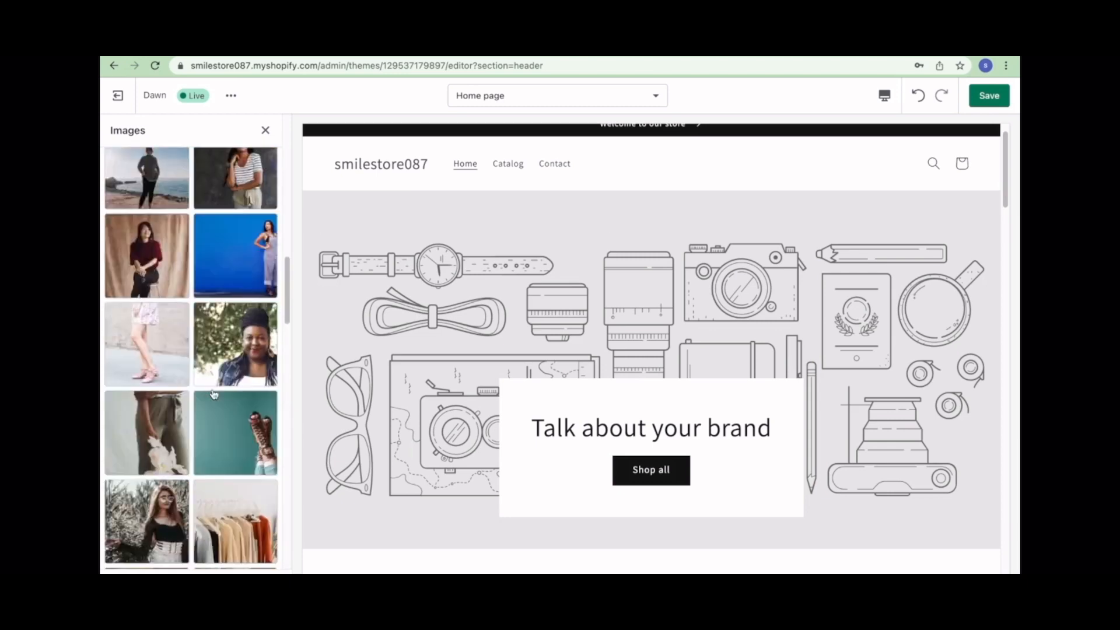
scroll(214, 396, "up", 10)
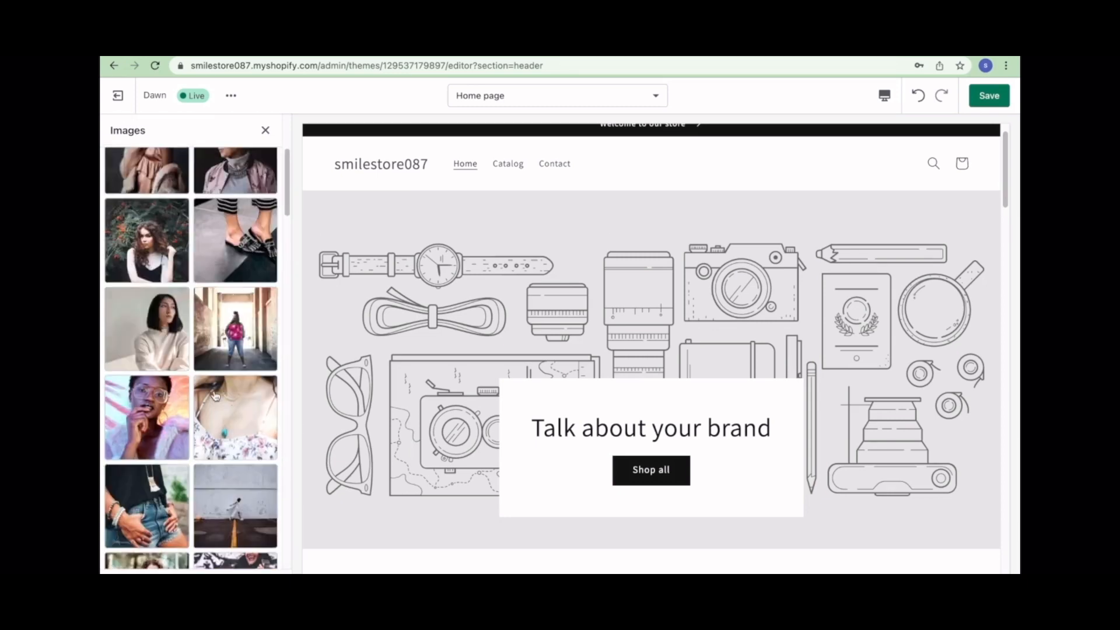
scroll(214, 395, "down", 15)
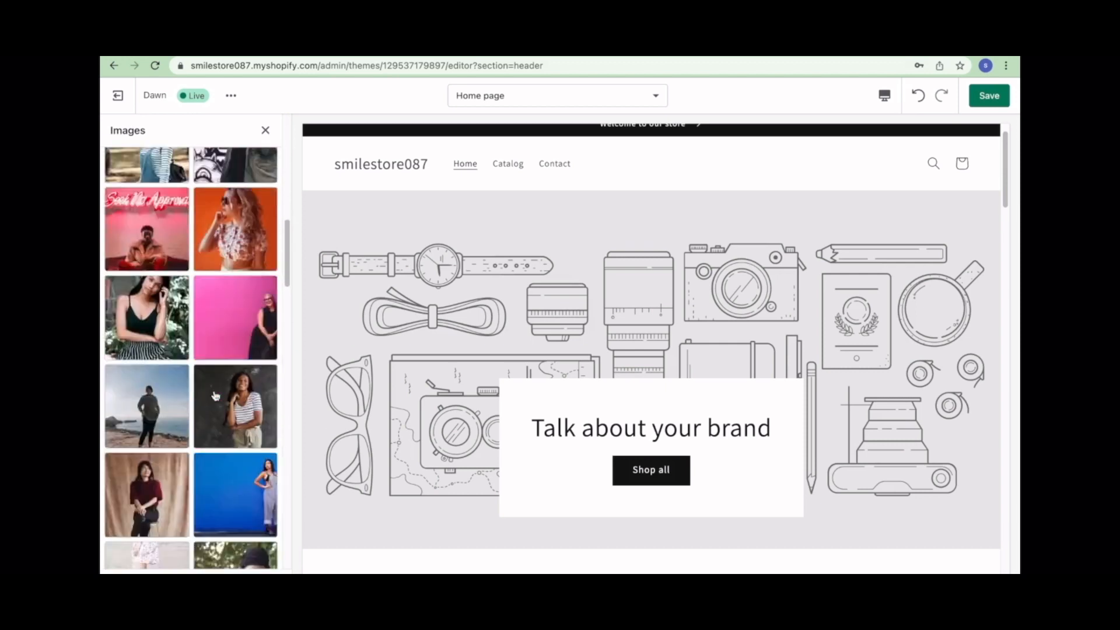
left_click(232, 395)
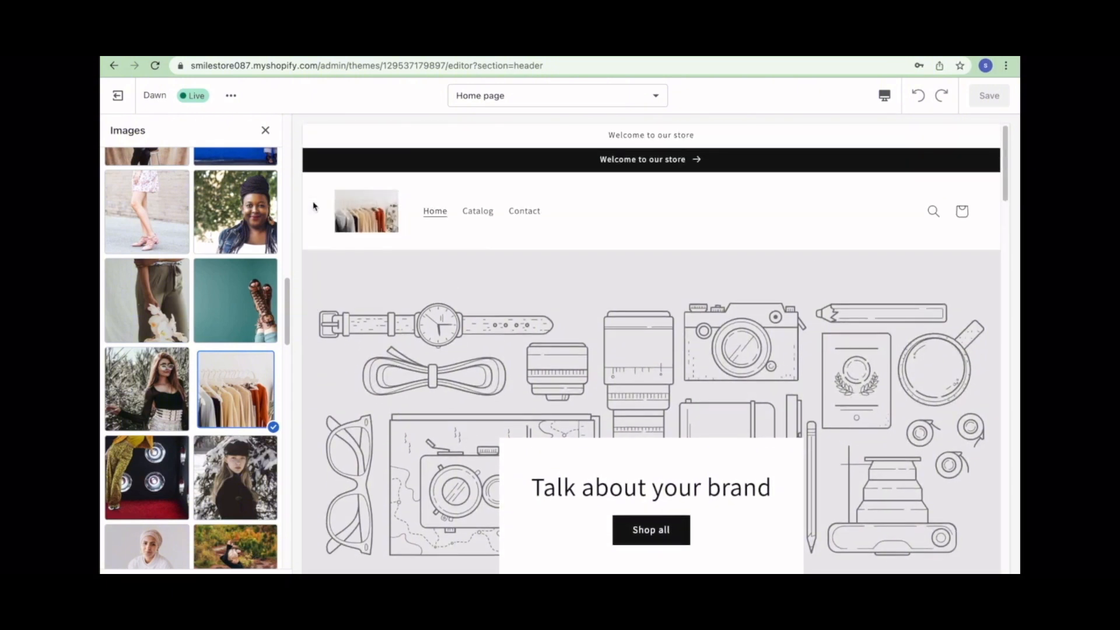
left_click(266, 130)
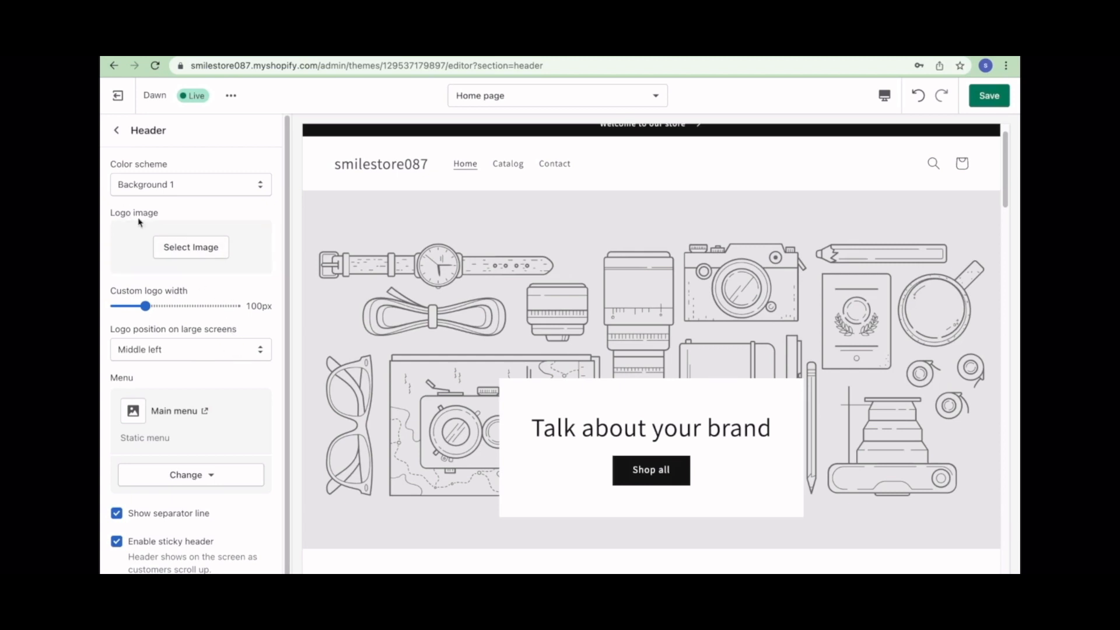
left_click(201, 262)
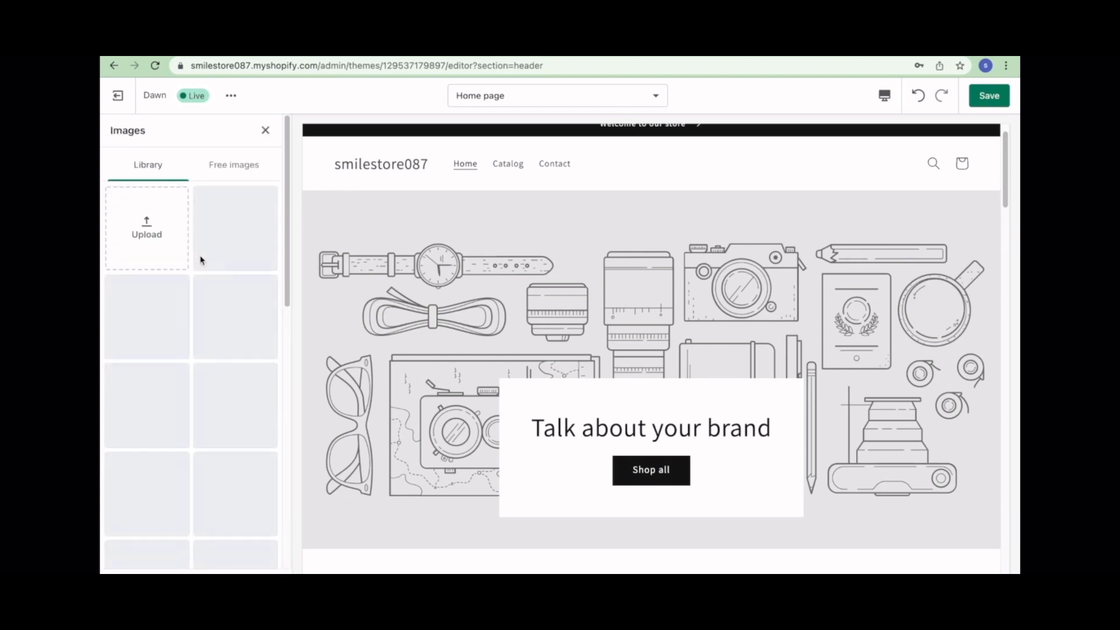
left_click(233, 166)
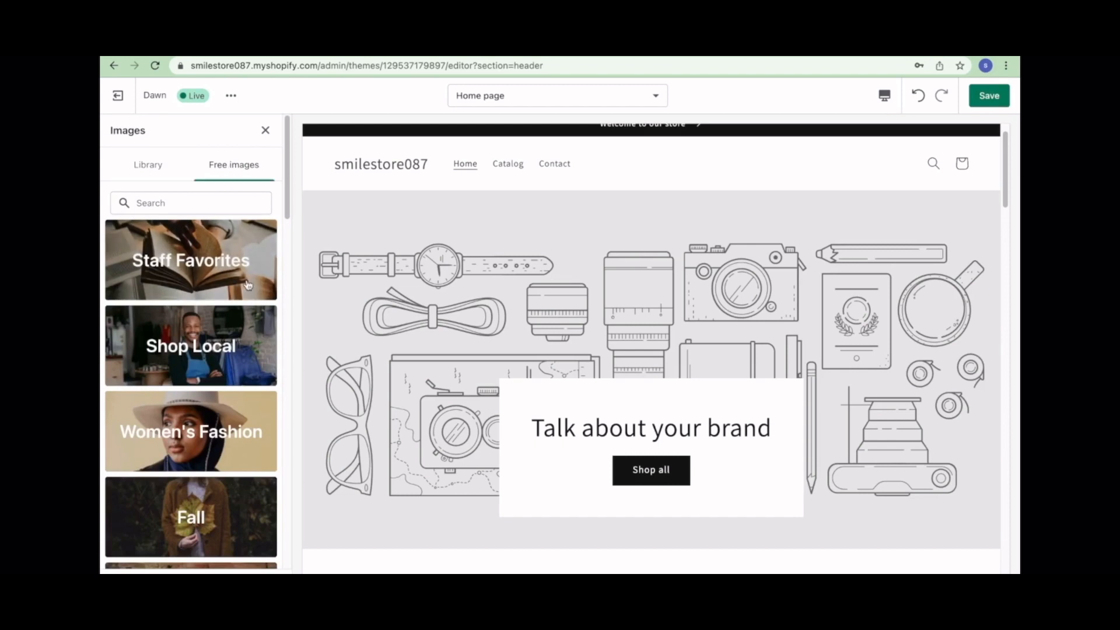
scroll(233, 350, "down", 6)
left_click(247, 366)
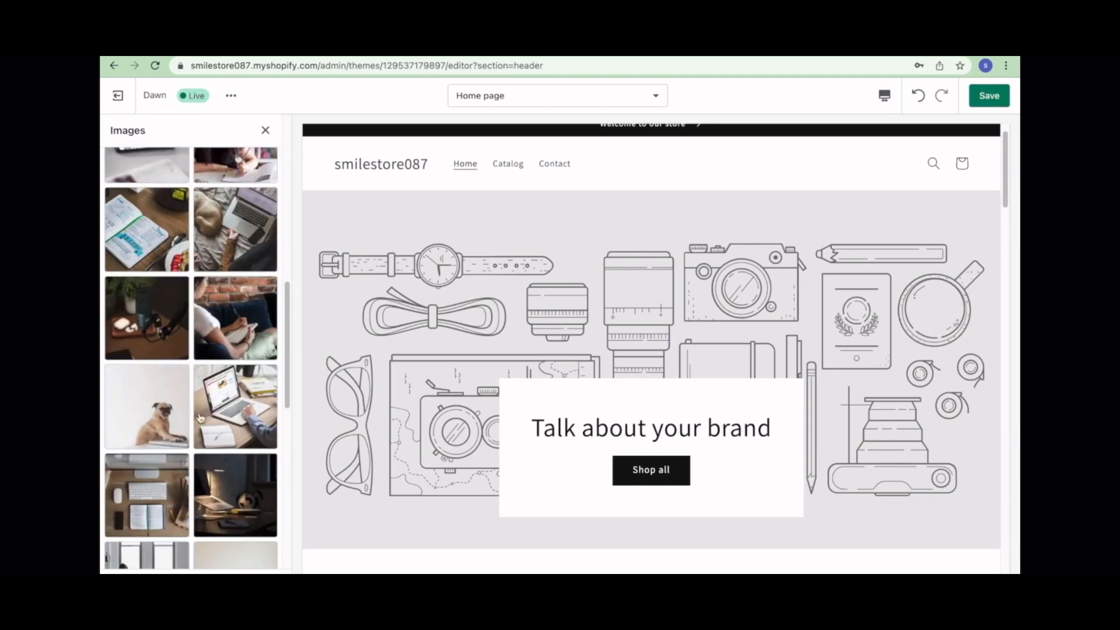
scroll(168, 367, "down", 10)
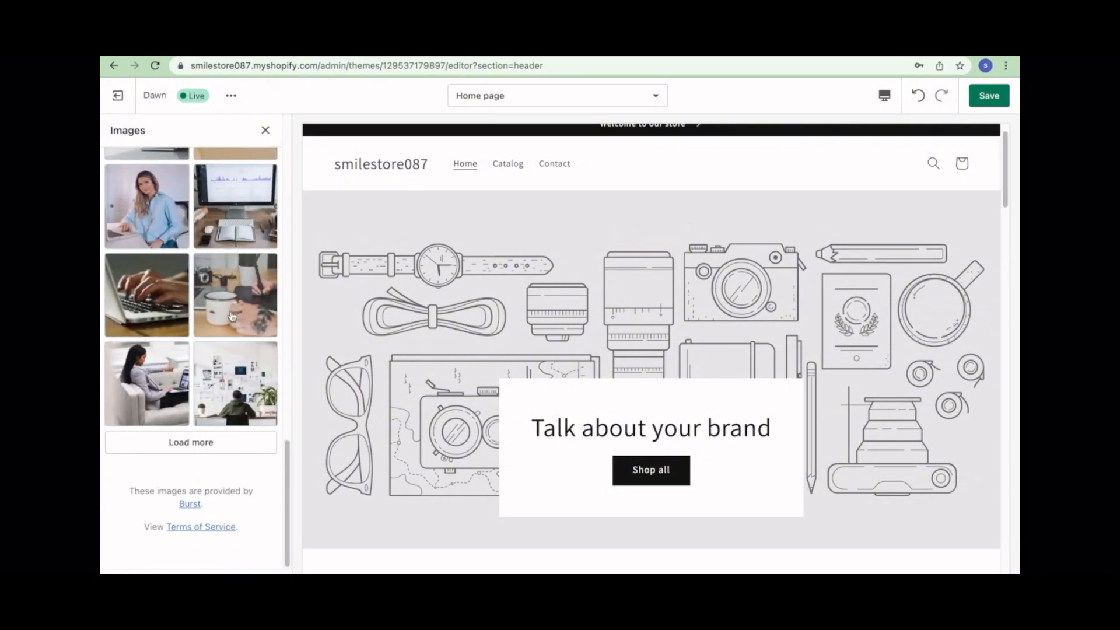
scroll(222, 326, "up", 8)
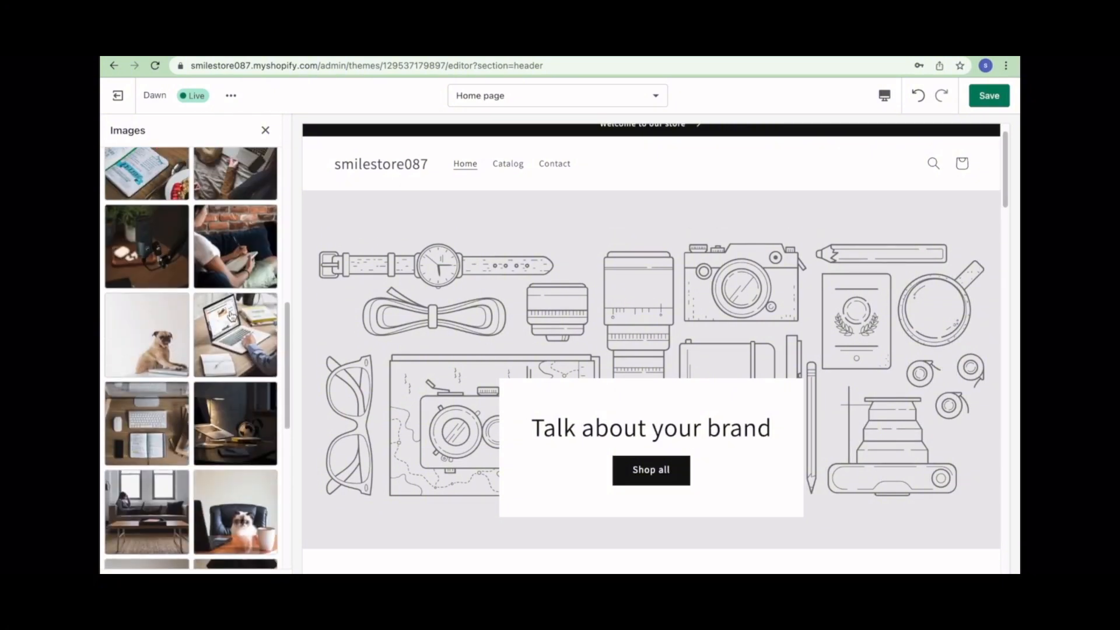
left_click(235, 423)
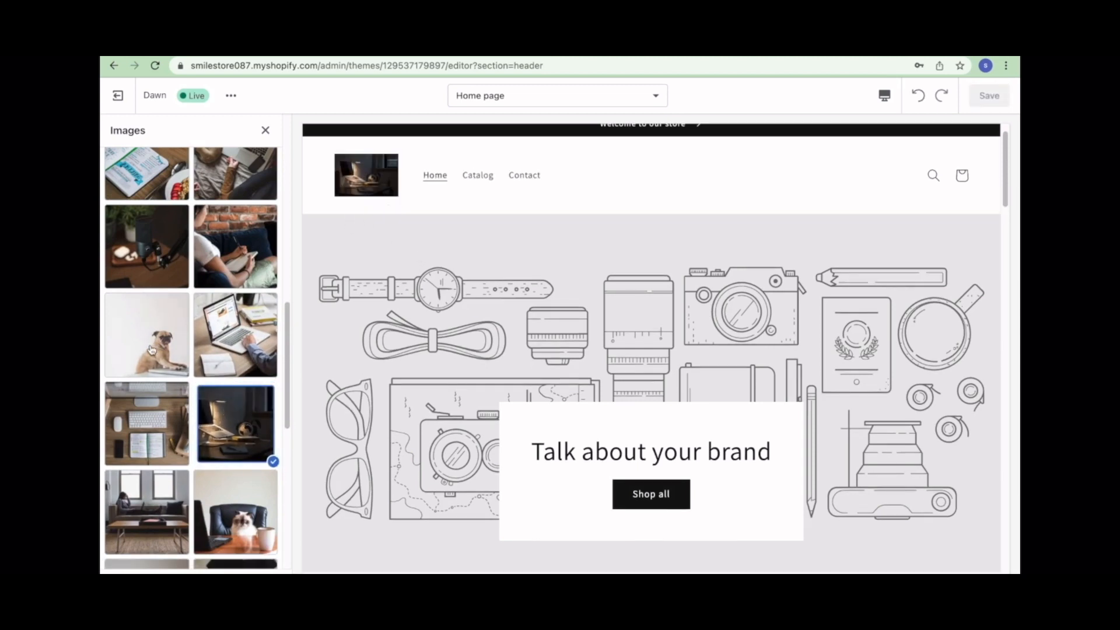
left_click(265, 130)
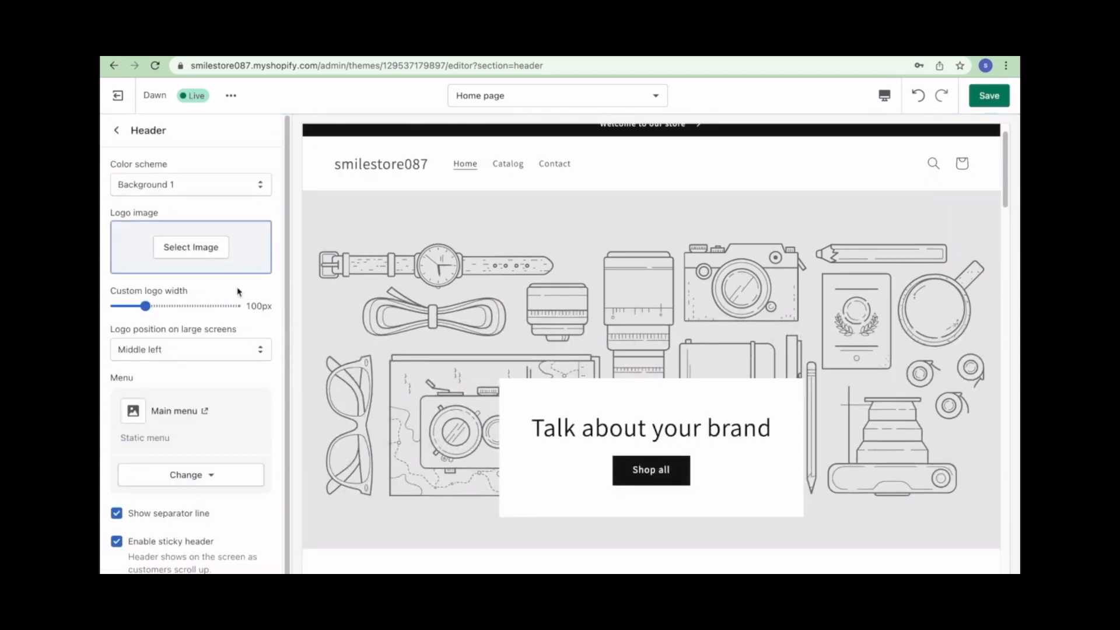
scroll(227, 349, "down", 1)
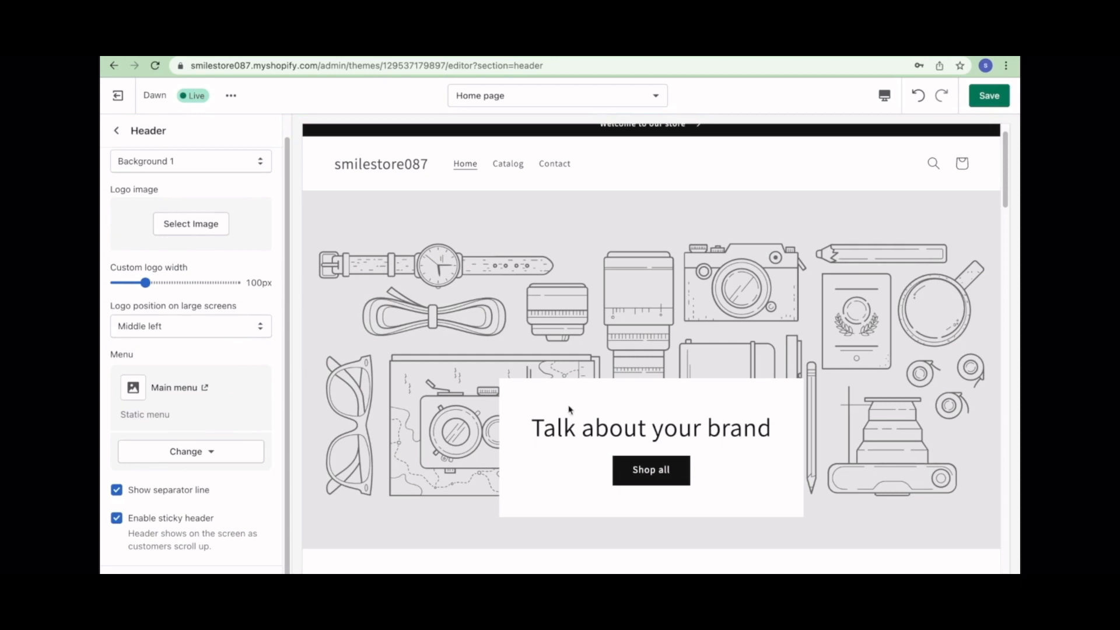
left_click(192, 455)
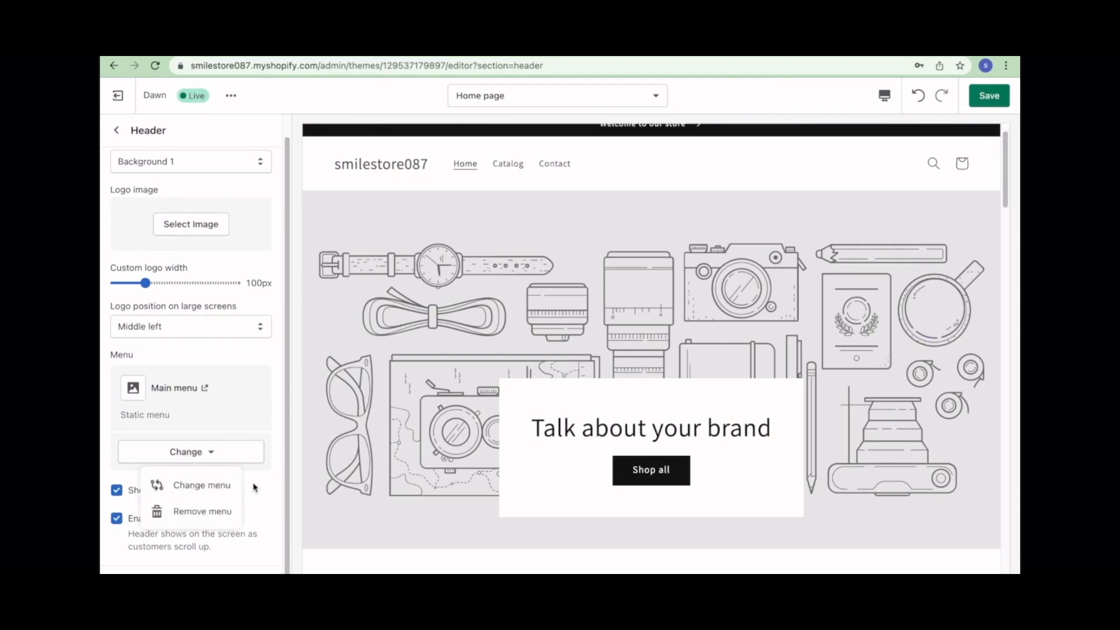
left_click(227, 488)
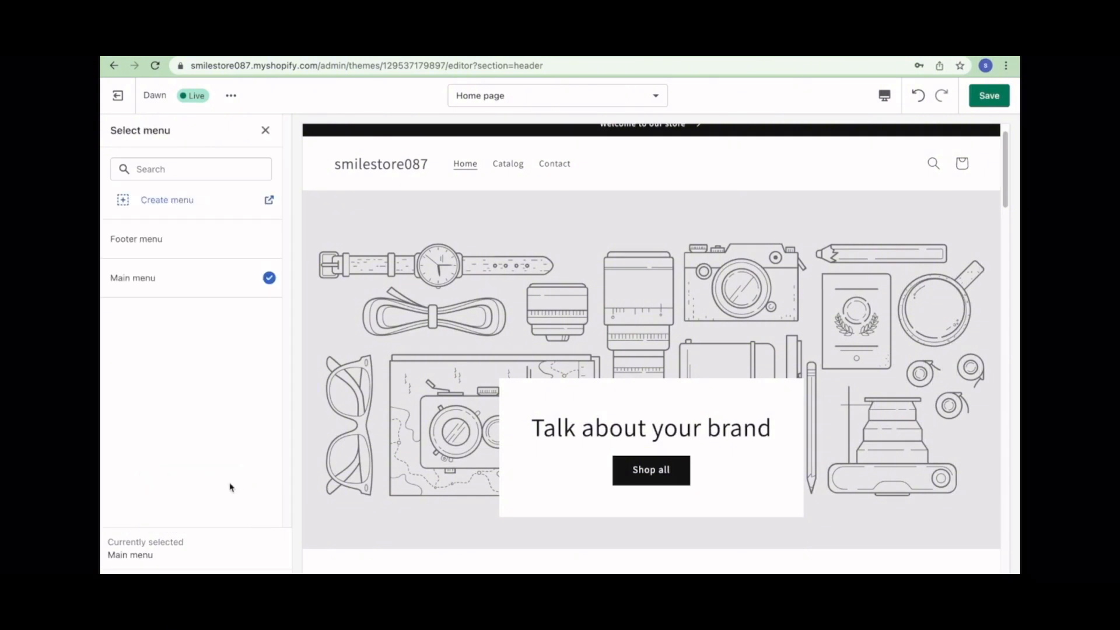
left_click(163, 206)
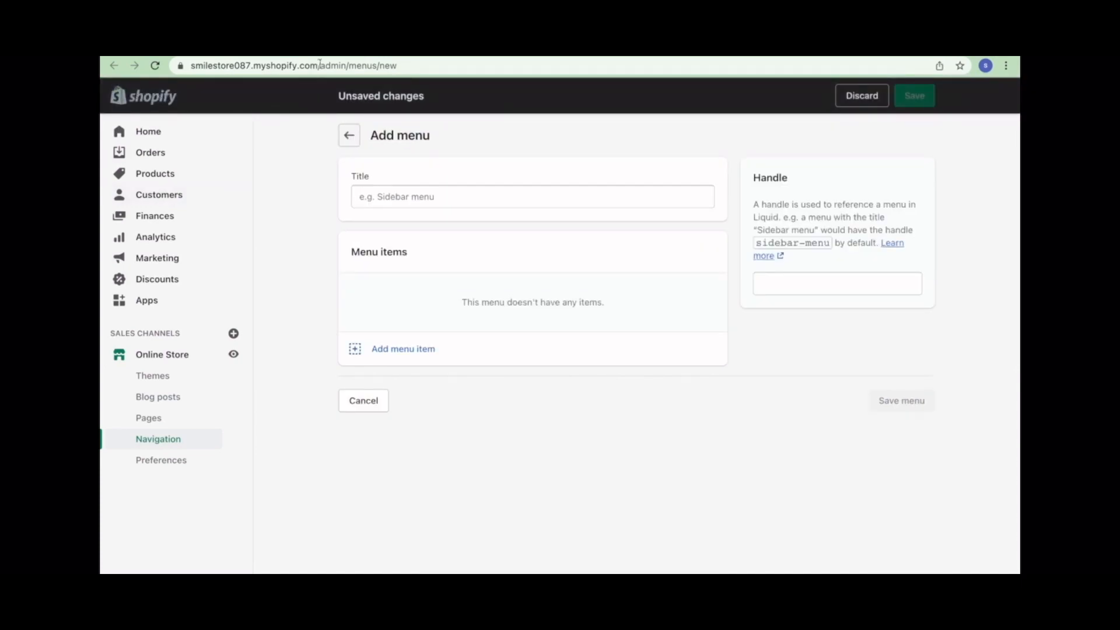
key("ctrl+shift+Tab")
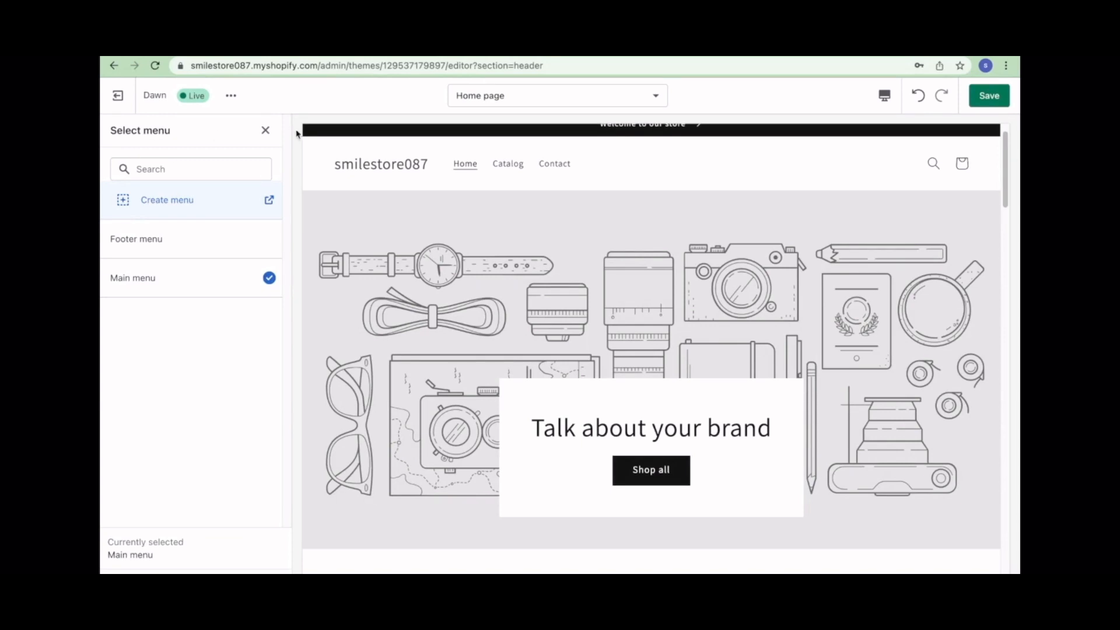
left_click(265, 130)
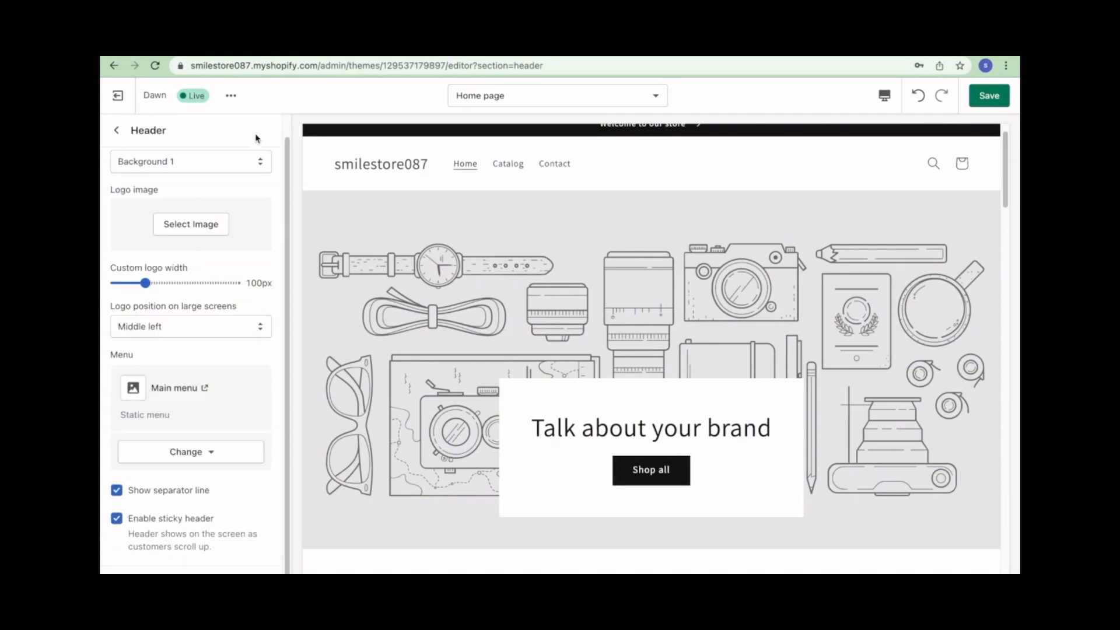
- Set the Rich text Button block's link to All collections and go back to the sections
left_click(117, 130)
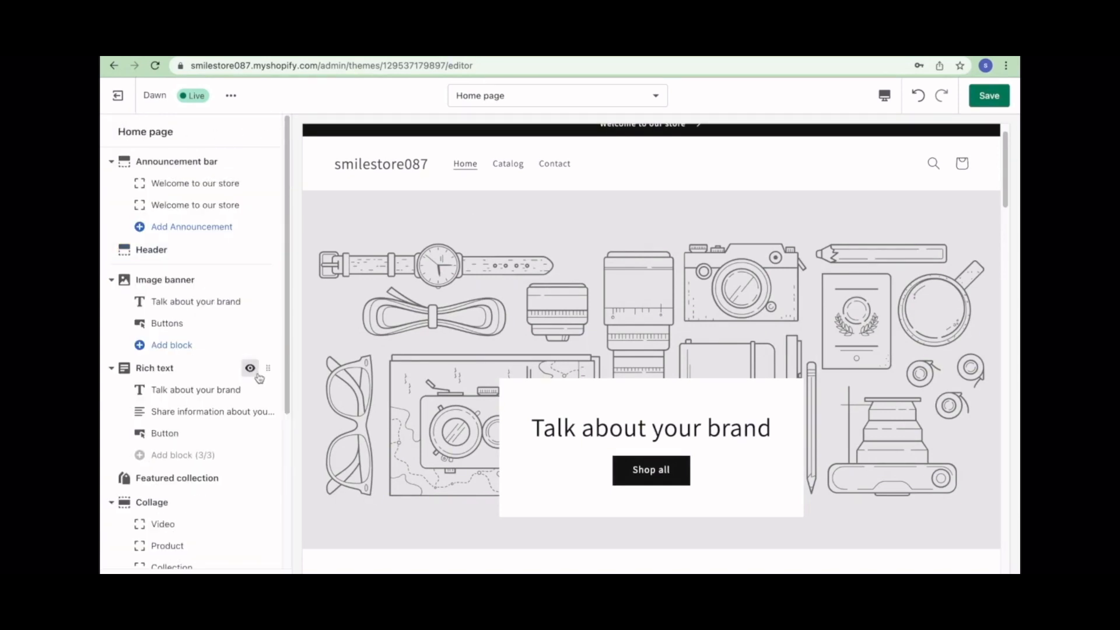
scroll(253, 373, "down", 1)
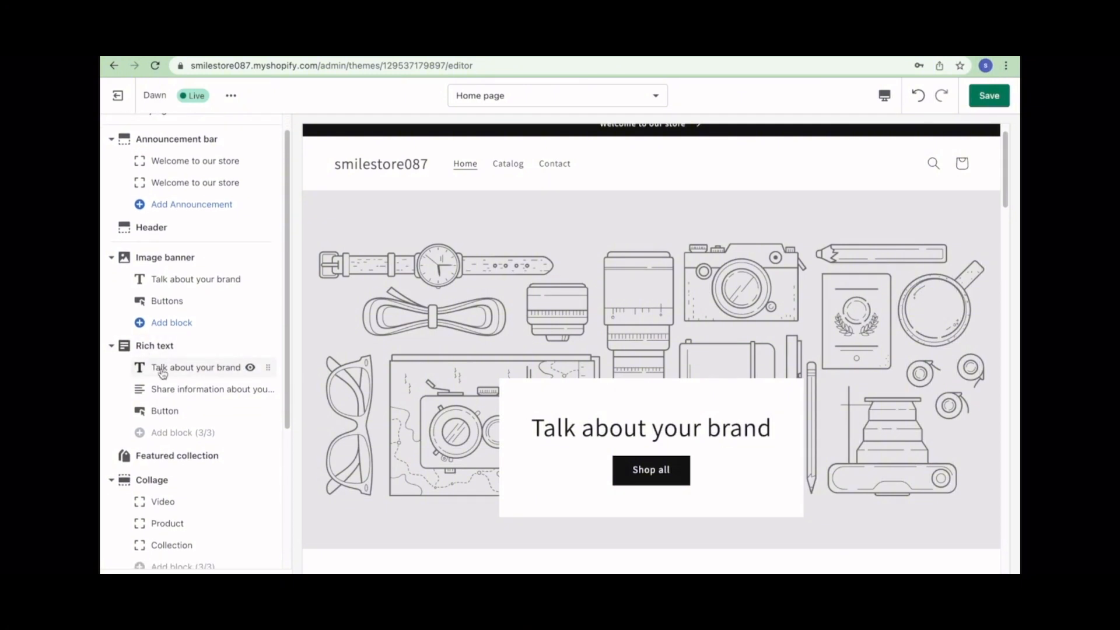
left_click(156, 411)
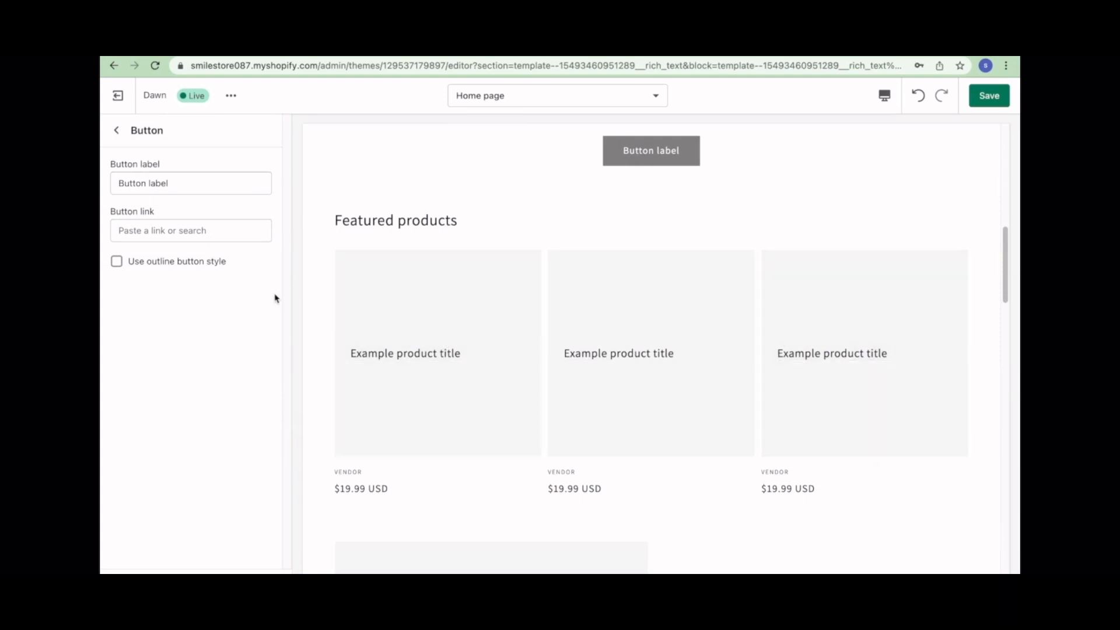
left_click(190, 229)
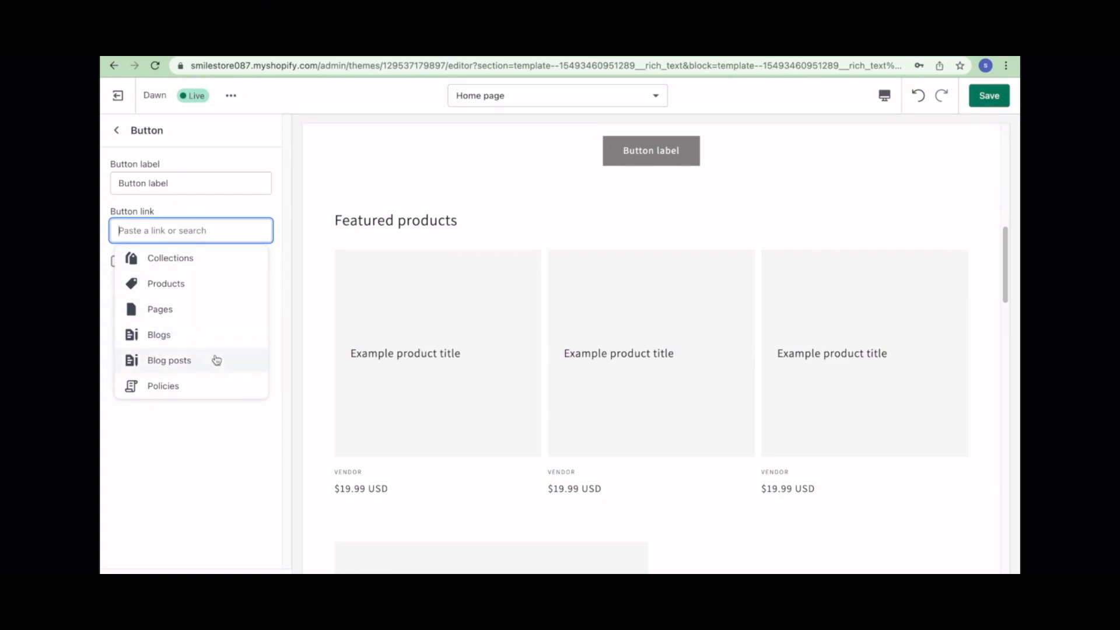
left_click(156, 265)
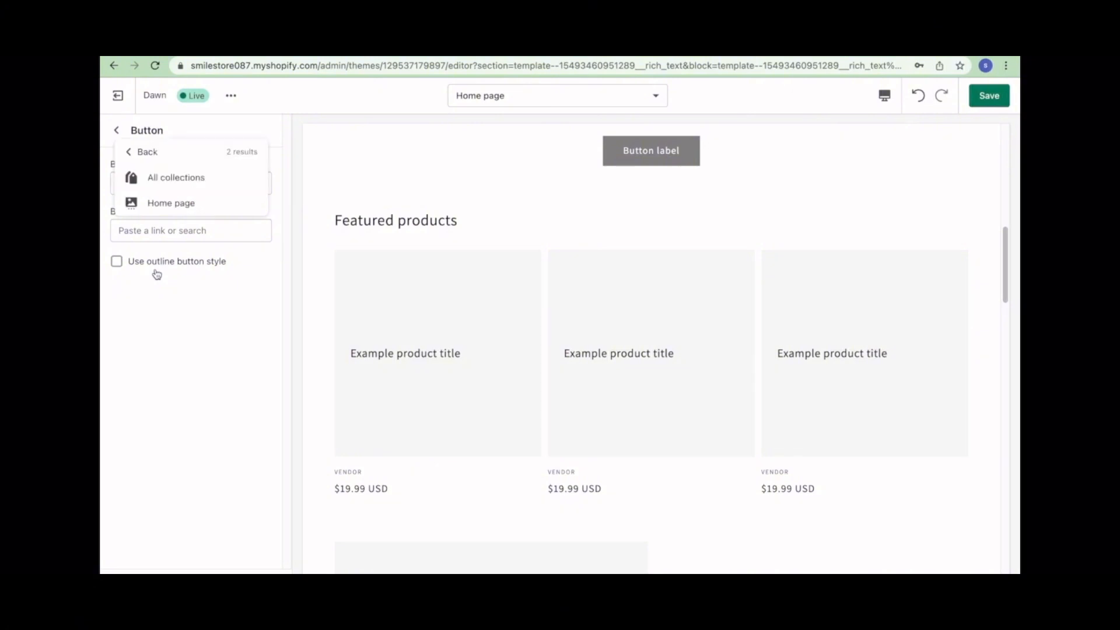
left_click(170, 179)
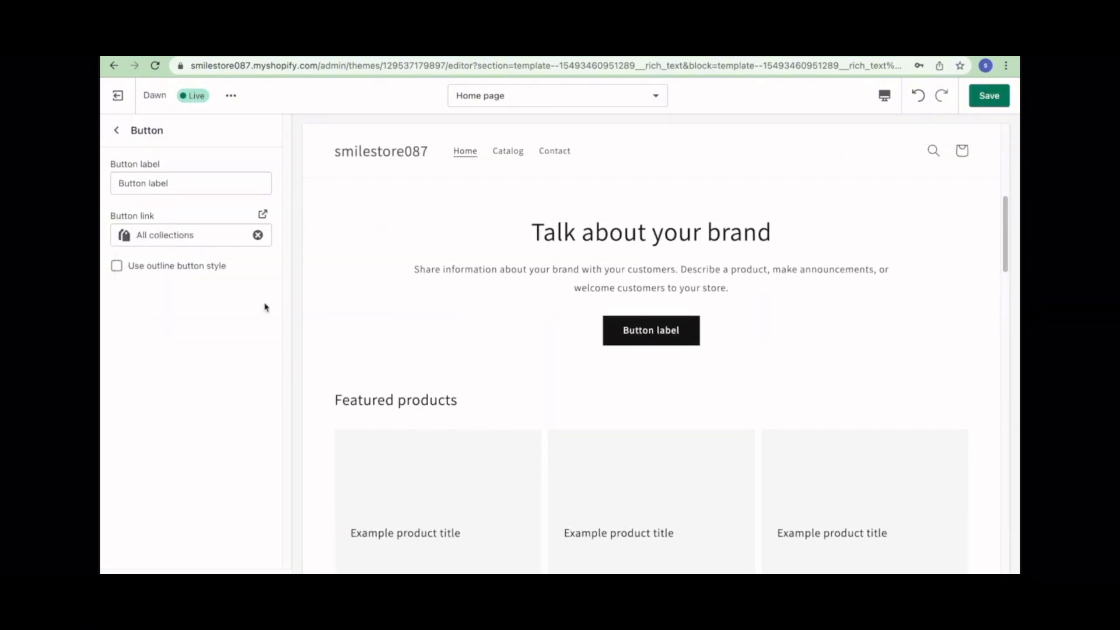
scroll(419, 429, "down", 6)
scroll(417, 419, "up", 13)
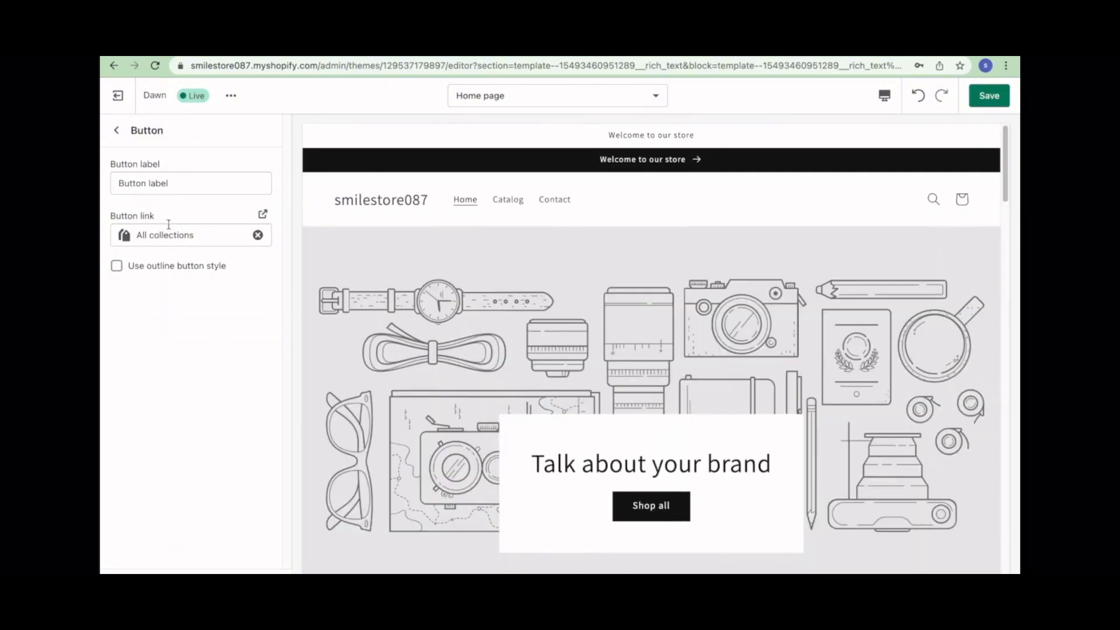
left_click(116, 130)
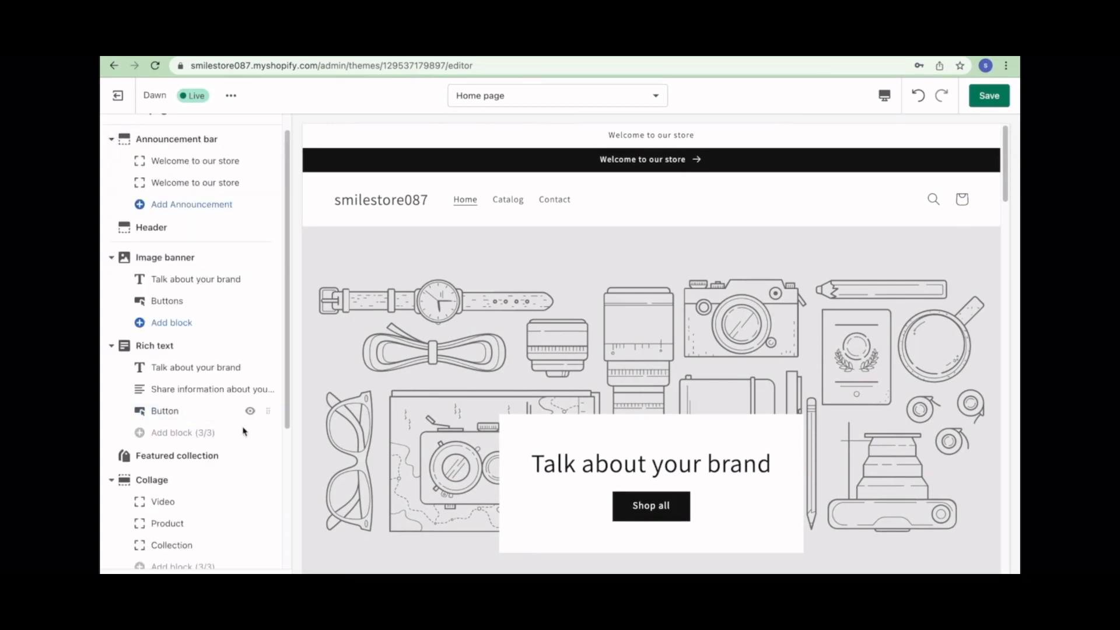
- Scroll down and look through the Footer section's settings
scroll(243, 430, "down", 2)
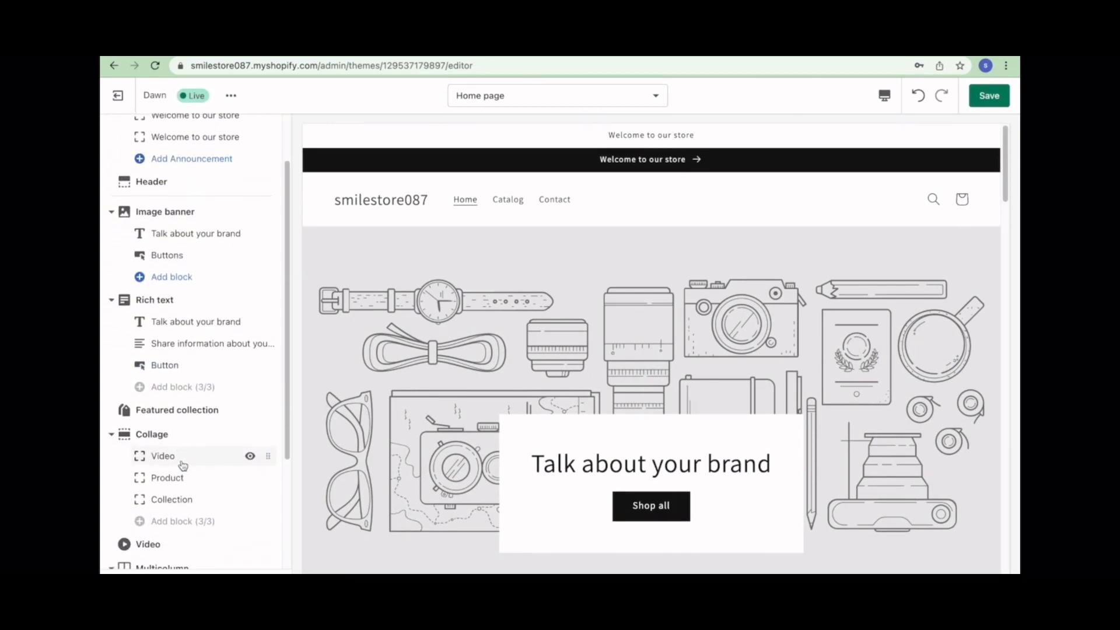
scroll(182, 465, "down", 4)
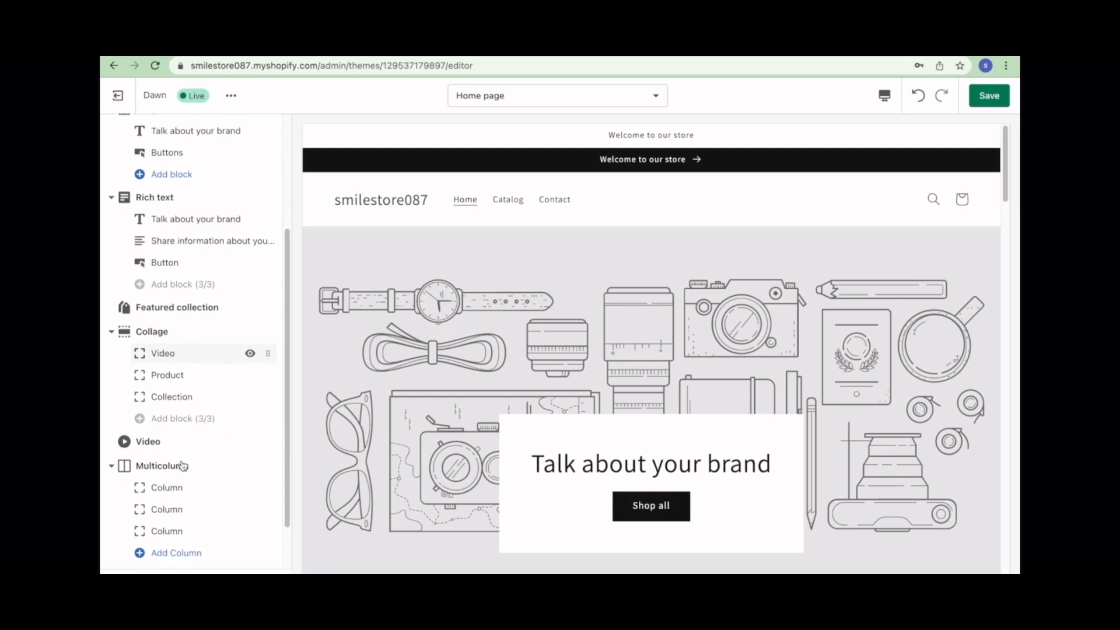
scroll(182, 464, "down", 2)
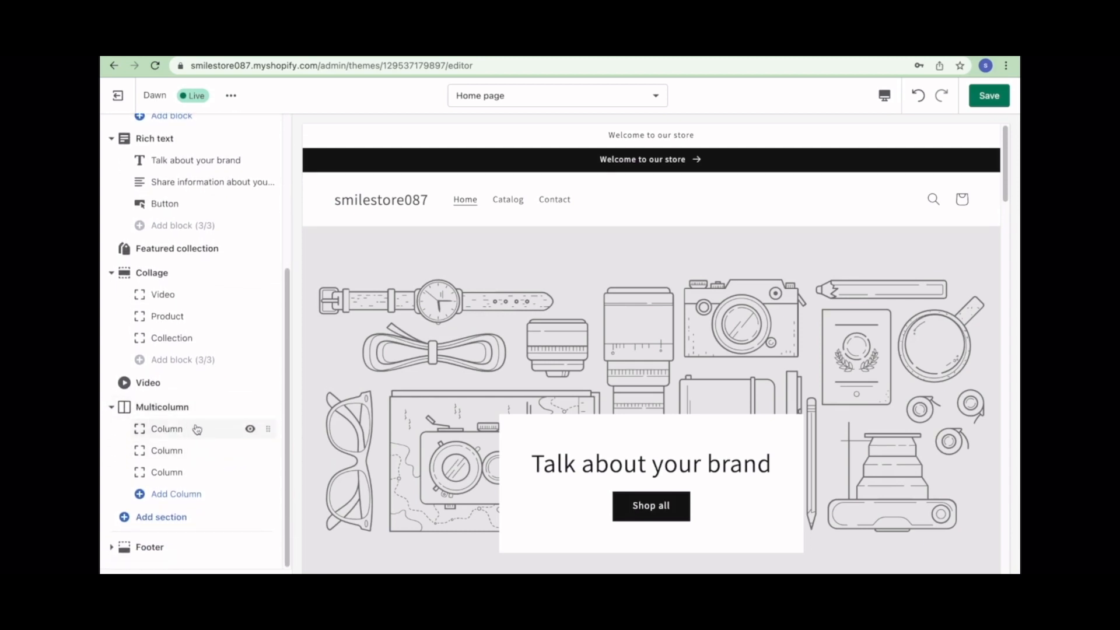
left_click(150, 548)
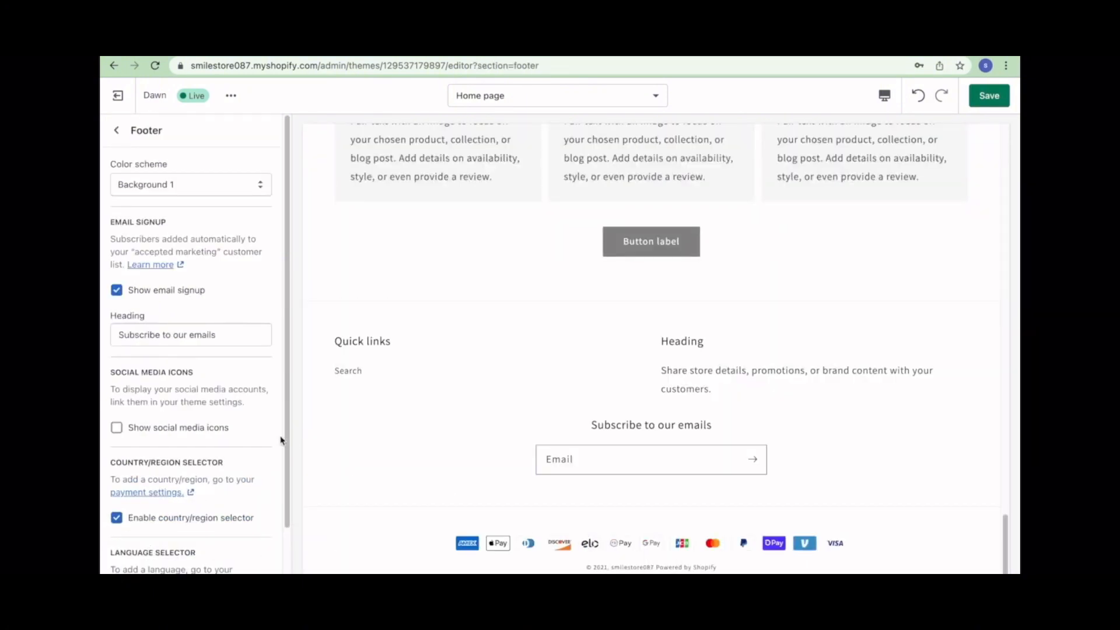
left_click_drag(282, 439, 299, 365)
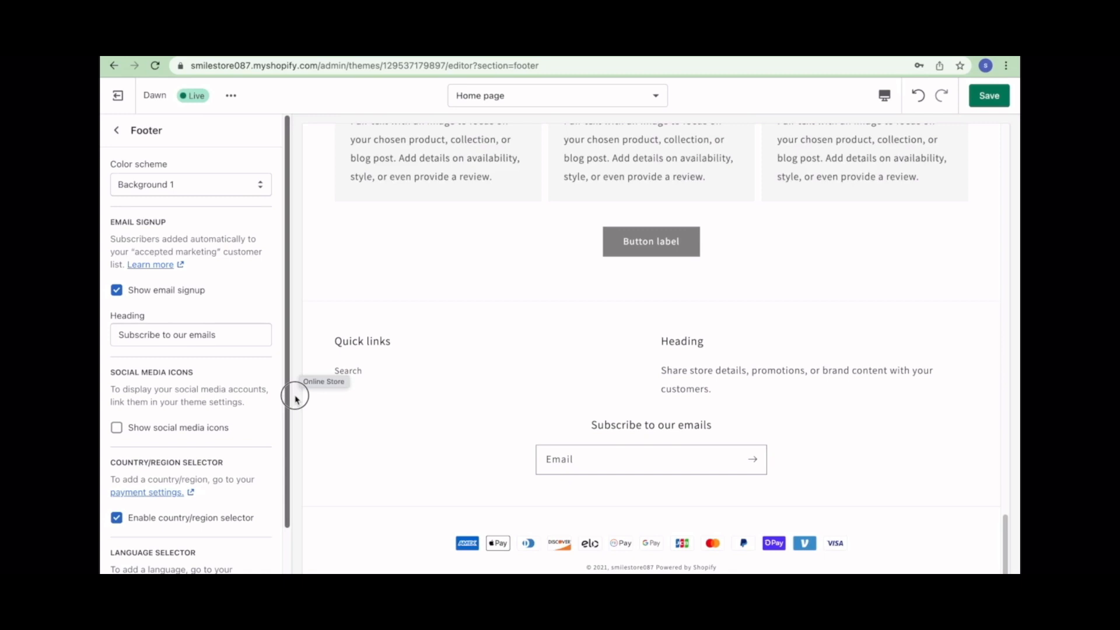
scroll(295, 443, "down", 1)
- Exit the theme editor and leave the page without saving changes
left_click(114, 132)
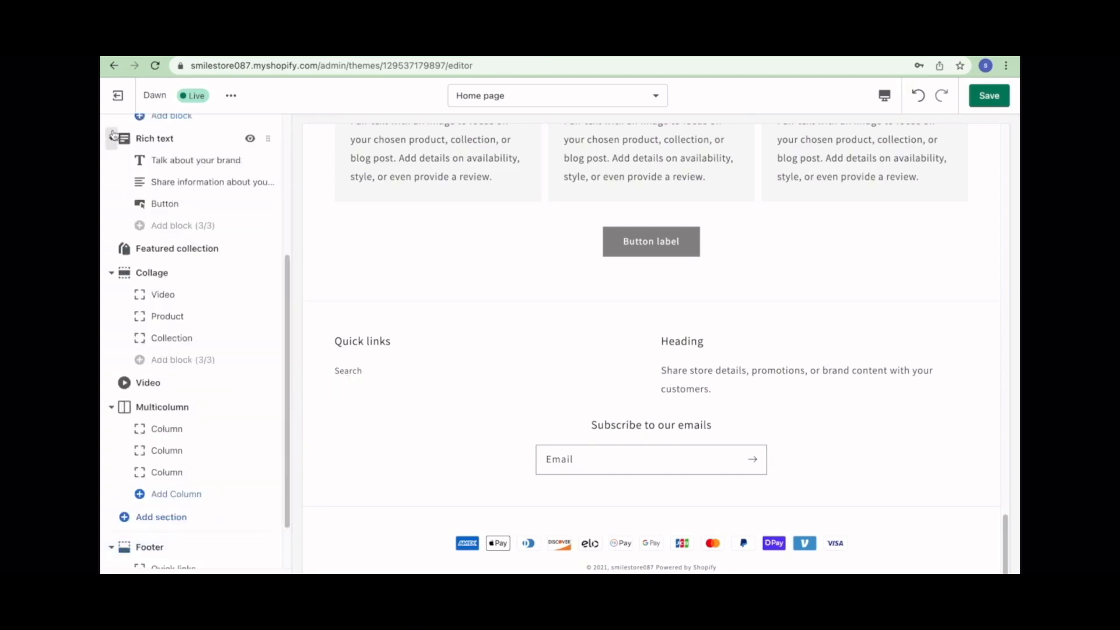
left_click(118, 95)
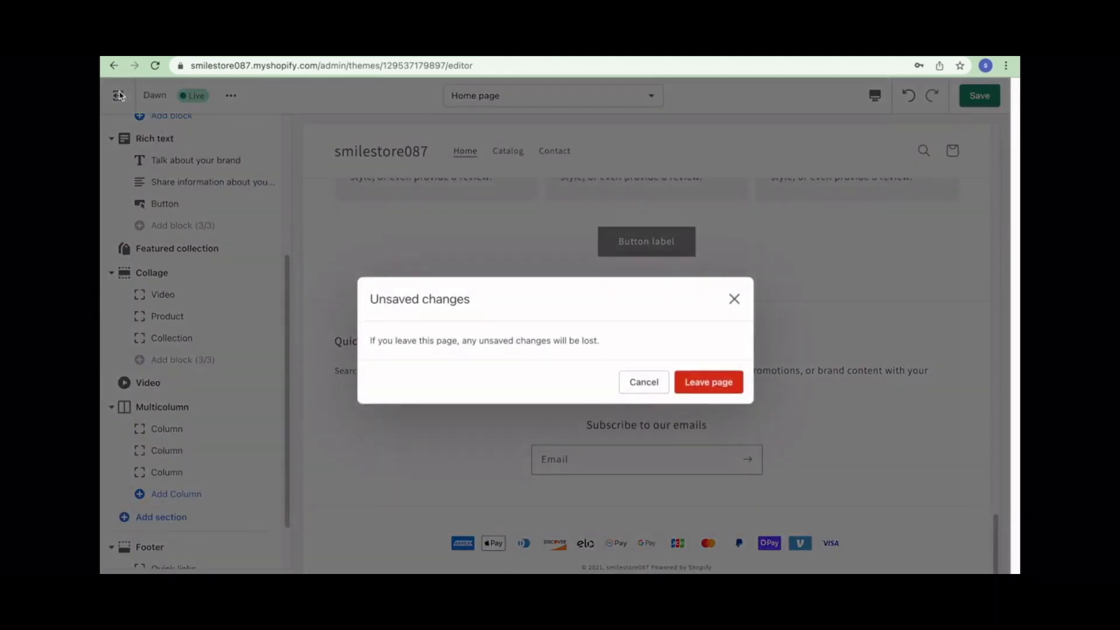
left_click(702, 382)
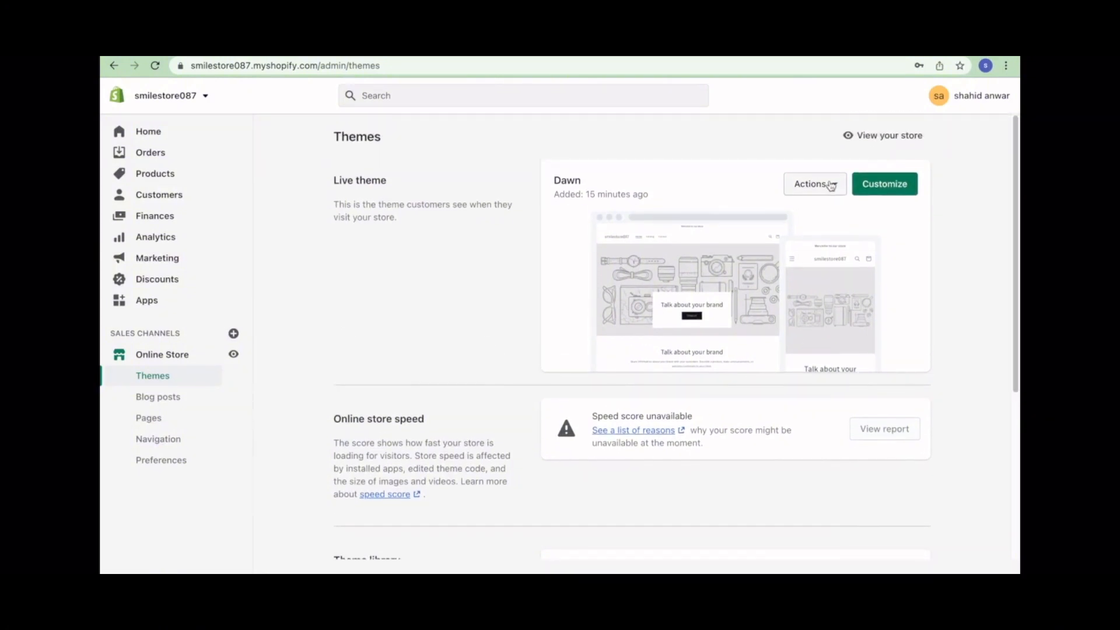
- Pick Supply from the free themes and add it to the theme library
scroll(827, 206, "down", 5)
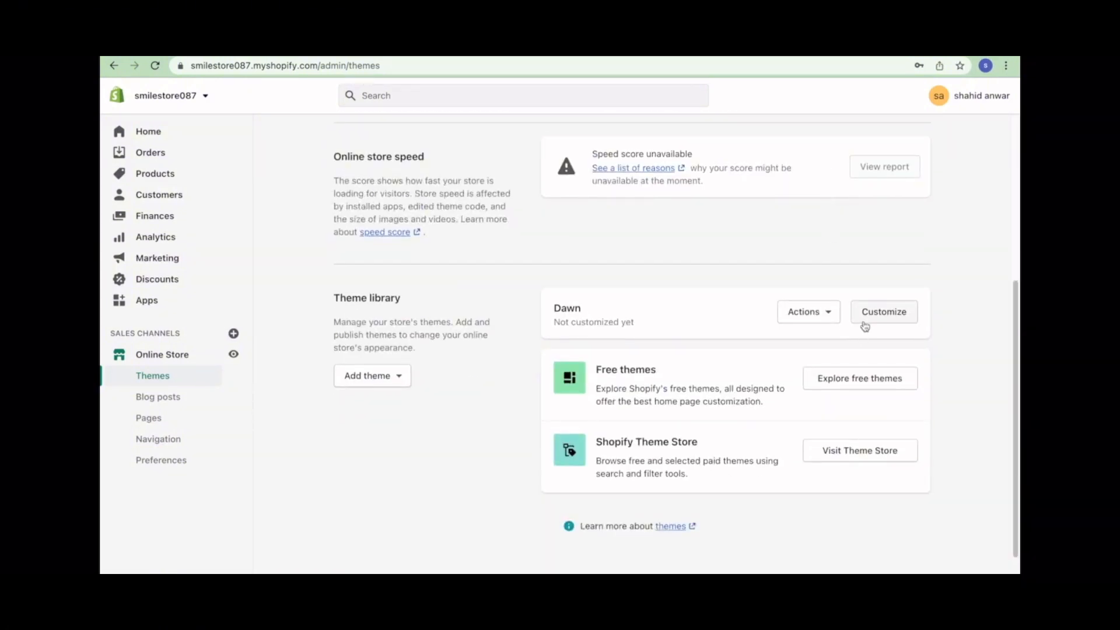
left_click(894, 379)
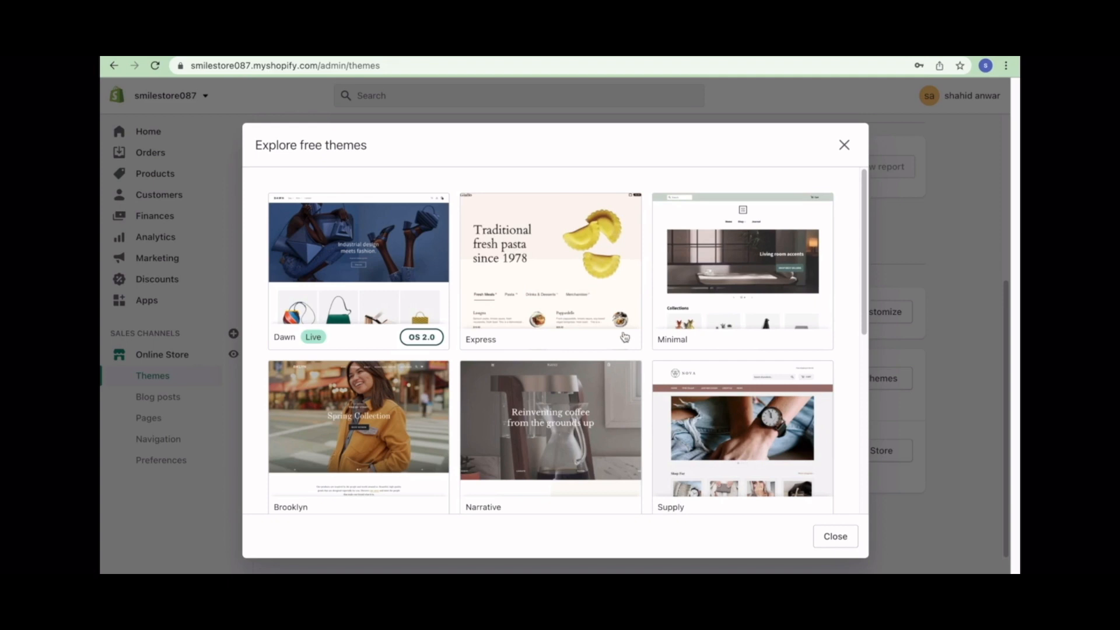
scroll(566, 275, "down", 3)
left_click(729, 221)
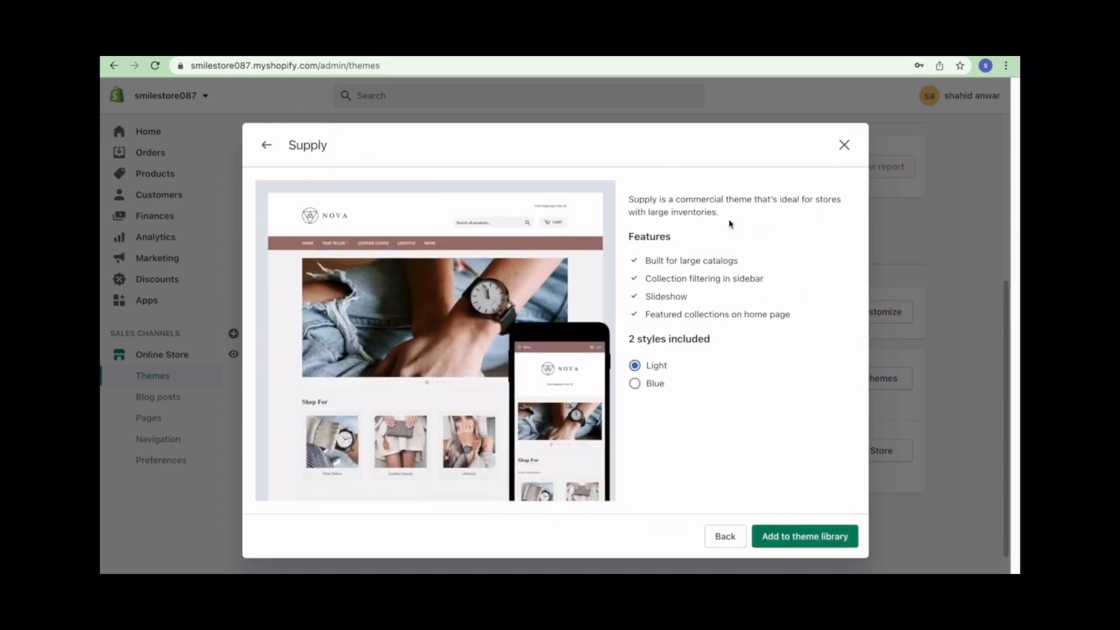
left_click(795, 534)
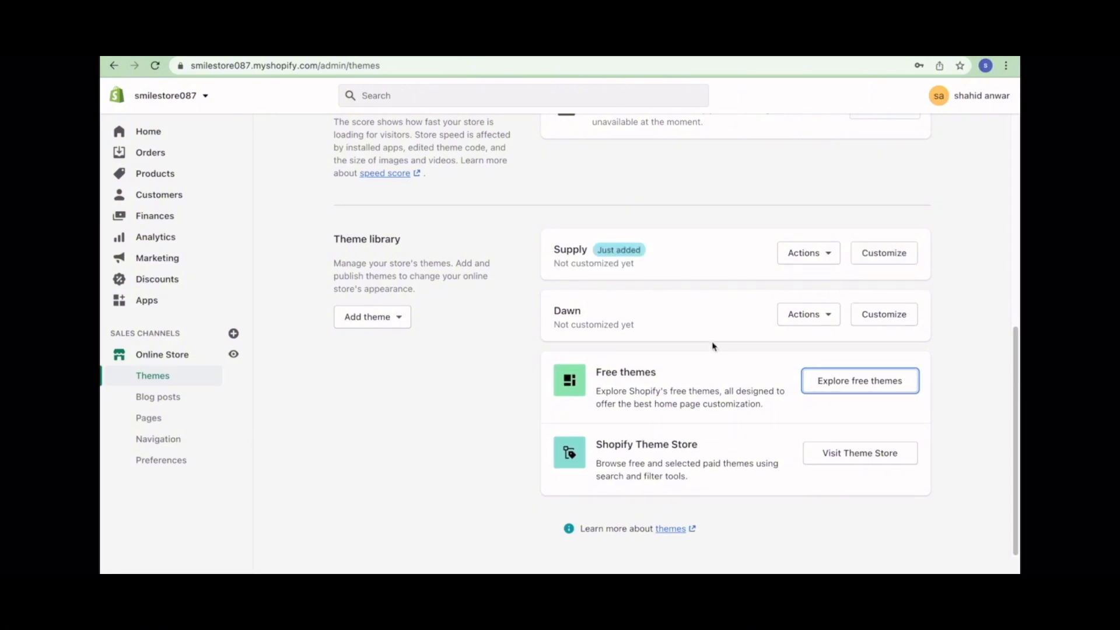
- Publish the Supply theme to the online store
left_click(811, 257)
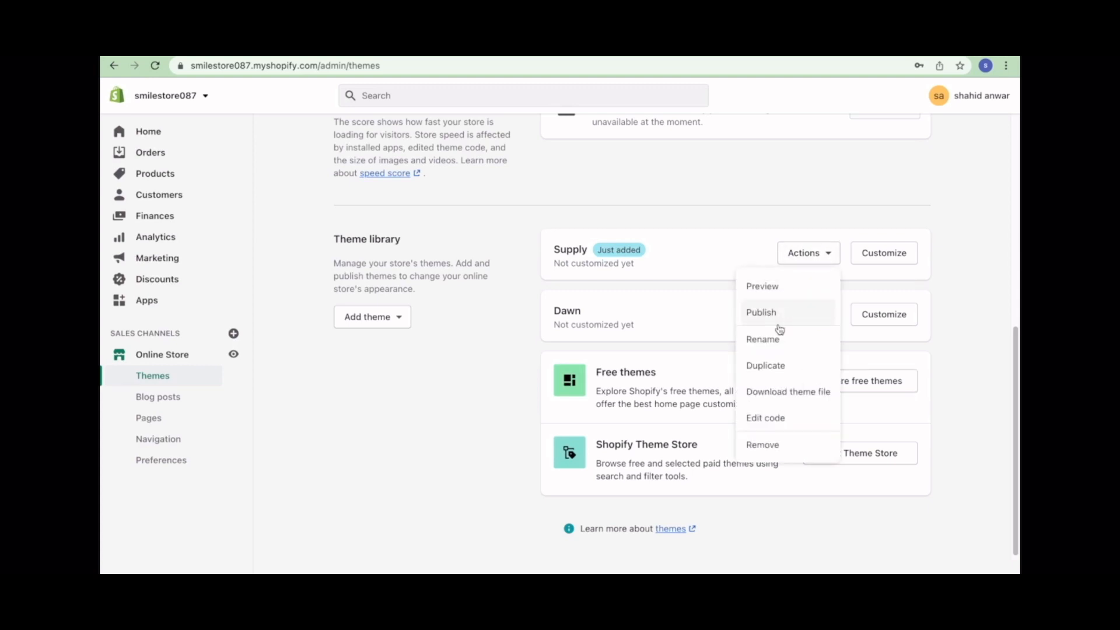
left_click(776, 315)
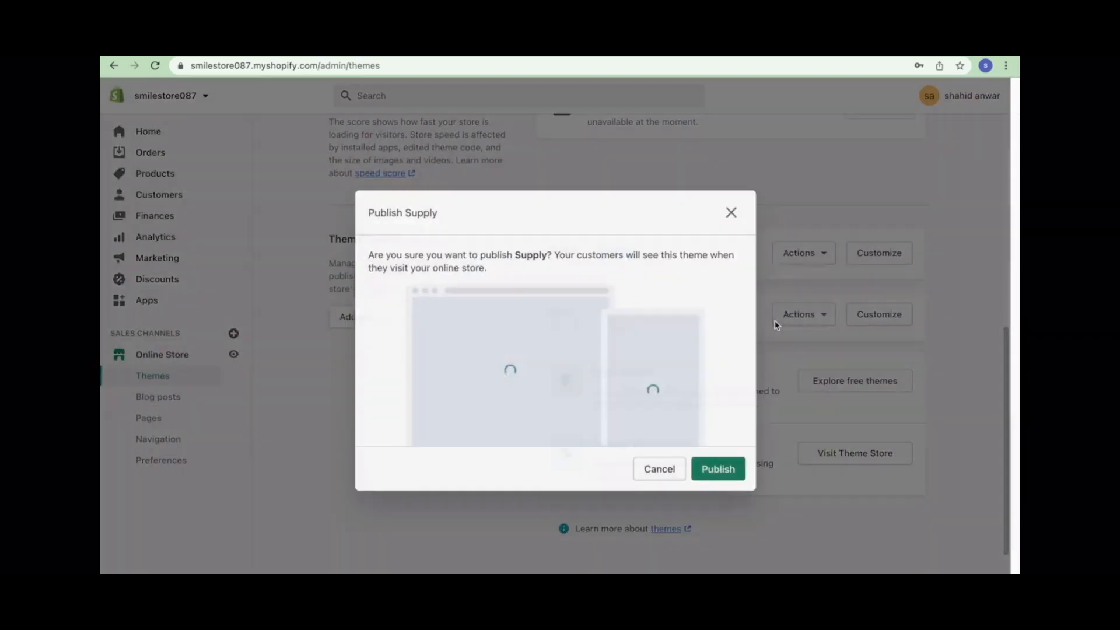
left_click(718, 477)
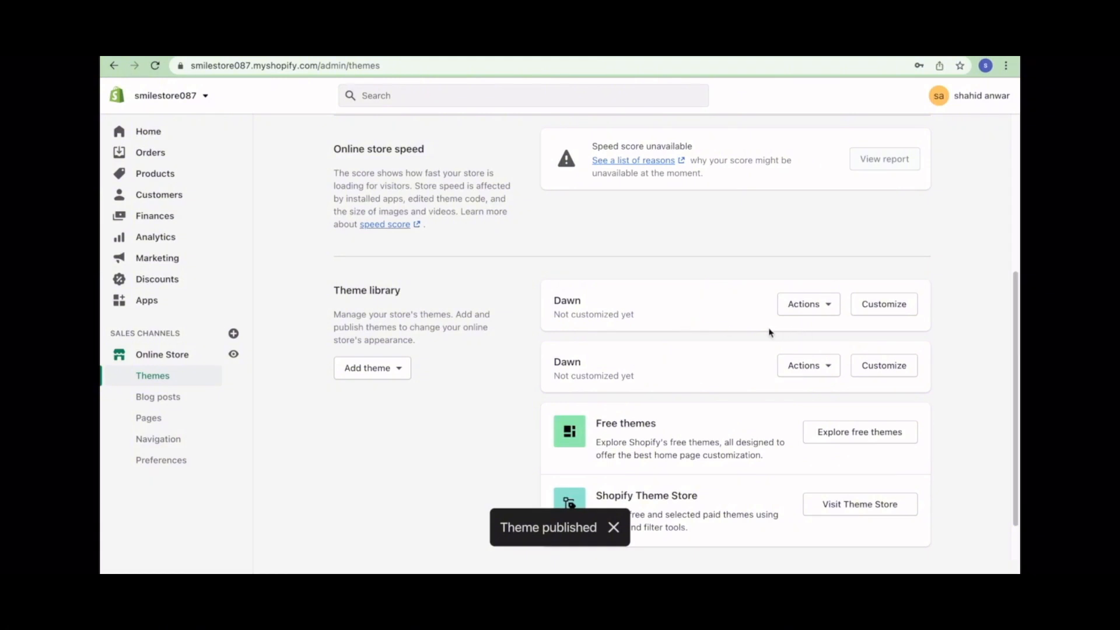
- Open the first unpublished Dawn theme in the theme editor
left_click(803, 305)
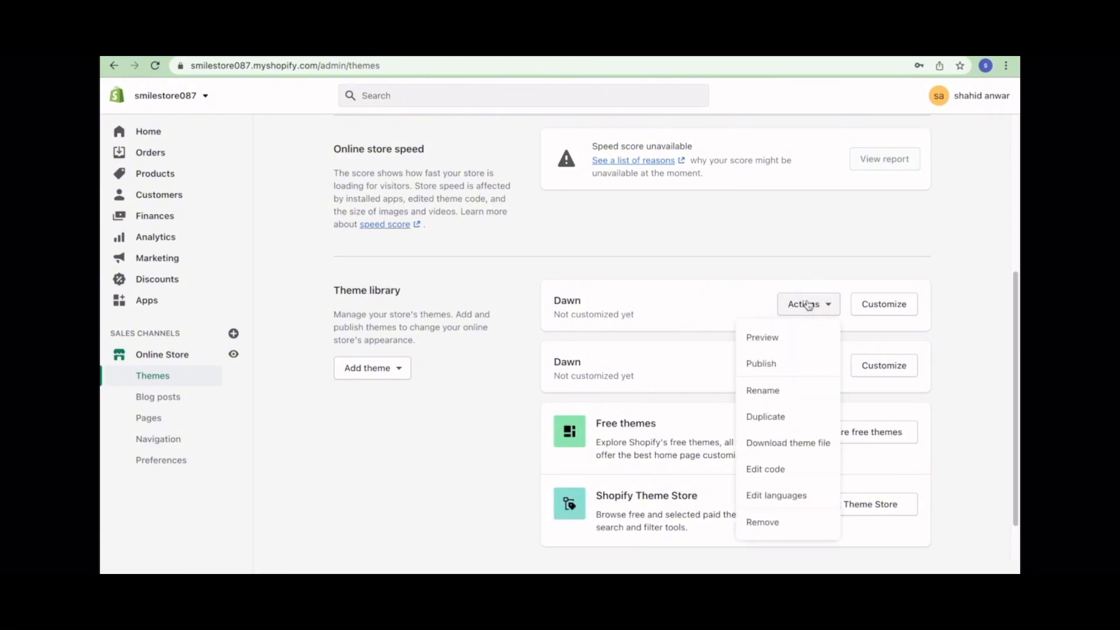
left_click(880, 244)
left_click(883, 304)
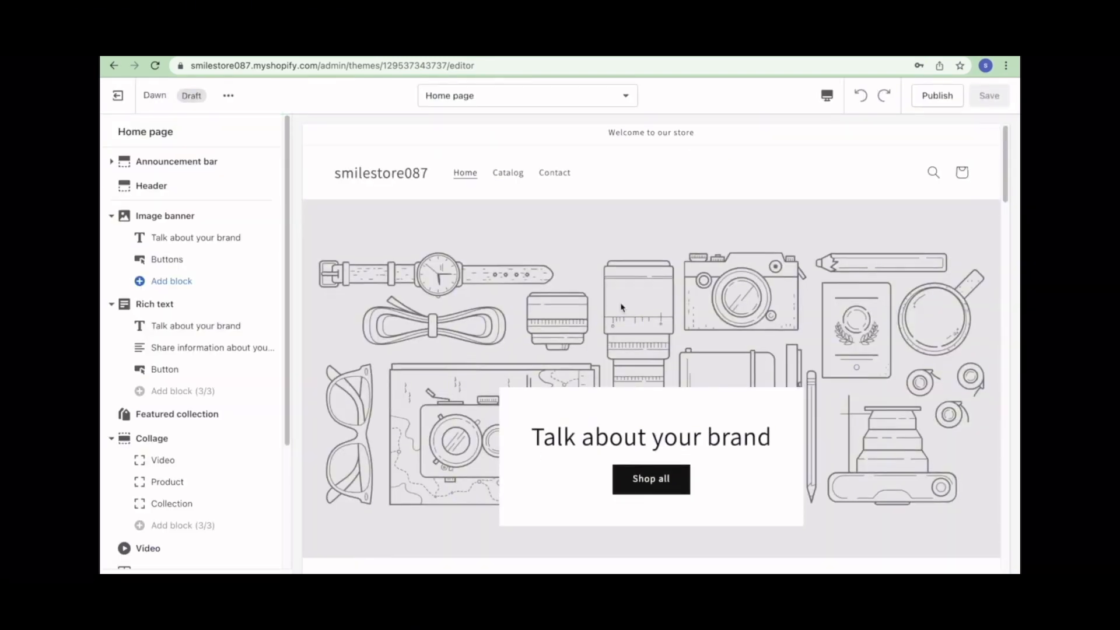
- Exit the Dawn editor to the themes list and customize the live Supply theme
scroll(620, 305, "down", 5)
scroll(265, 375, "down", 3)
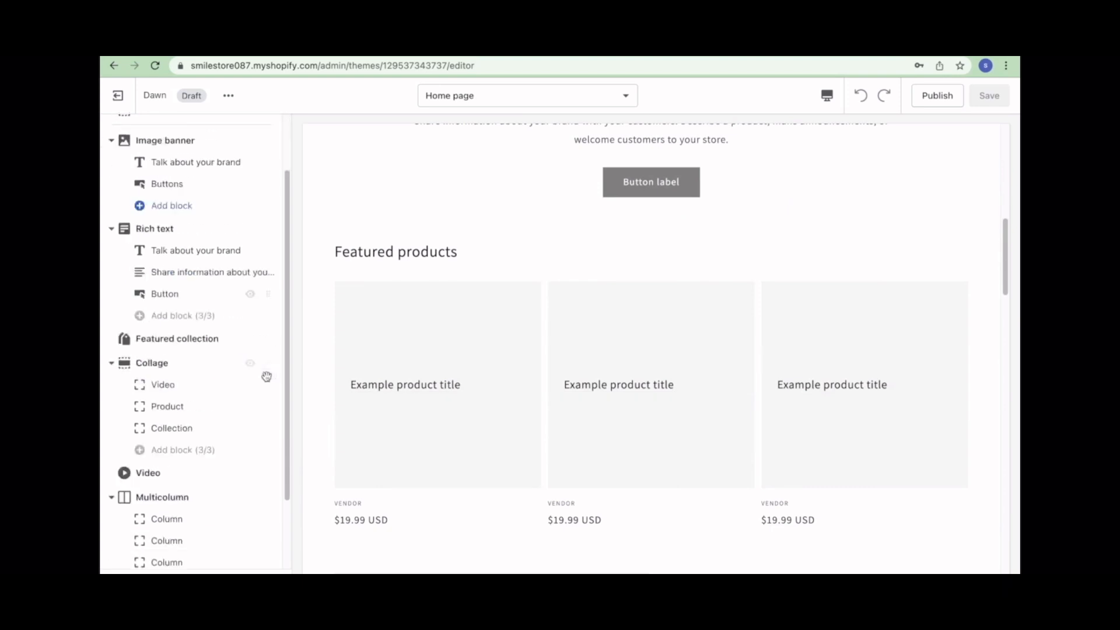
scroll(233, 291, "up", 3)
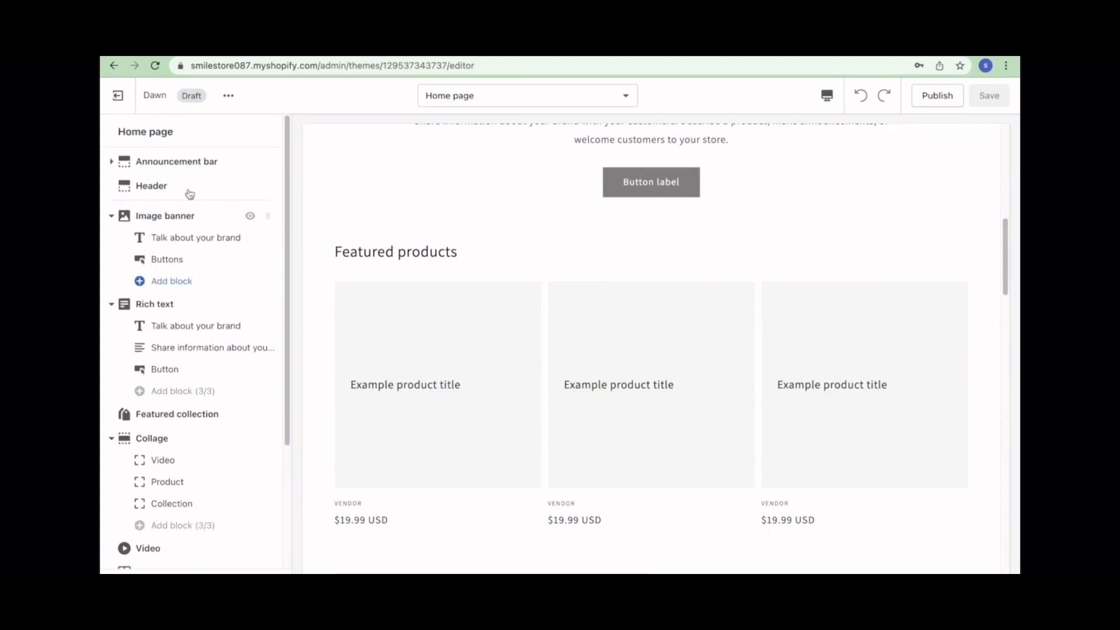
left_click(118, 95)
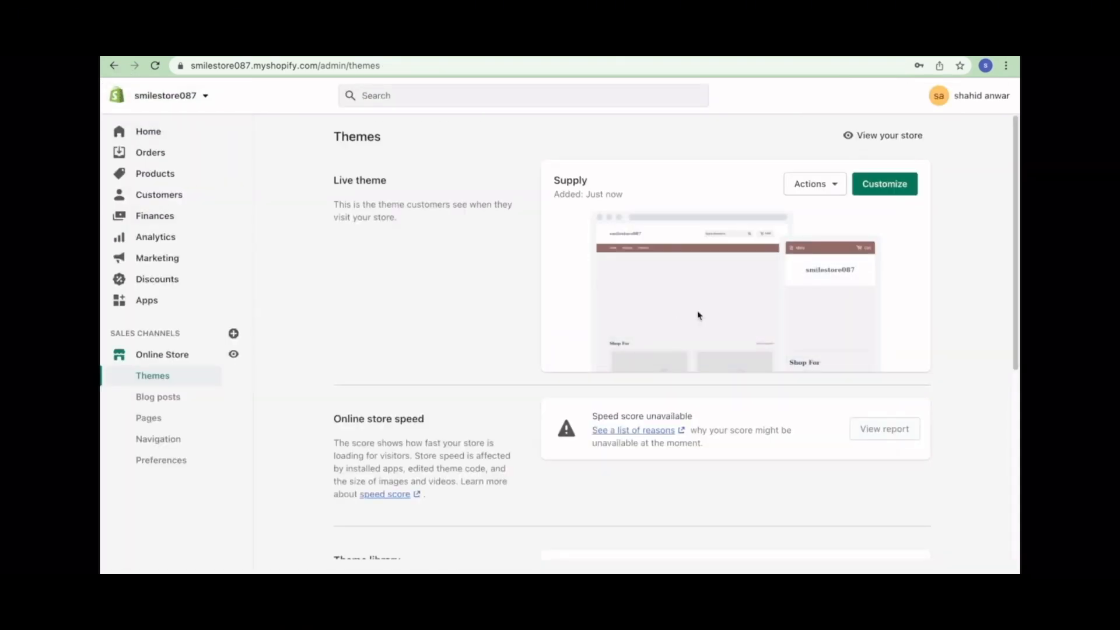
scroll(715, 340, "down", 5)
scroll(715, 343, "up", 5)
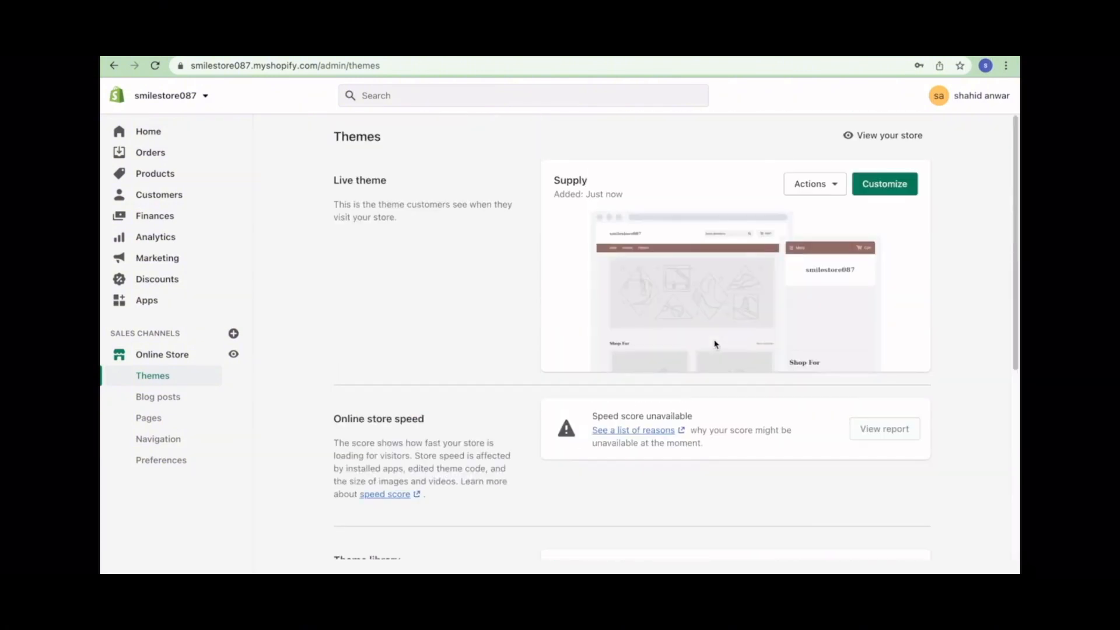
left_click(901, 191)
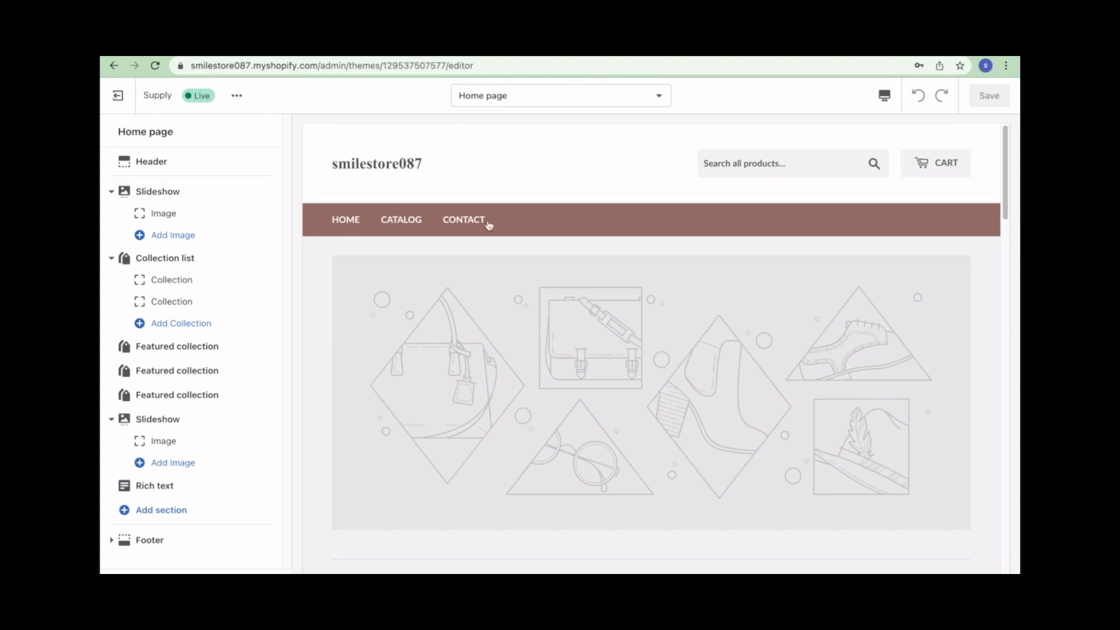
- Open the Supply Header settings and review the menu list, leaving Main menu as the header menu
scroll(504, 418, "down", 10)
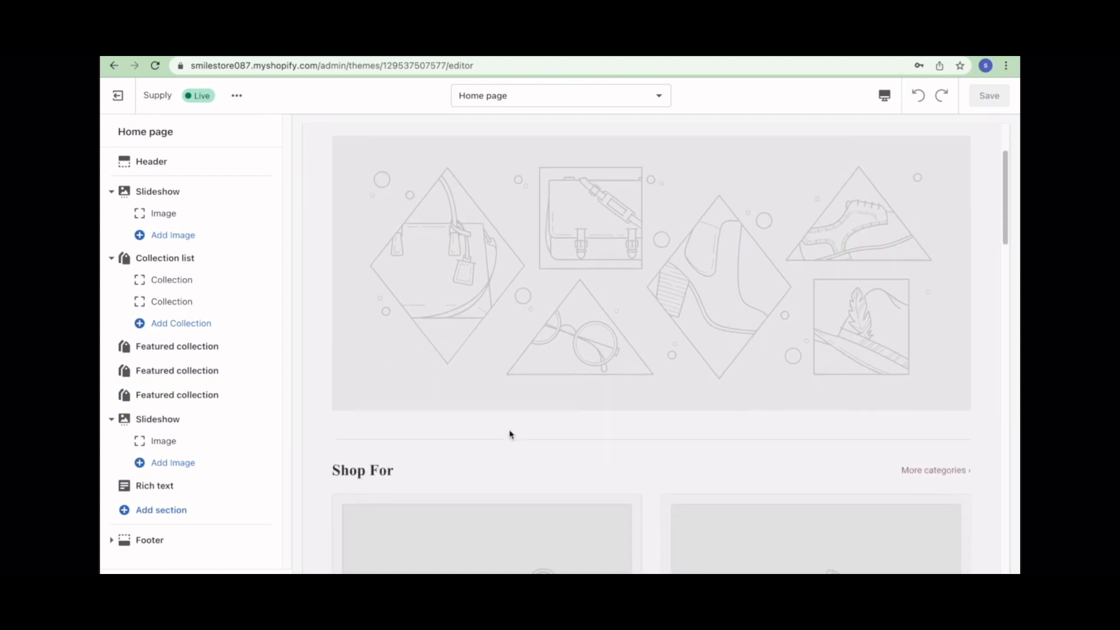
scroll(509, 433, "down", 10)
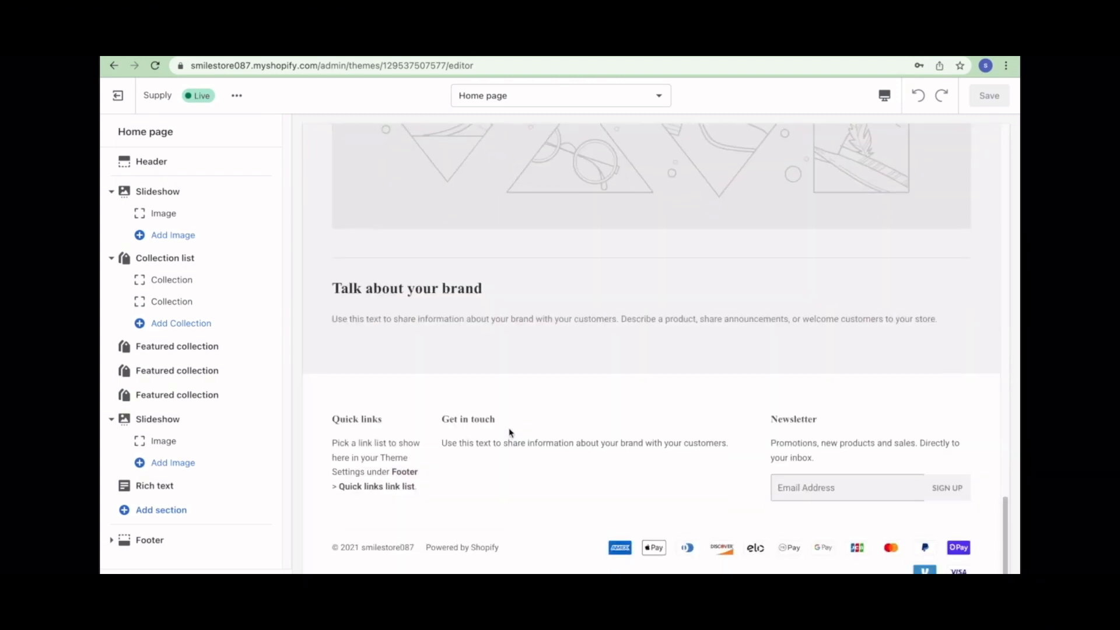
scroll(509, 432, "up", 20)
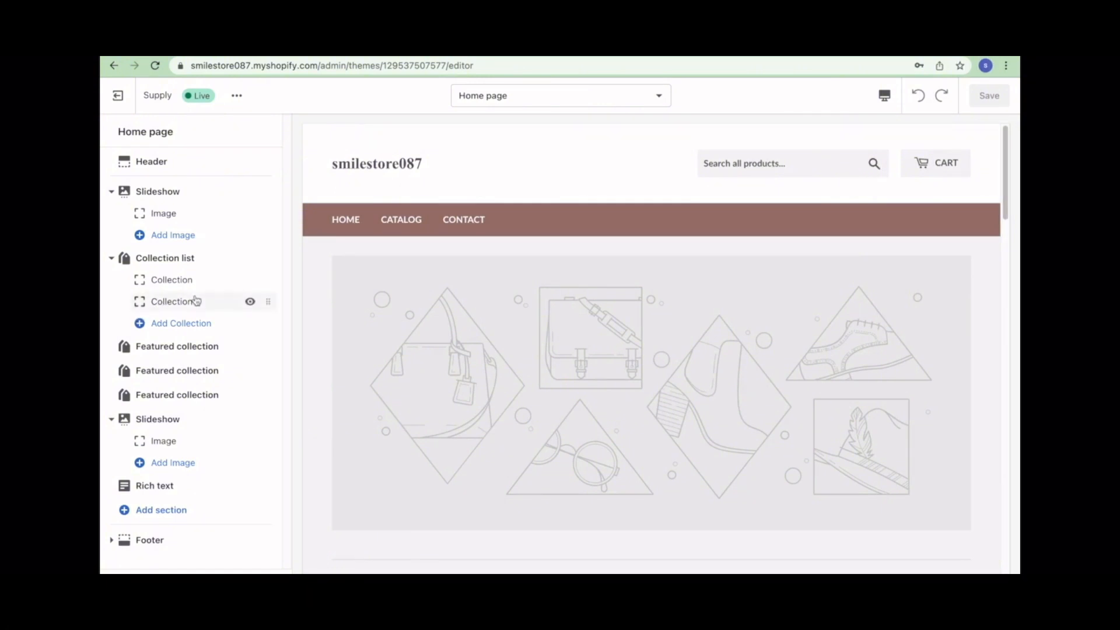
left_click(135, 162)
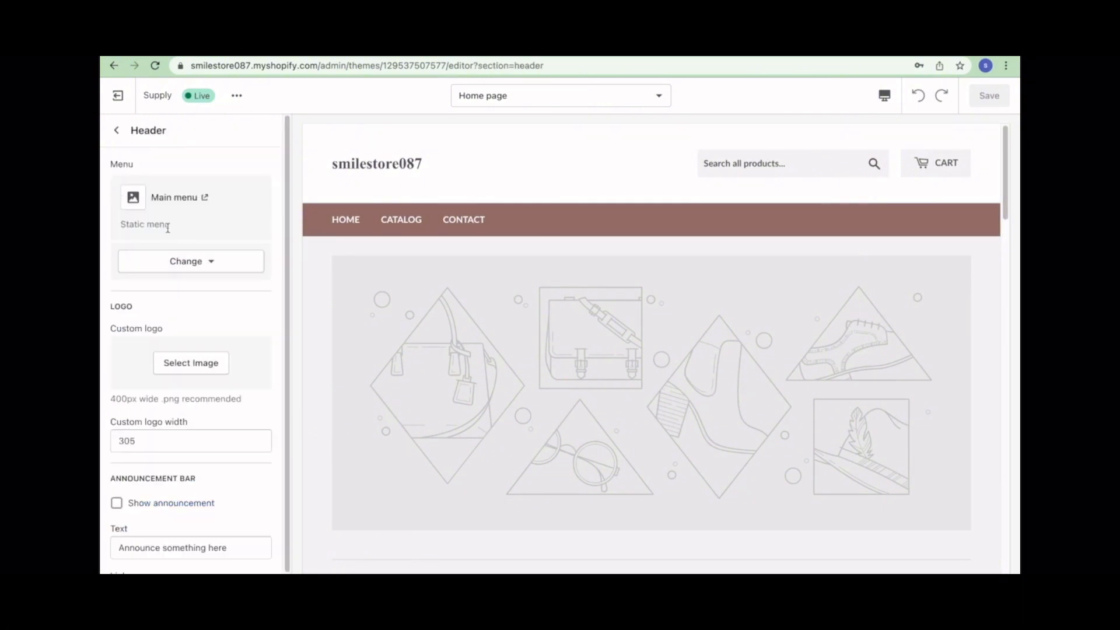
left_click(193, 267)
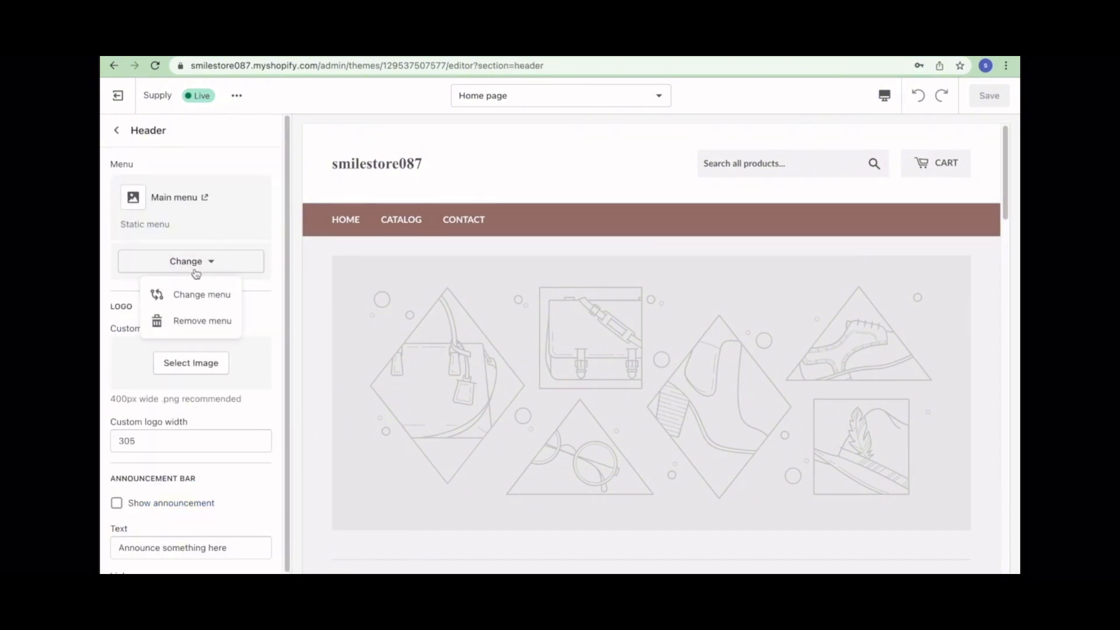
left_click(200, 293)
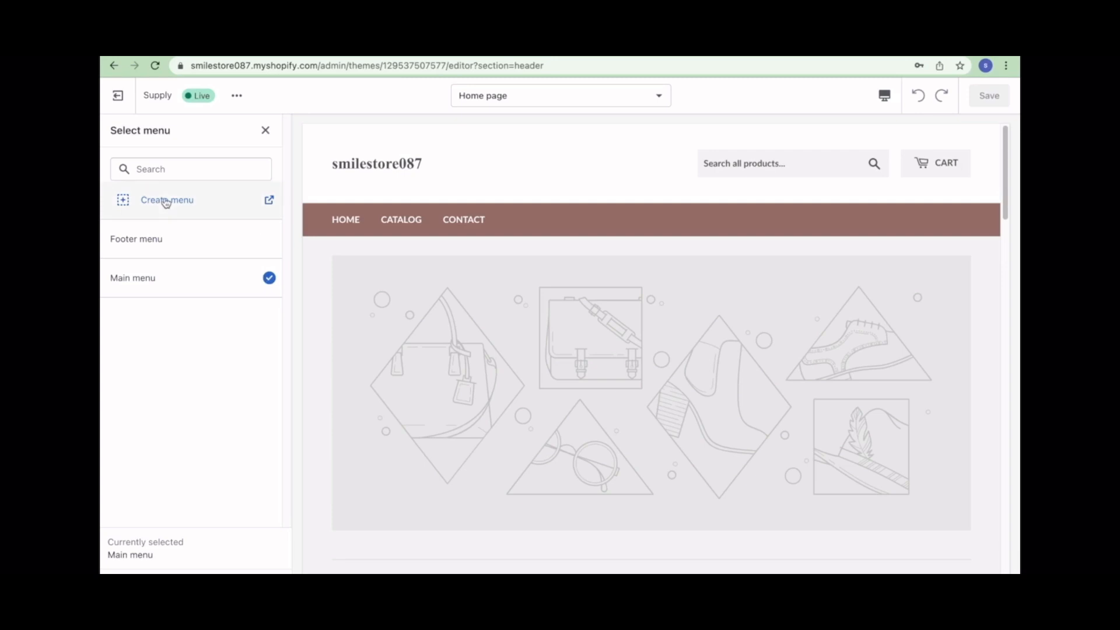
left_click(264, 130)
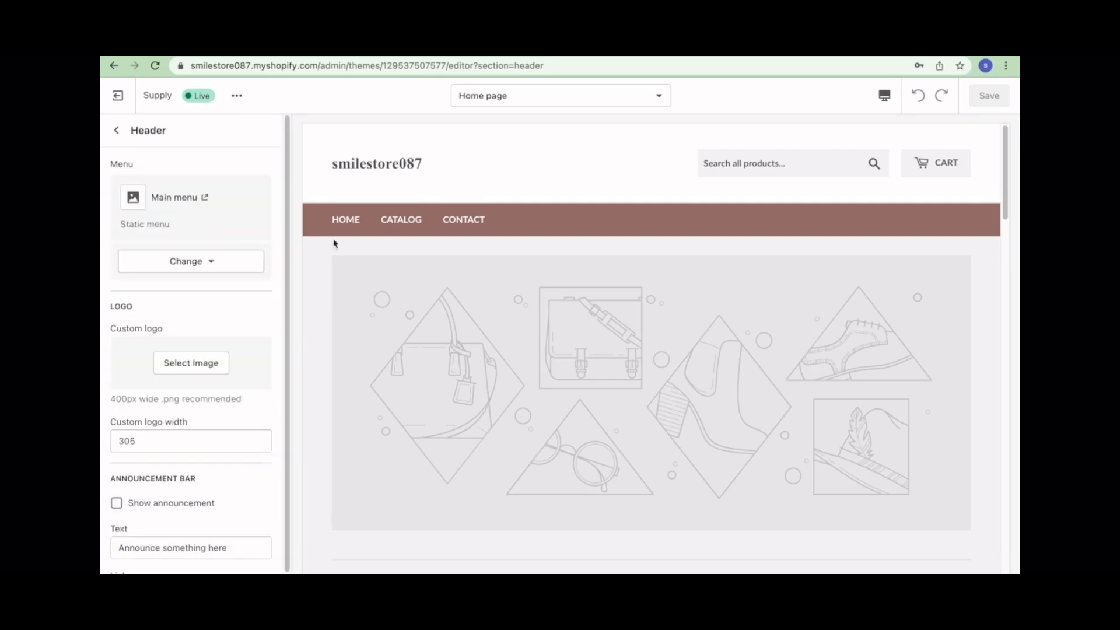
- Set the header's custom logo to the jade-roller photo from the Free images Staff Favorites
scroll(327, 272, "down", 2)
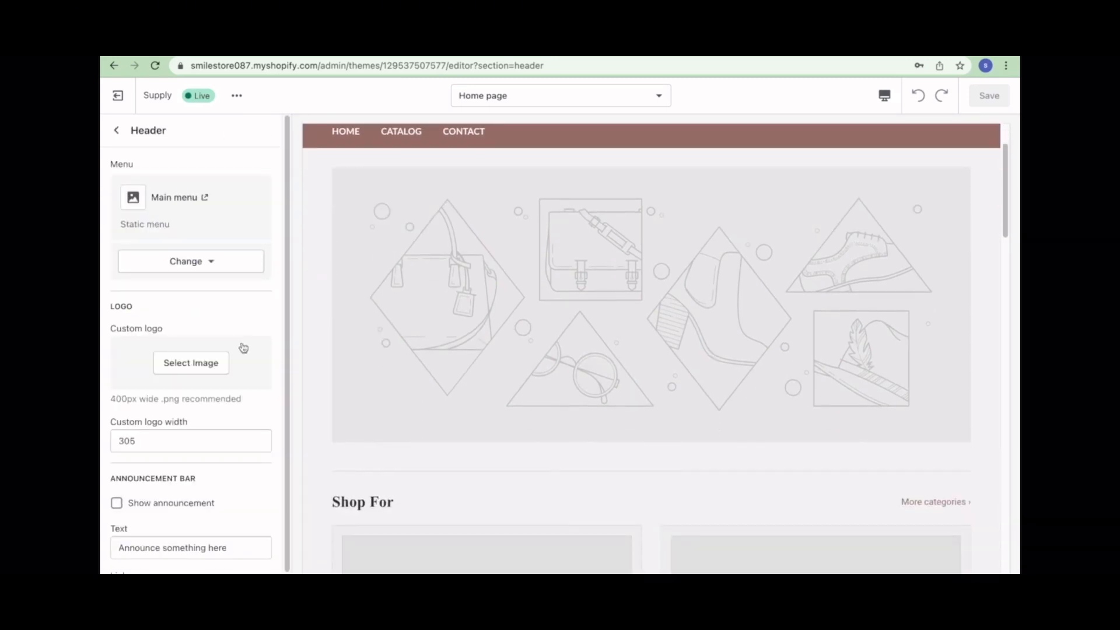
left_click(204, 363)
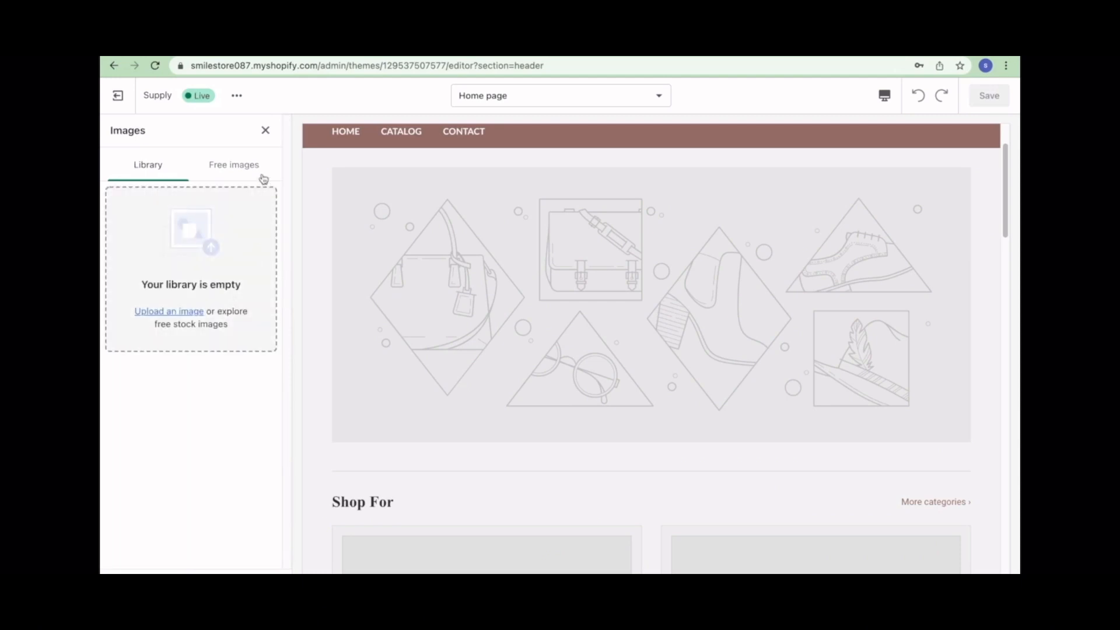
left_click(242, 172)
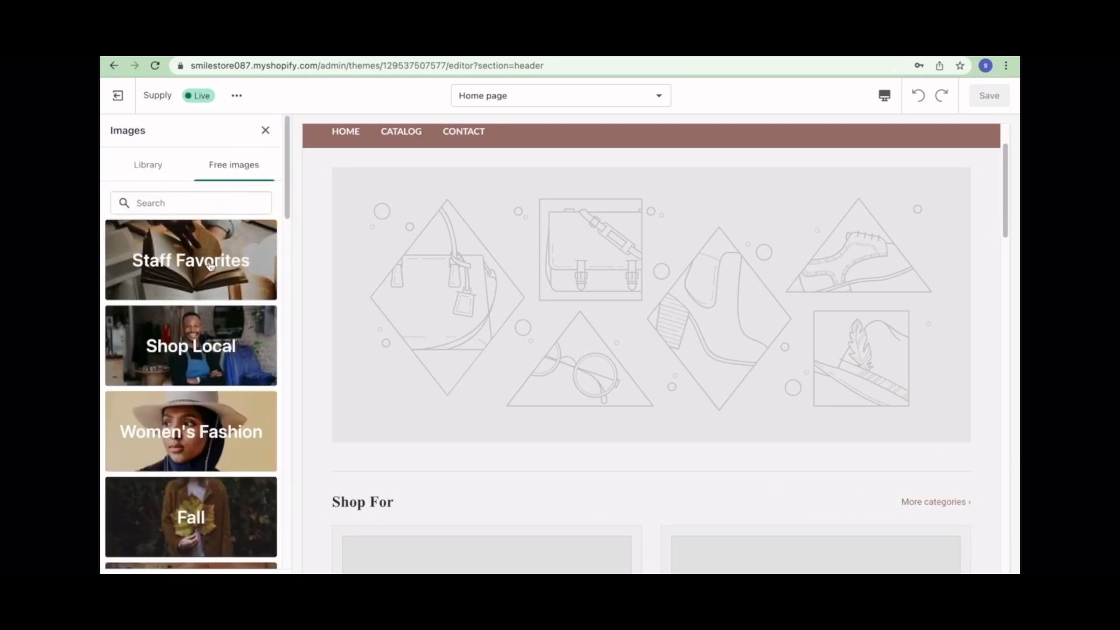
left_click(211, 265)
scroll(204, 274, "down", 7)
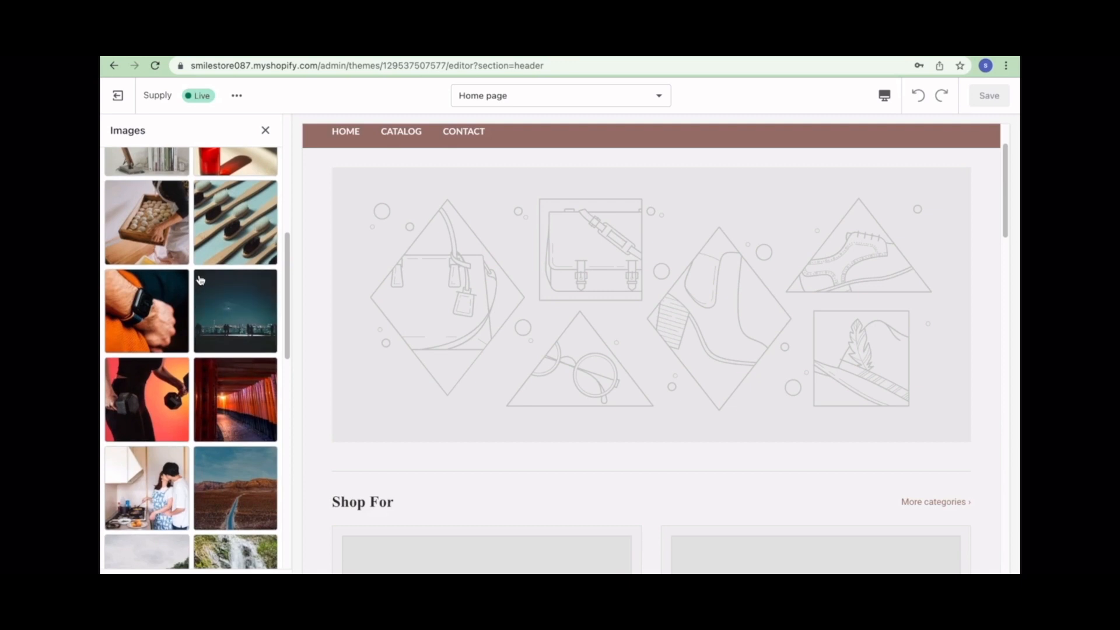
scroll(200, 280, "down", 6)
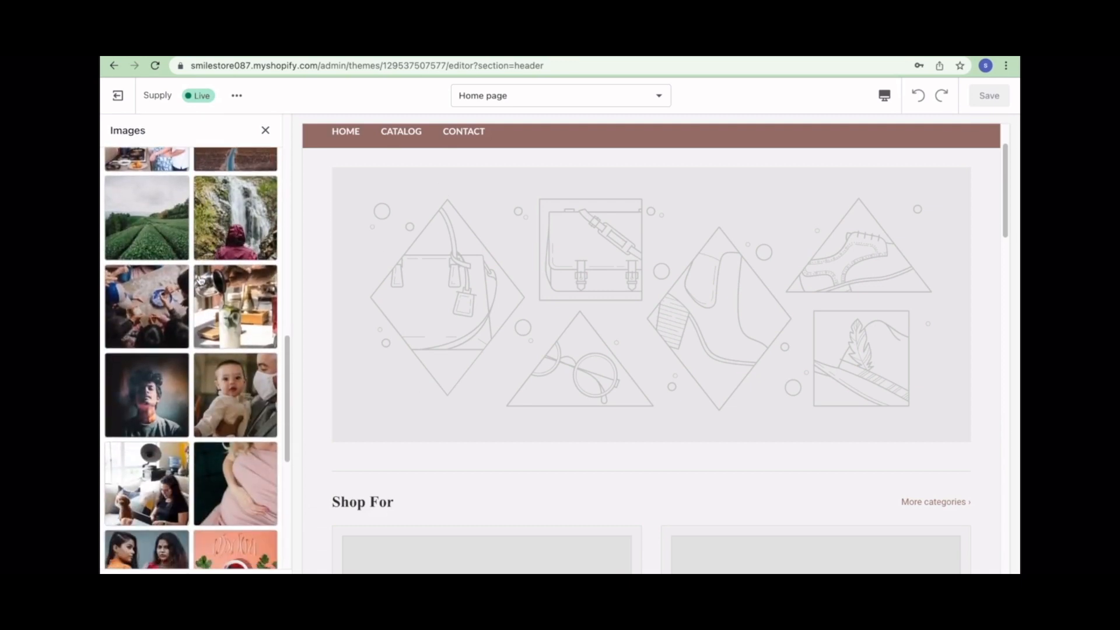
scroll(200, 280, "down", 6)
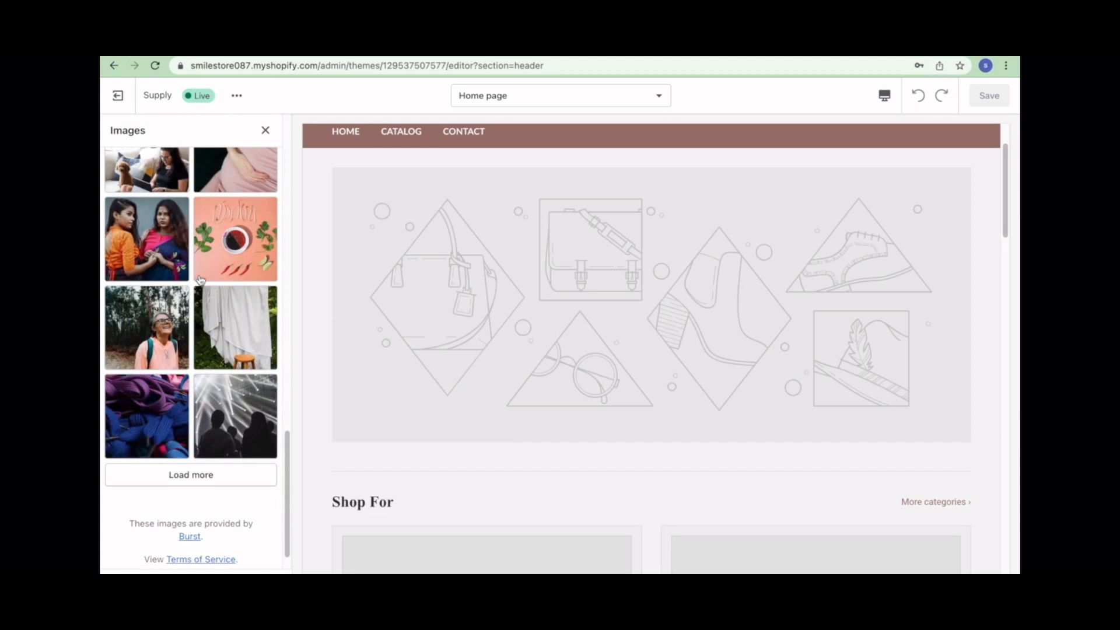
scroll(233, 260, "up", 20)
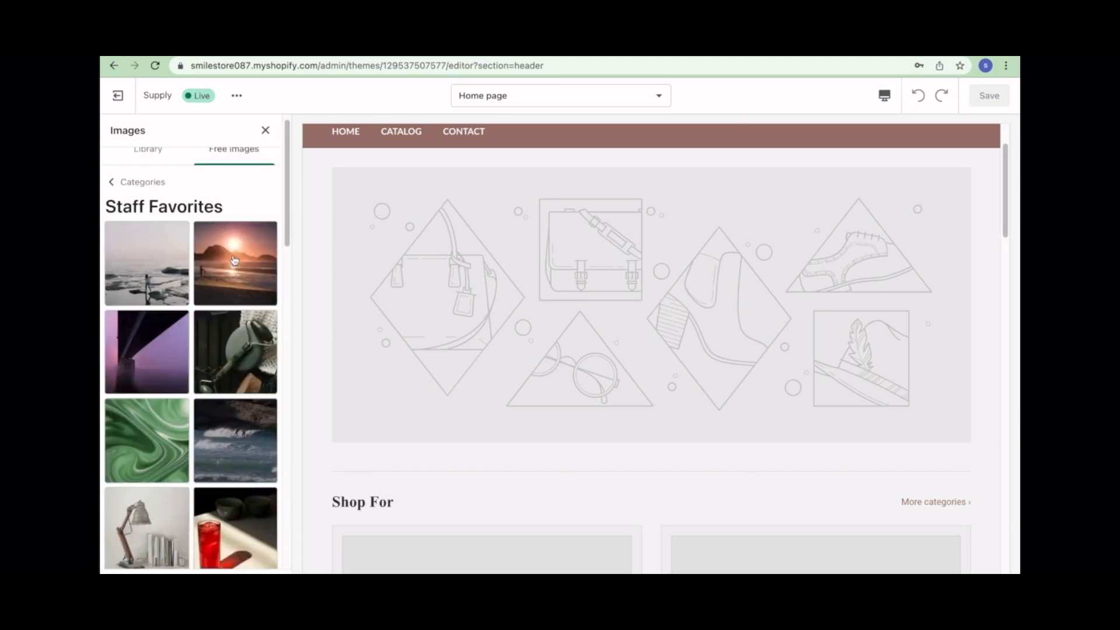
left_click(231, 366)
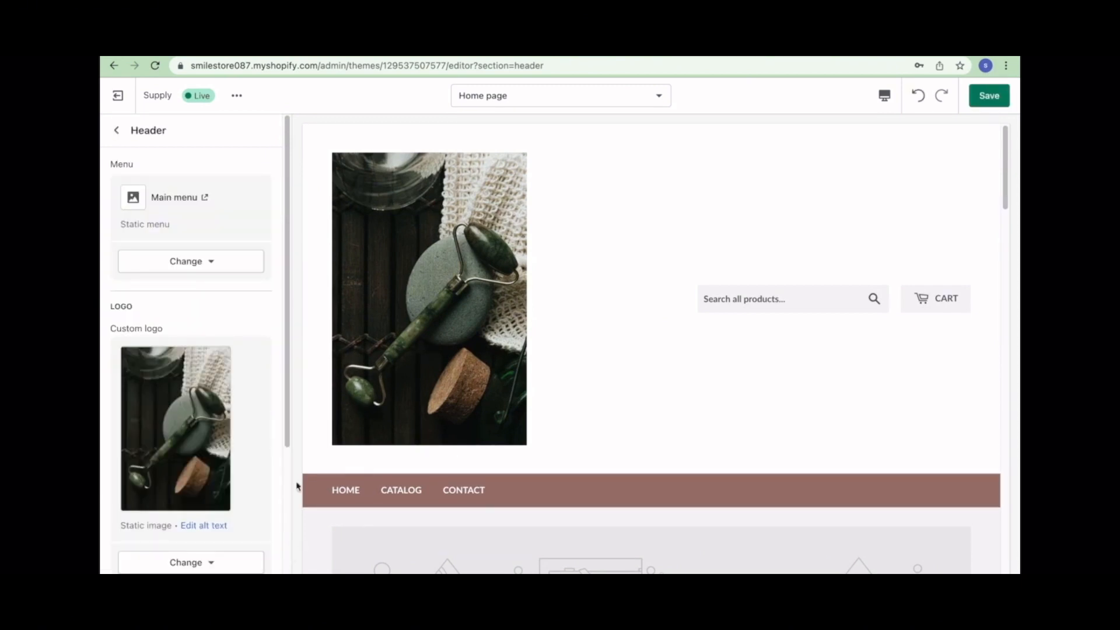
- Change the custom logo width to 100 and begin replacing the announcement text with 'welcome to our store'
scroll(360, 473, "down", 5)
scroll(187, 458, "down", 4)
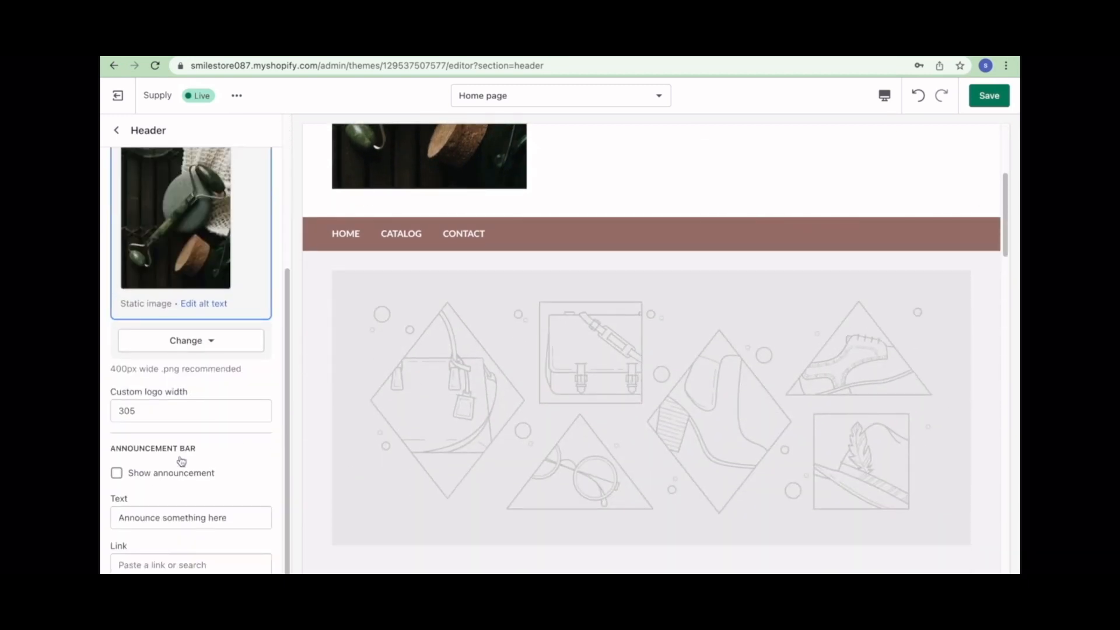
left_click_drag(149, 411, 101, 414)
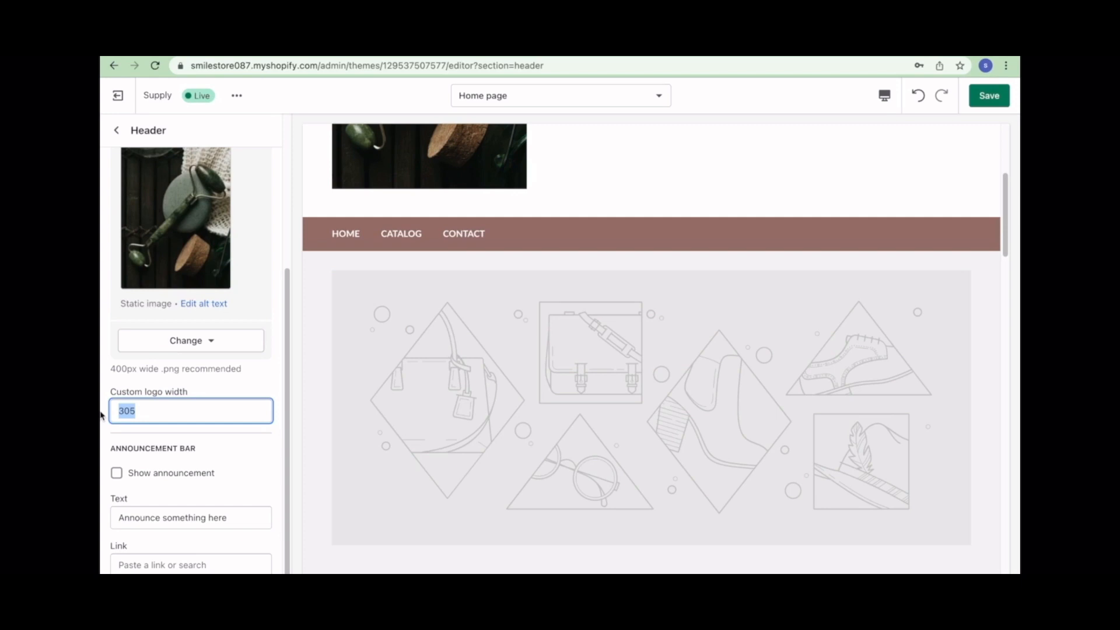
type("200")
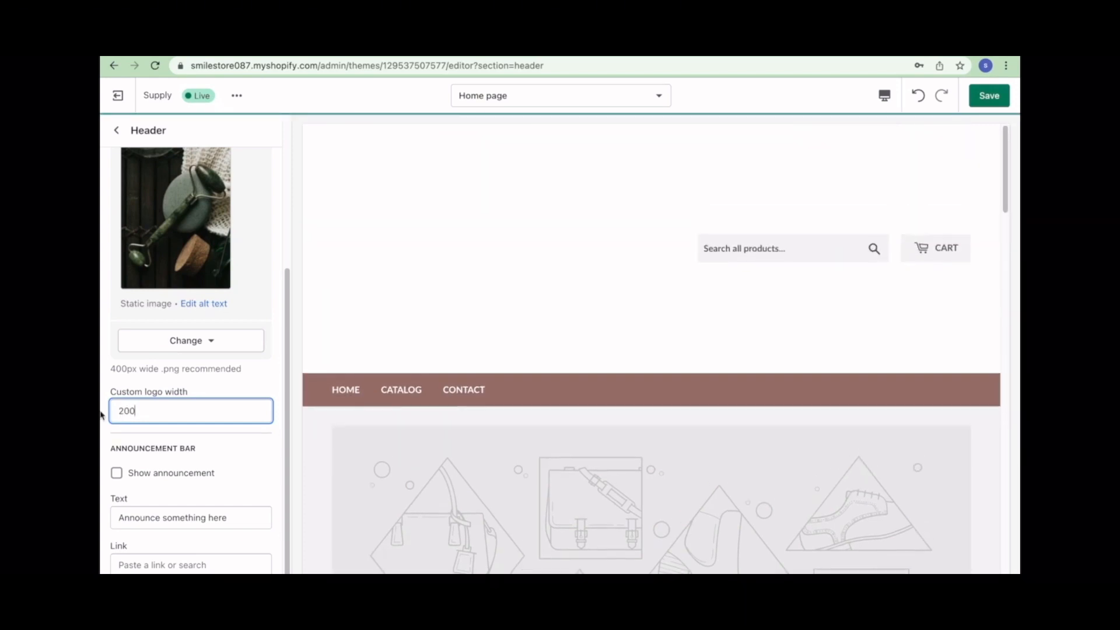
left_click_drag(142, 415, 103, 413)
type("1")
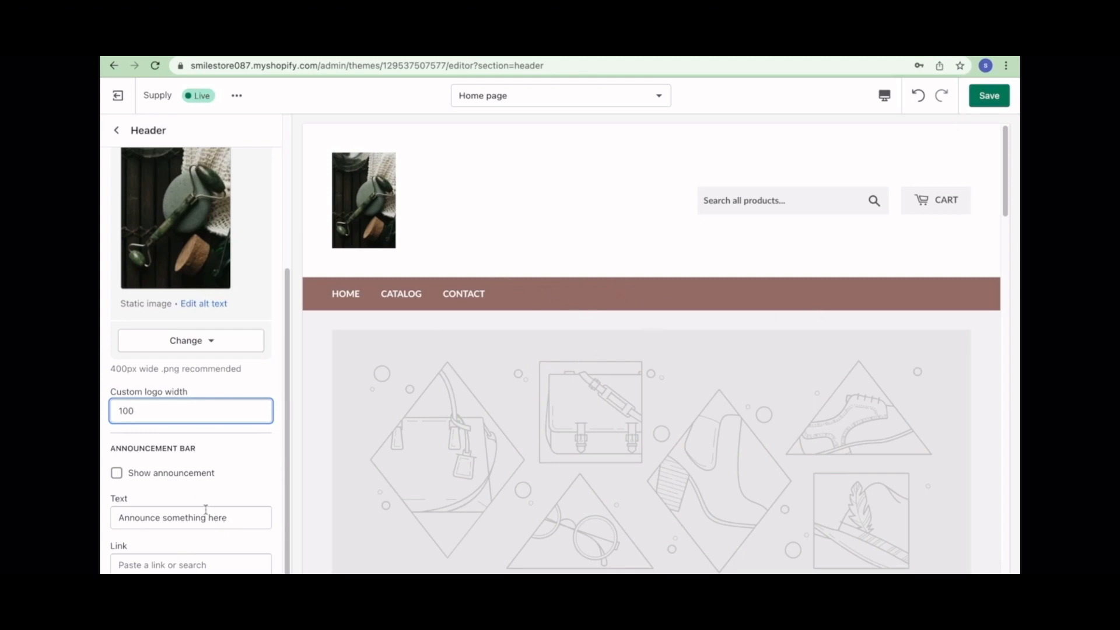
left_click_drag(229, 528, 103, 493)
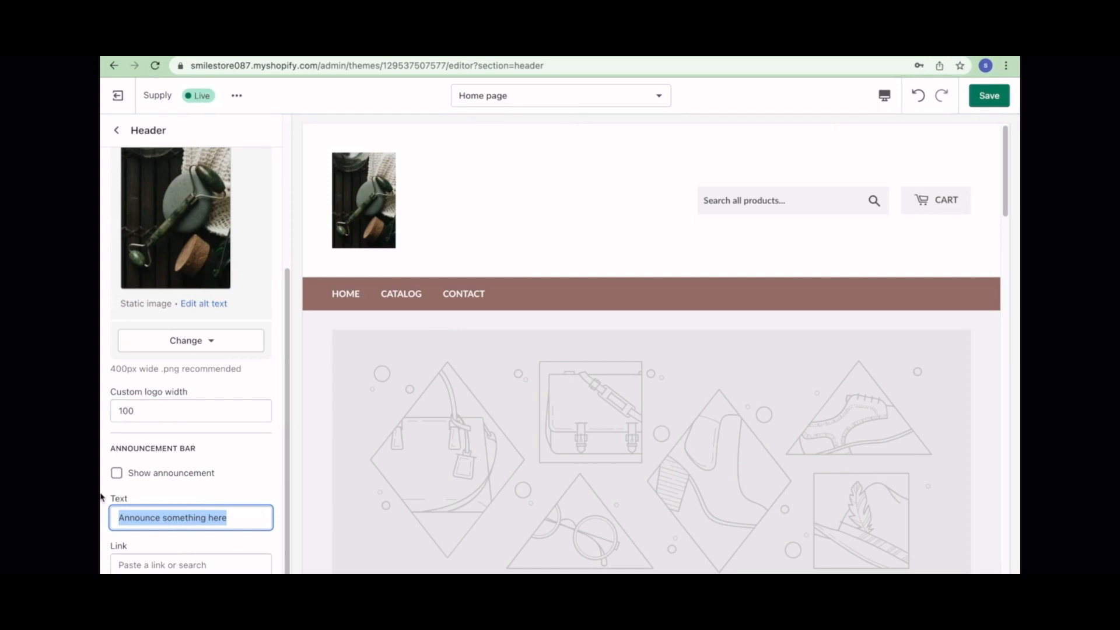
type("welcome ")
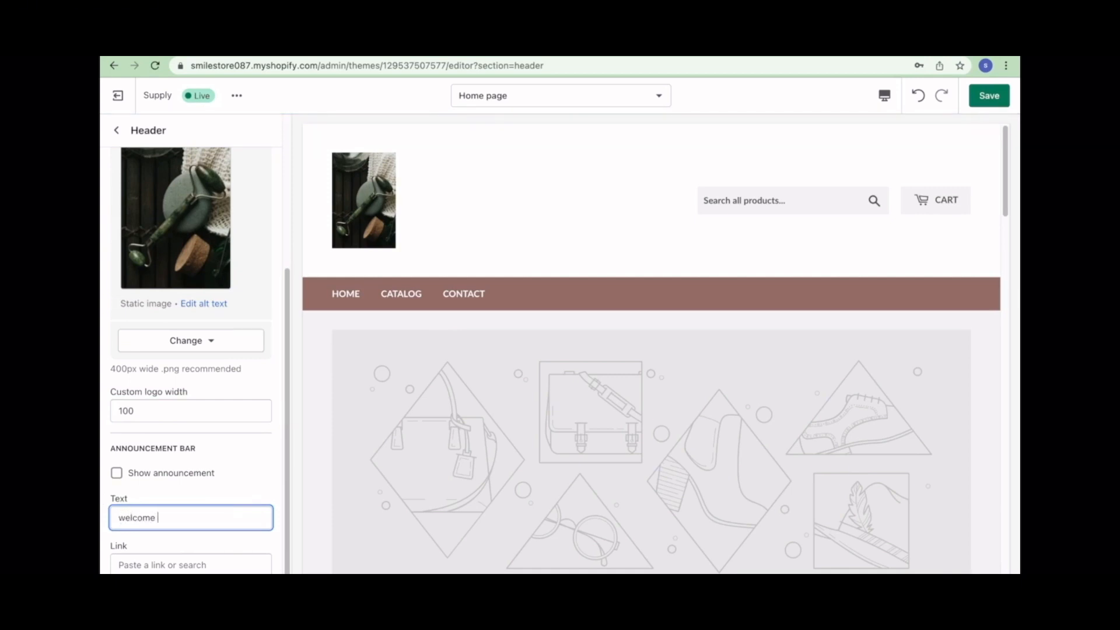
type("to y")
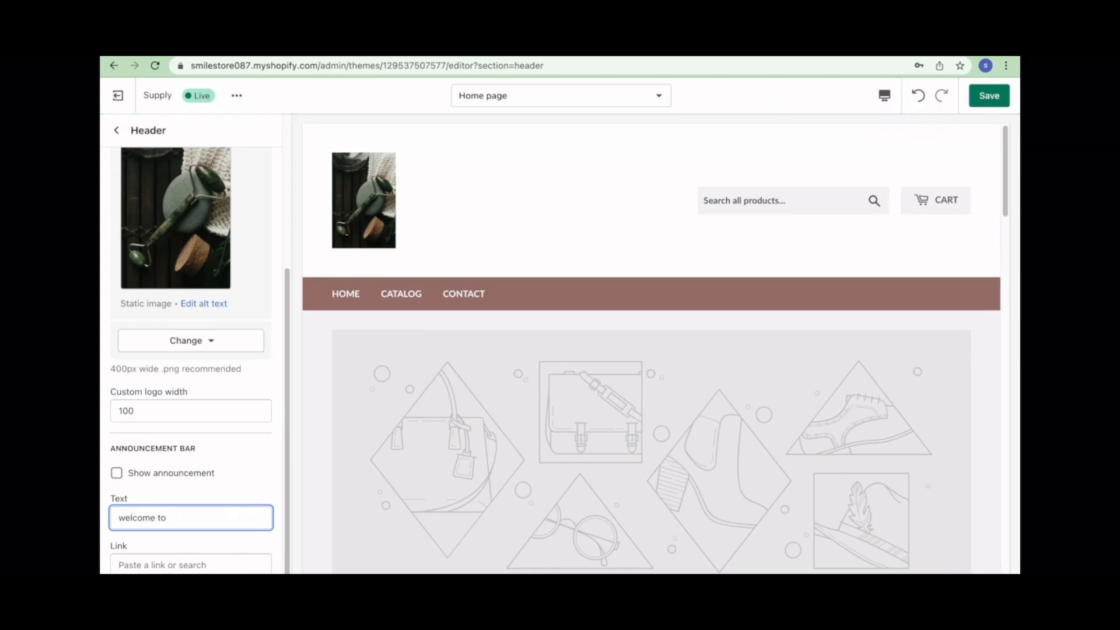
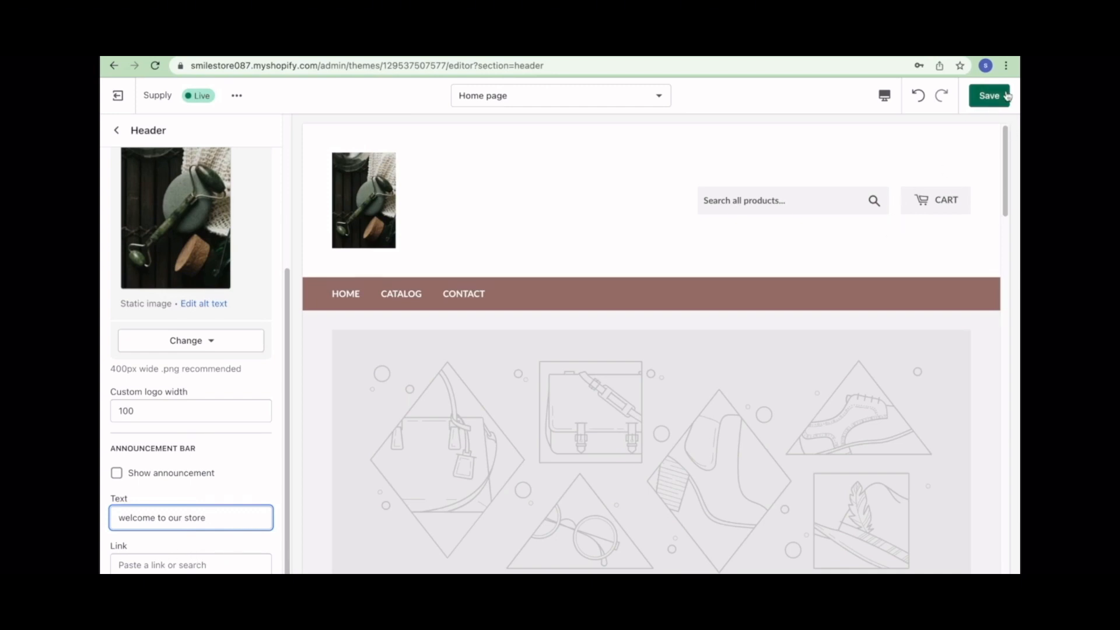
- Save the header edits with the 'welcome to our store' announcement text and return to the sections list
left_click(989, 95)
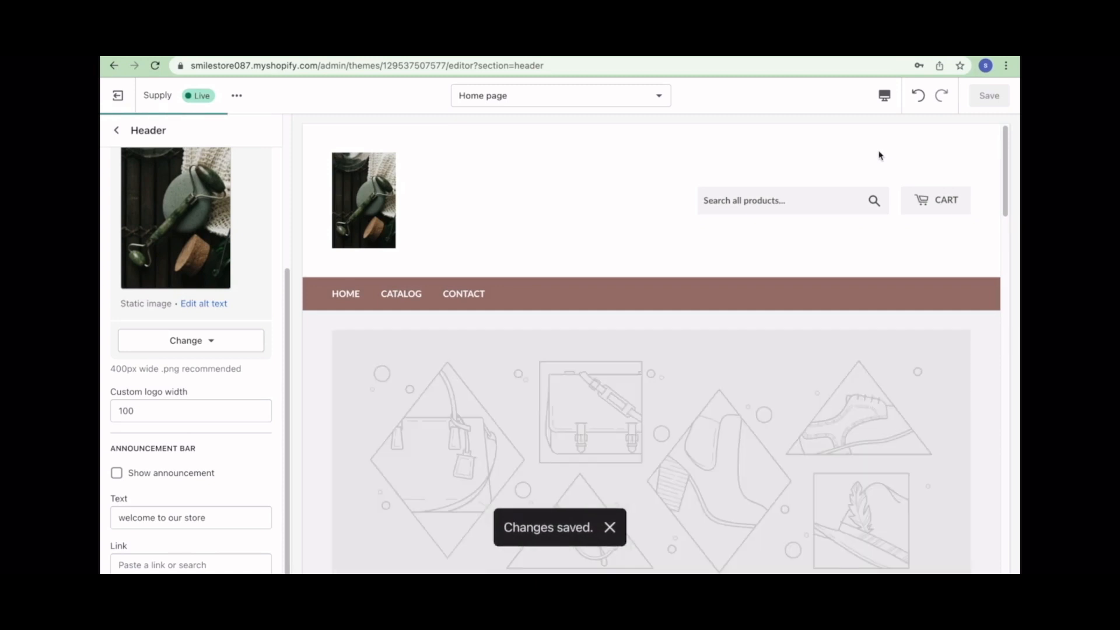
left_click(116, 130)
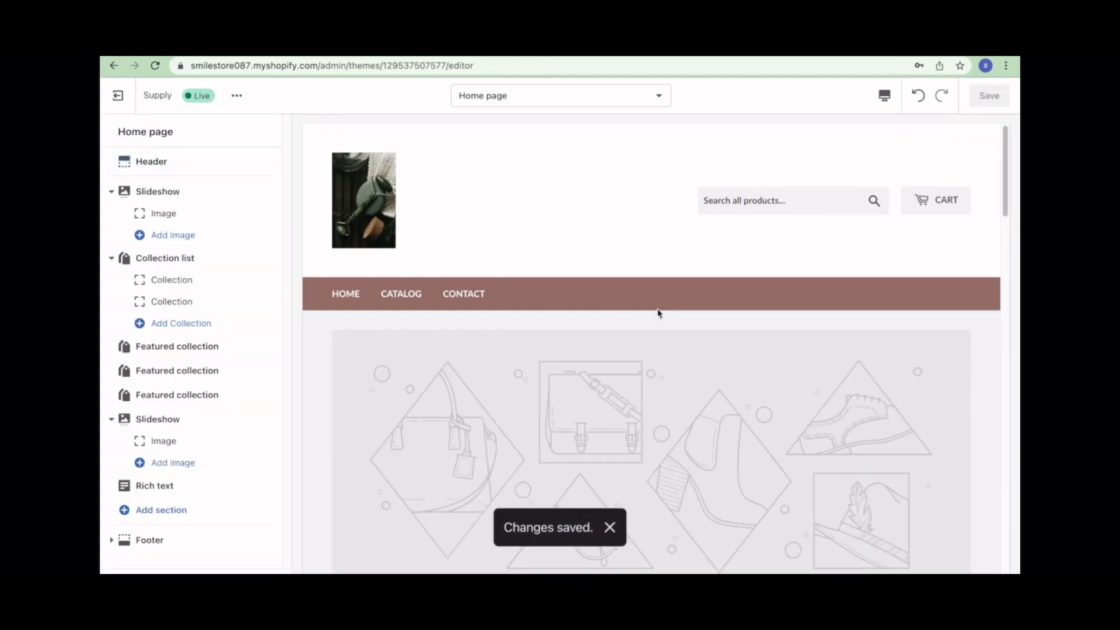
- Set the slideshow transition time to 15 seconds and open the first image slide's settings
left_click(182, 192)
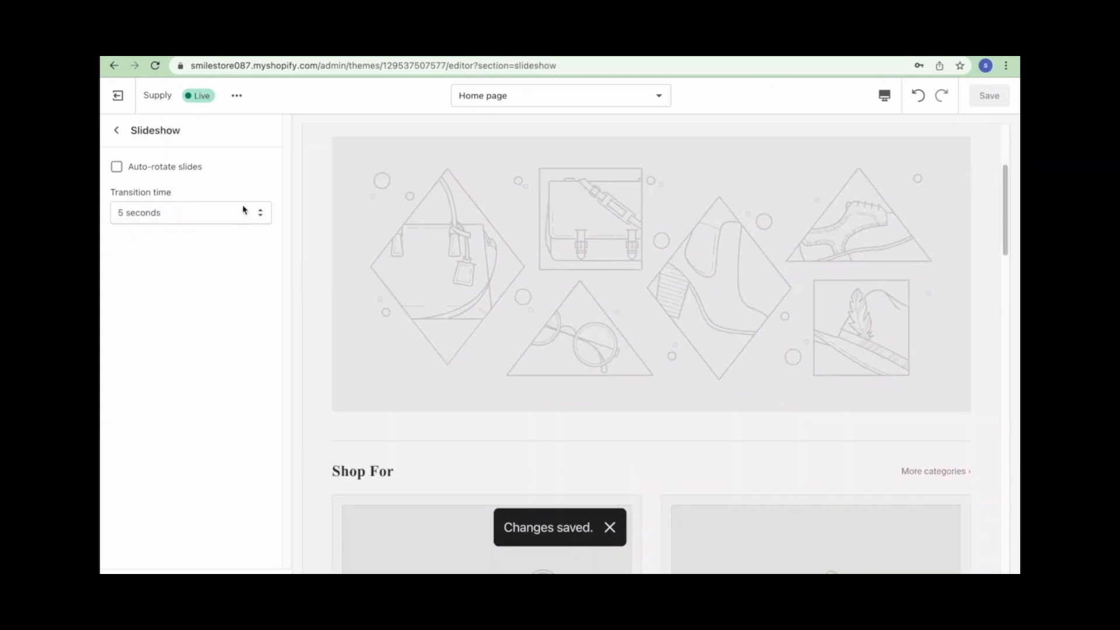
left_click(248, 213)
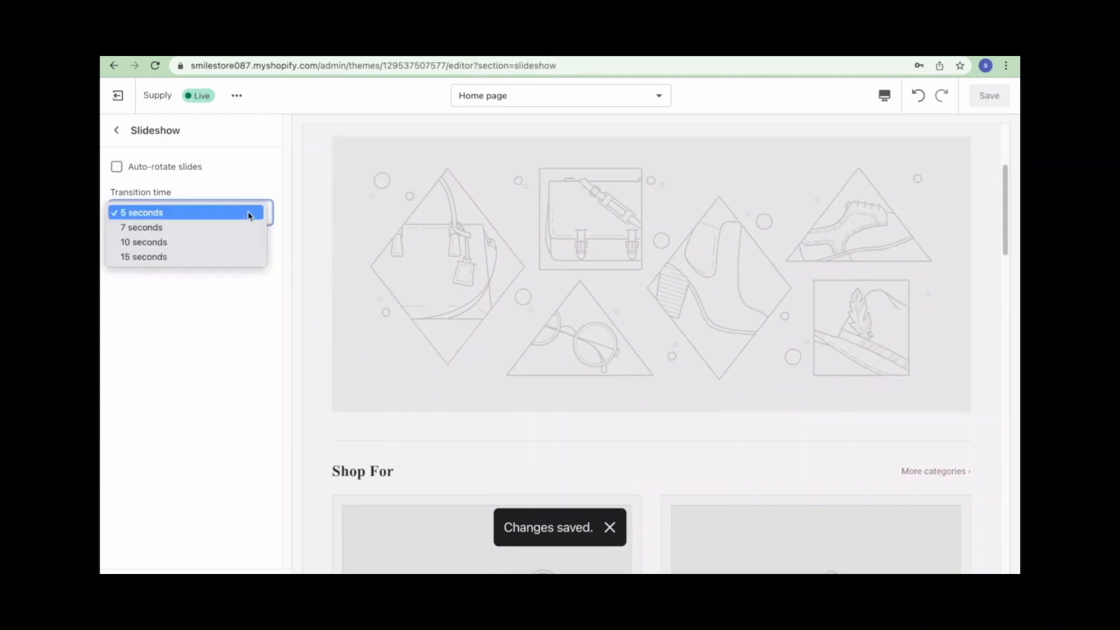
left_click(203, 257)
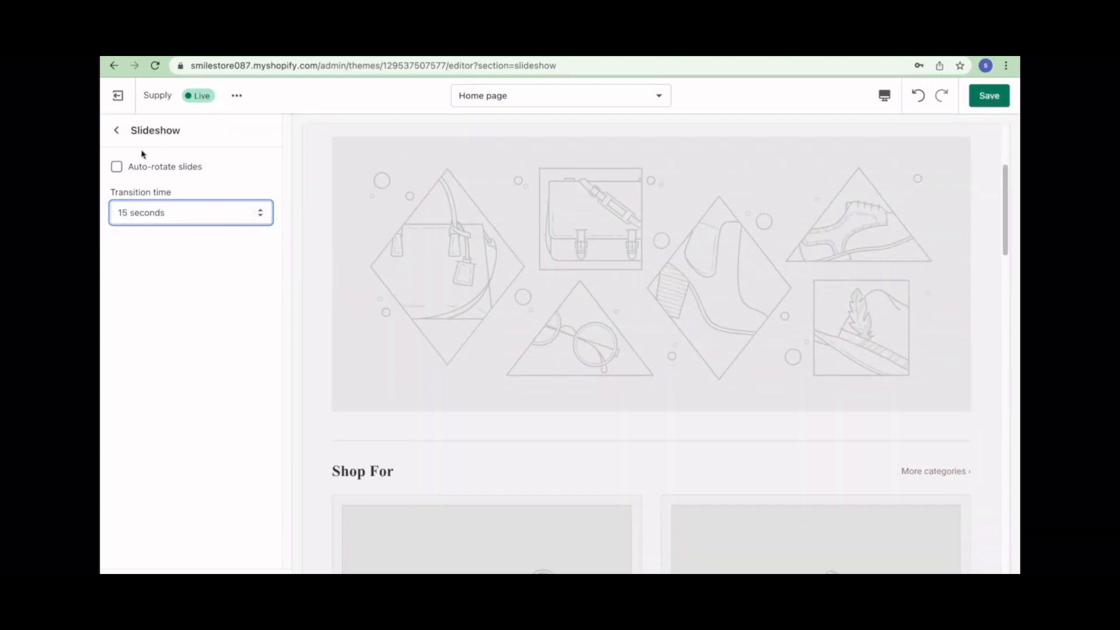
left_click(114, 130)
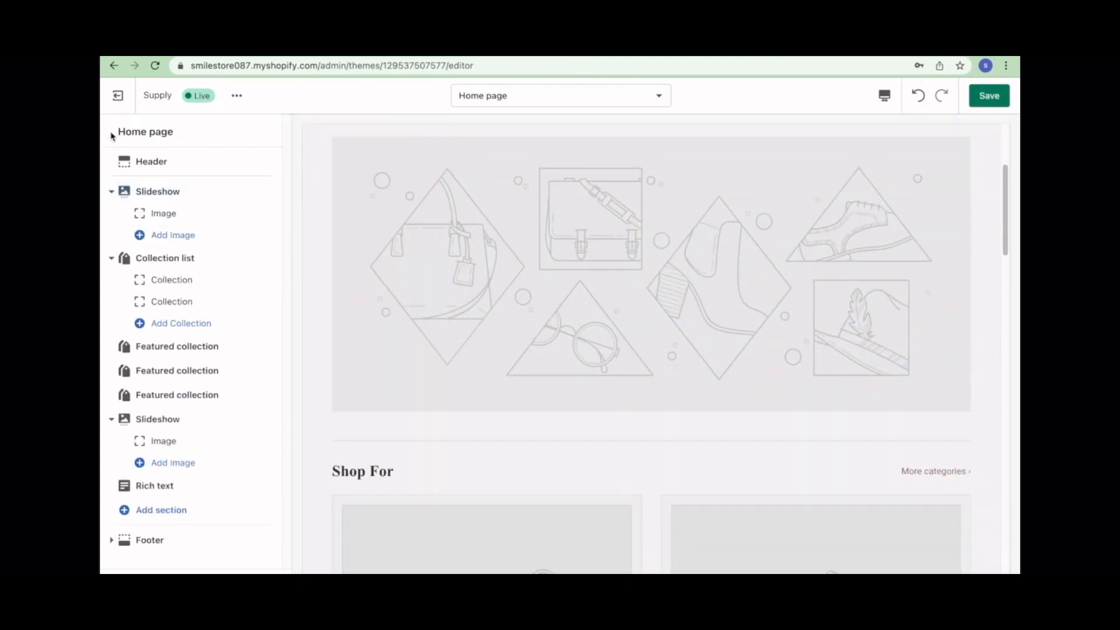
left_click(193, 215)
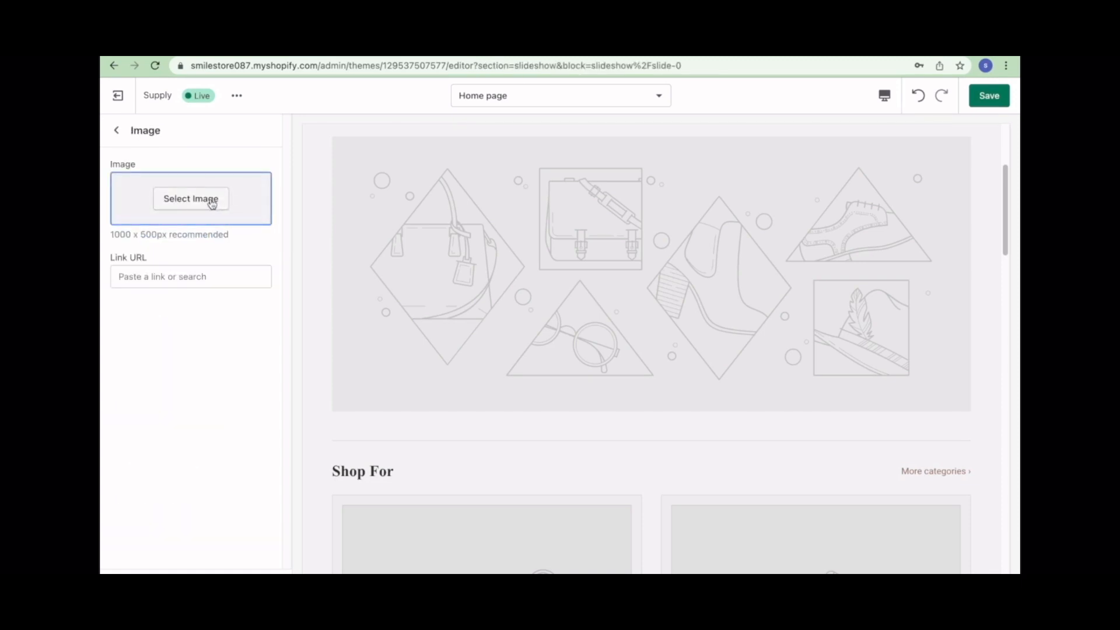
- Choose the free clothing-rack photo from Shopping & Sale as the slide image
left_click(212, 201)
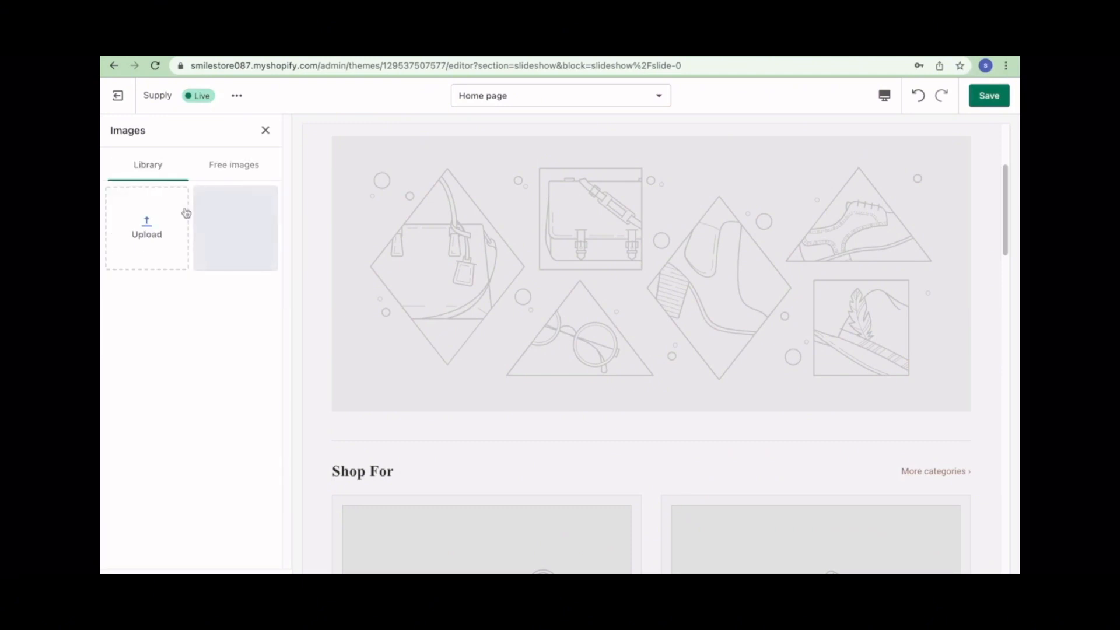
left_click(235, 177)
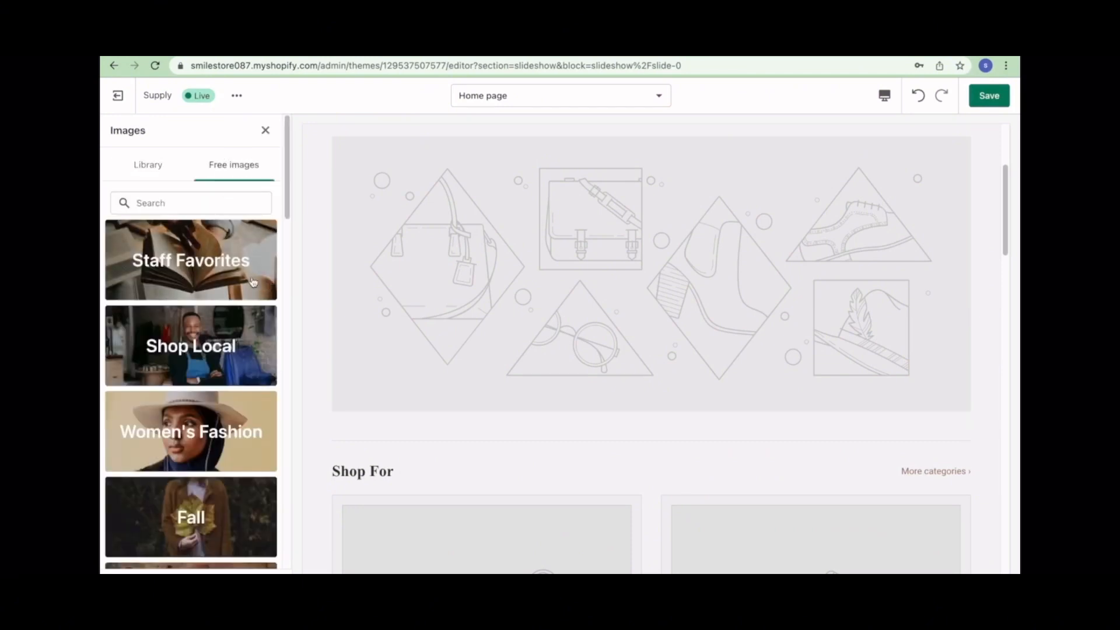
scroll(226, 384, "down", 12)
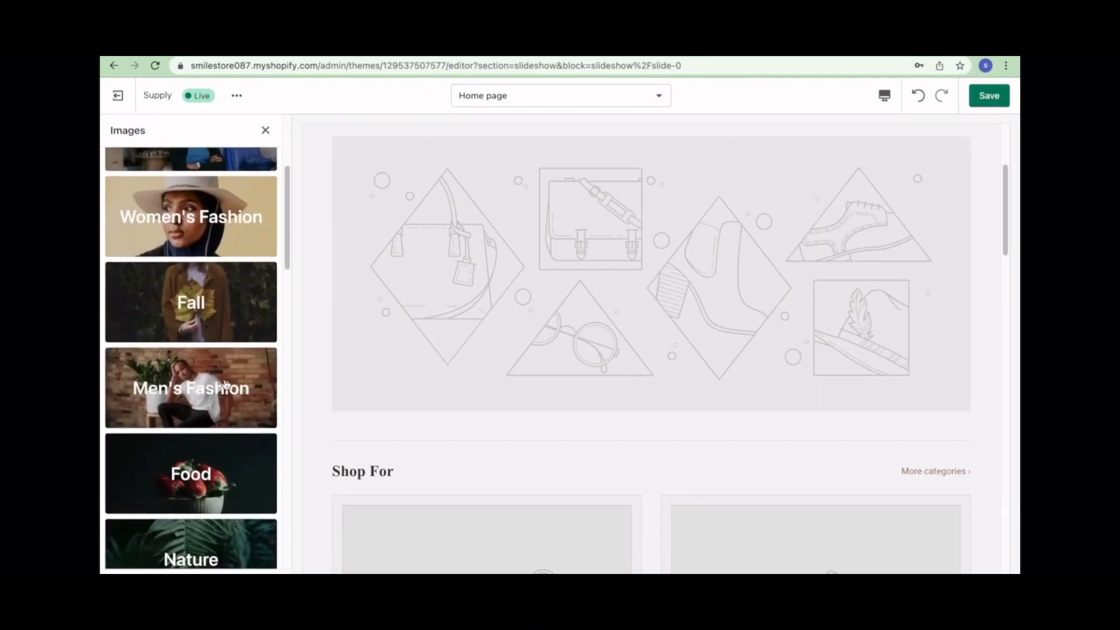
scroll(209, 393, "down", 2)
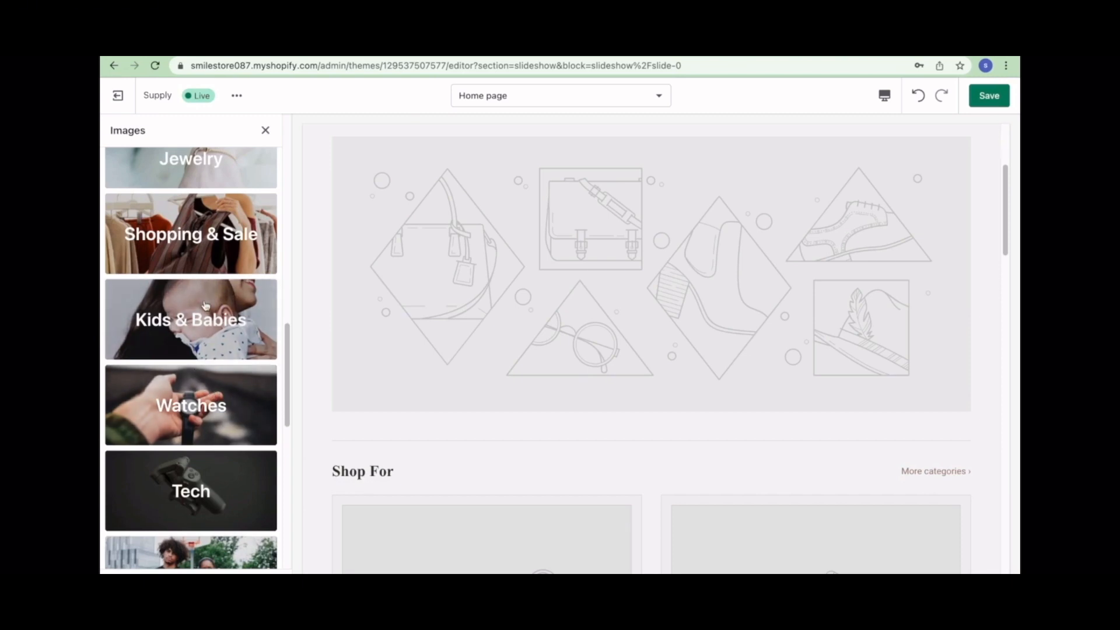
left_click(178, 232)
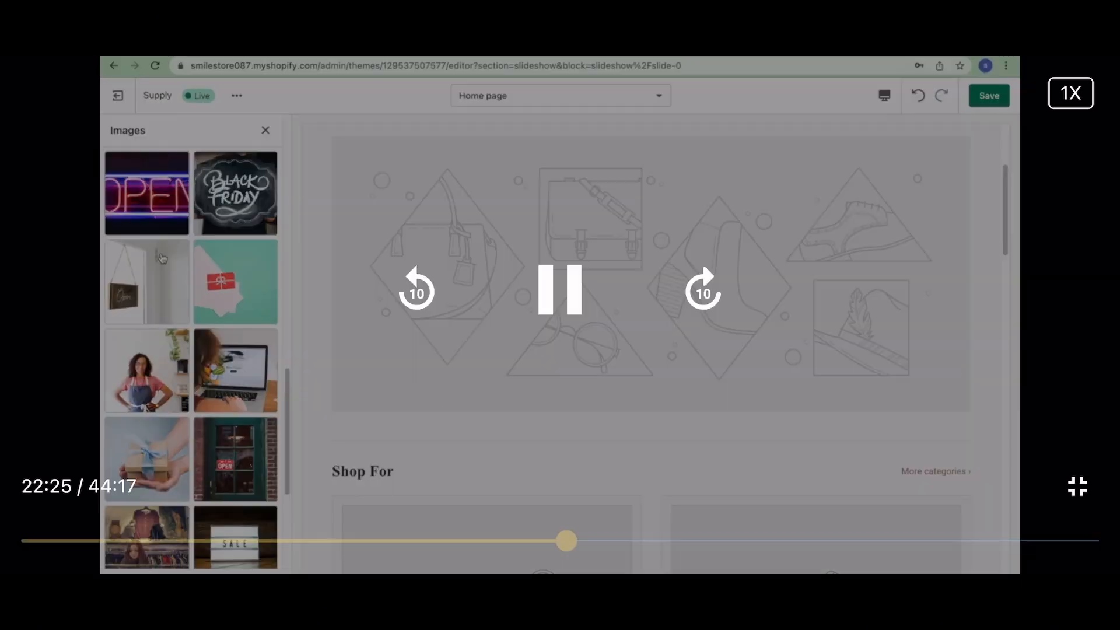
scroll(166, 245, "down", 3)
left_click(141, 367)
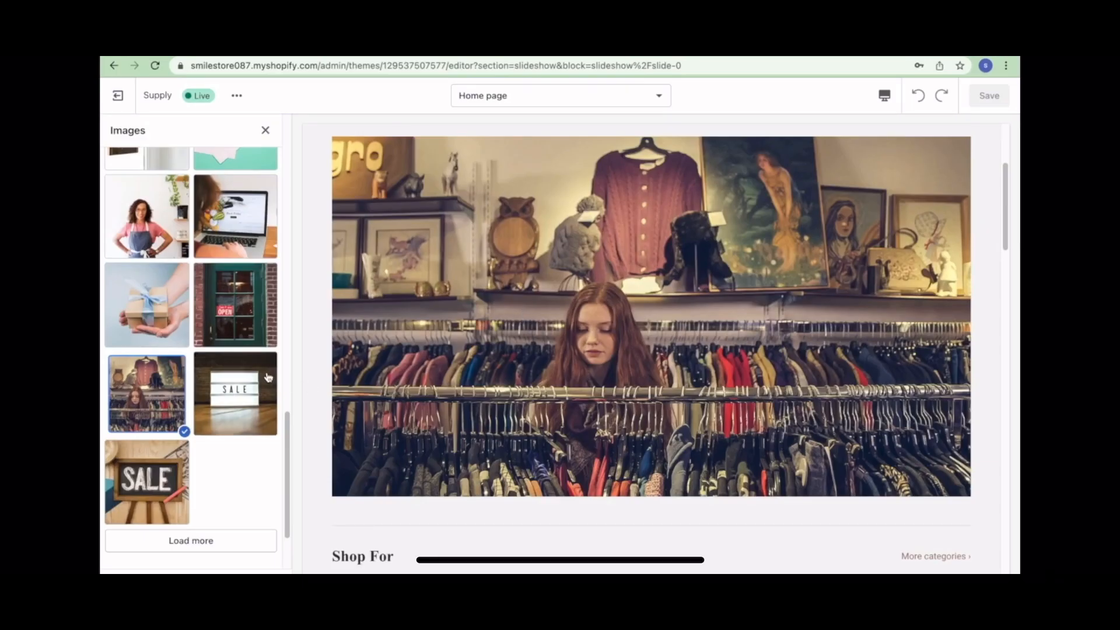
- Save the new slideshow image and return to the home page section list
scroll(274, 377, "up", 1)
scroll(274, 376, "up", 10)
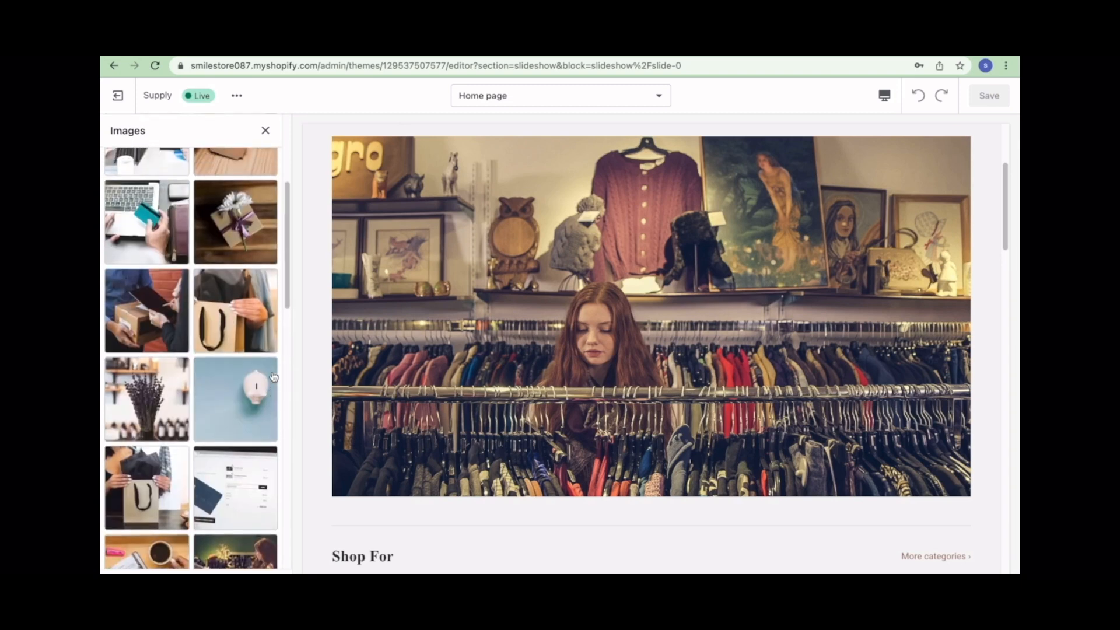
scroll(274, 376, "up", 2)
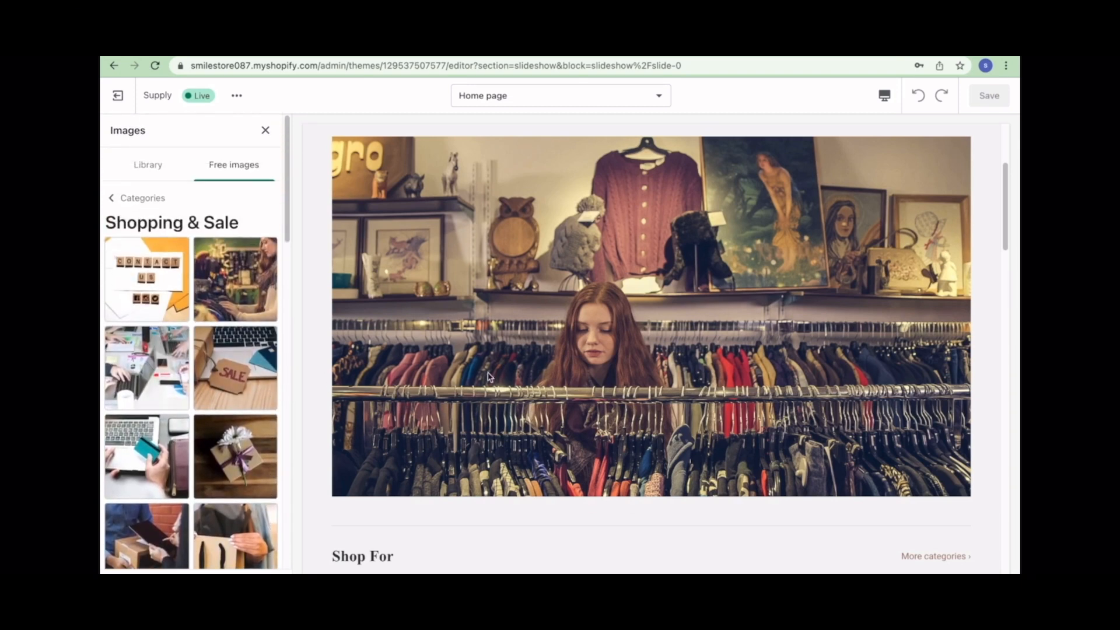
scroll(580, 305, "up", 3)
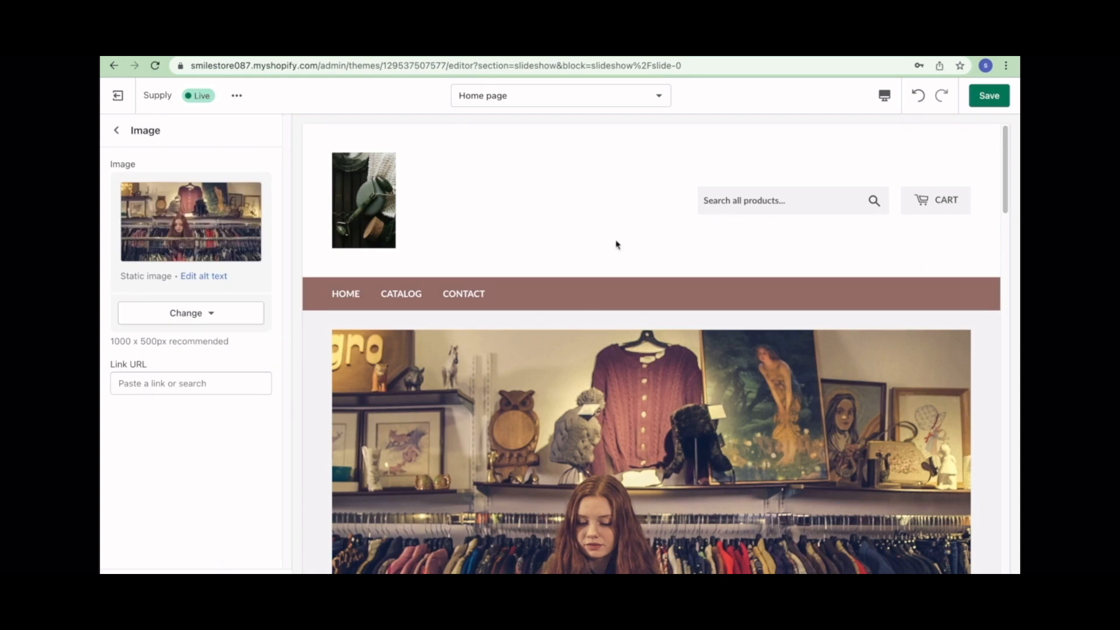
left_click(988, 95)
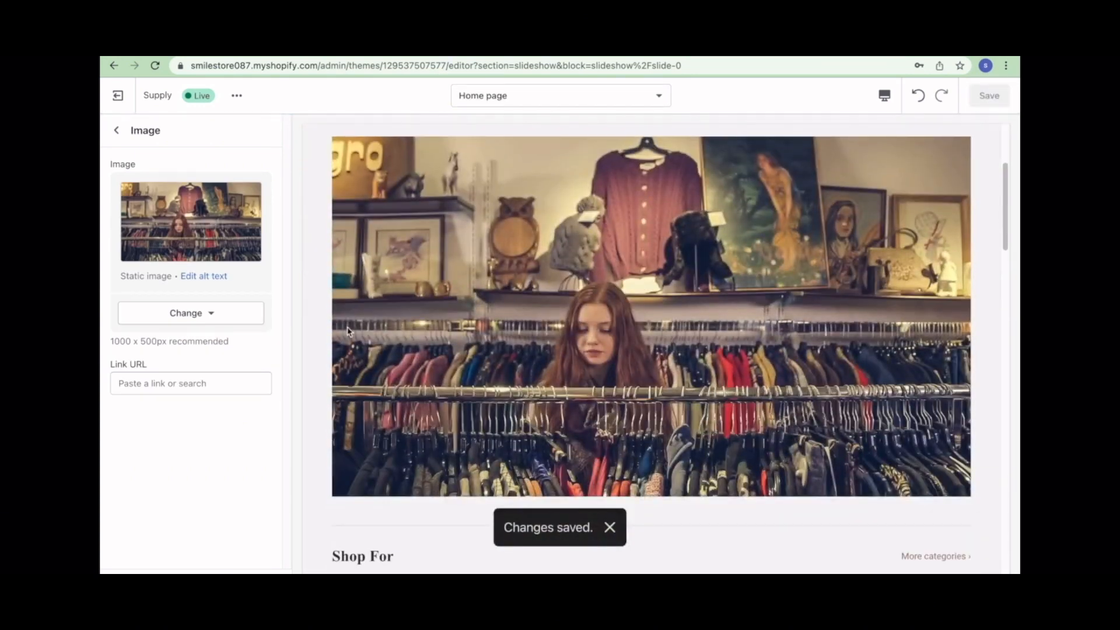
left_click(117, 130)
- Add a third collection card to the Shop For list and open the first card's settings
scroll(522, 342, "down", 10)
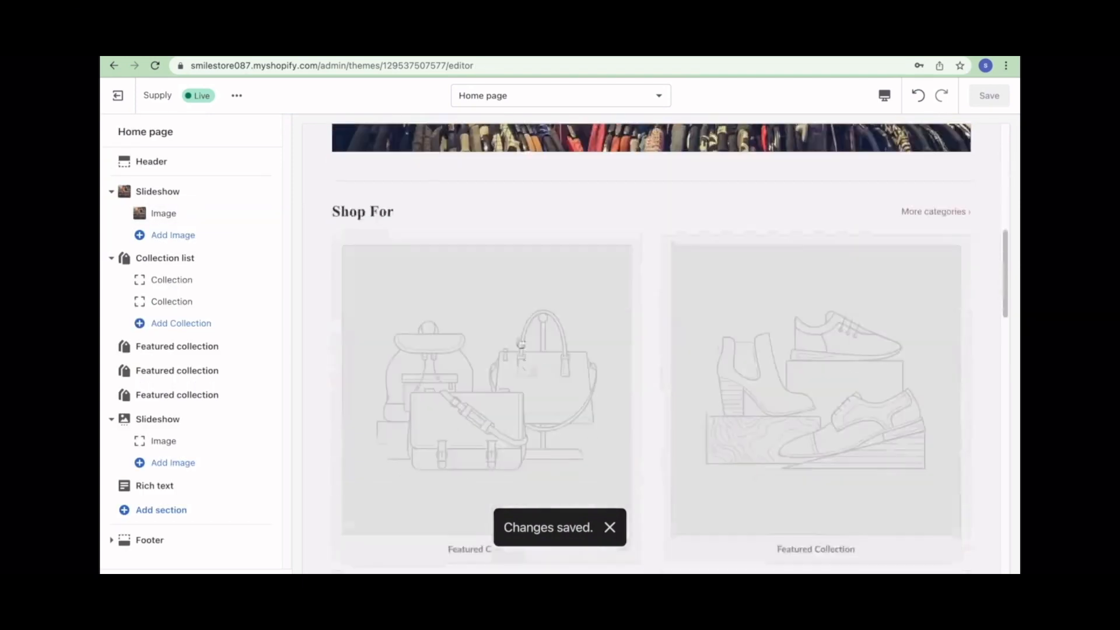
scroll(547, 348, "up", 15)
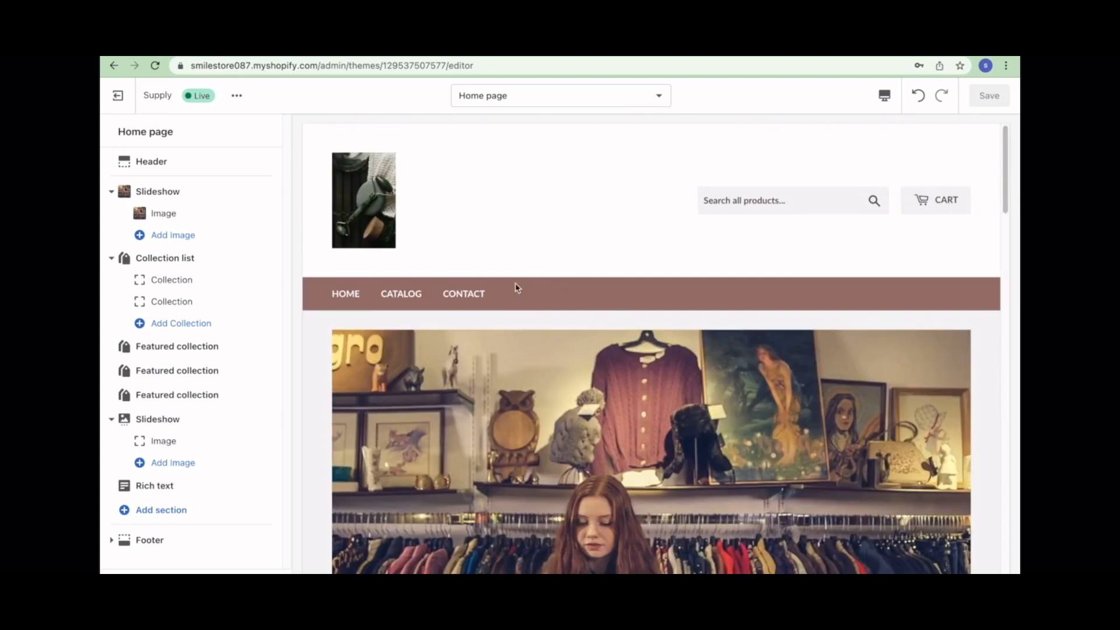
left_click(206, 330)
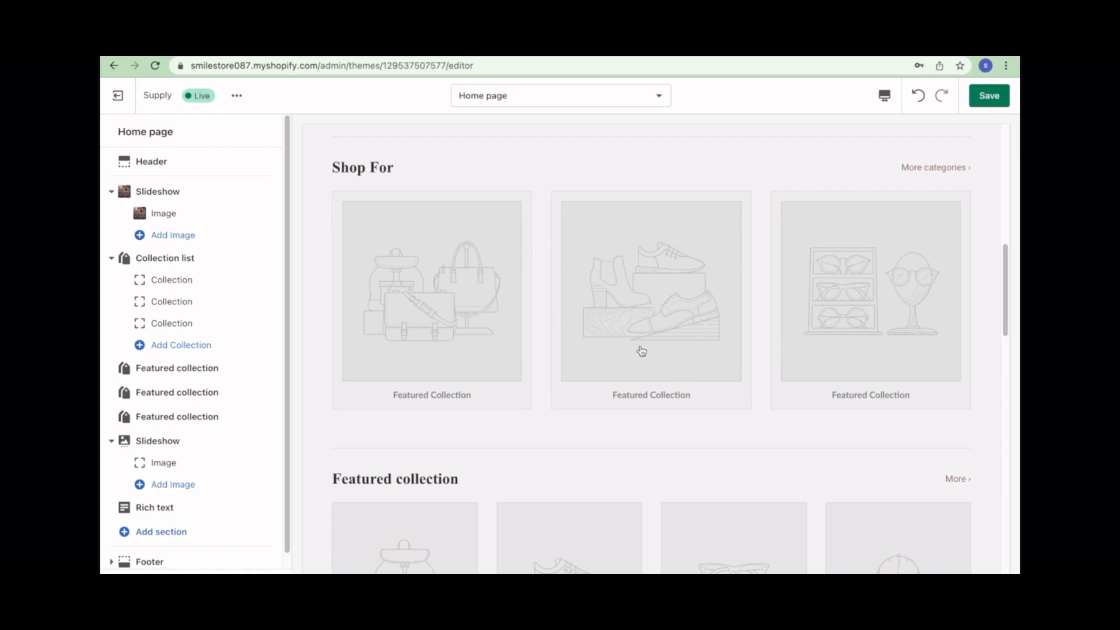
scroll(545, 397, "down", 5)
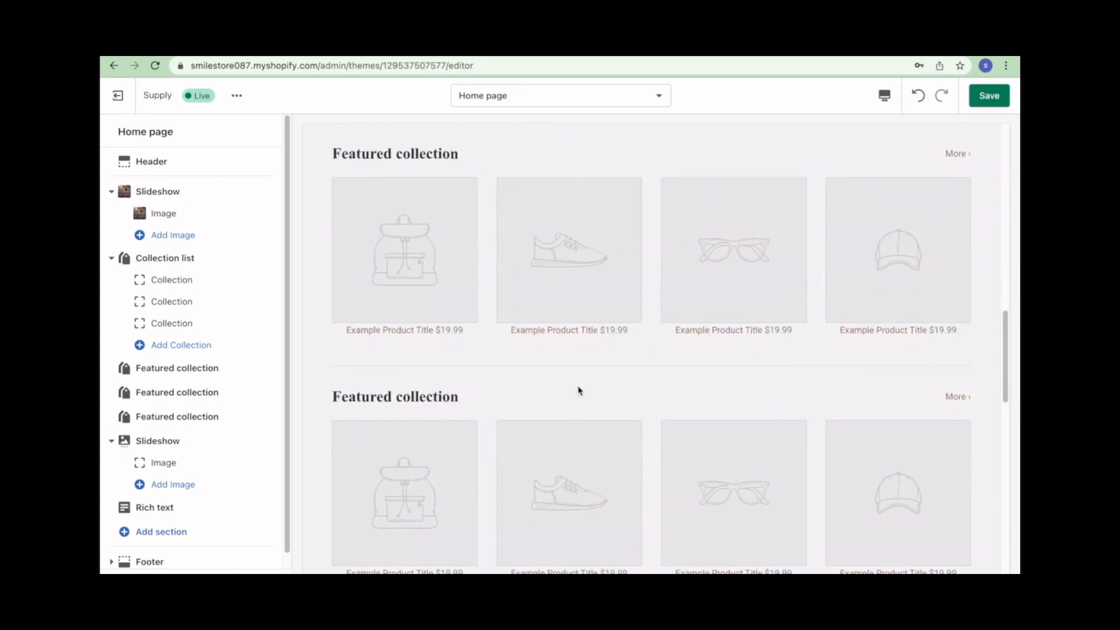
scroll(578, 390, "down", 7)
scroll(578, 389, "up", 8)
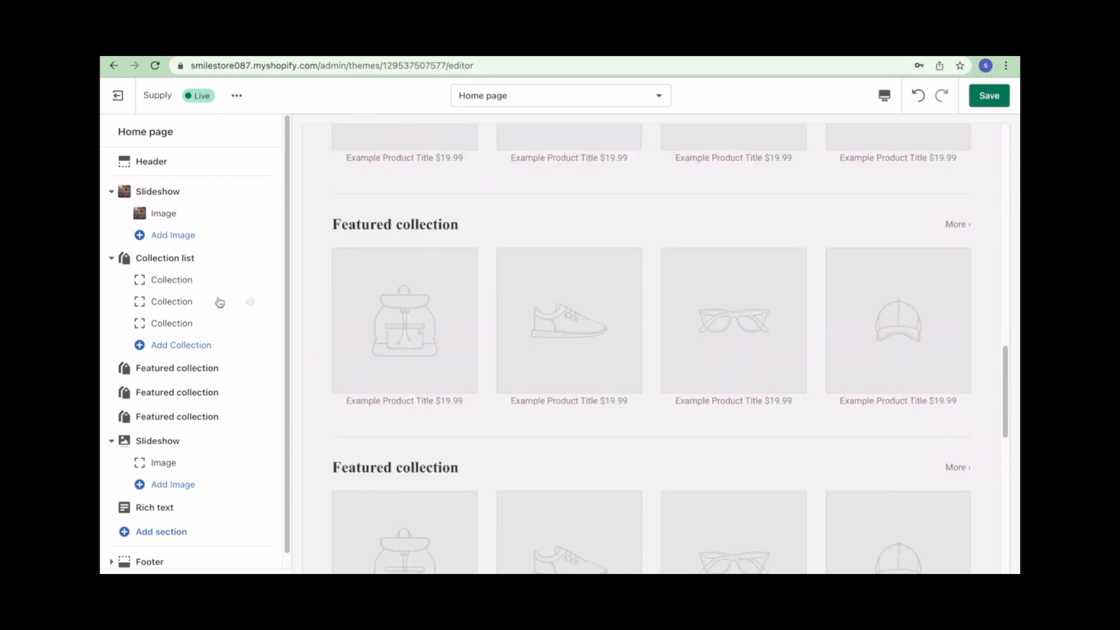
left_click(171, 282)
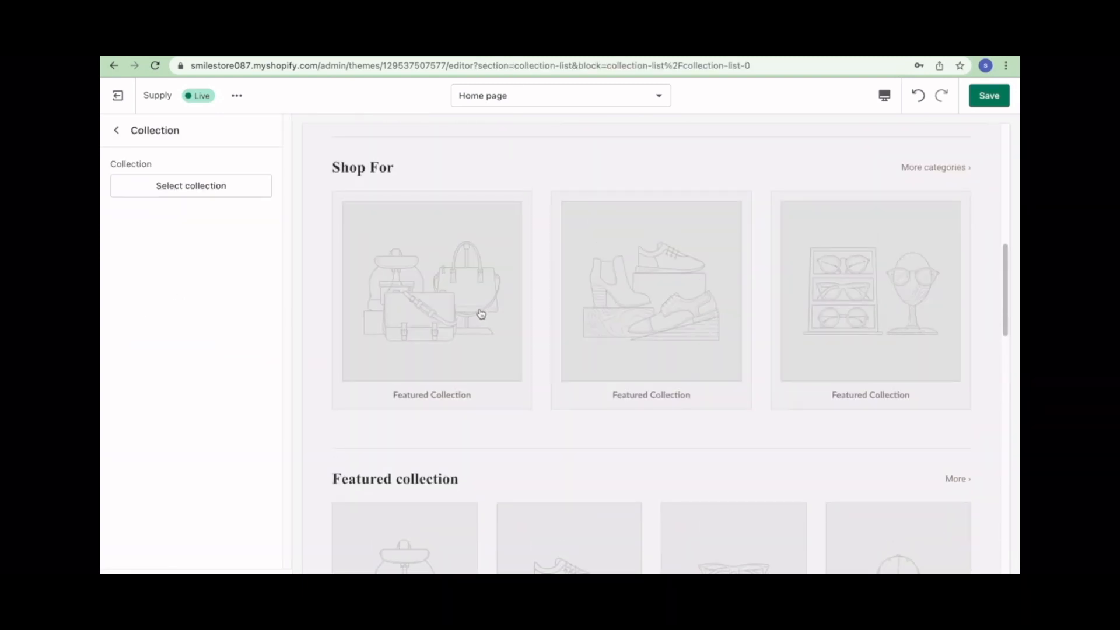
- Look at the collection picker and new-collection page, then close the picker without choosing one
left_click(168, 198)
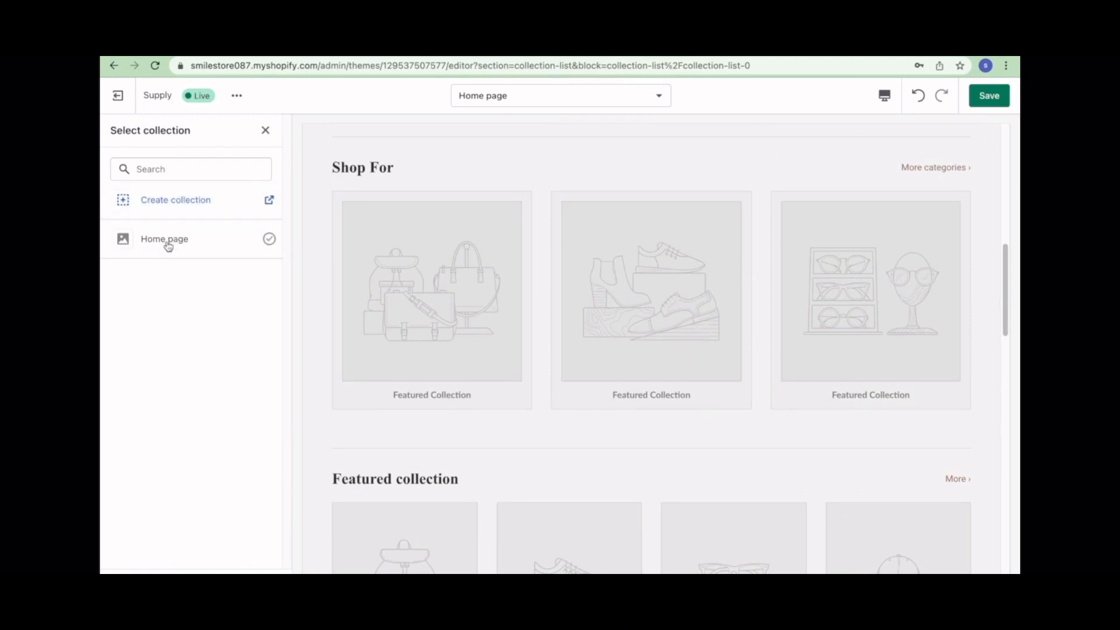
left_click(176, 202)
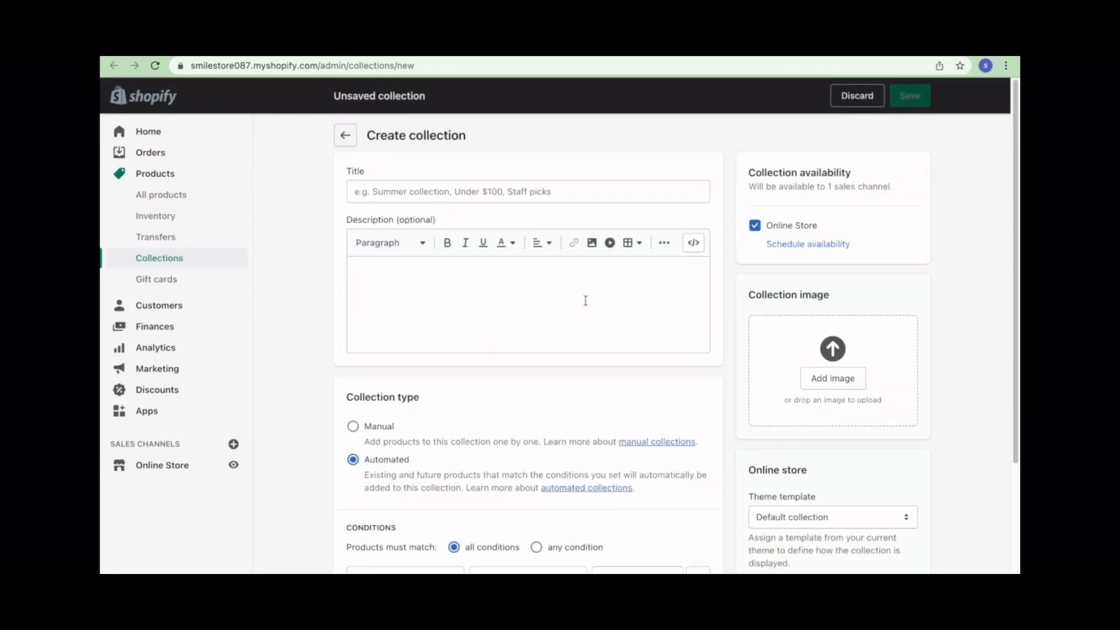
scroll(497, 420, "down", 3)
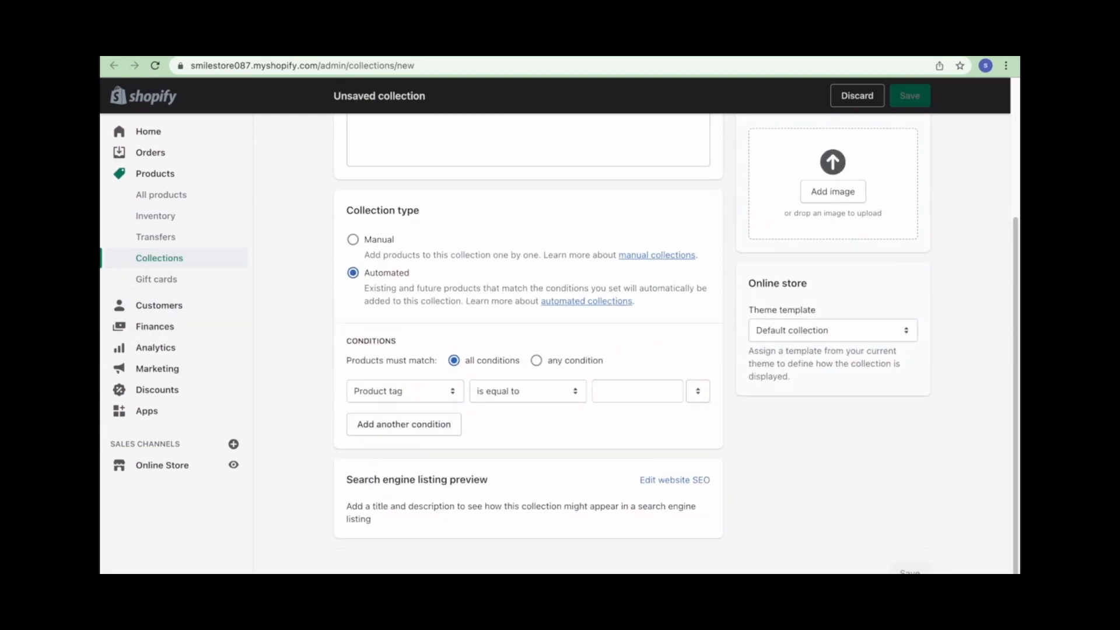
key("ctrl+shift+Tab")
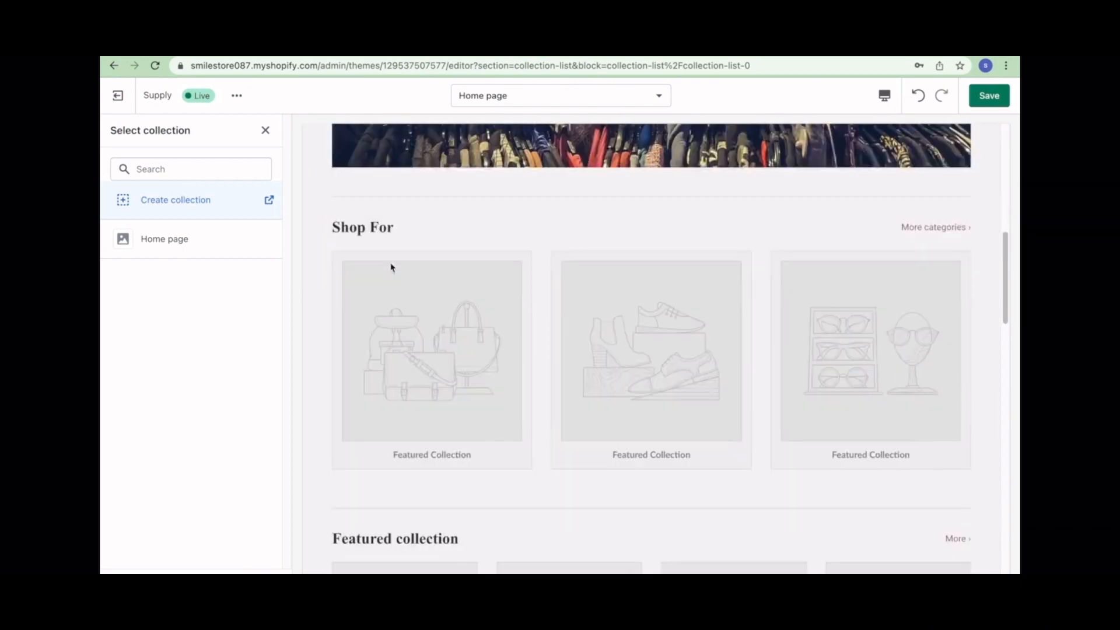
scroll(373, 274, "down", 2)
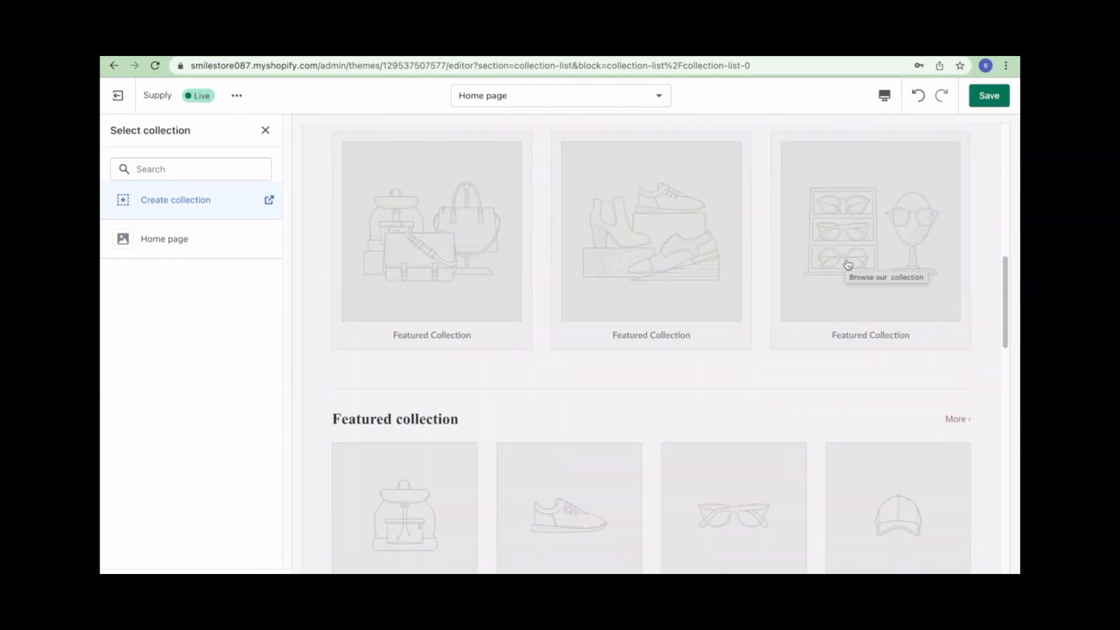
scroll(575, 379, "down", 2)
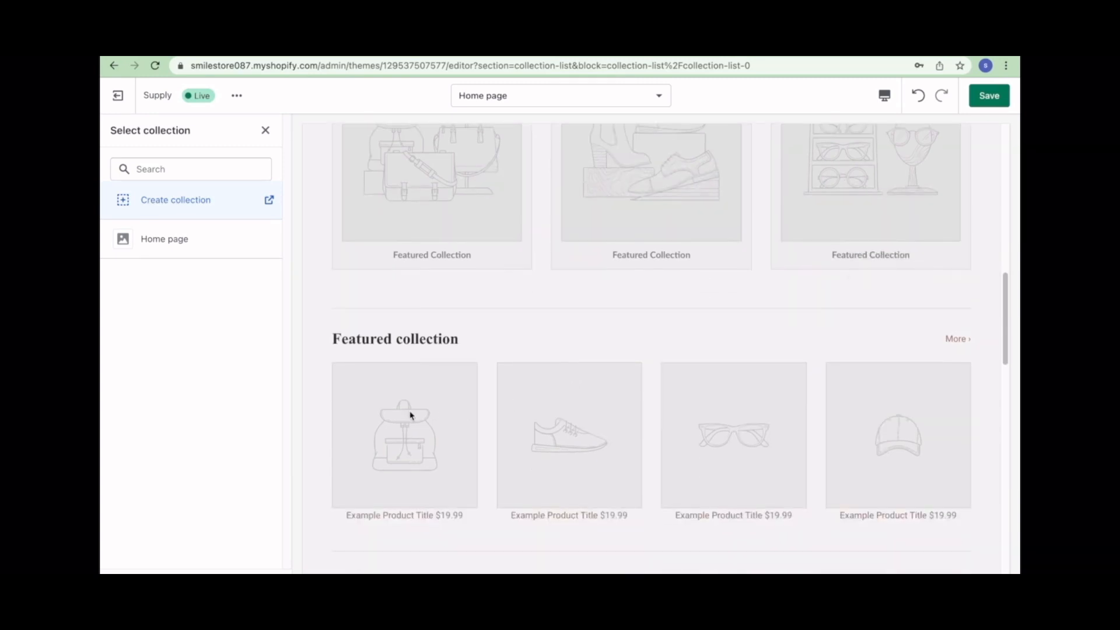
scroll(840, 478, "down", 10)
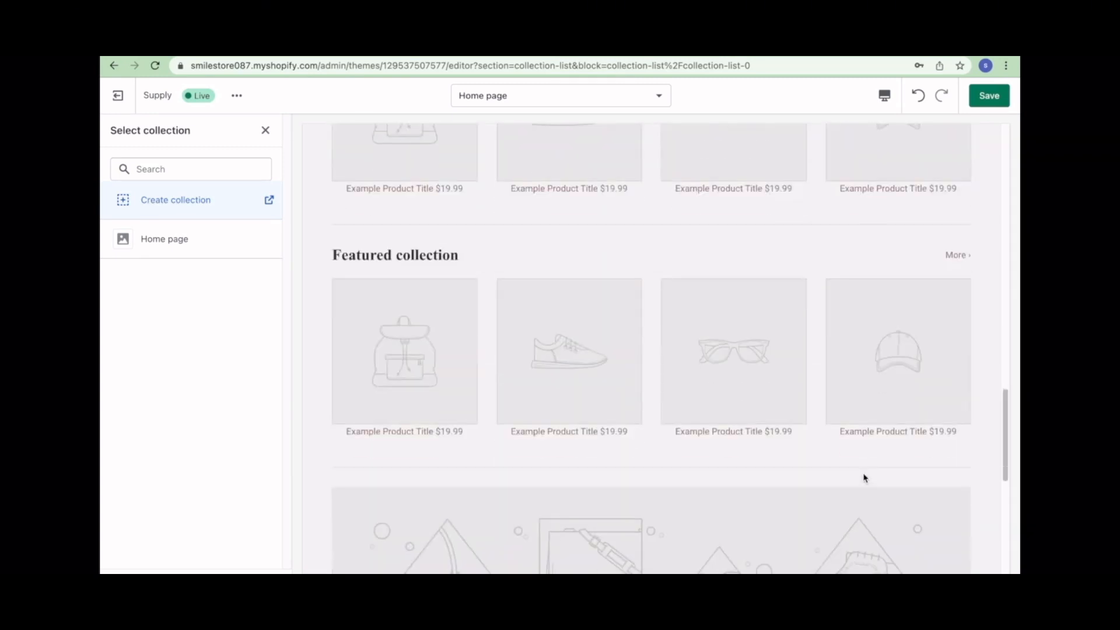
scroll(825, 461, "up", 7)
scroll(821, 457, "up", 18)
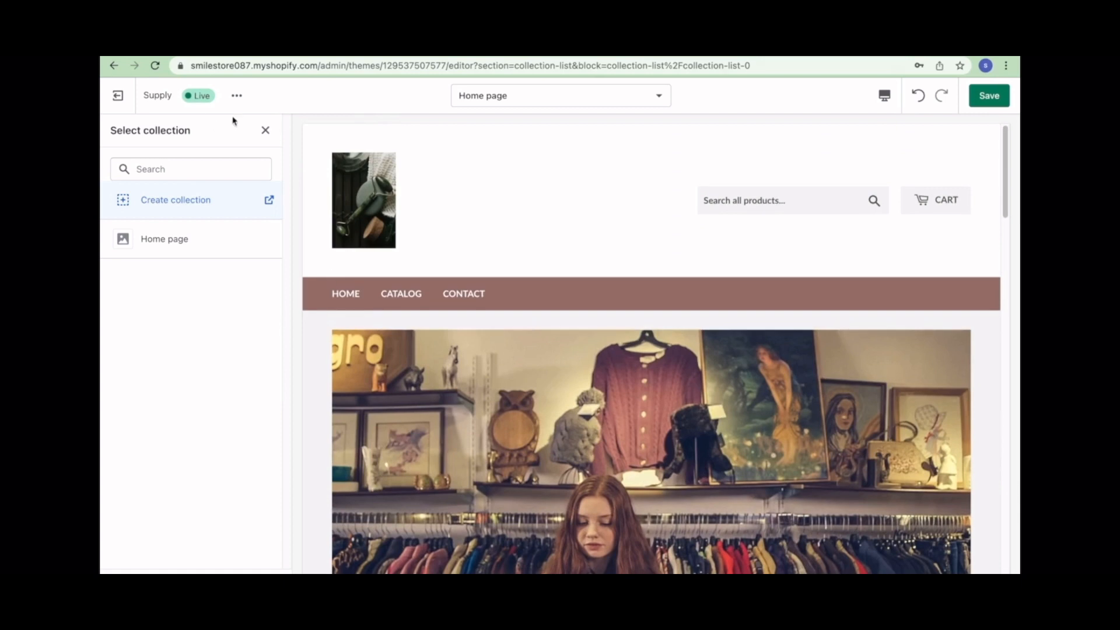
left_click(260, 131)
left_click(116, 130)
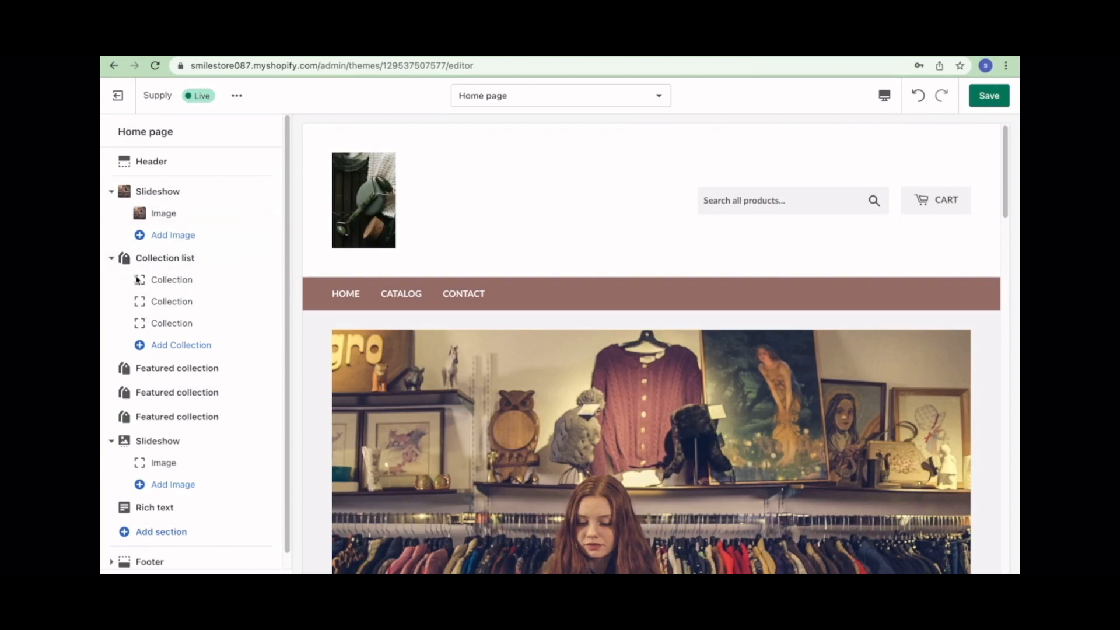
- Add fourth and fifth collection slots to Shop For, then bring up the footer settings
left_click(151, 349)
left_click(158, 367)
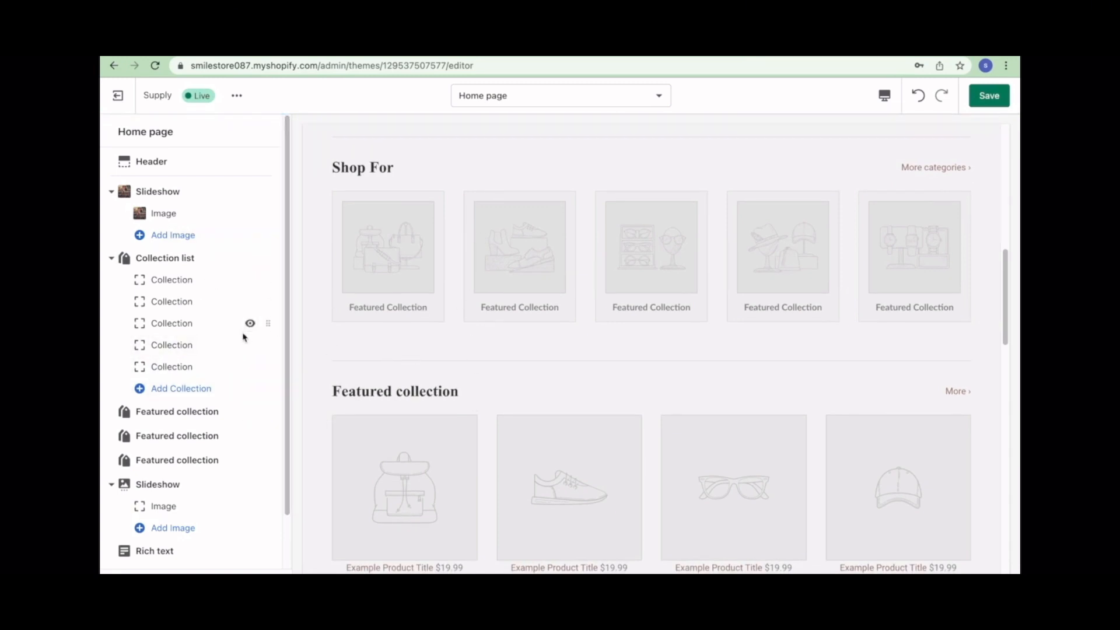
scroll(251, 333, "down", 1)
scroll(235, 360, "down", 1)
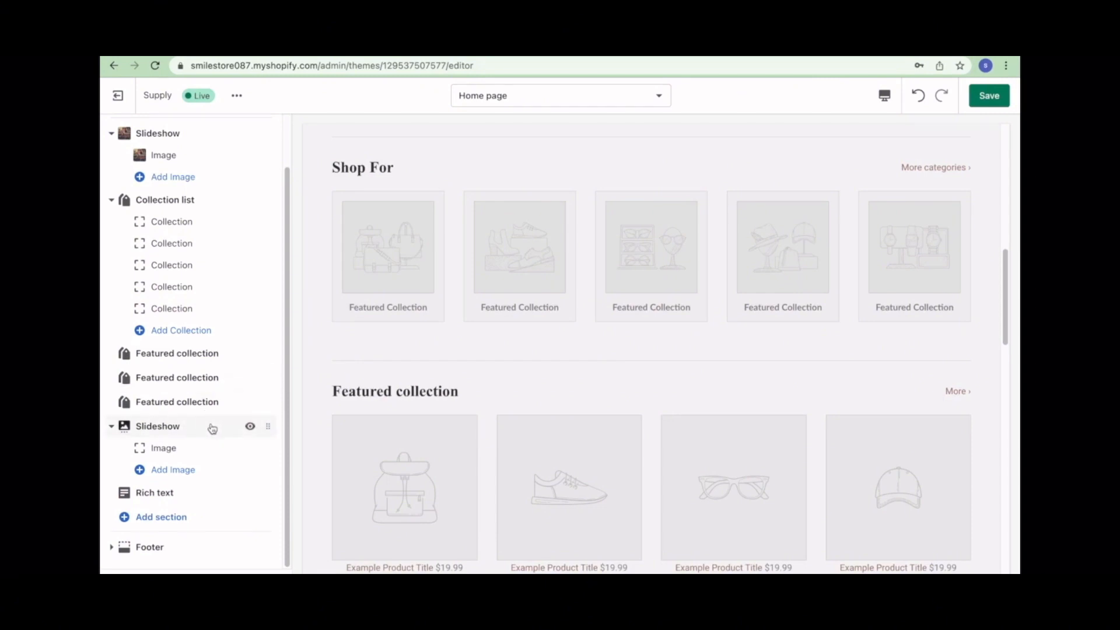
left_click(150, 546)
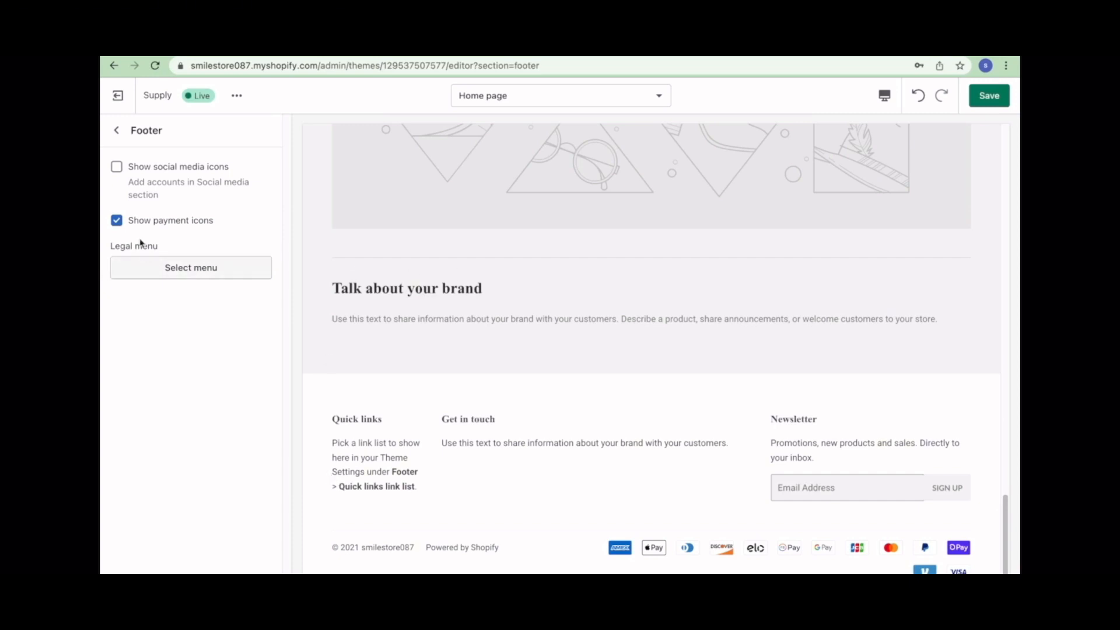
- Show social media icons in the footer and set the legal menu to Footer menu
left_click(116, 166)
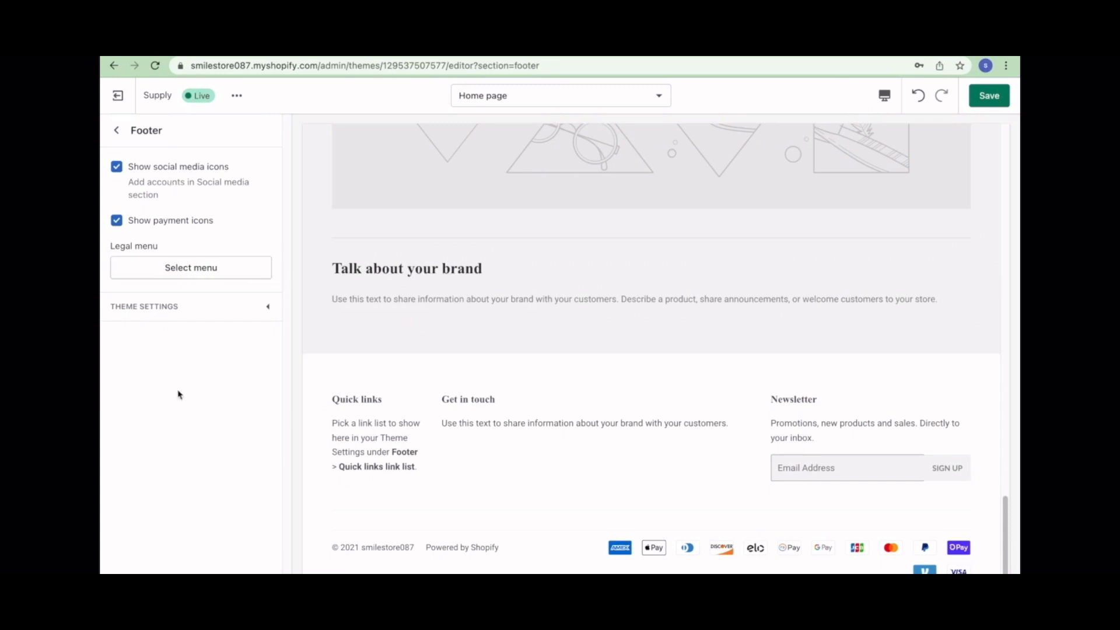
left_click(196, 272)
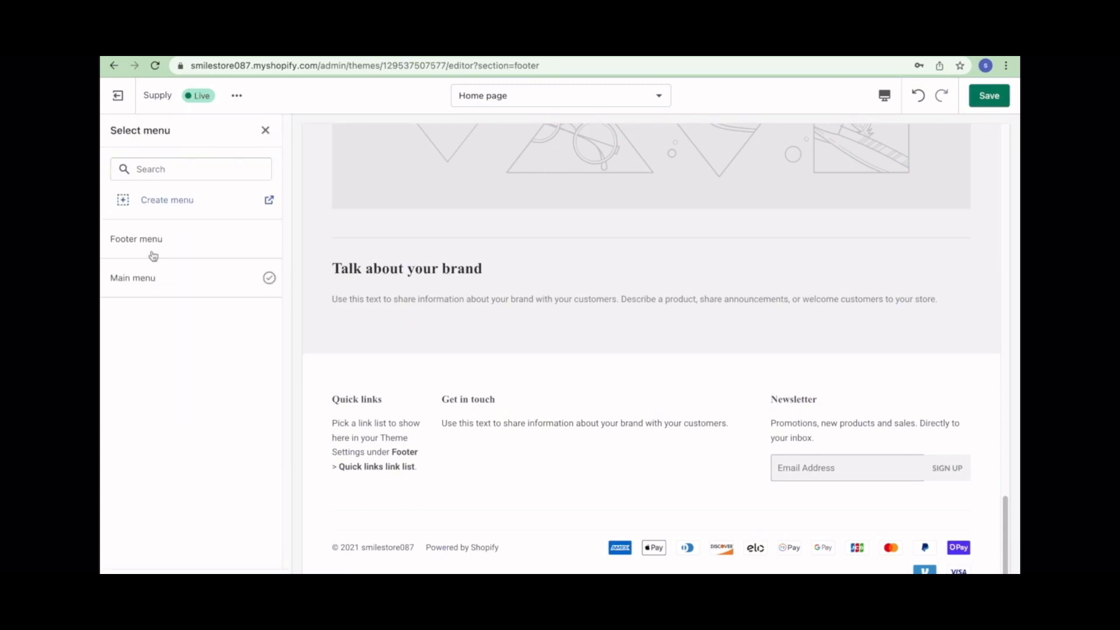
left_click(167, 246)
left_click(176, 207)
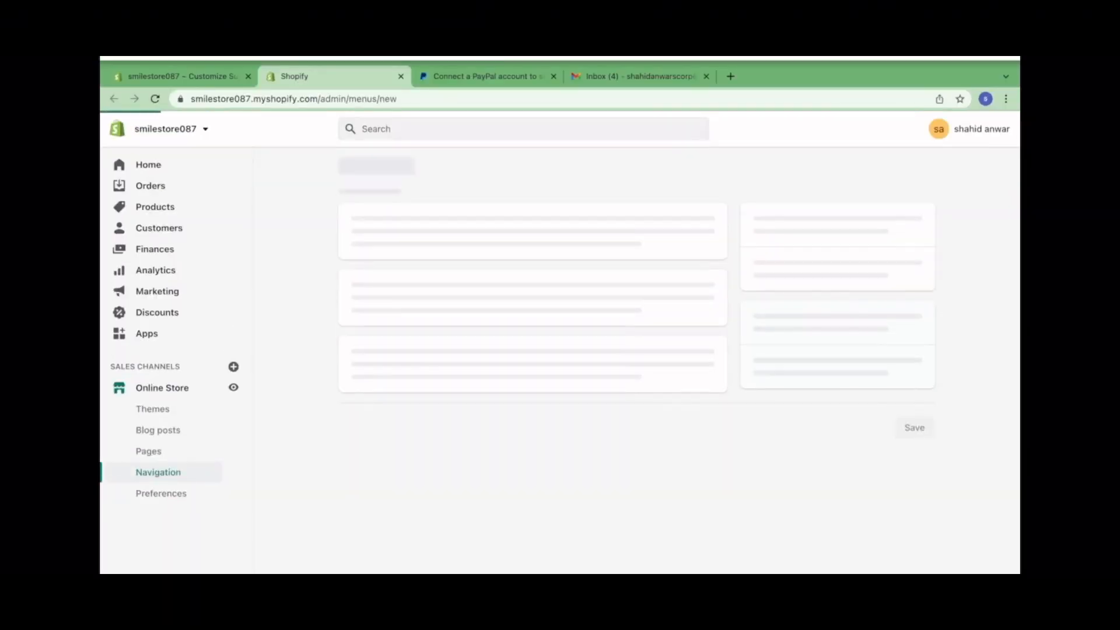
left_click(400, 76)
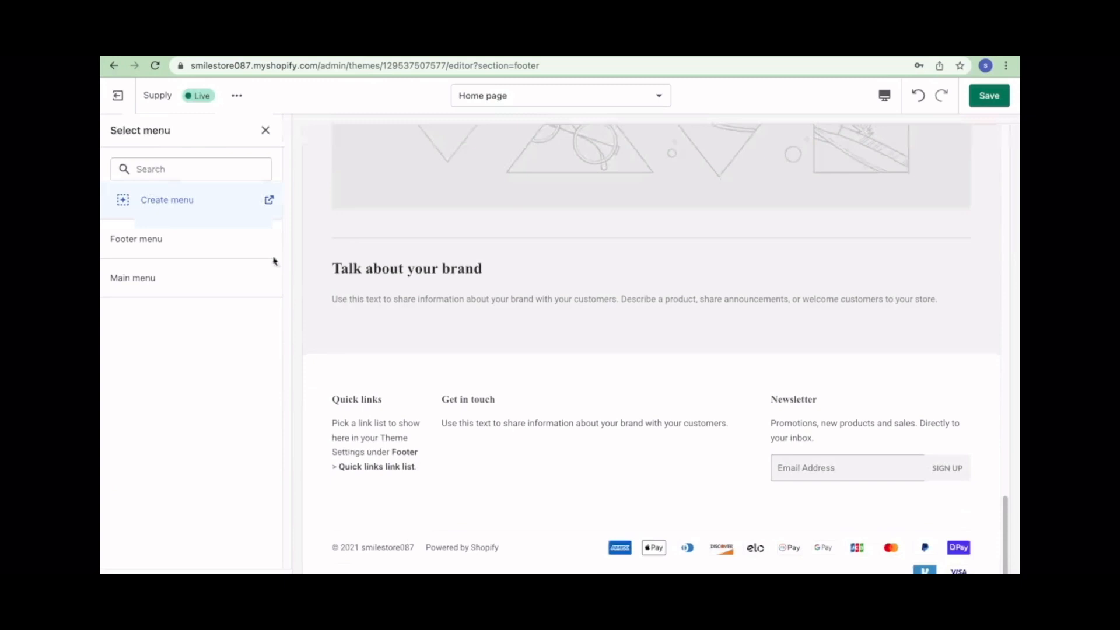
left_click(188, 244)
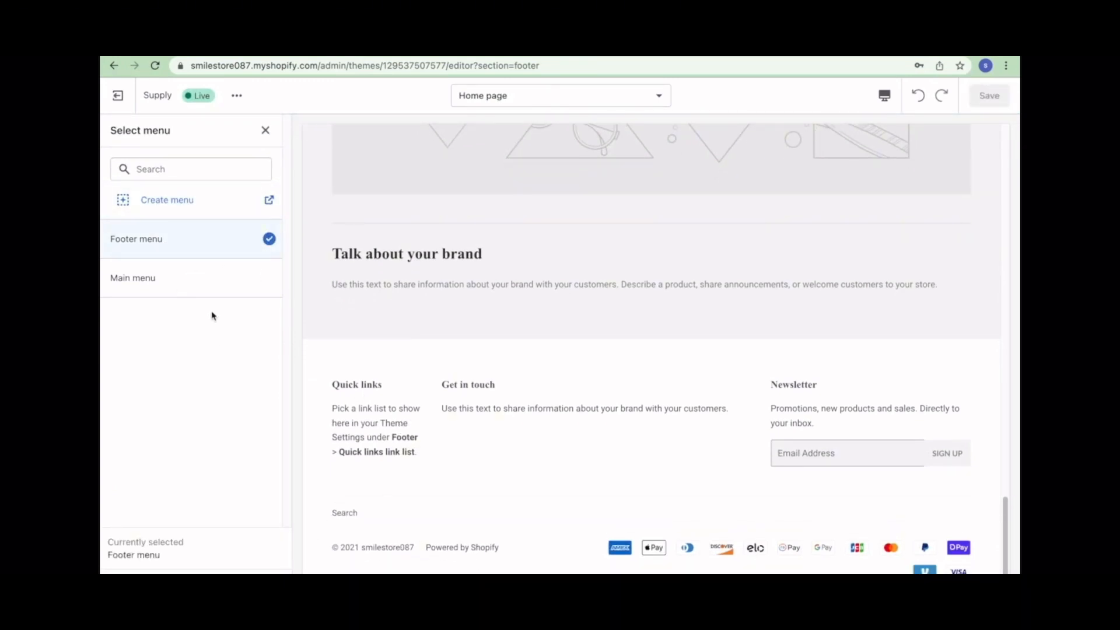
left_click(188, 290)
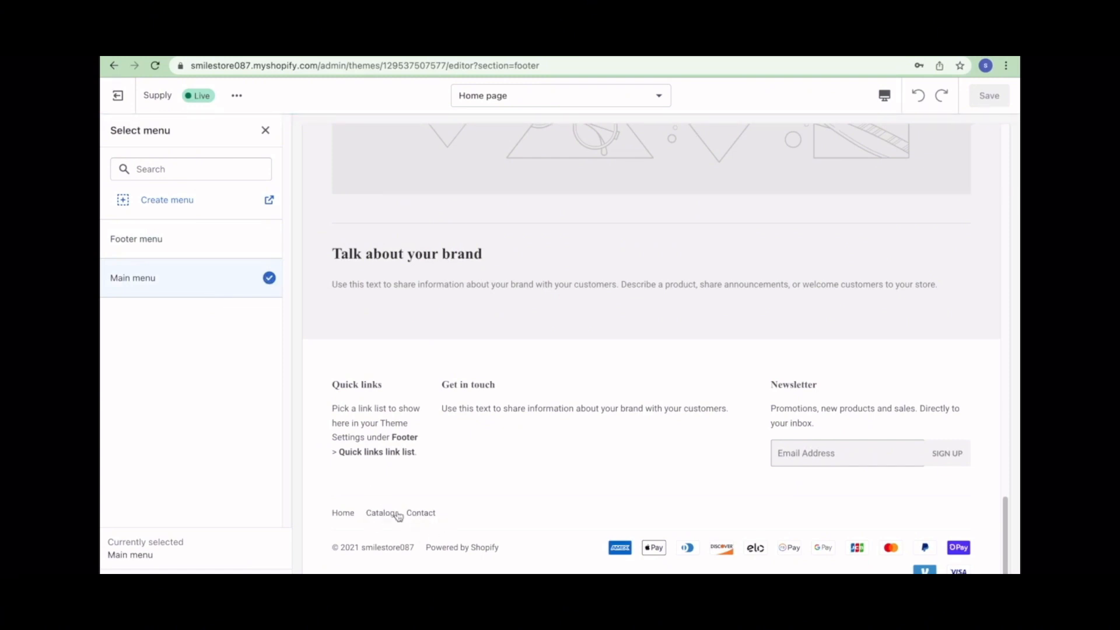
left_click(240, 255)
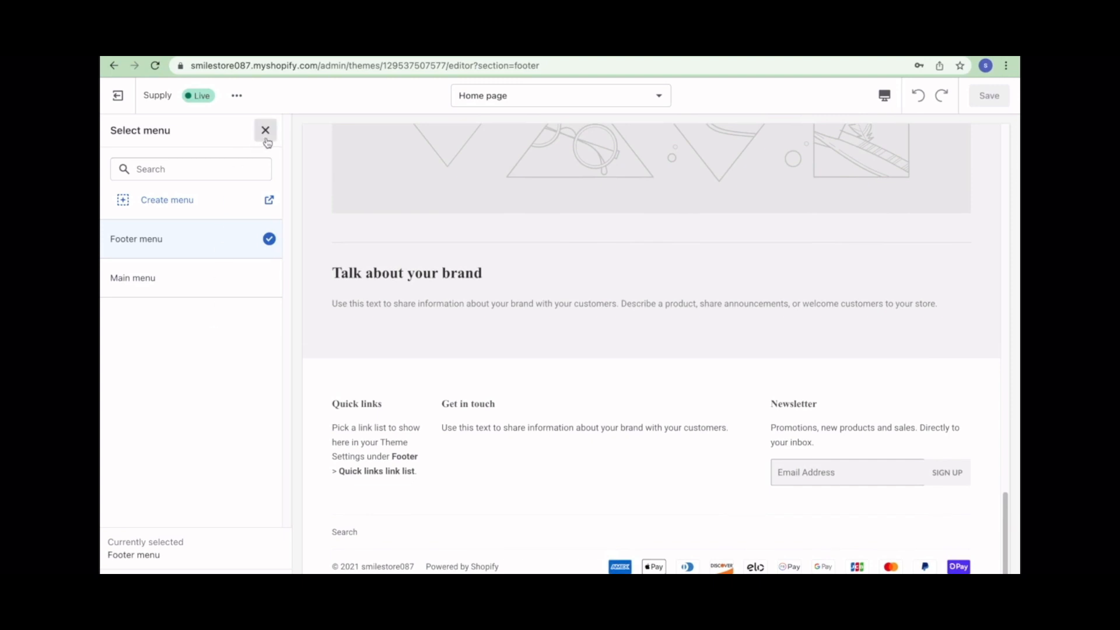
left_click(172, 202)
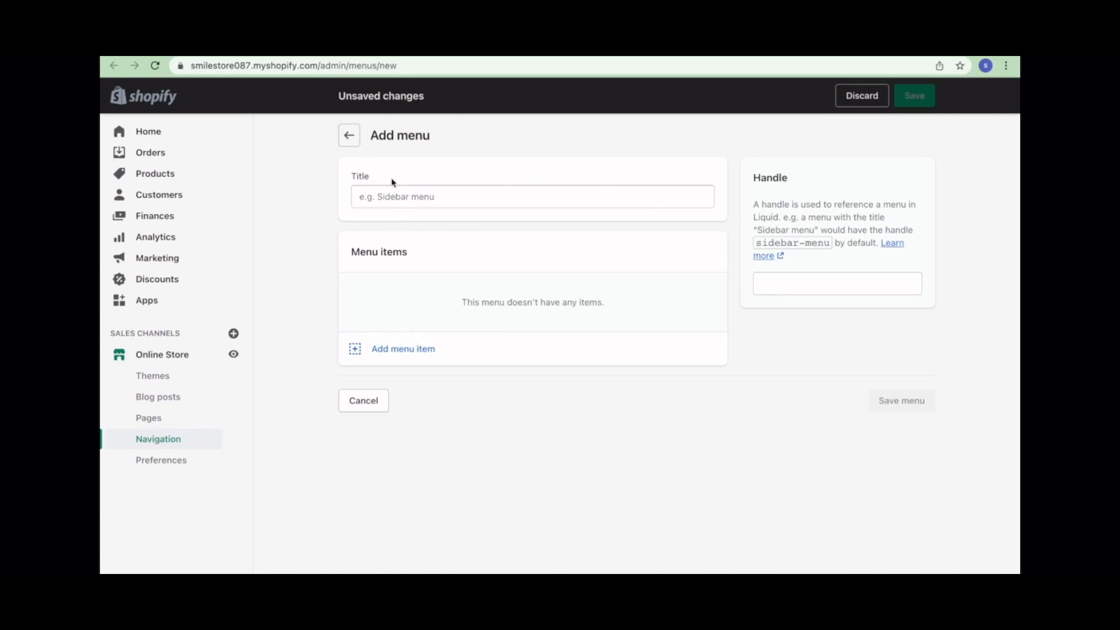
left_click(404, 51)
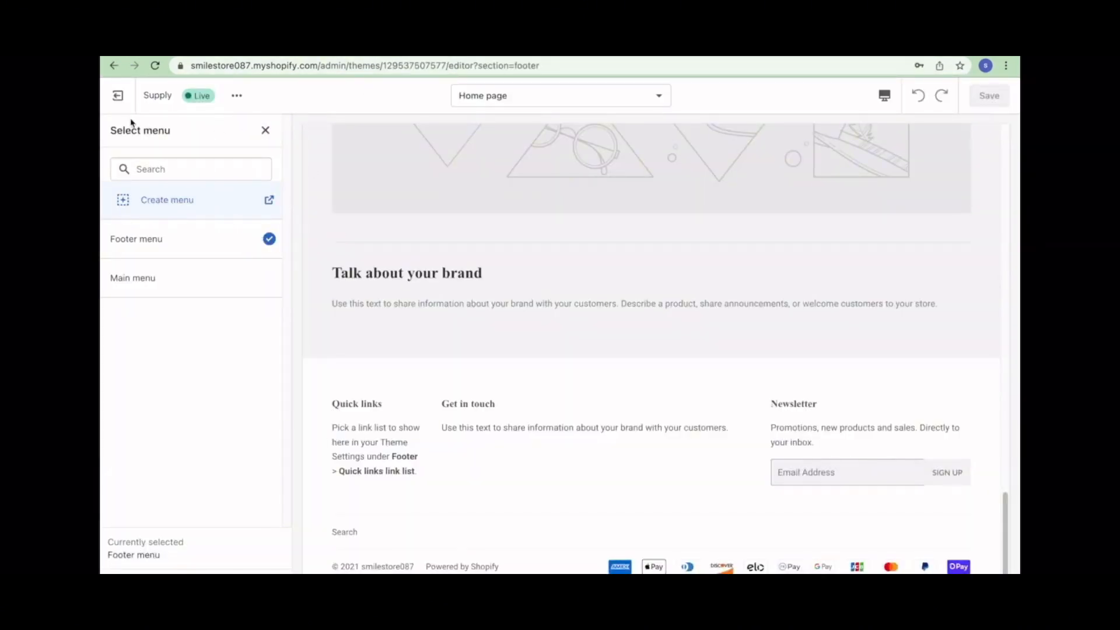
left_click(118, 95)
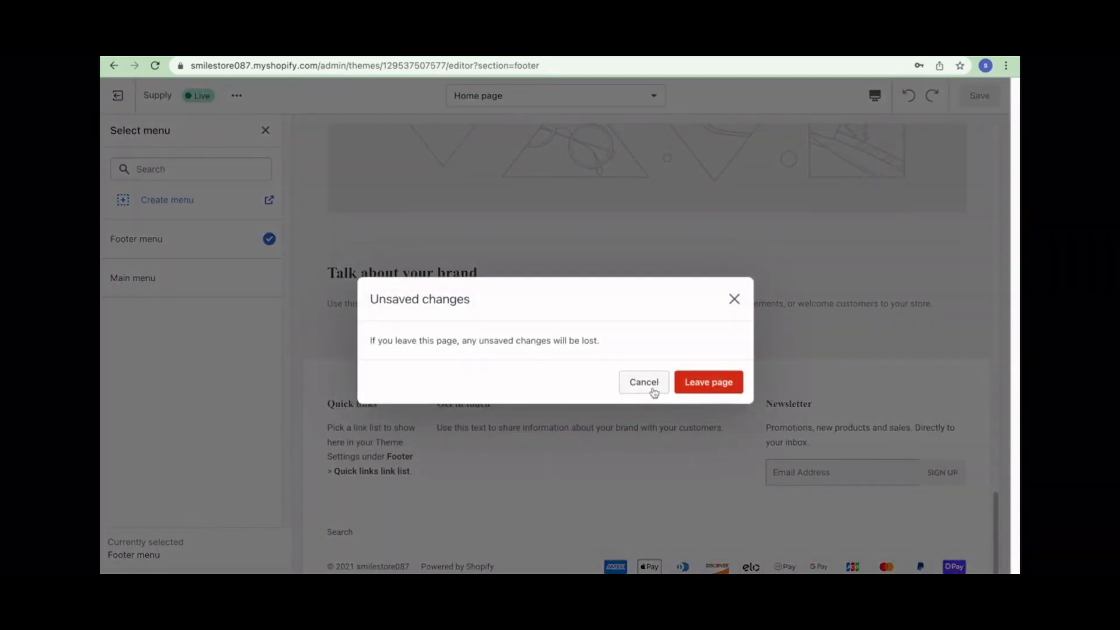
left_click(649, 387)
- Add a second Get in touch rich text block to the footer
left_click(265, 130)
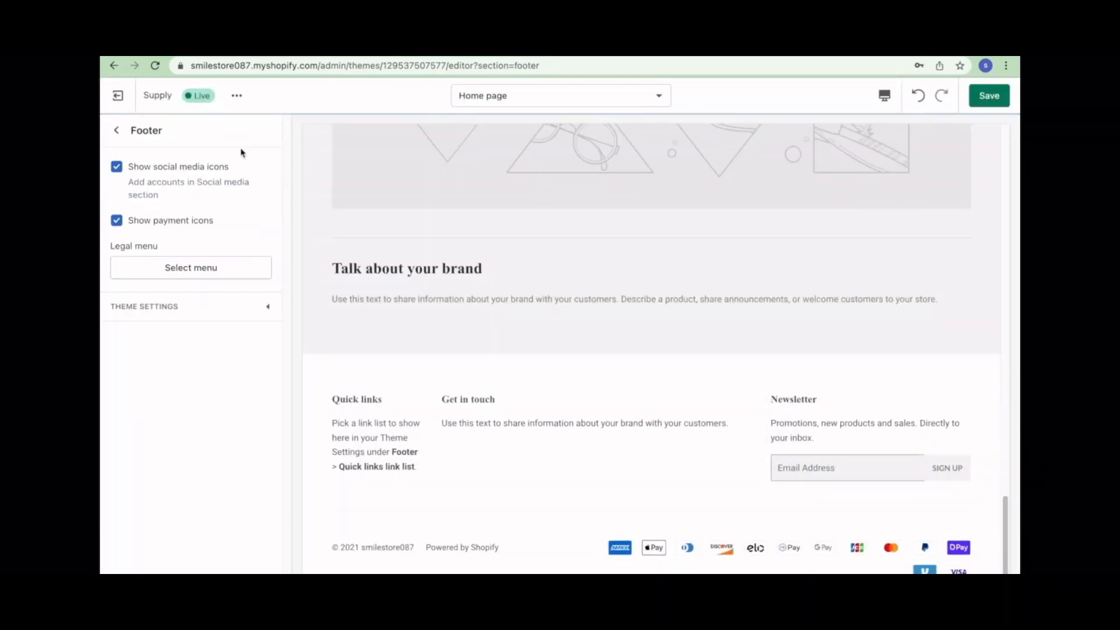
left_click(116, 130)
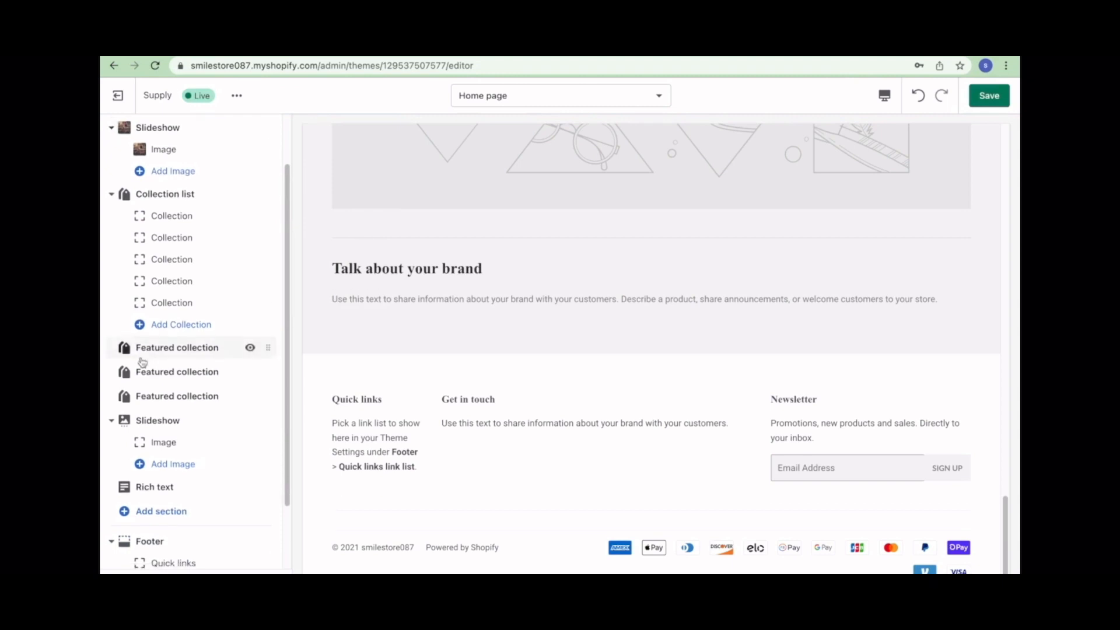
scroll(140, 360, "down", 2)
scroll(156, 394, "up", 1)
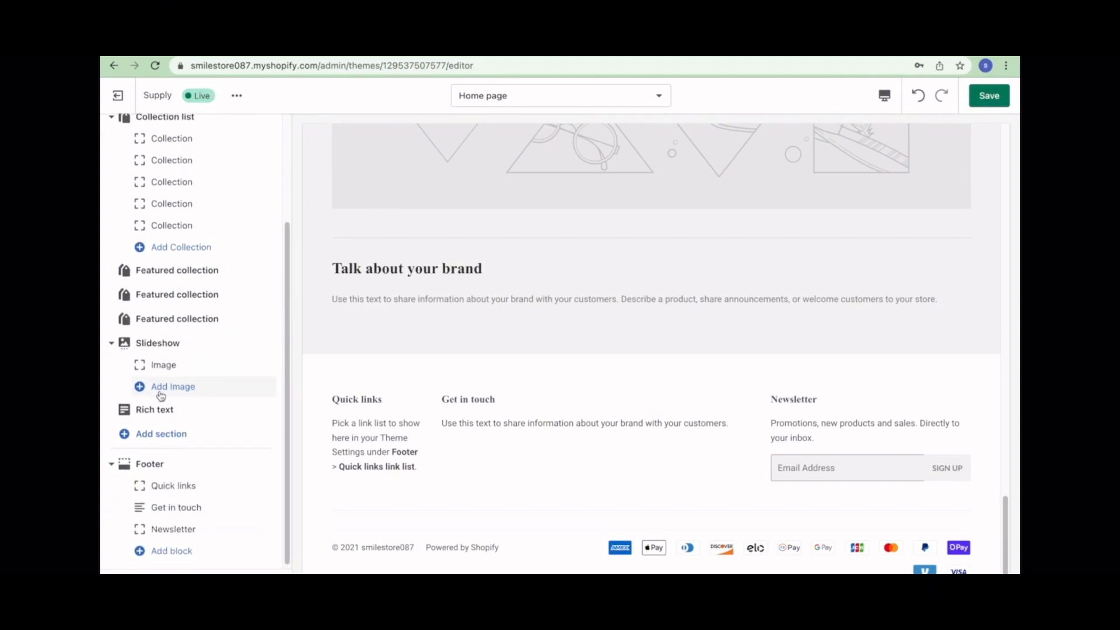
left_click(153, 550)
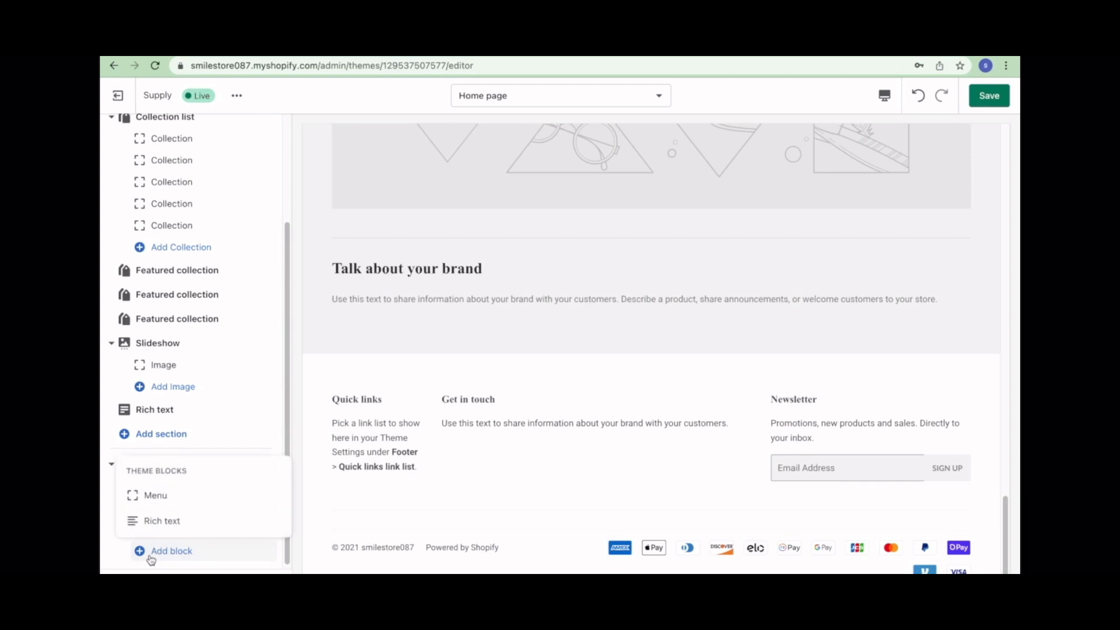
left_click(162, 521)
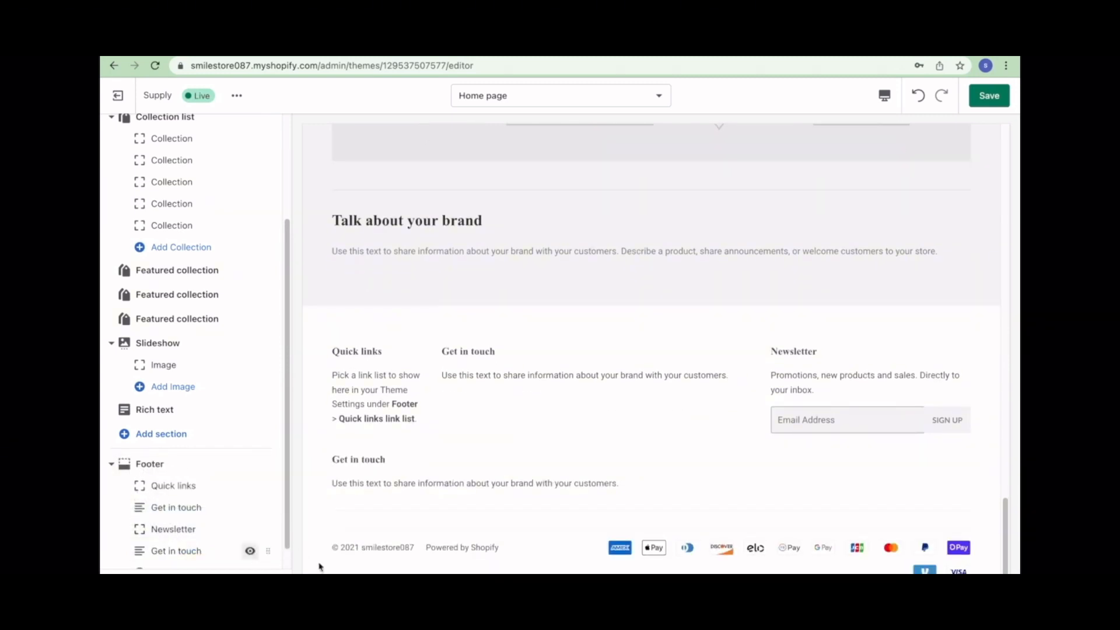
- Add a second Quick links menu block to the footer and check the new Get in touch block
scroll(164, 528, "down", 1)
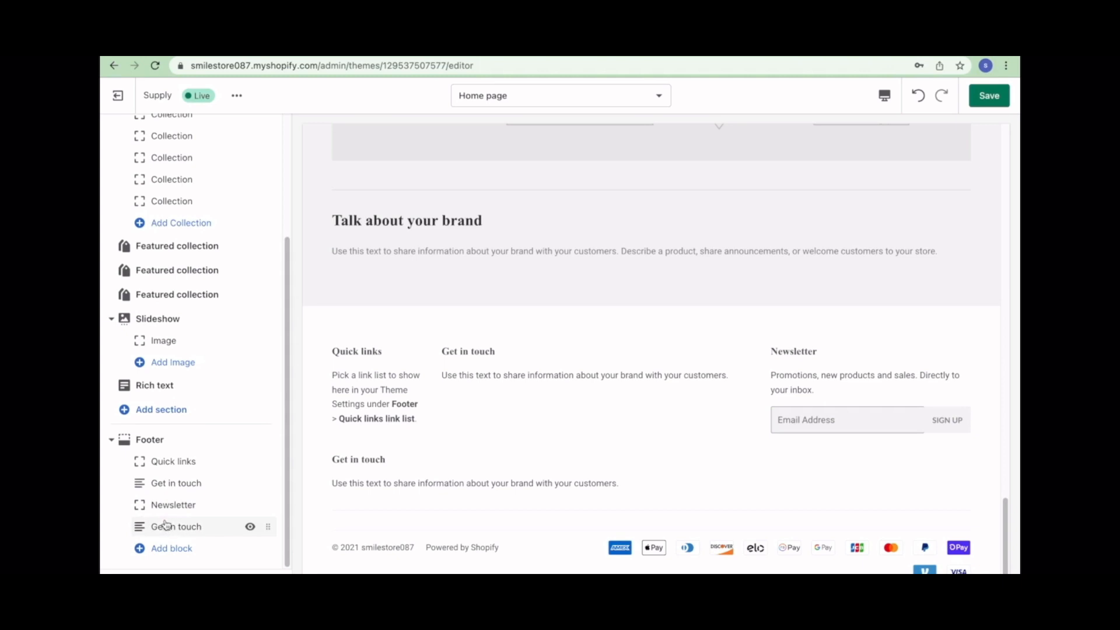
left_click(192, 549)
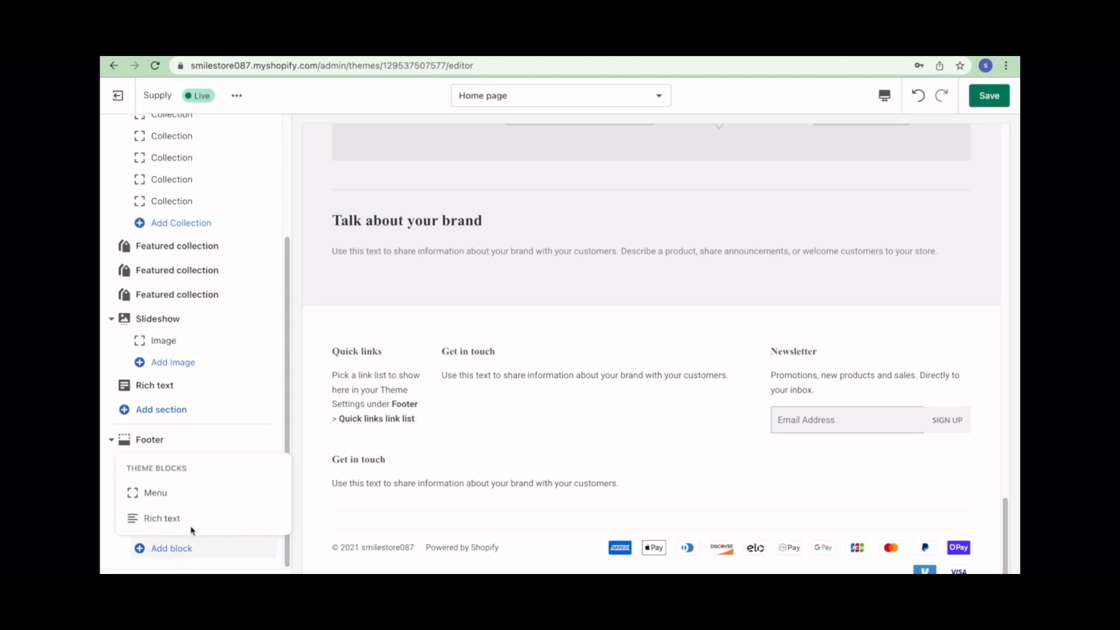
left_click(164, 493)
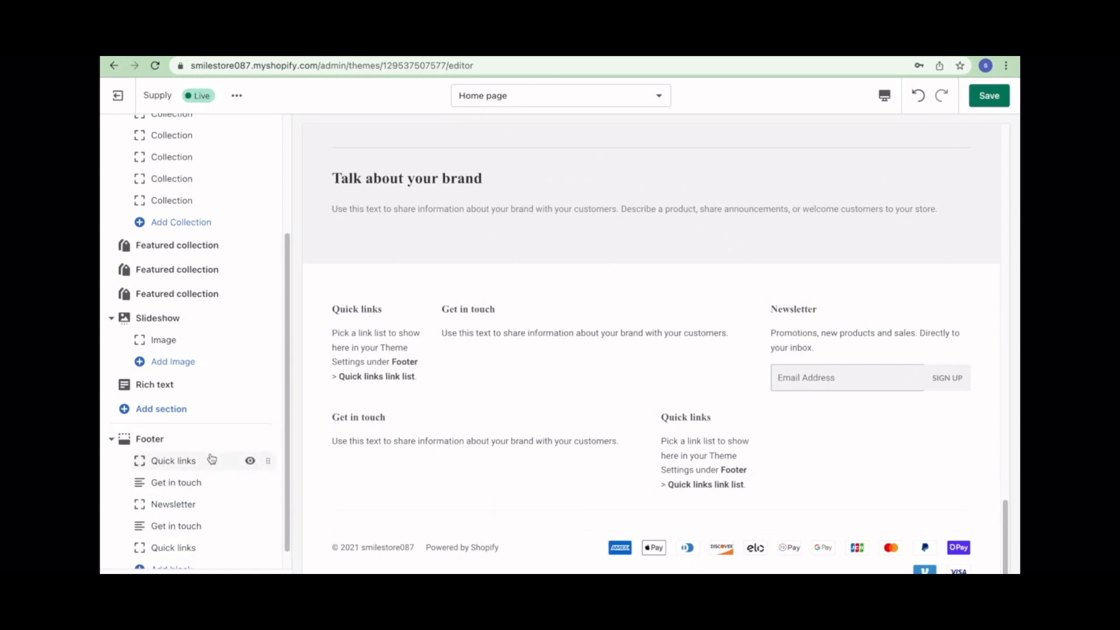
scroll(213, 460, "down", 1)
left_click(230, 500)
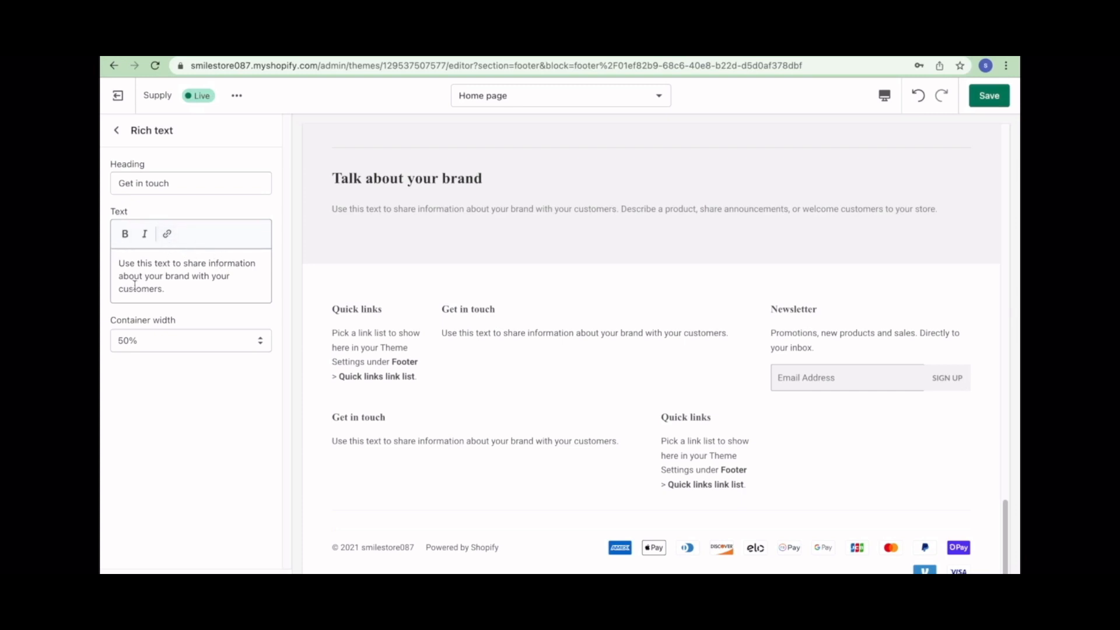
left_click(117, 130)
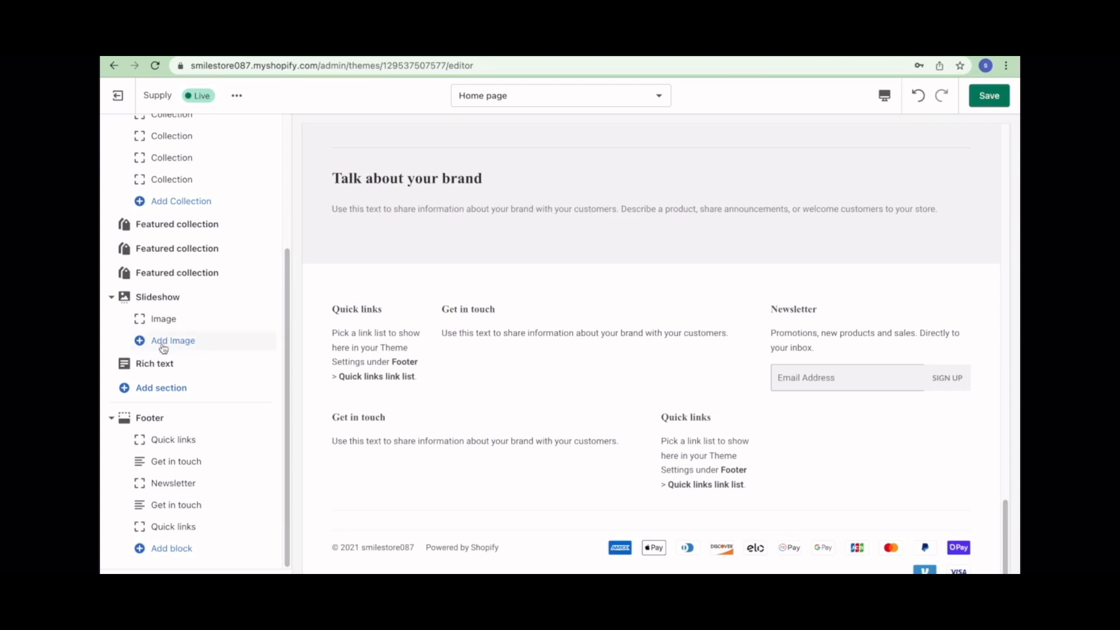
scroll(164, 349, "up", 3)
scroll(164, 348, "down", 3)
- Check the theme actions menu and the Add section list, searching 'in' then clearing it
left_click(237, 96)
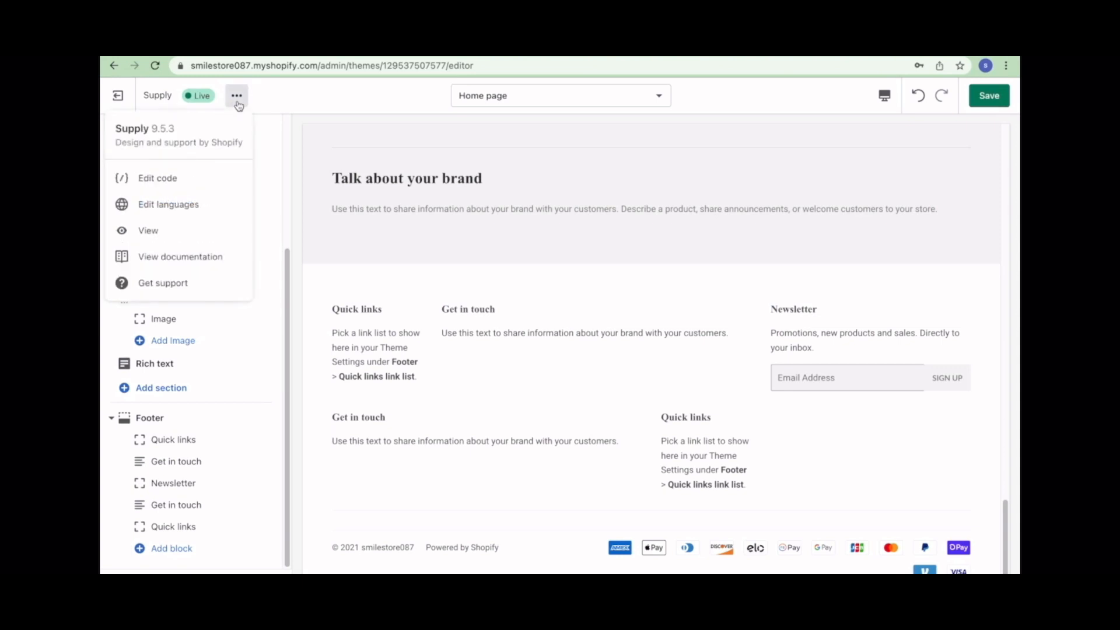
left_click(315, 262)
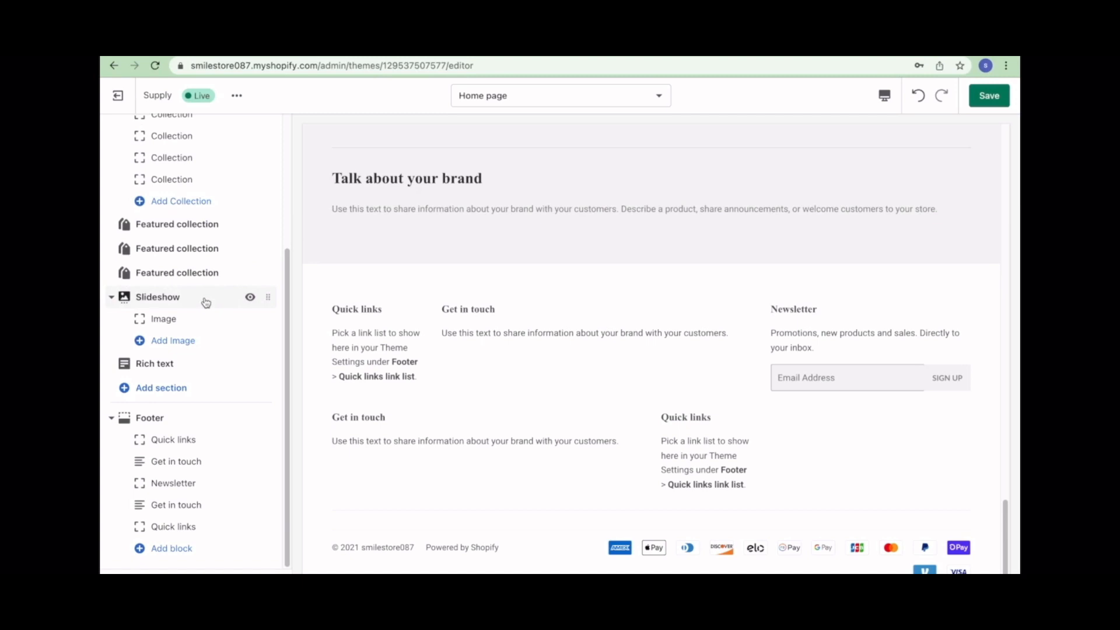
left_click(177, 389)
scroll(175, 357, "down", 2)
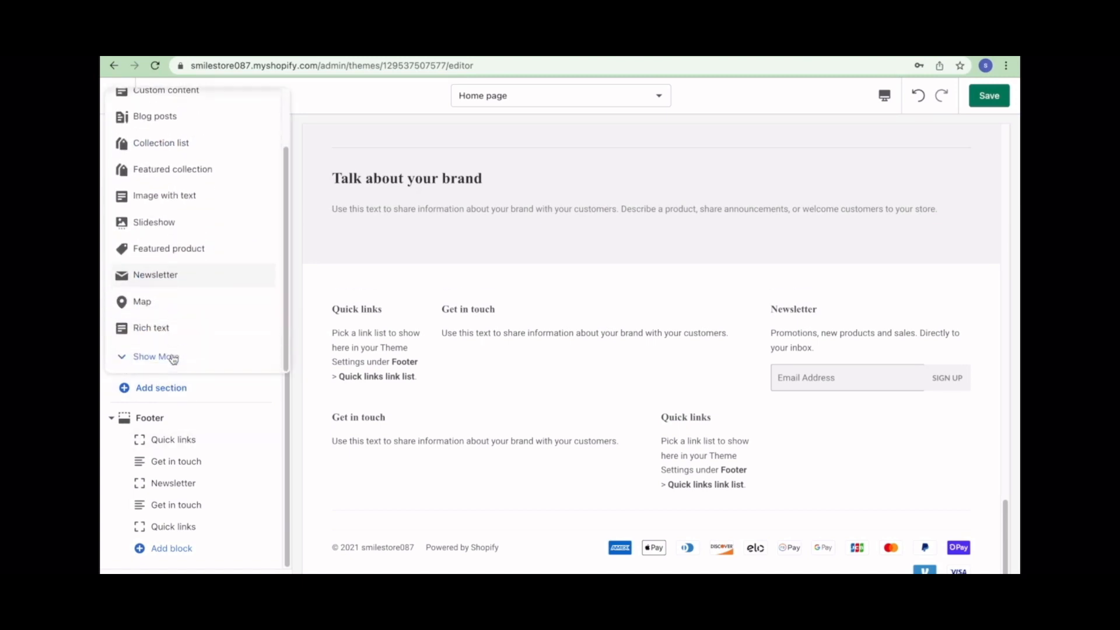
scroll(180, 355, "up", 2)
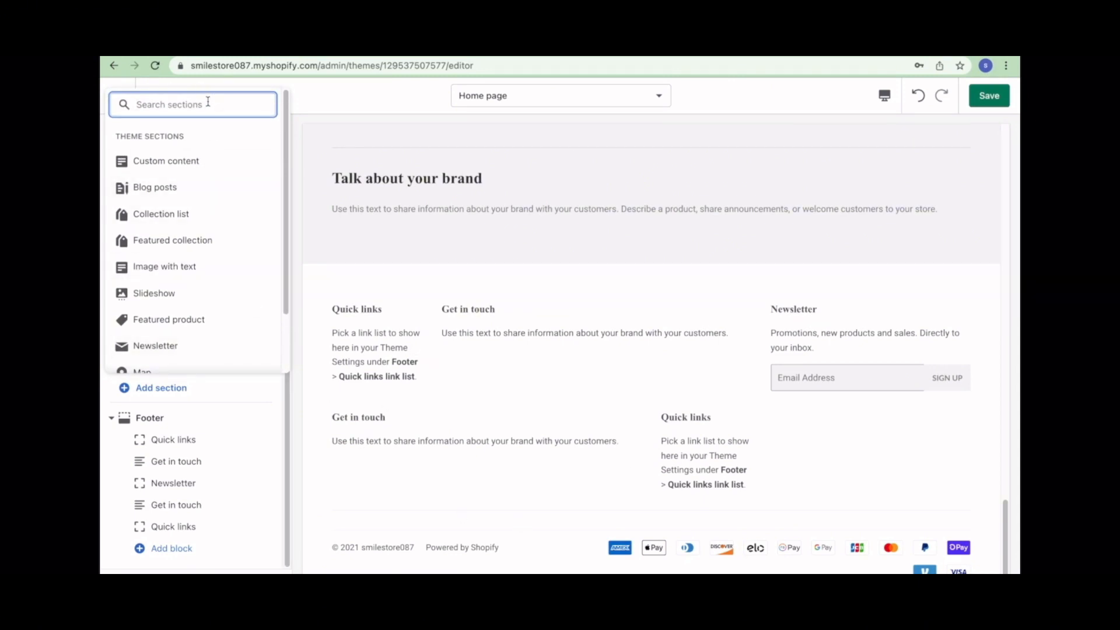
type("in")
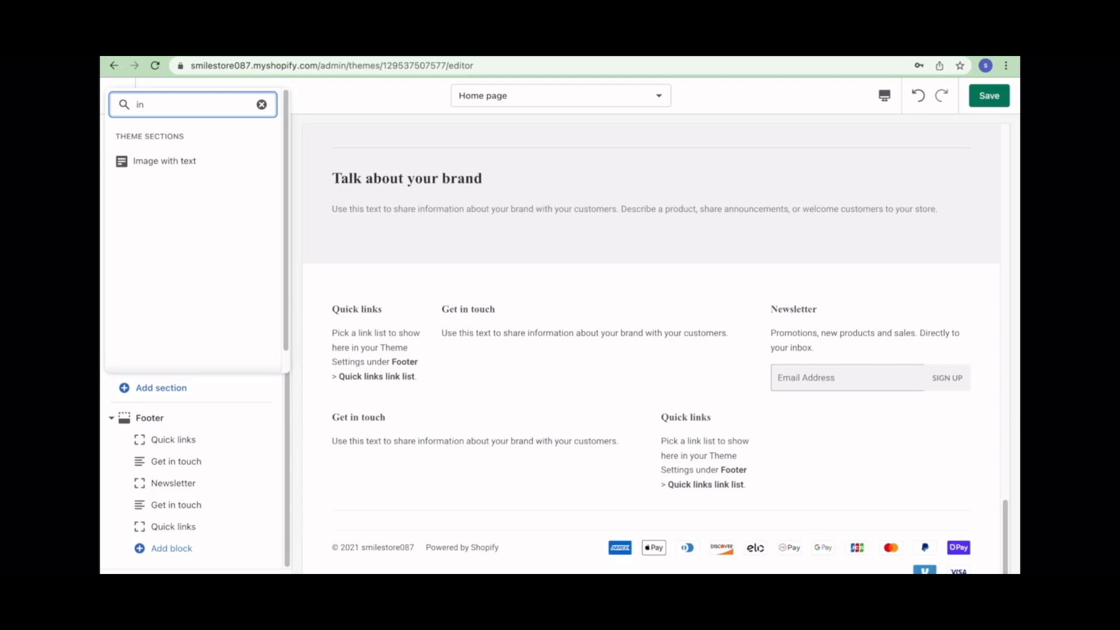
left_click(262, 104)
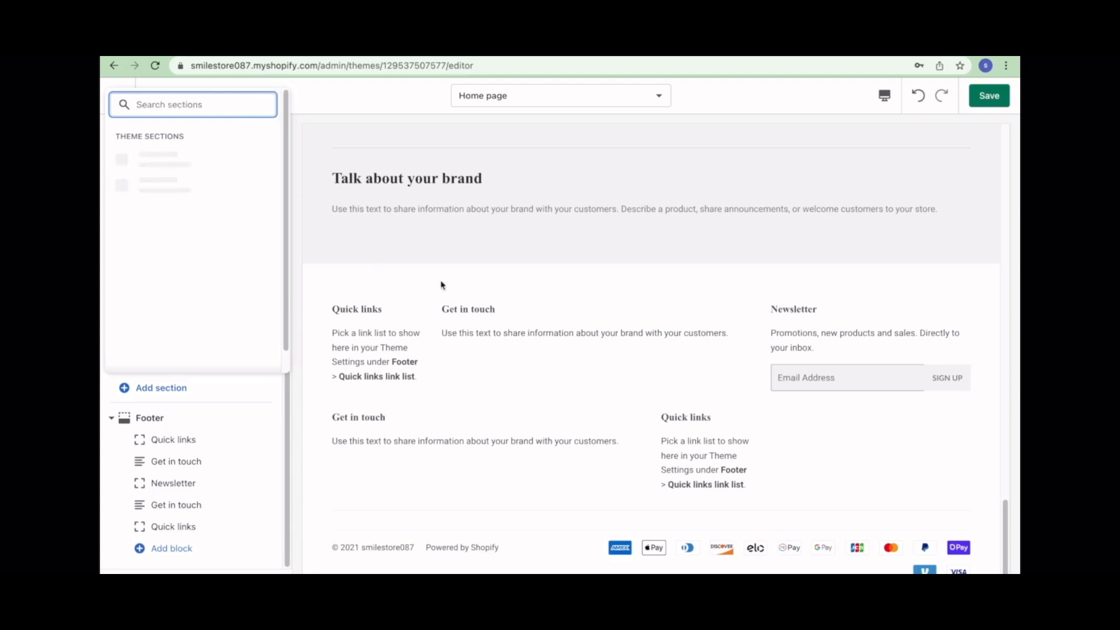
- Scroll the home page preview down to the footer and close the Add section list unused
scroll(439, 415, "up", 20)
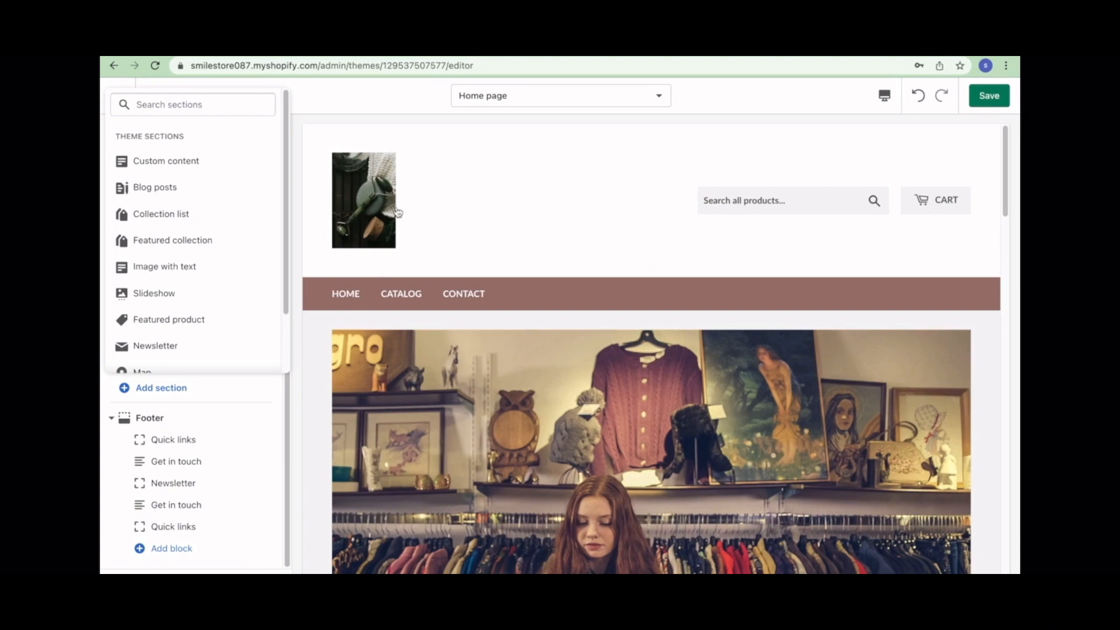
scroll(457, 412, "down", 1)
scroll(457, 412, "down", 3)
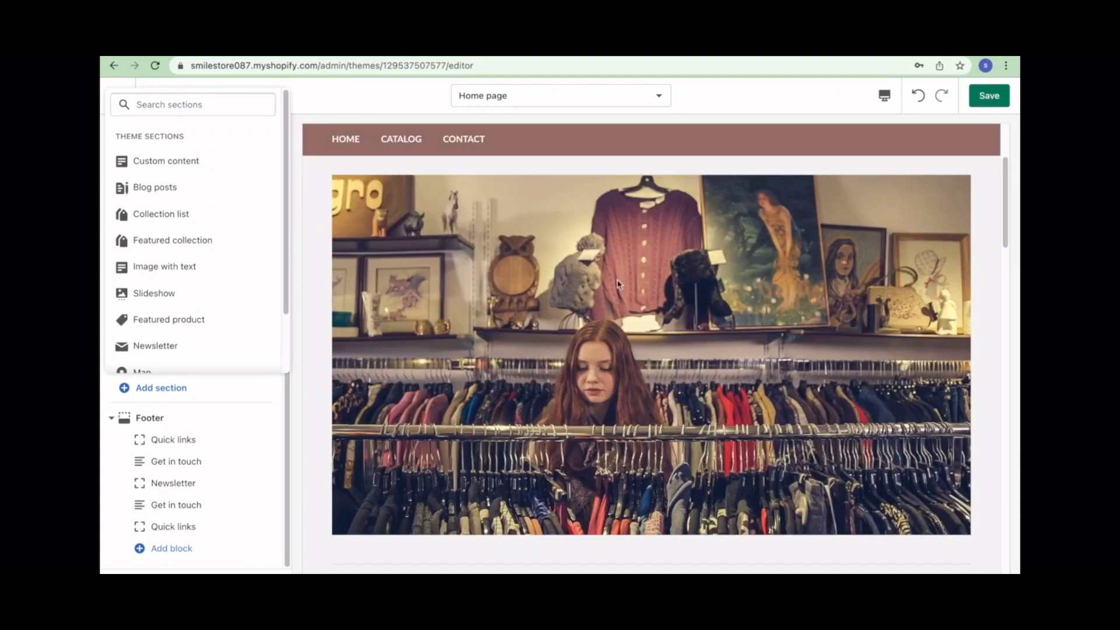
scroll(636, 317, "down", 6)
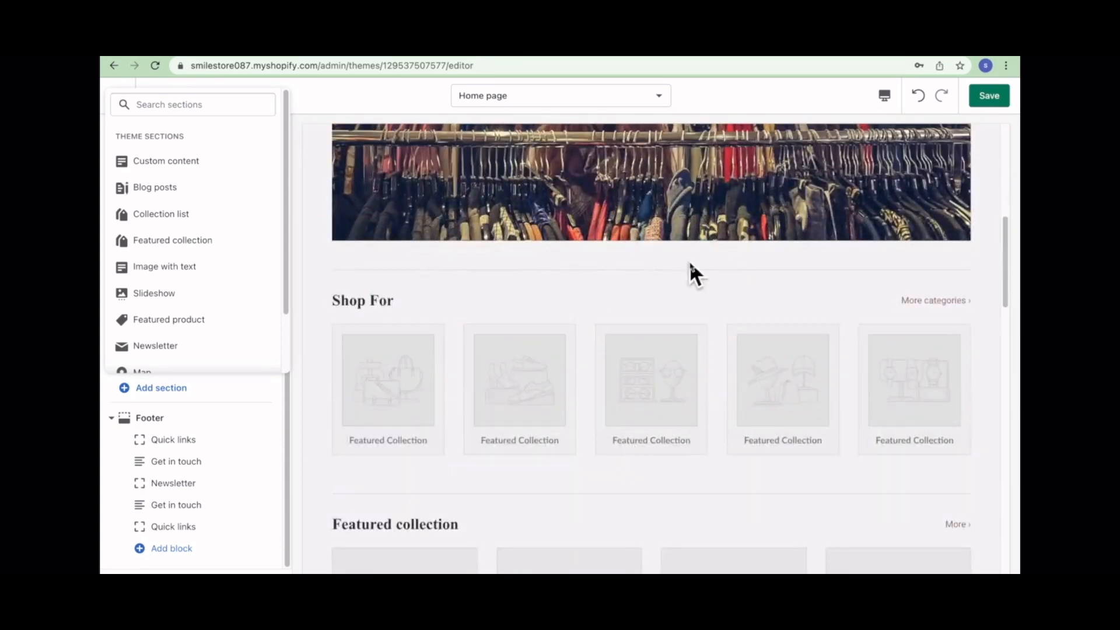
scroll(569, 341, "down", 8)
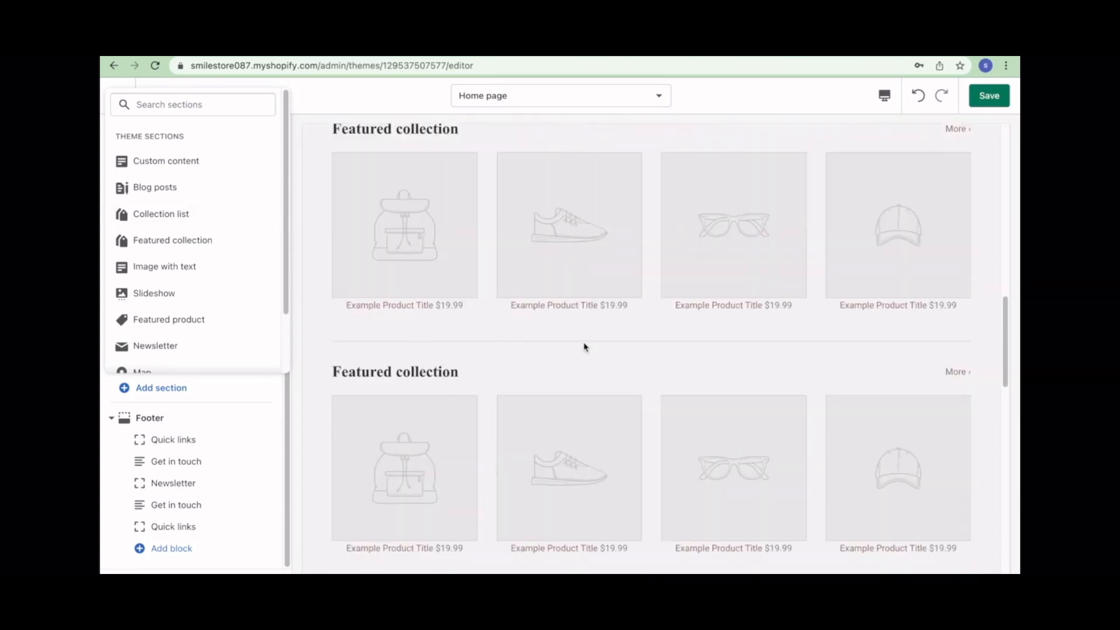
scroll(545, 348, "down", 10)
scroll(187, 358, "down", 2)
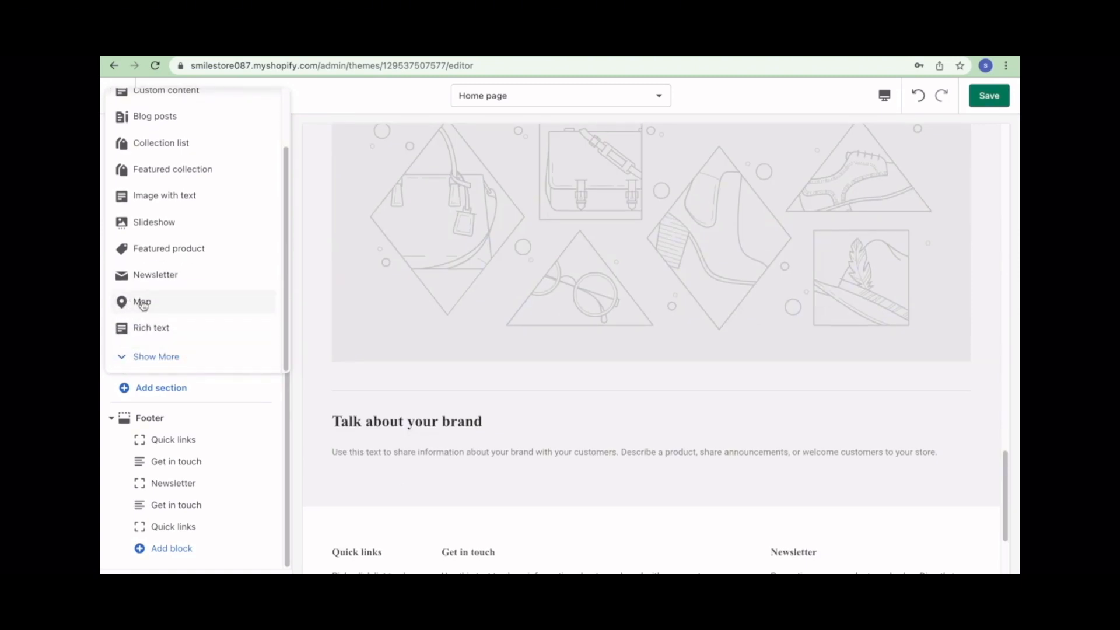
left_click(301, 443)
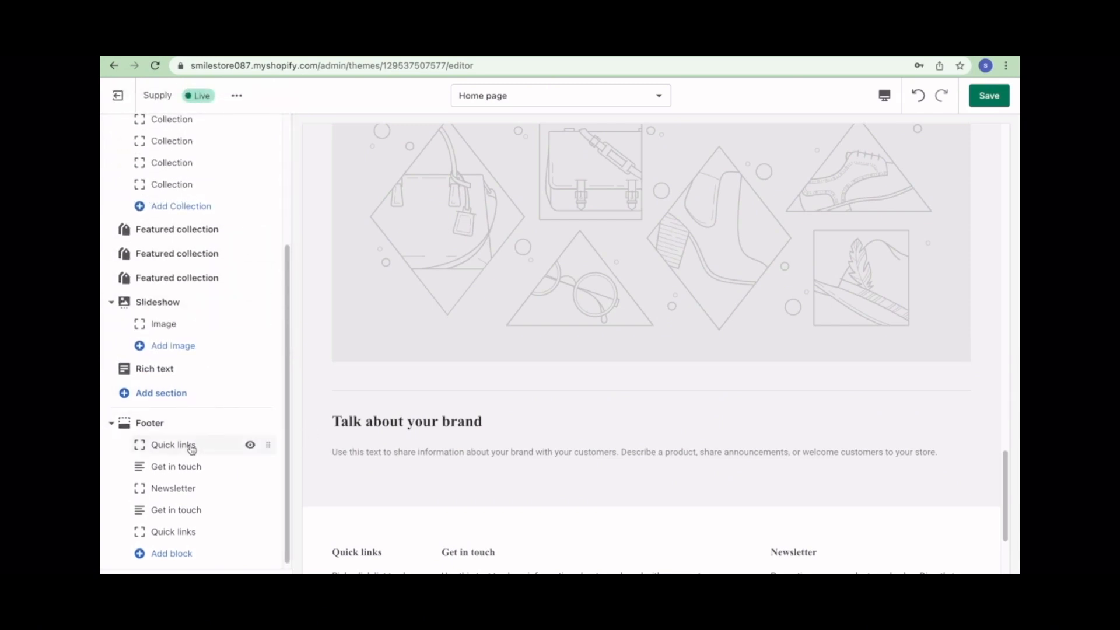
scroll(187, 445, "up", 3)
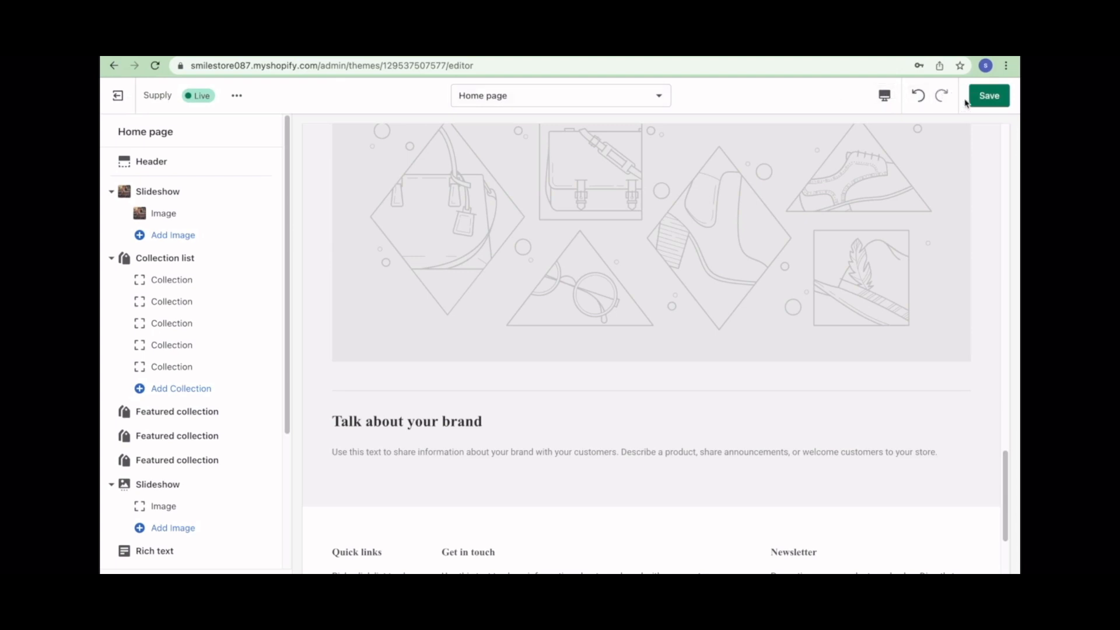
- Save the Supply theme, exit the editor, and look over the live storefront
left_click(988, 96)
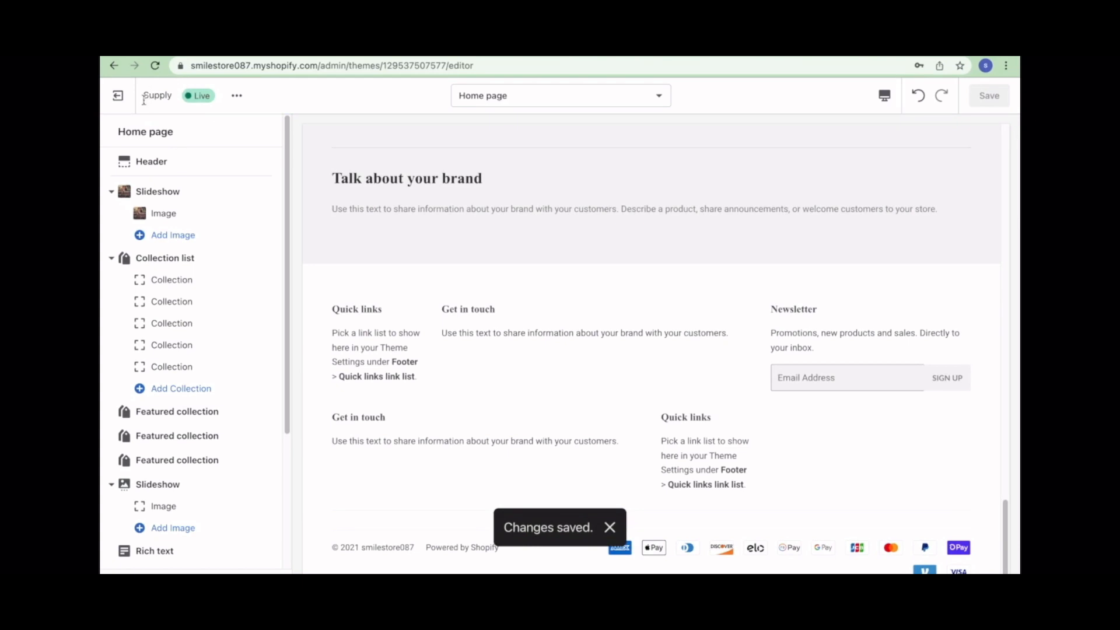
left_click(117, 96)
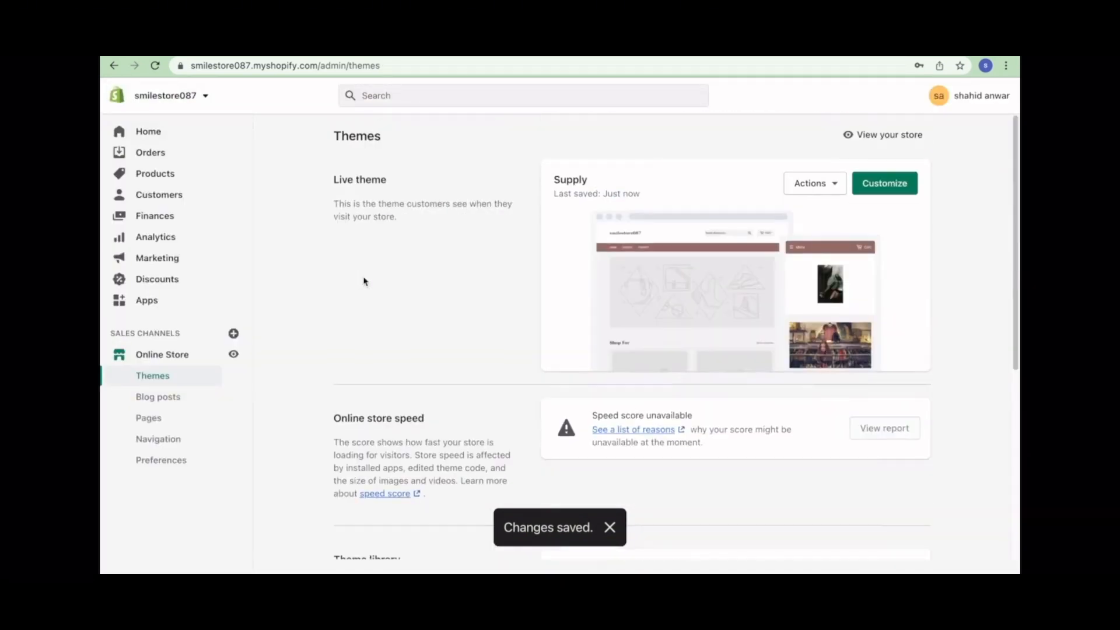
left_click(866, 136)
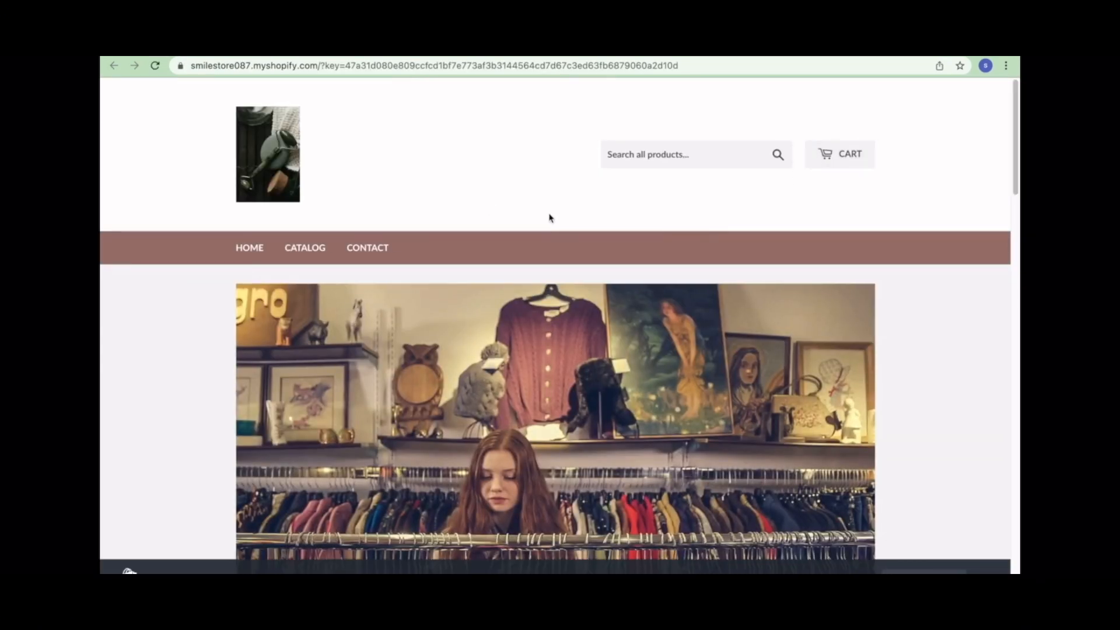
scroll(549, 218, "down", 20)
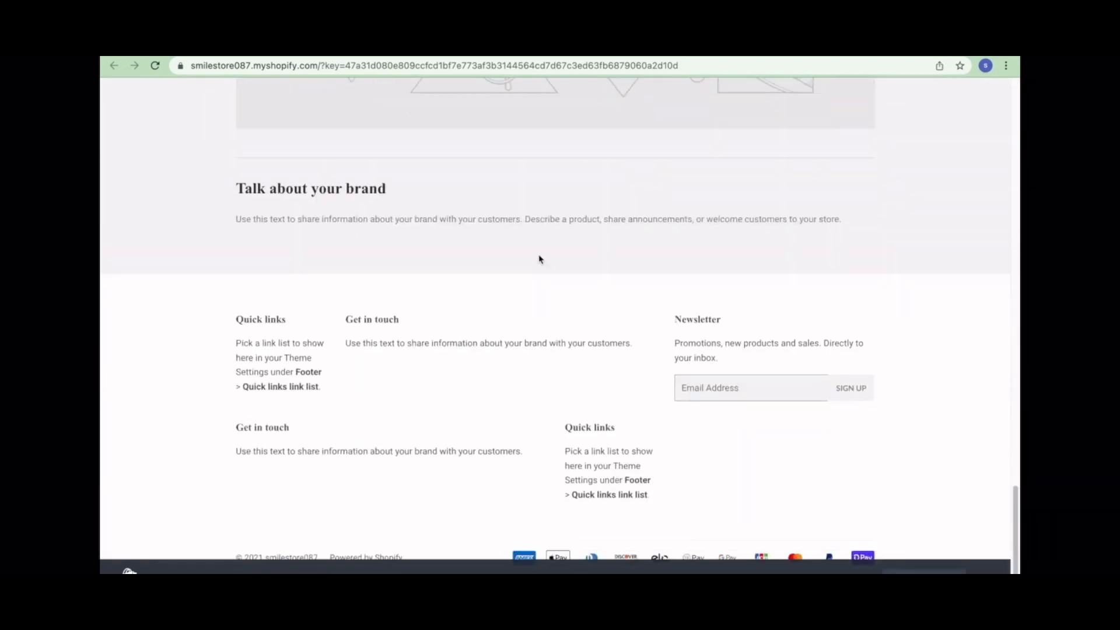
scroll(490, 257, "up", 20)
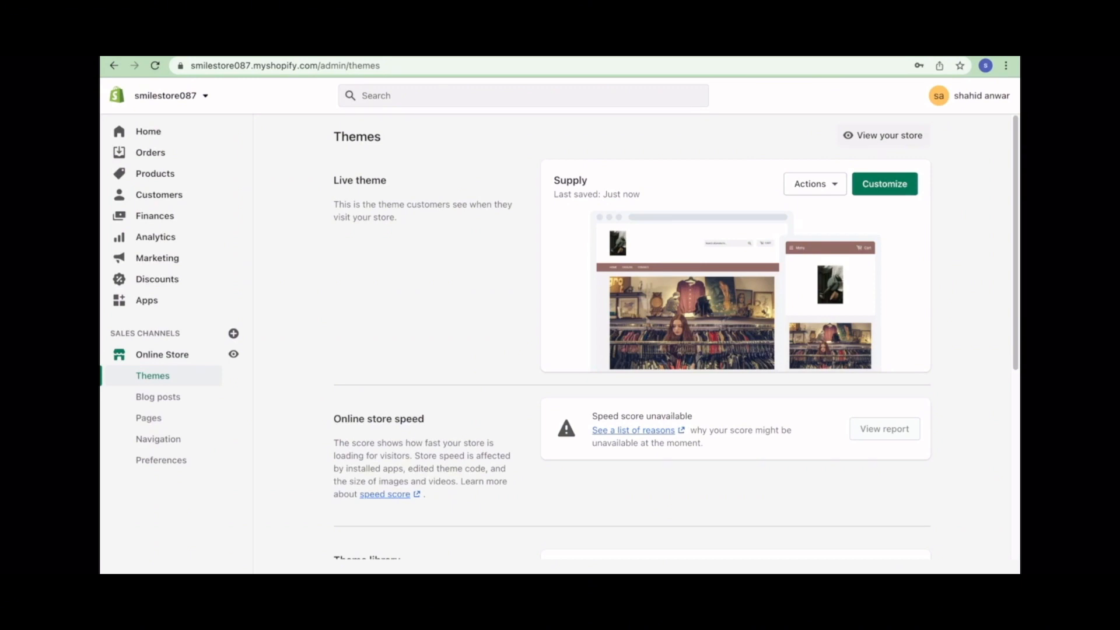
- Search the Shopify App Store for 'cj dropshipping' and open the CJDropshipping app listing
left_click(177, 303)
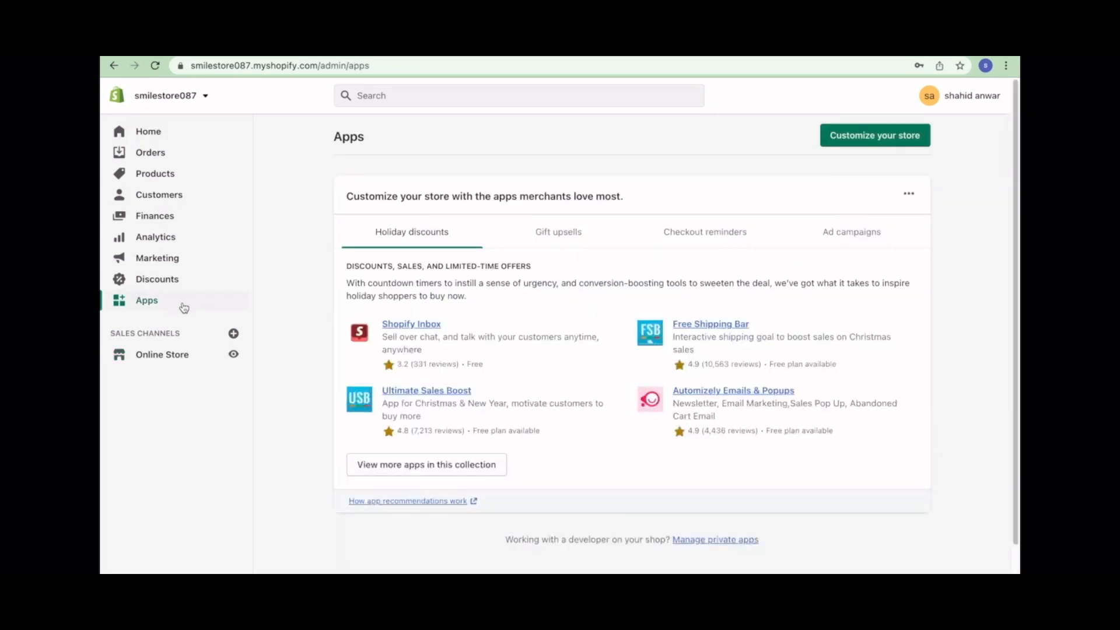
left_click(457, 466)
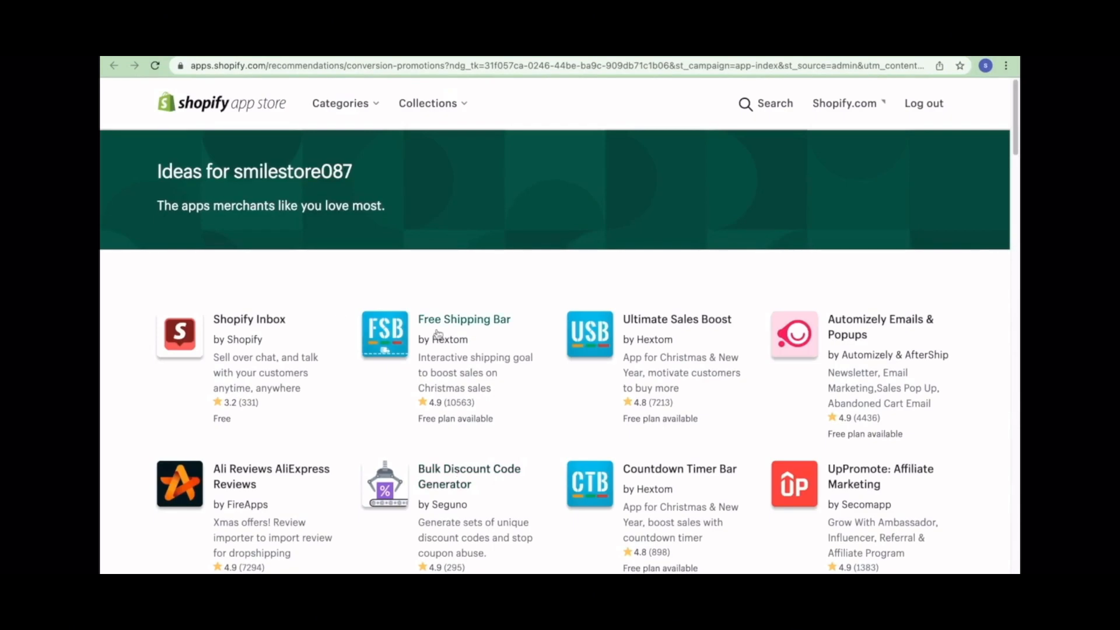
left_click(758, 104)
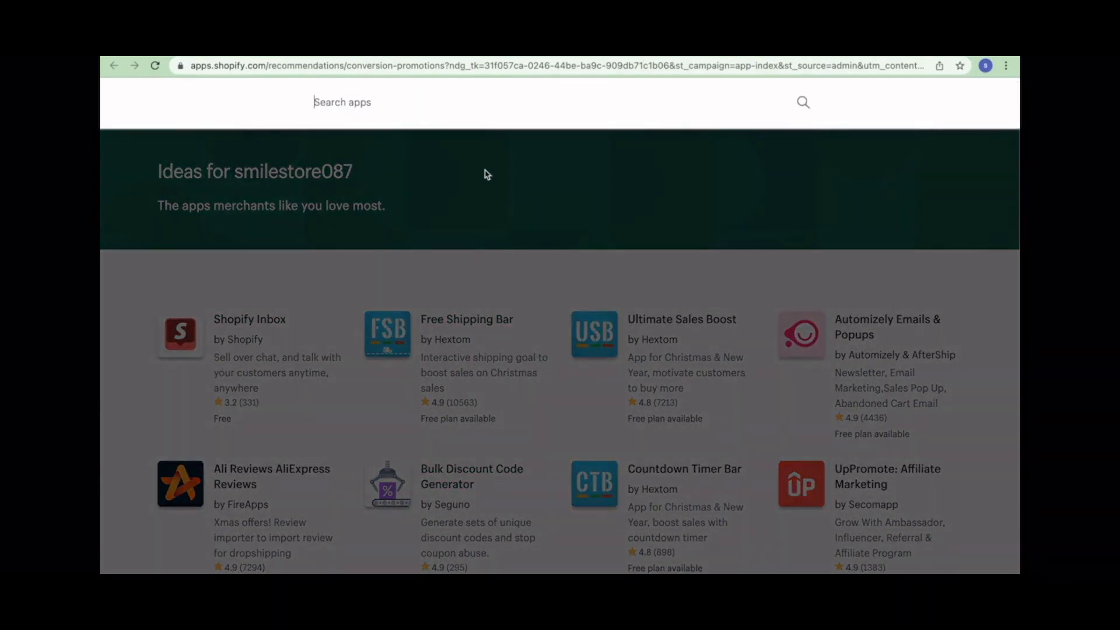
type("cj dropshipping")
key("Return")
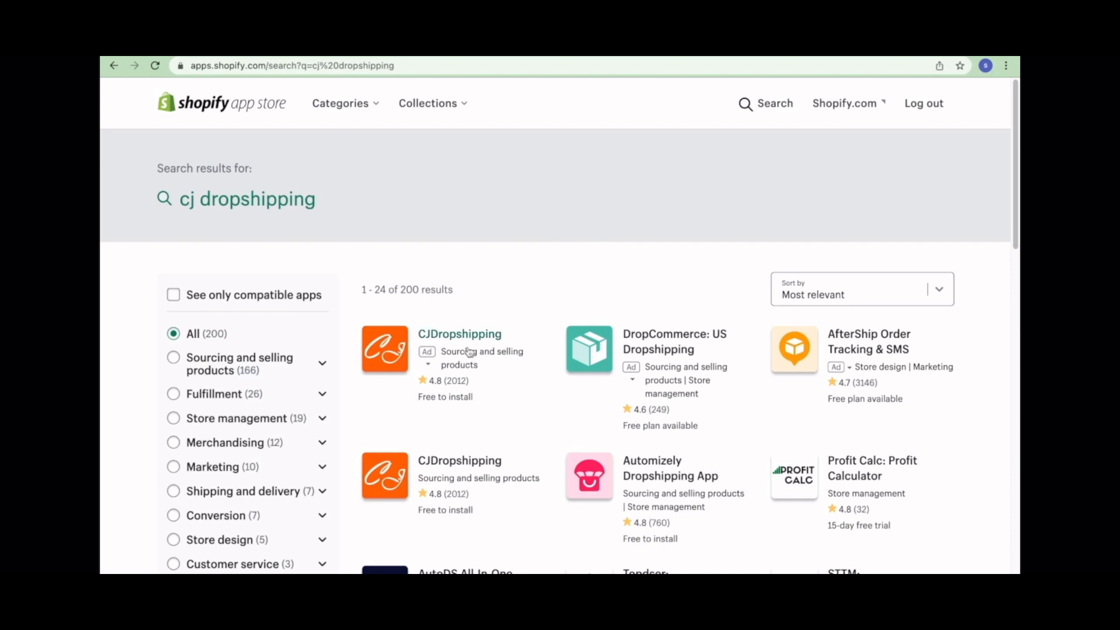
left_click(468, 349)
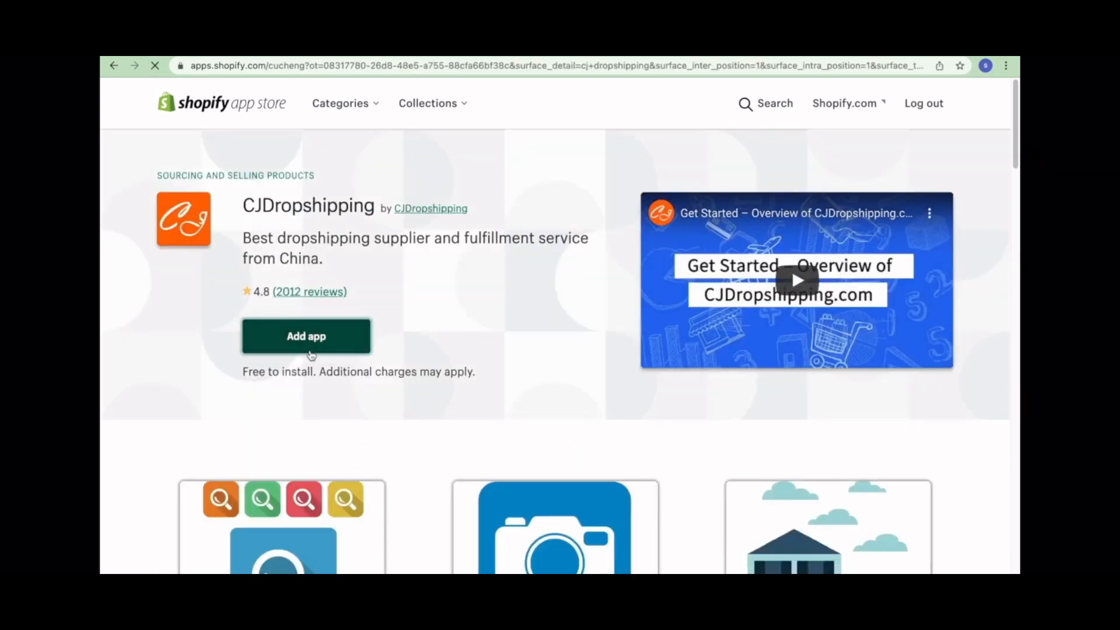
- Add CJDropshipping to the store and approve its installation permissions
left_click(311, 352)
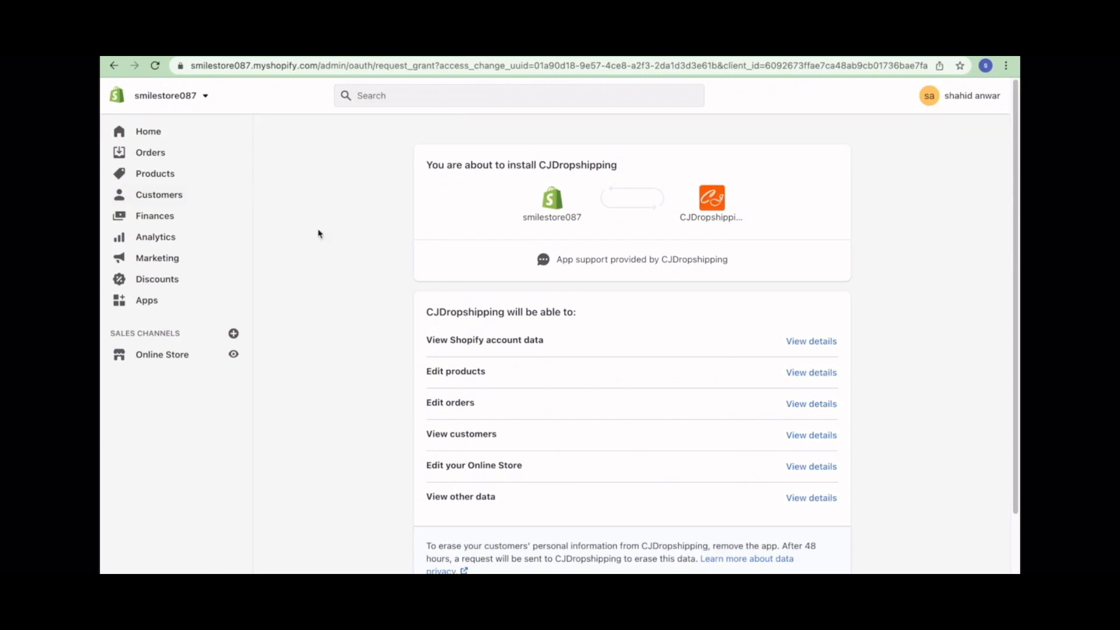
scroll(575, 363, "down", 3)
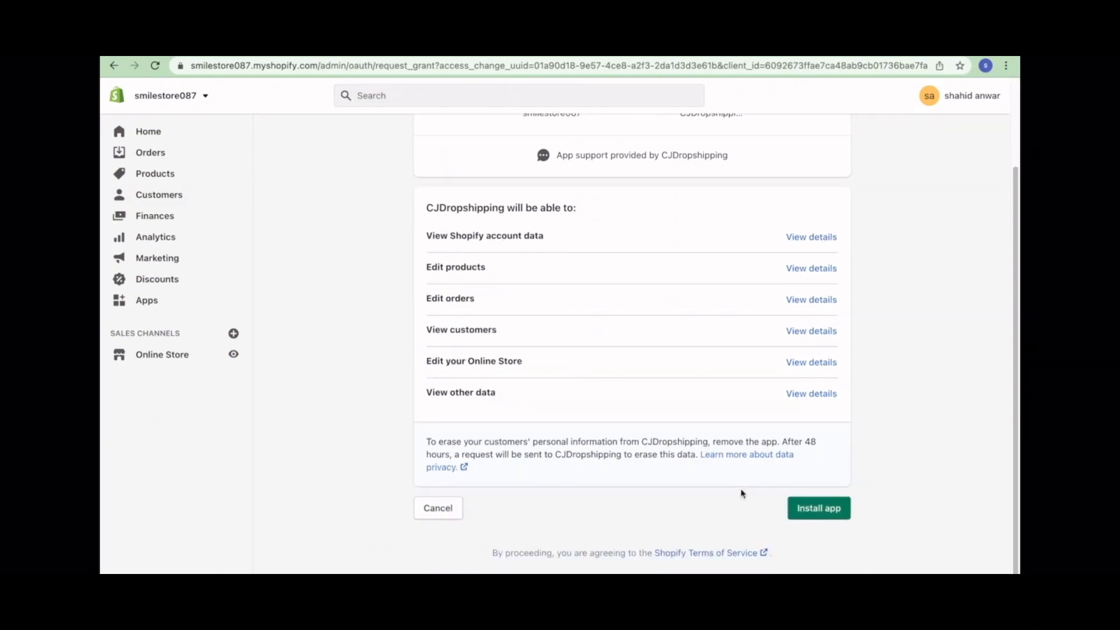
left_click(834, 511)
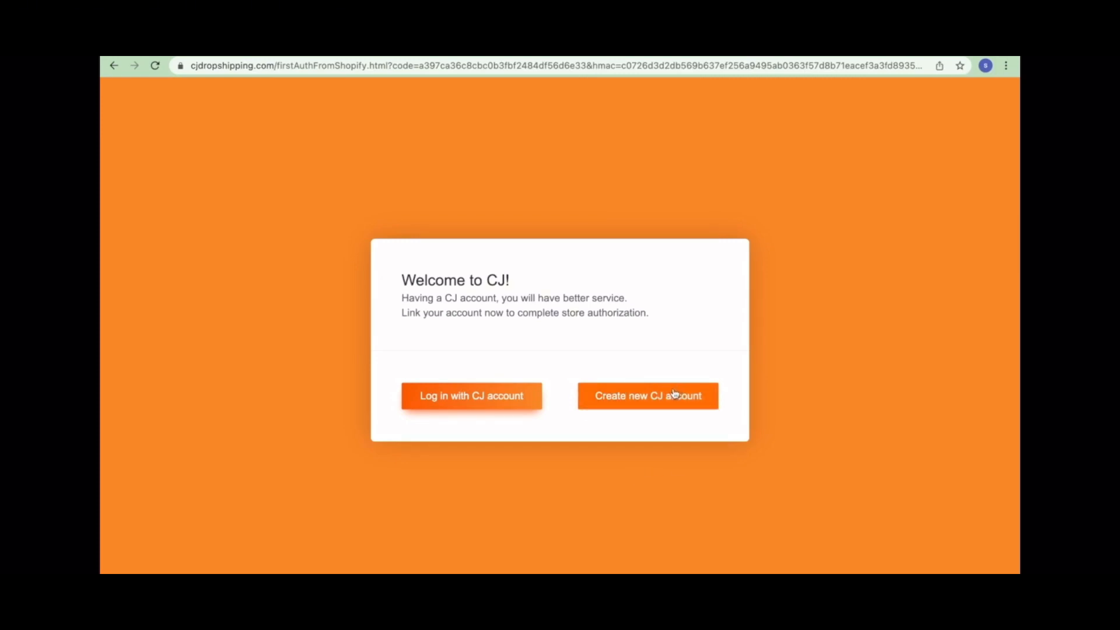
- Start a new CJ account and enter the e-mail address and a password
left_click(583, 405)
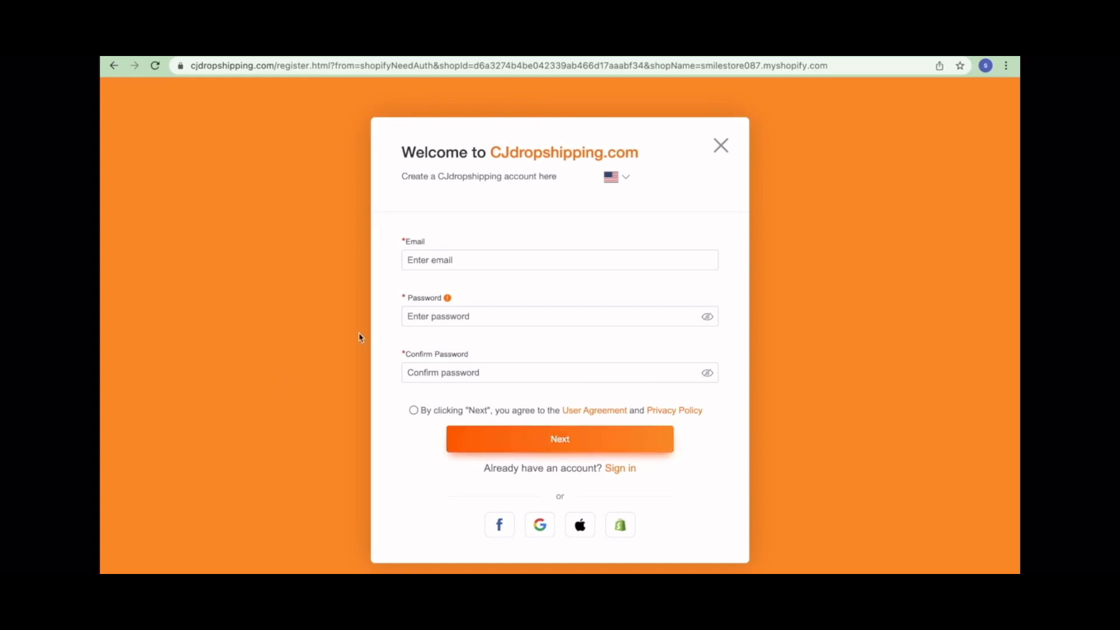
left_click(442, 263)
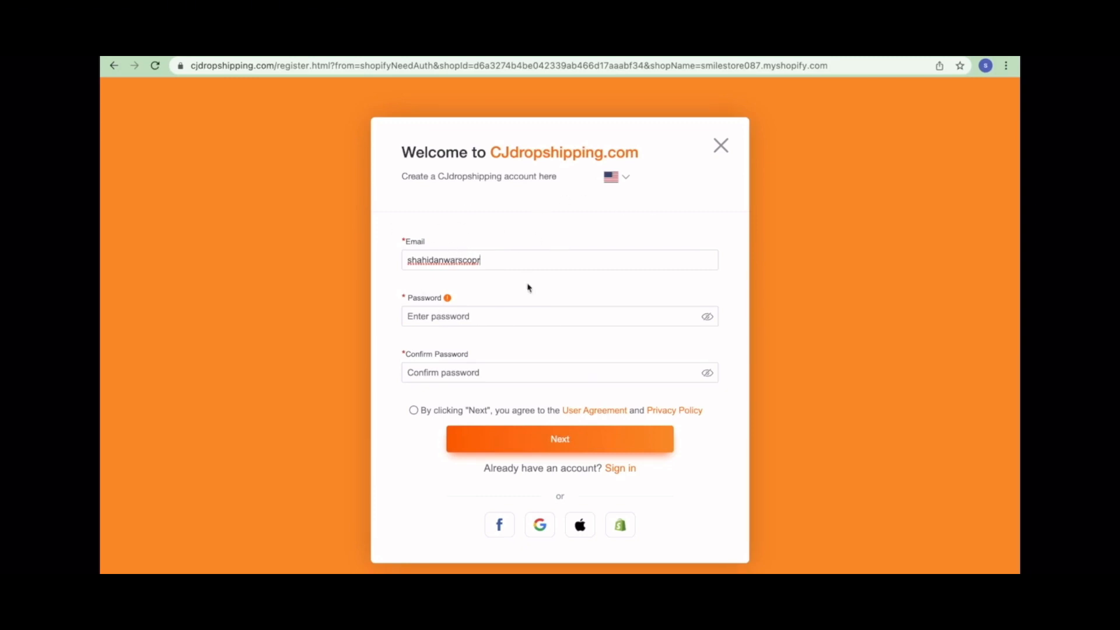
left_click(542, 320)
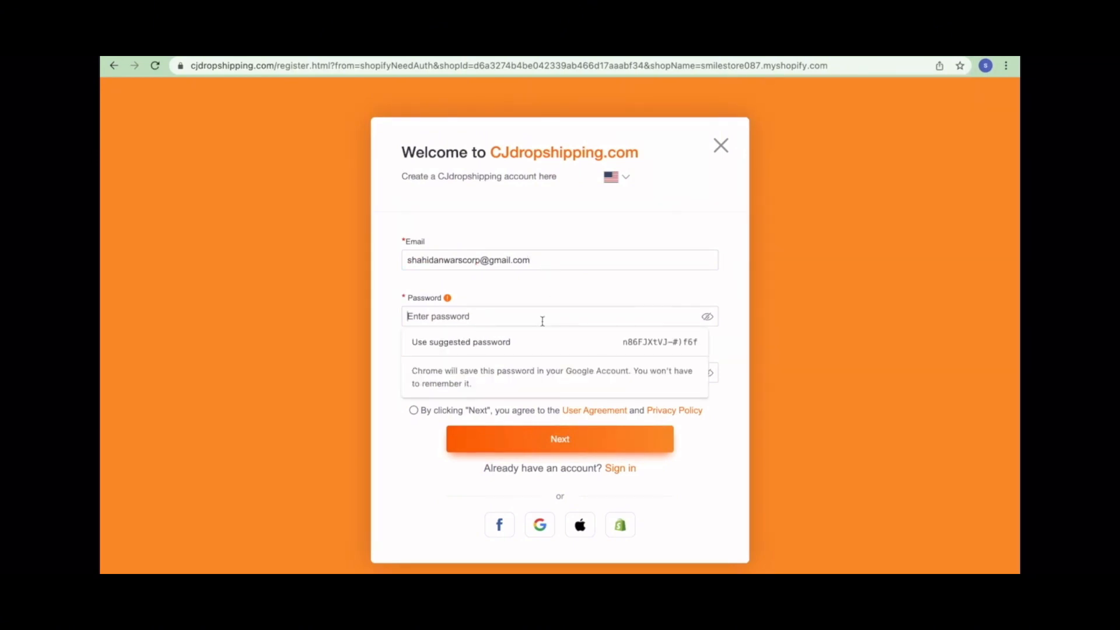
type("•••••••••")
- Confirm the password, accept the user agreement, and retype the mismatched confirmation to continue
left_click(600, 379)
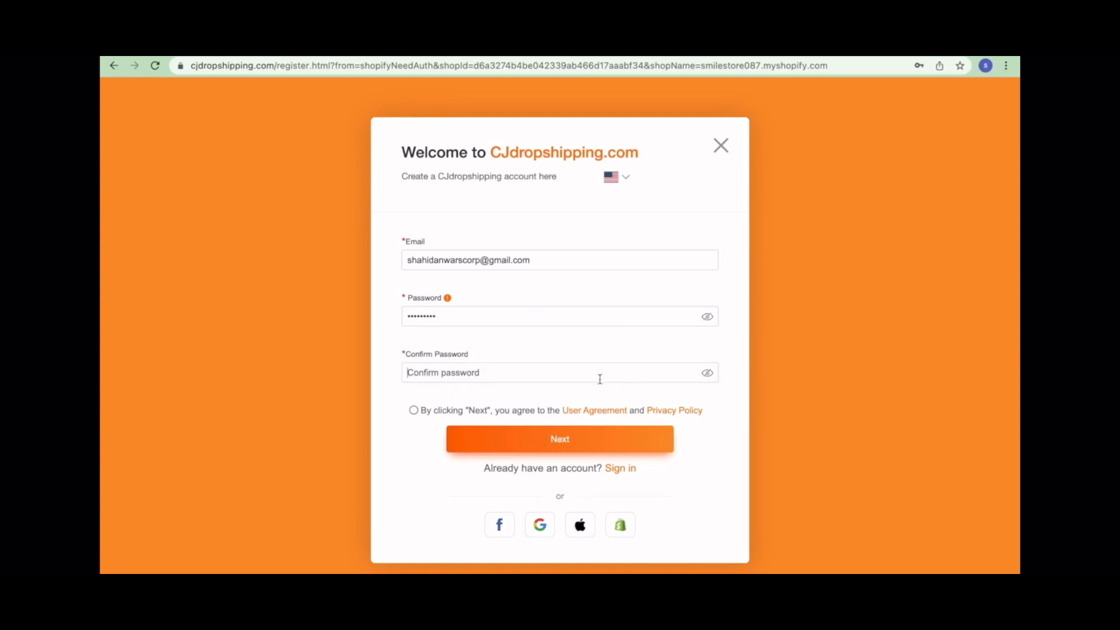
type("••••••••••")
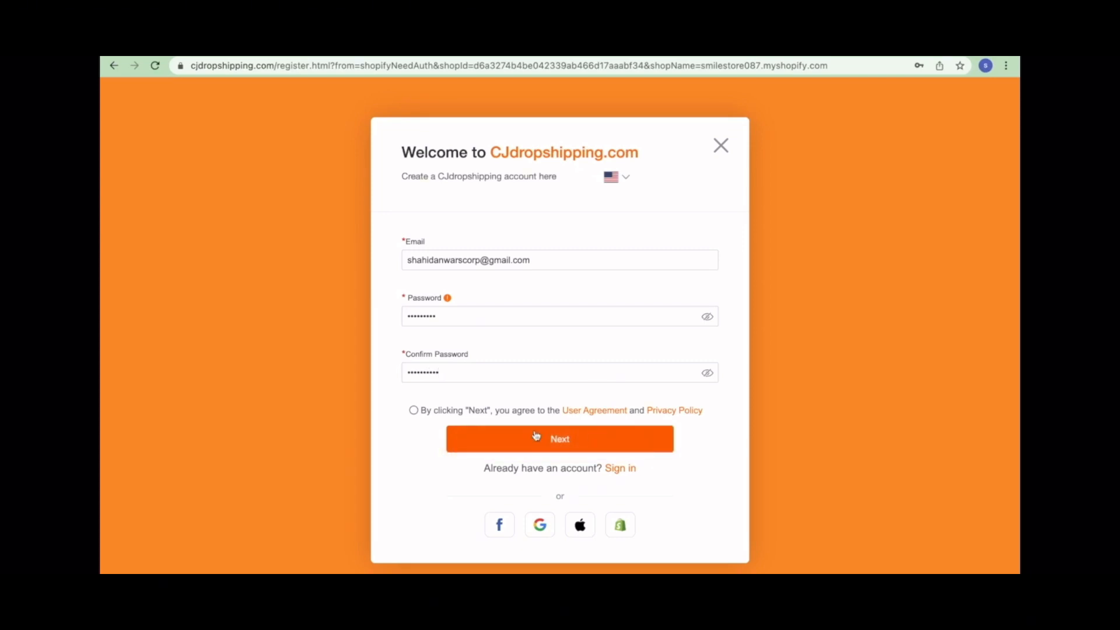
left_click(413, 410)
left_click(507, 439)
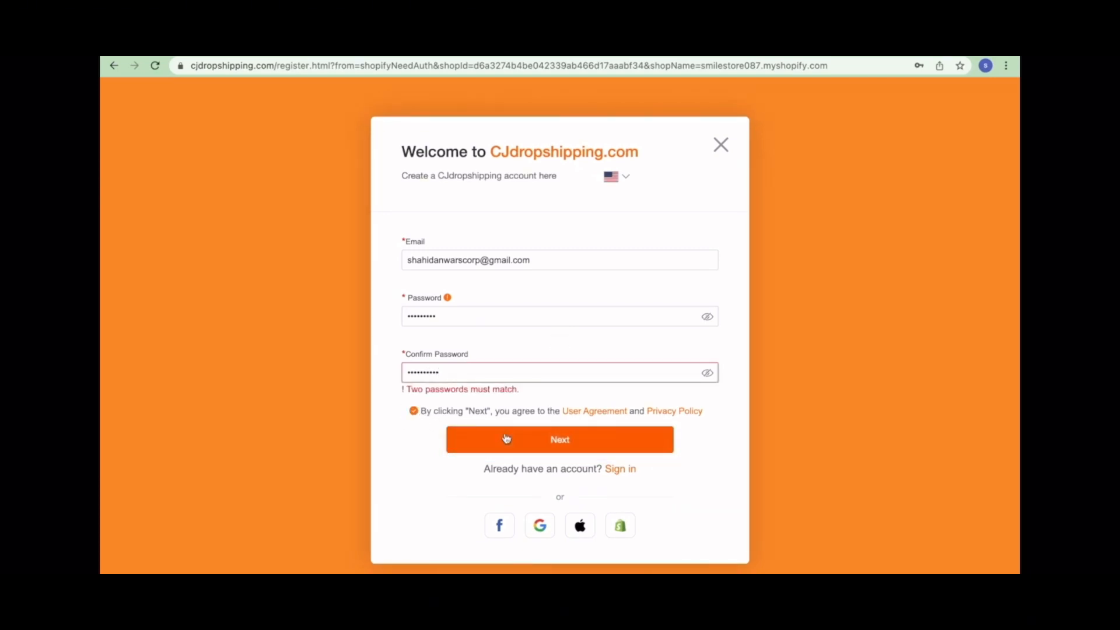
left_click_drag(476, 367, 389, 364)
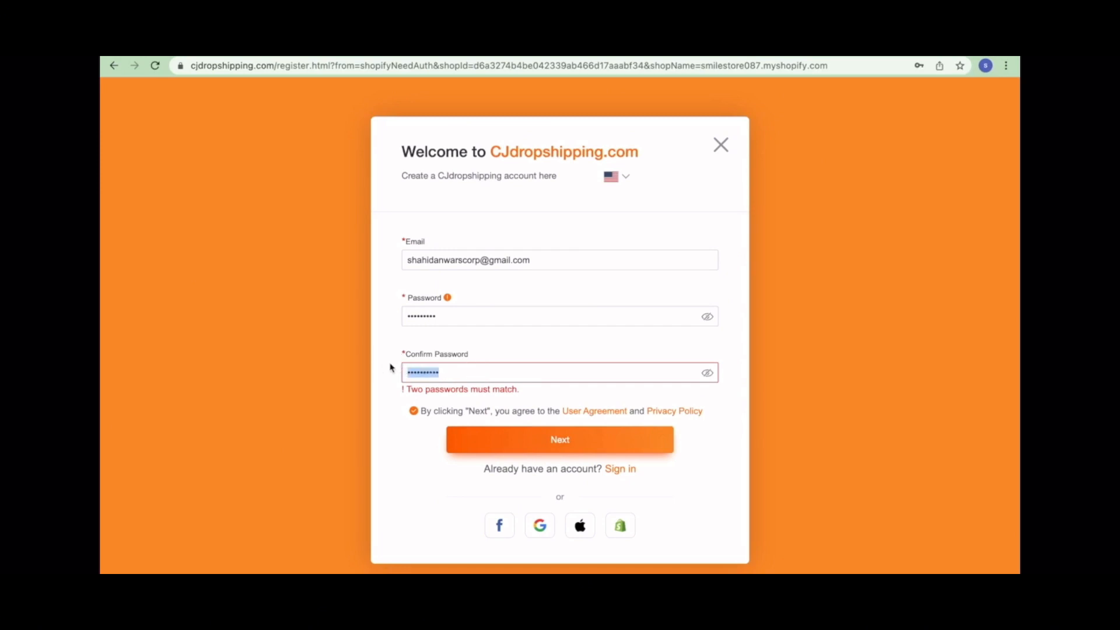
type("••••••••••")
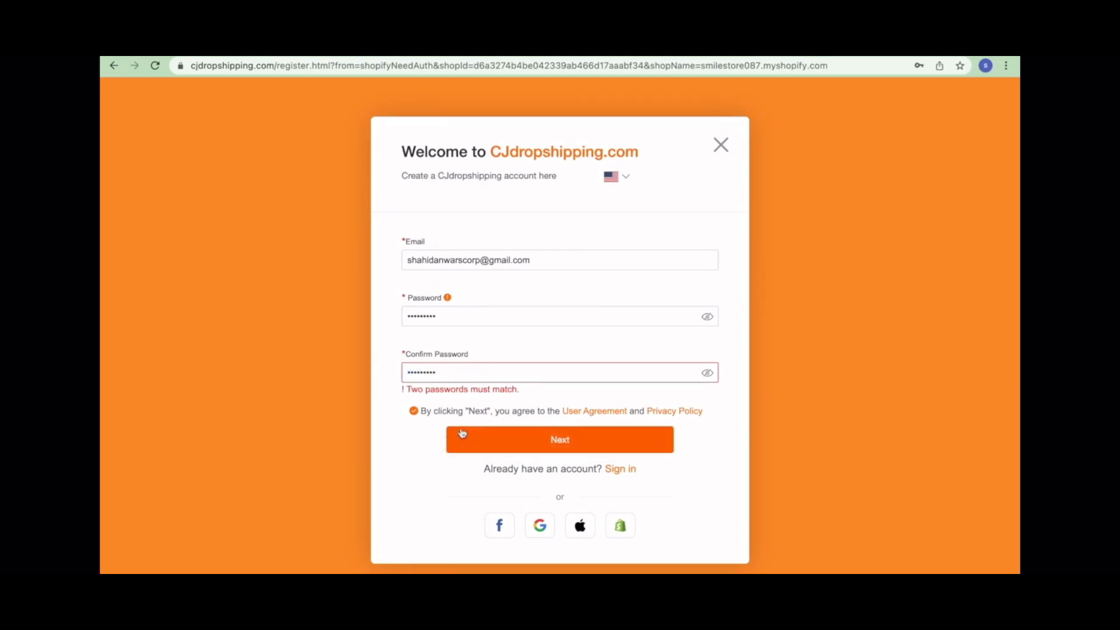
left_click(466, 435)
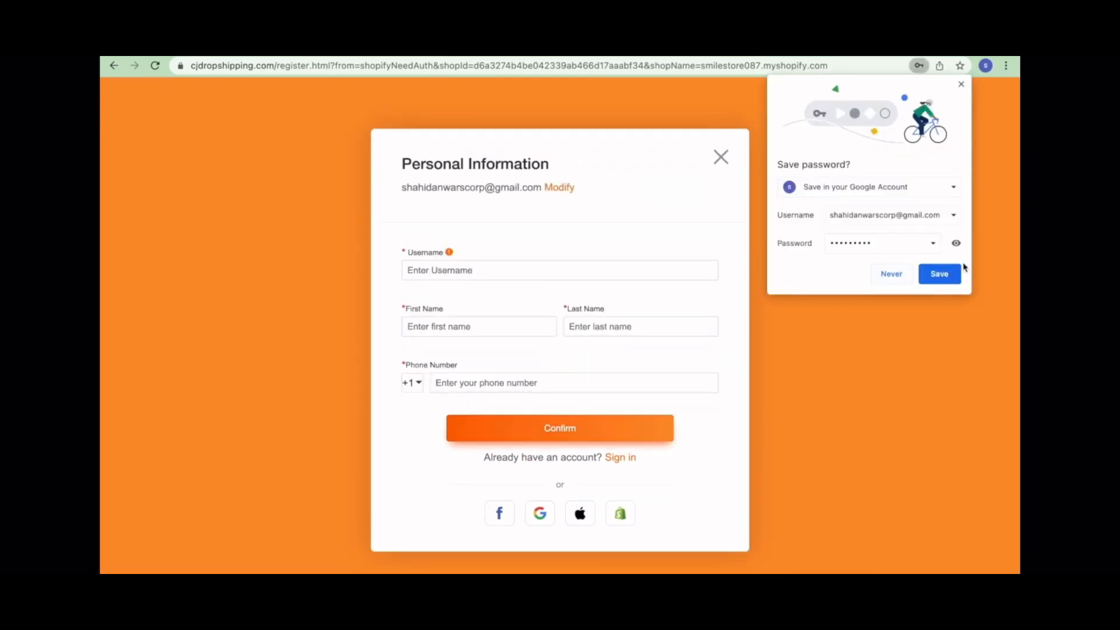
- Dismiss the save-password prompt and fill in the username, first name and last name
left_click(956, 274)
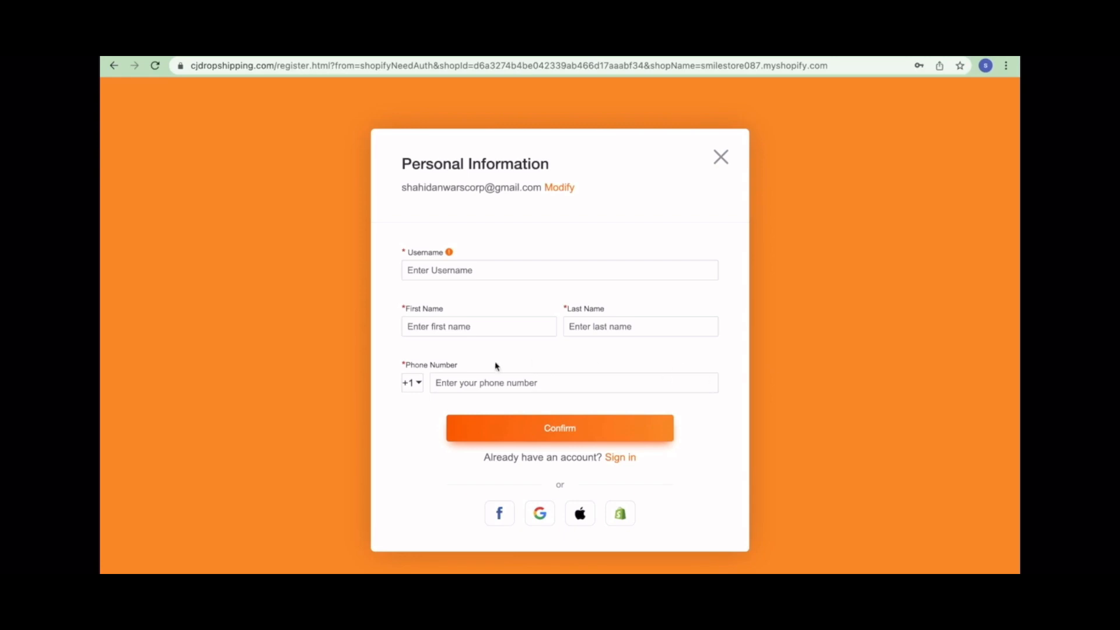
left_click(485, 277)
type("smilest")
key("BackSpace")
key("BackSpace")
type("ore12")
left_click(474, 326)
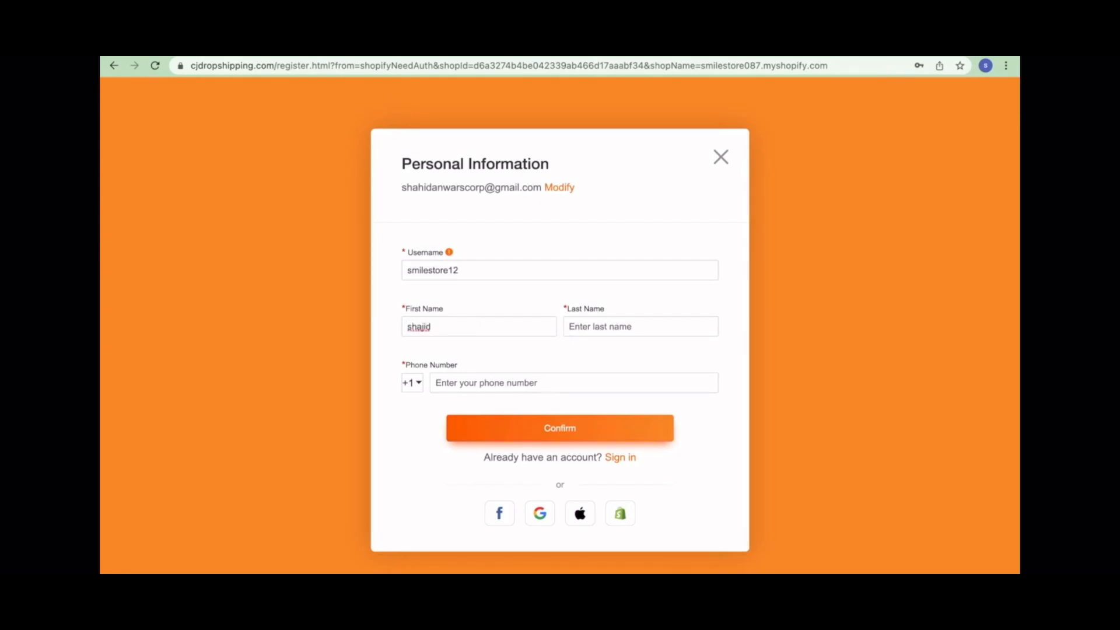
left_click(604, 328)
left_click(527, 420)
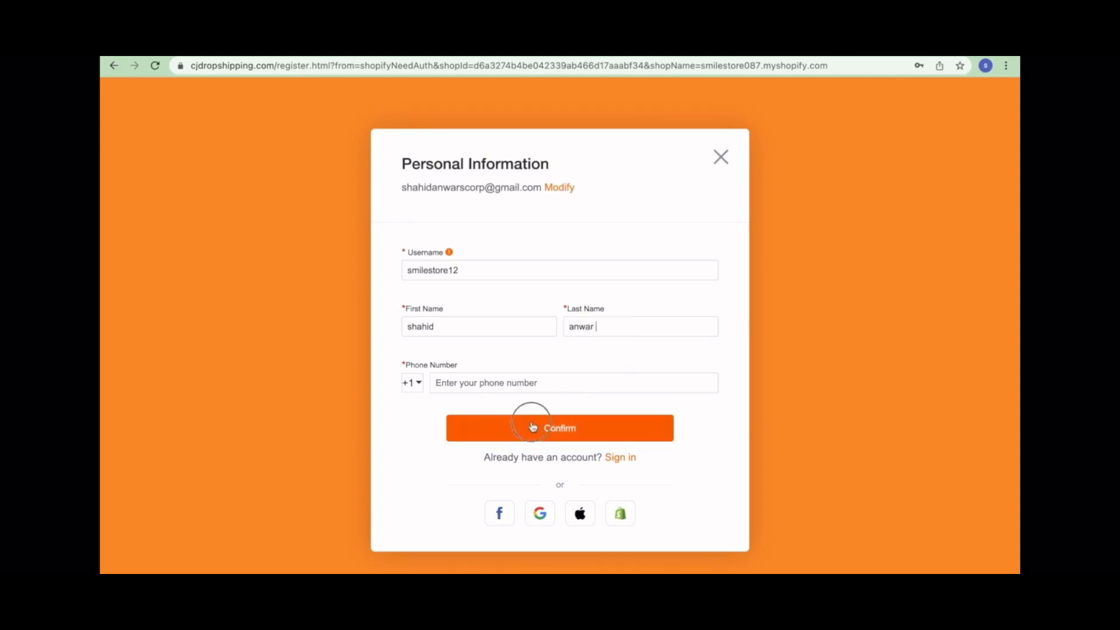
- Paste in the full phone number and confirm the registration details
left_click(491, 377)
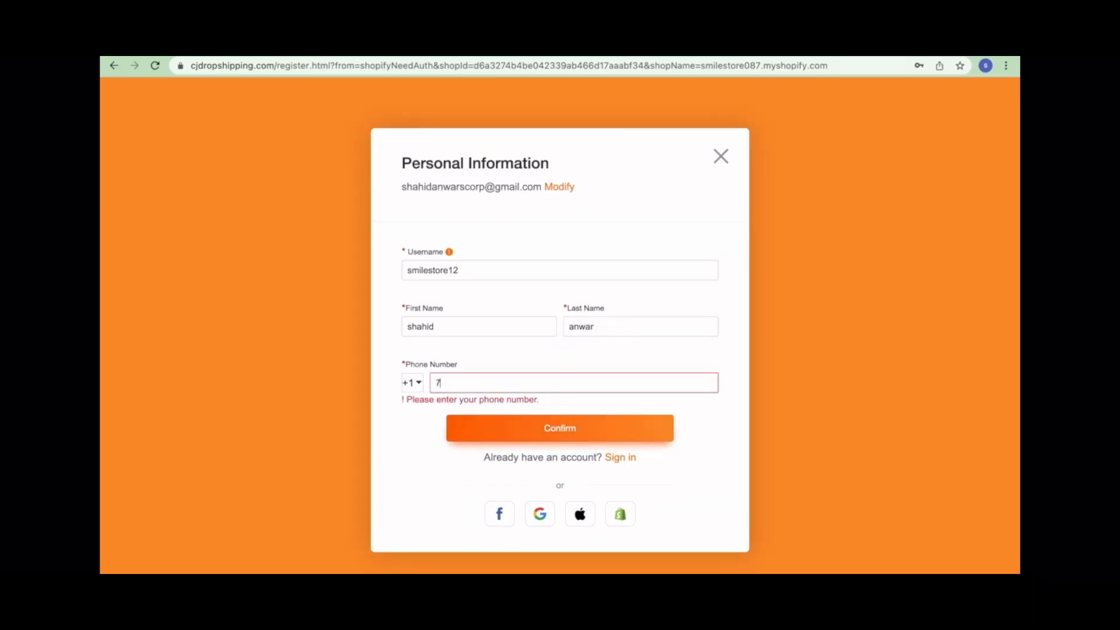
right_click(490, 383)
left_click(648, 432)
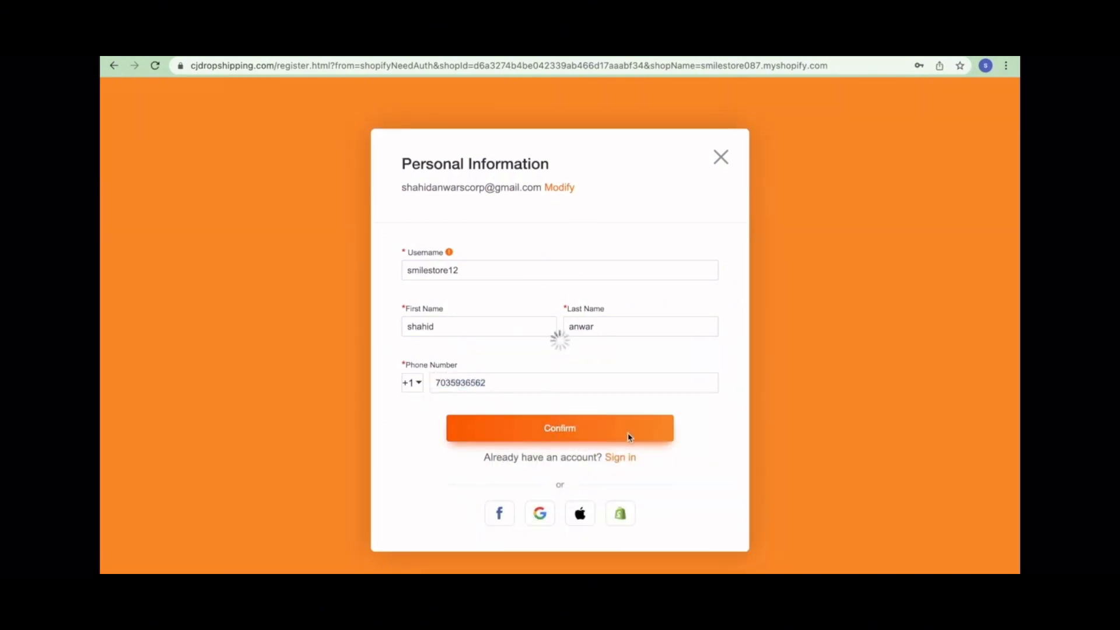
left_click(627, 438)
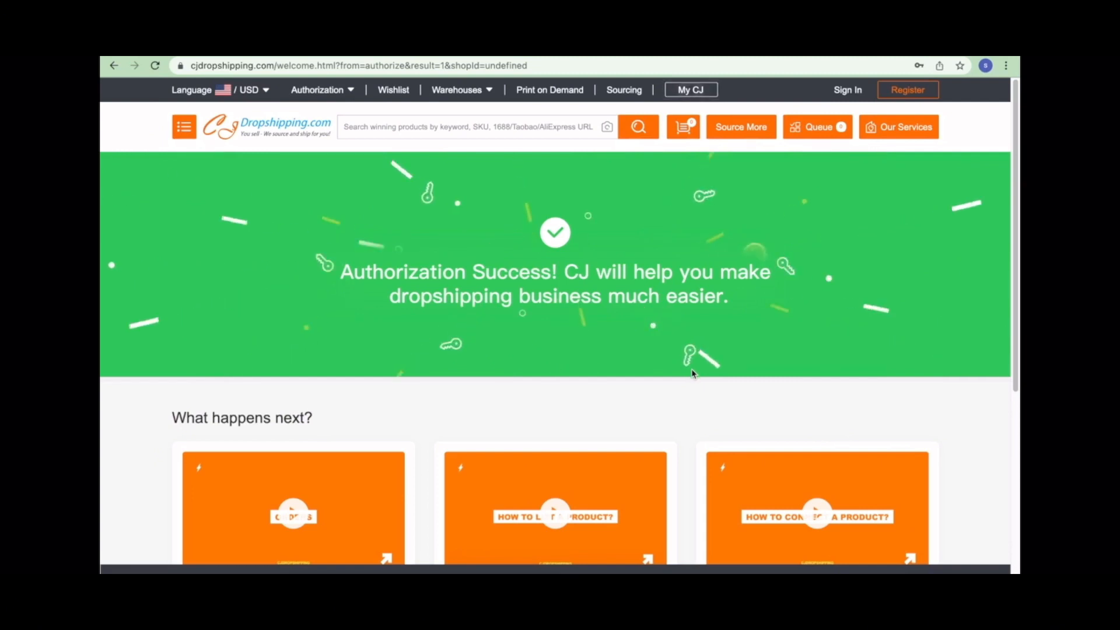
- Authorize a Shopify store from CJ's Authorization menu, sign in, and dismiss the chat greeting
mouse_move(347, 96)
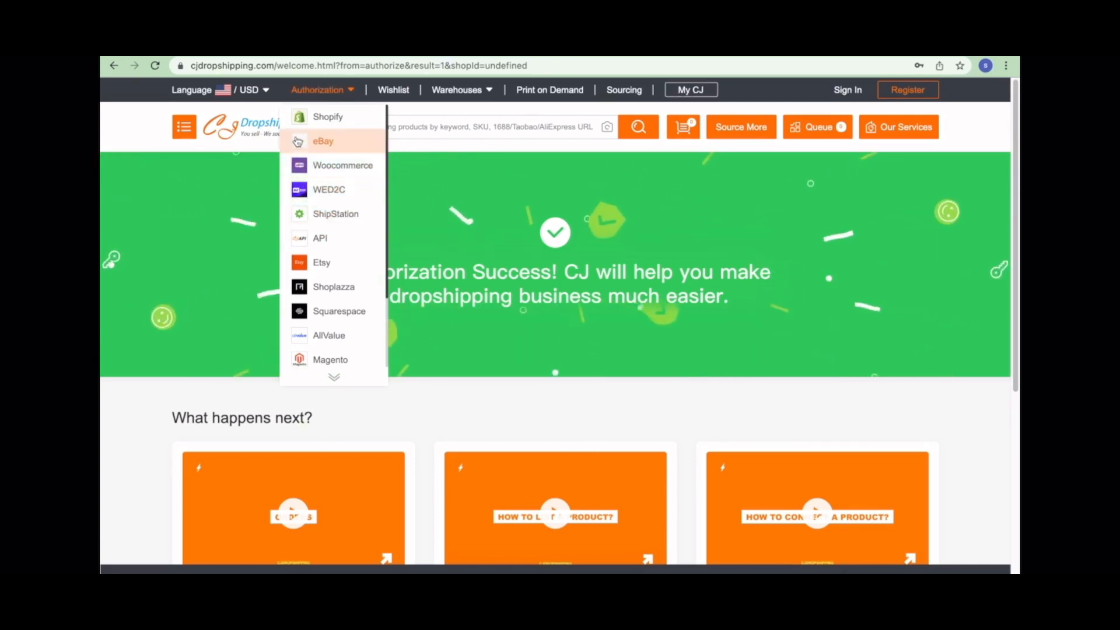
left_click(334, 119)
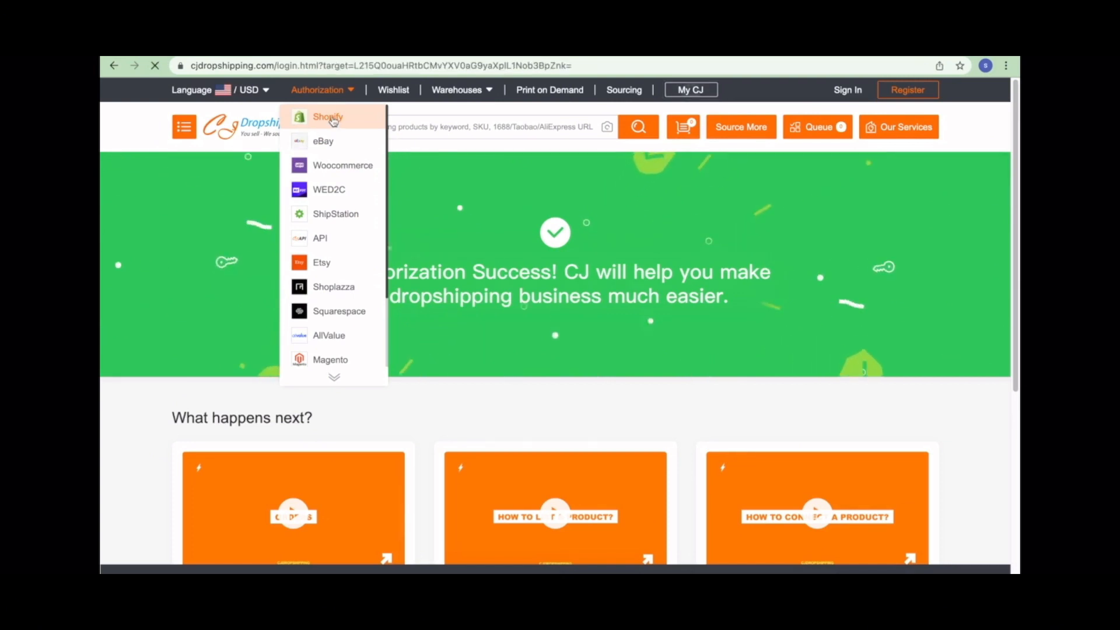
left_click(674, 367)
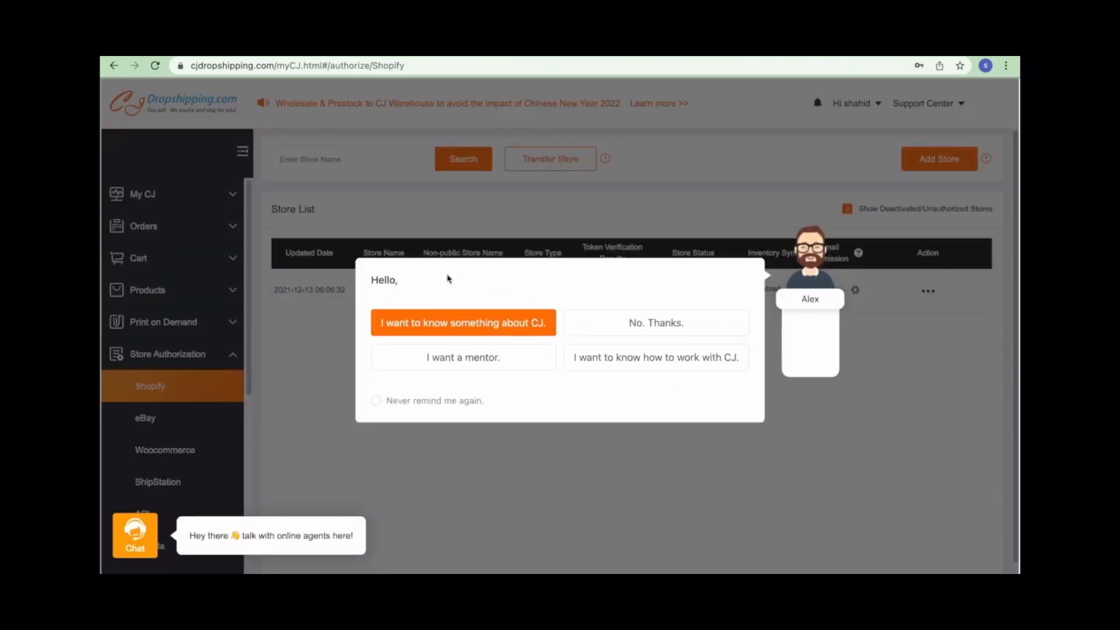
left_click(625, 329)
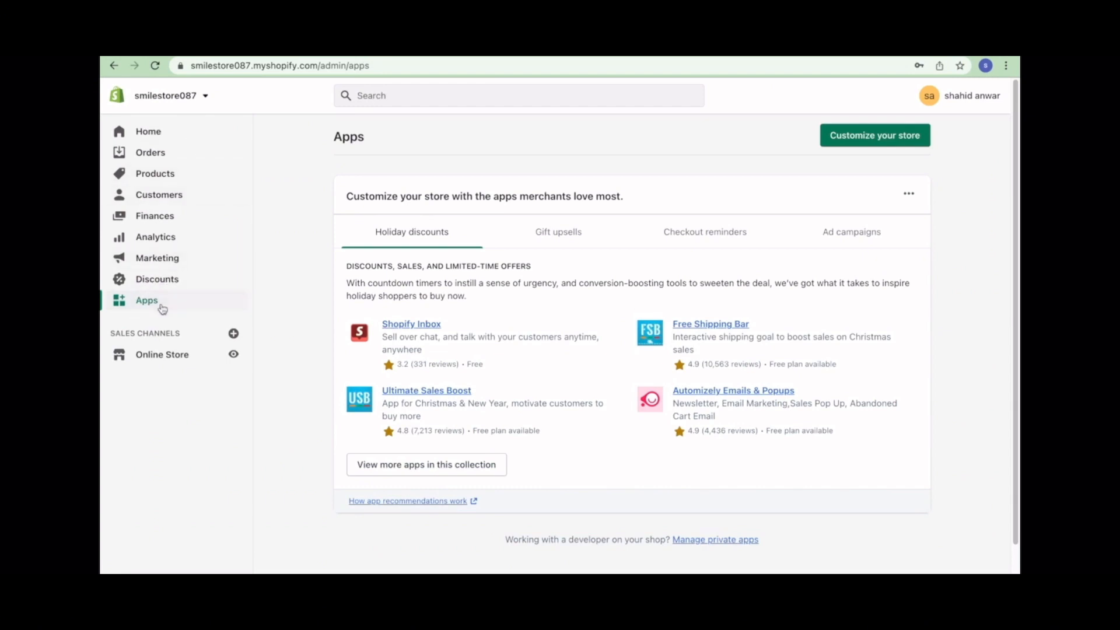
- Go back to the Shopify admin Home page from the Apps page
scroll(507, 432, "down", 2)
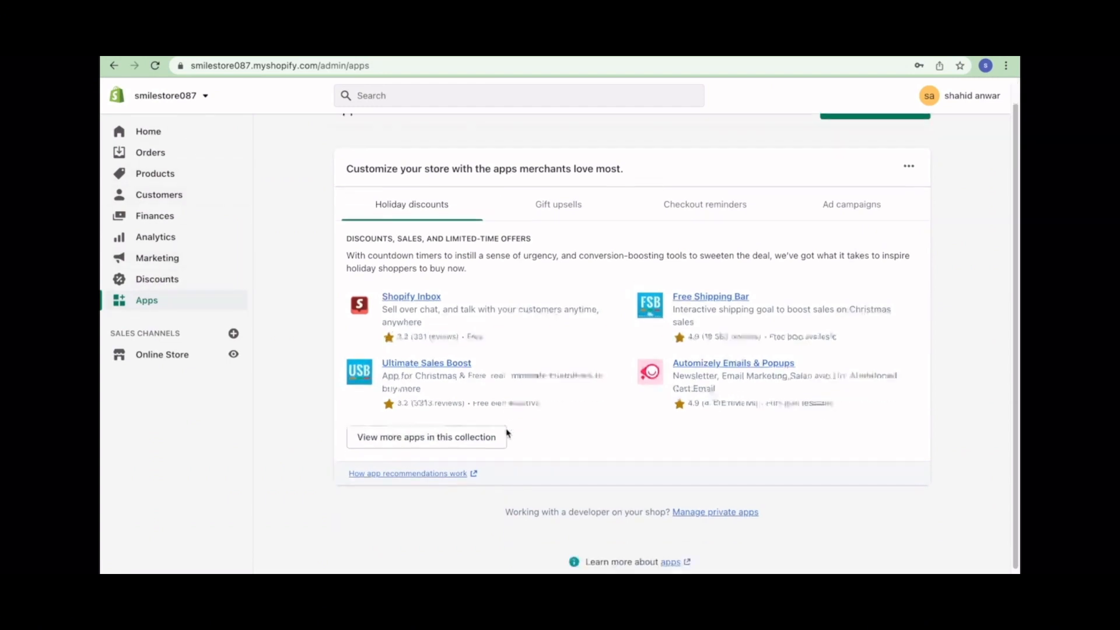
scroll(506, 433, "up", 2)
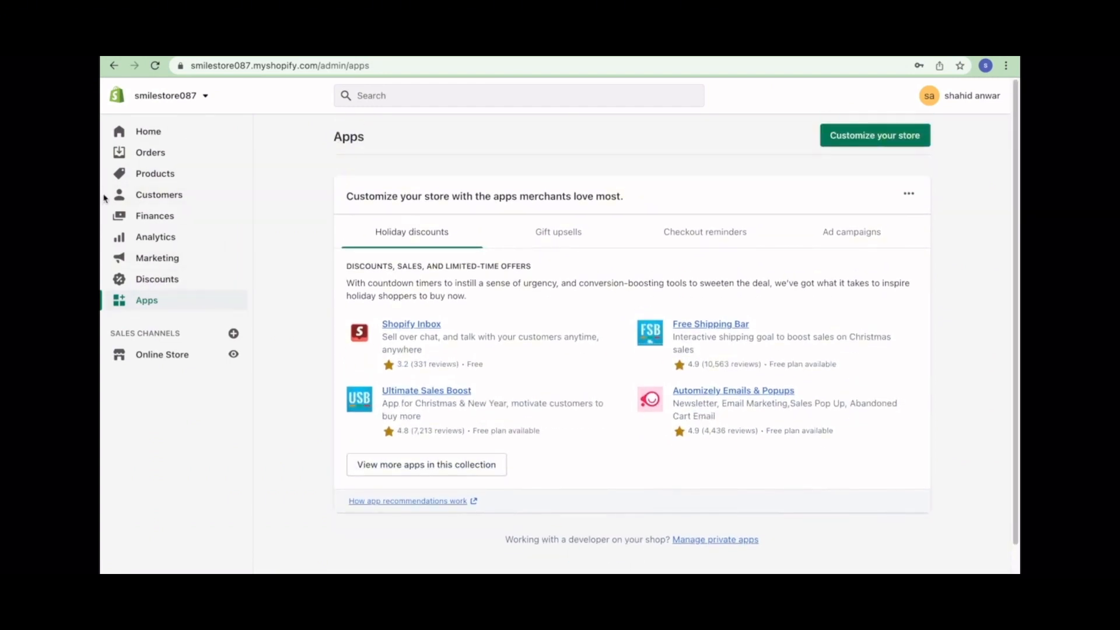
left_click(147, 133)
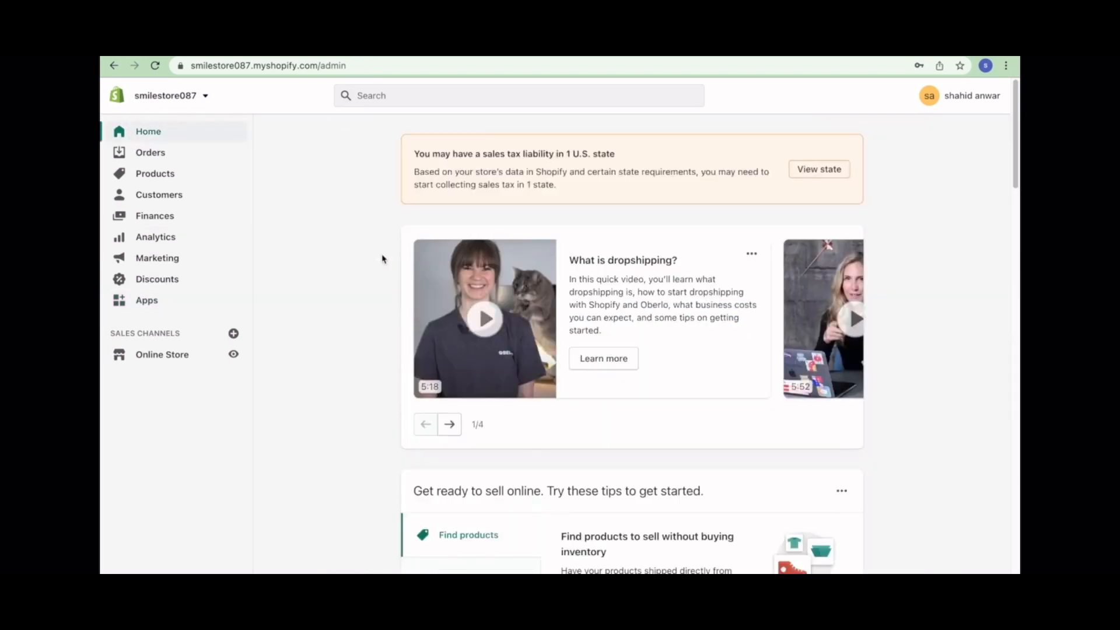
scroll(383, 258, "down", 15)
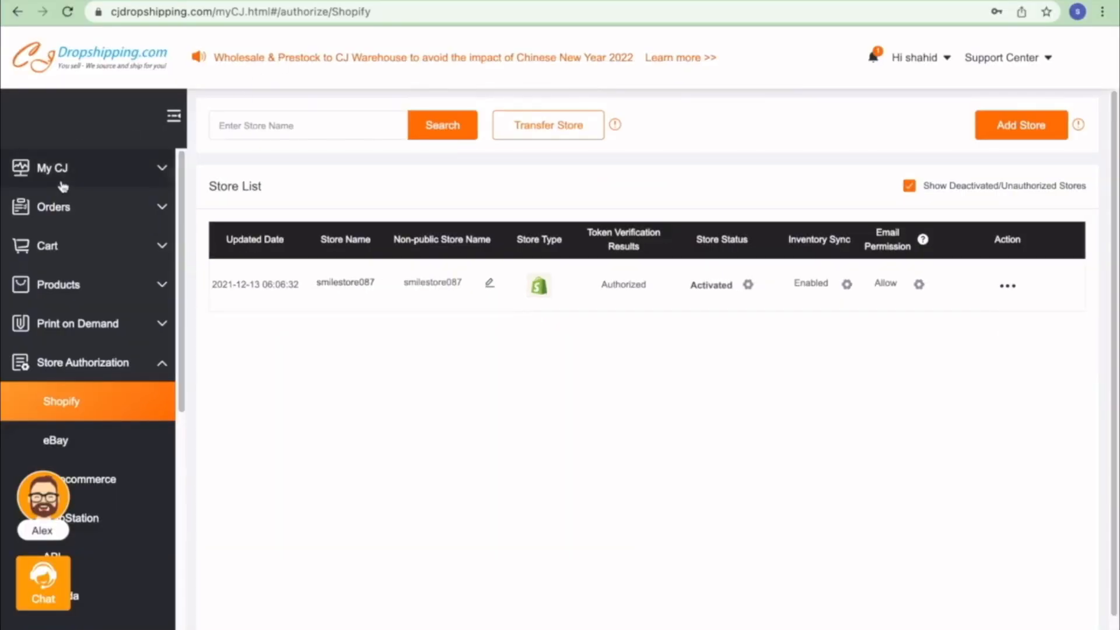
- Open the My CJ dashboard, begin the email verification, and switch to the Gmail inbox
left_click(63, 186)
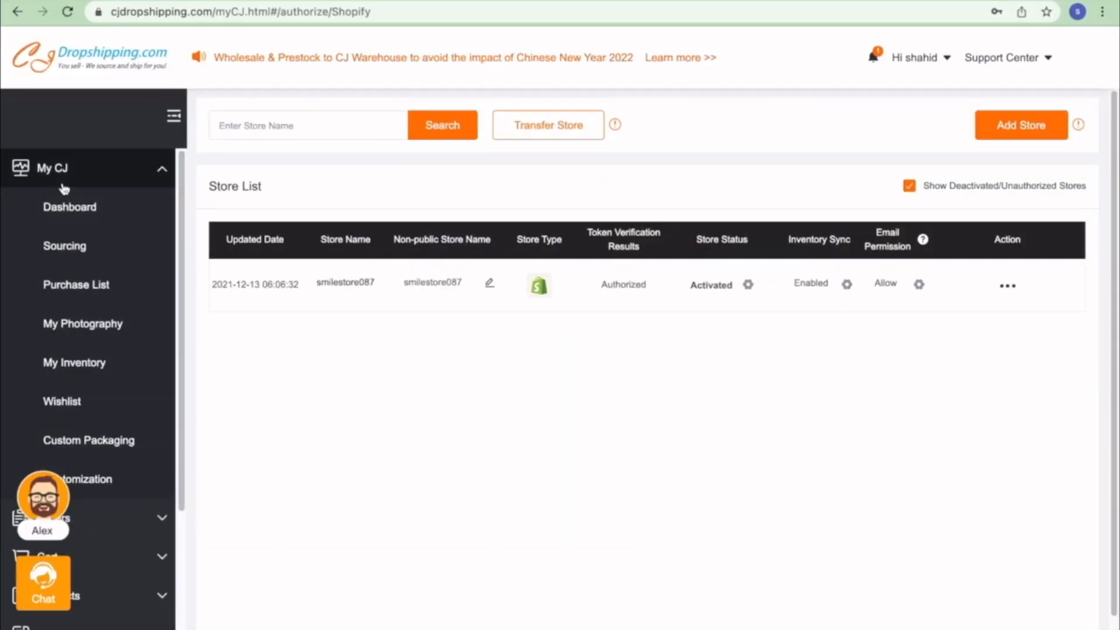
left_click(74, 224)
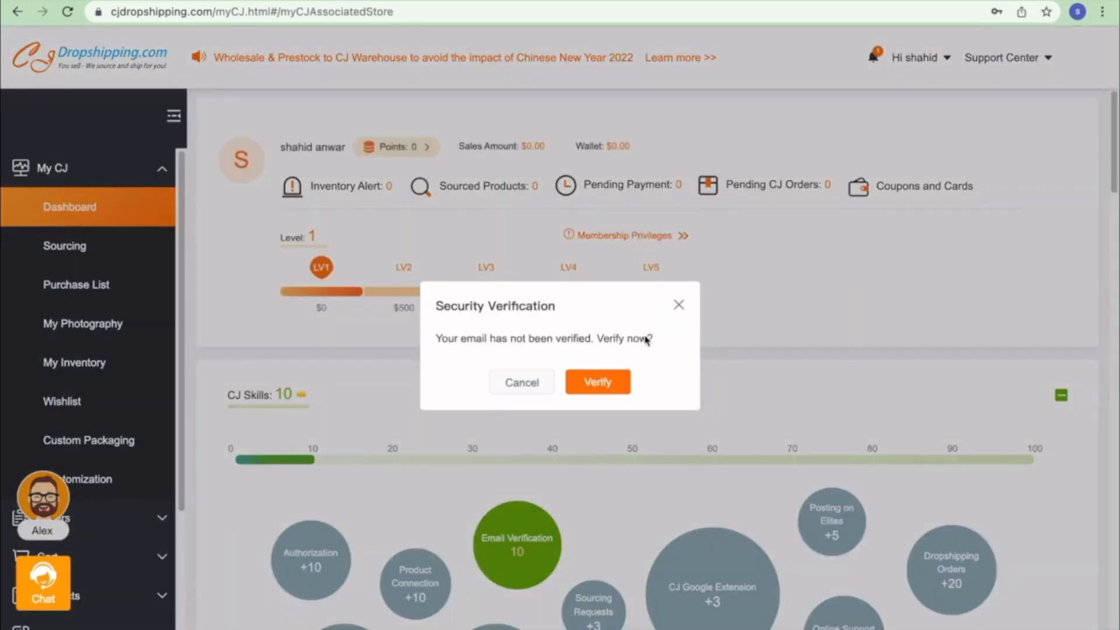
left_click(600, 383)
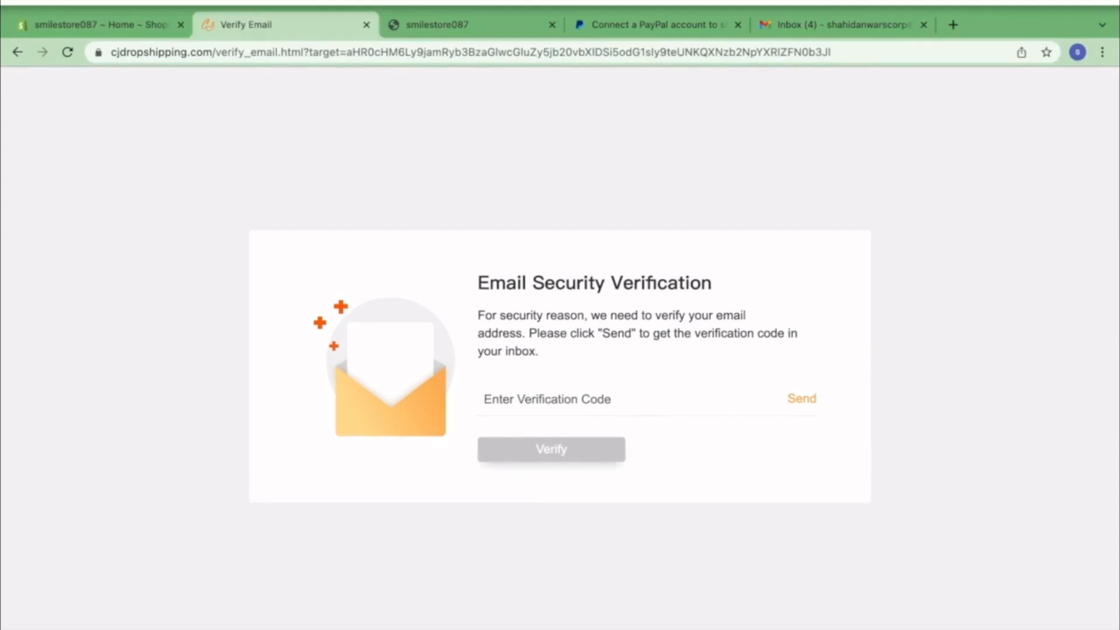
left_click(811, 23)
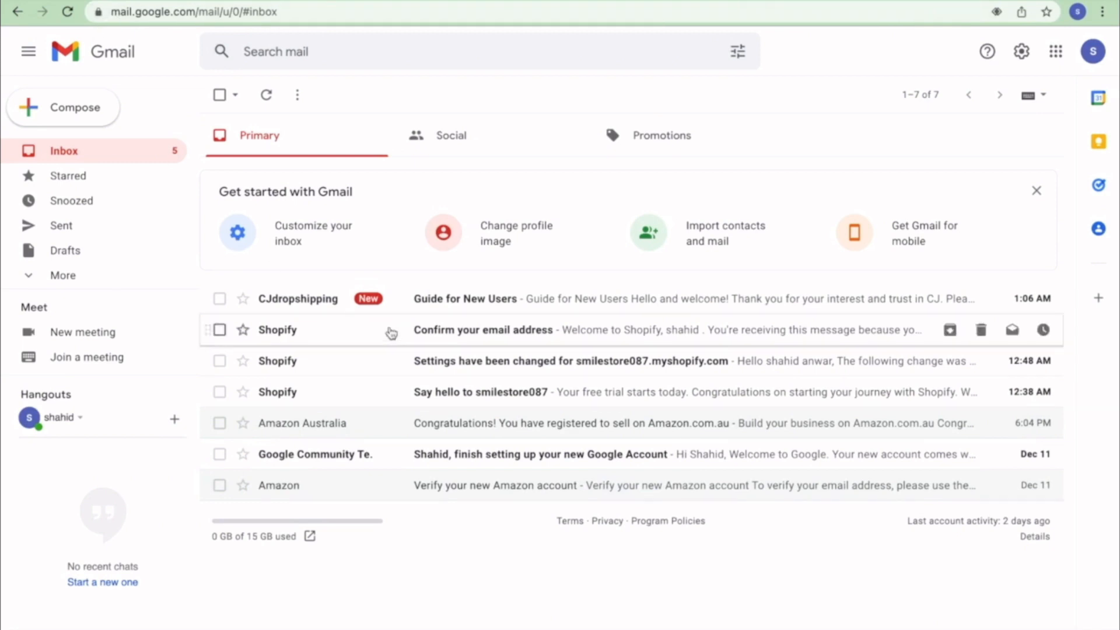
- Read the Guide for New Users email, reloading the inbox to check for new mail
left_click(445, 299)
scroll(591, 448, "down", 3)
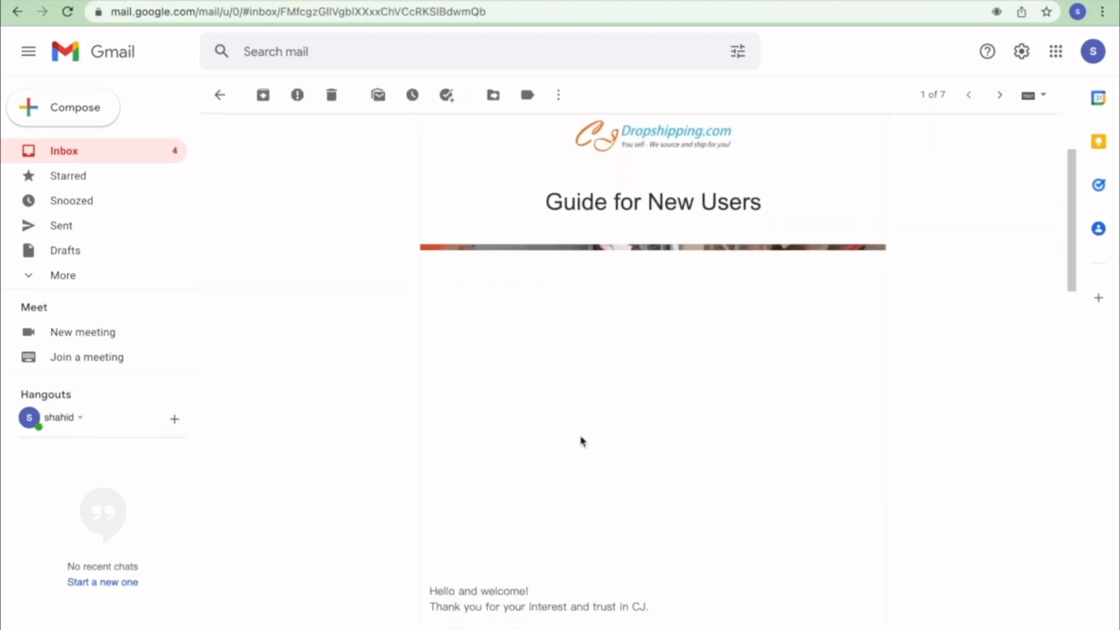
scroll(560, 408, "down", 15)
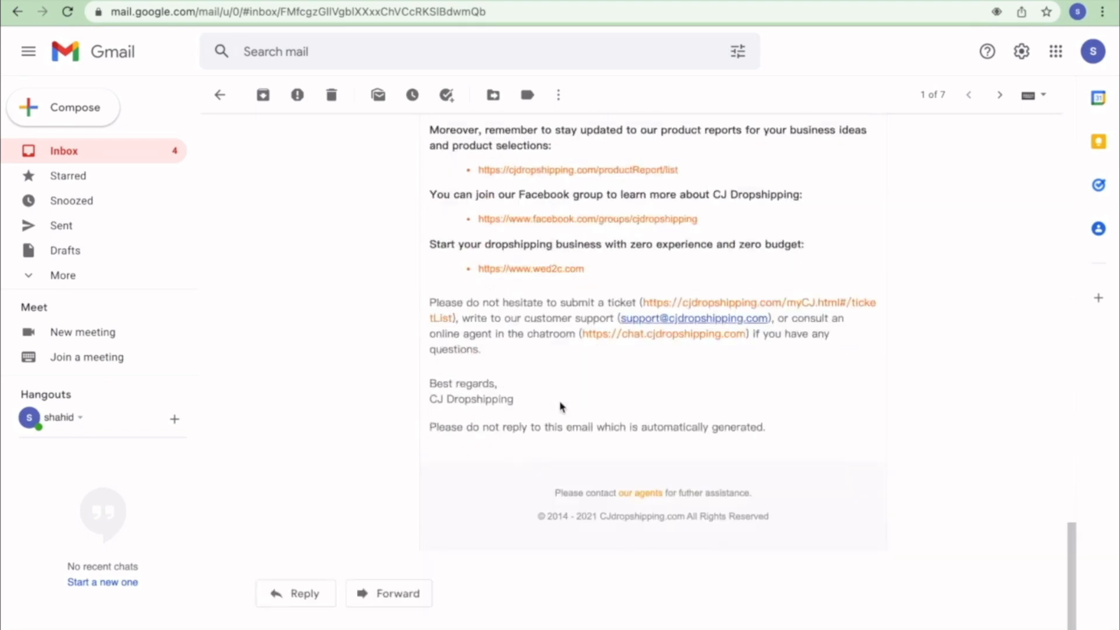
scroll(559, 402, "up", 15)
left_click(105, 144)
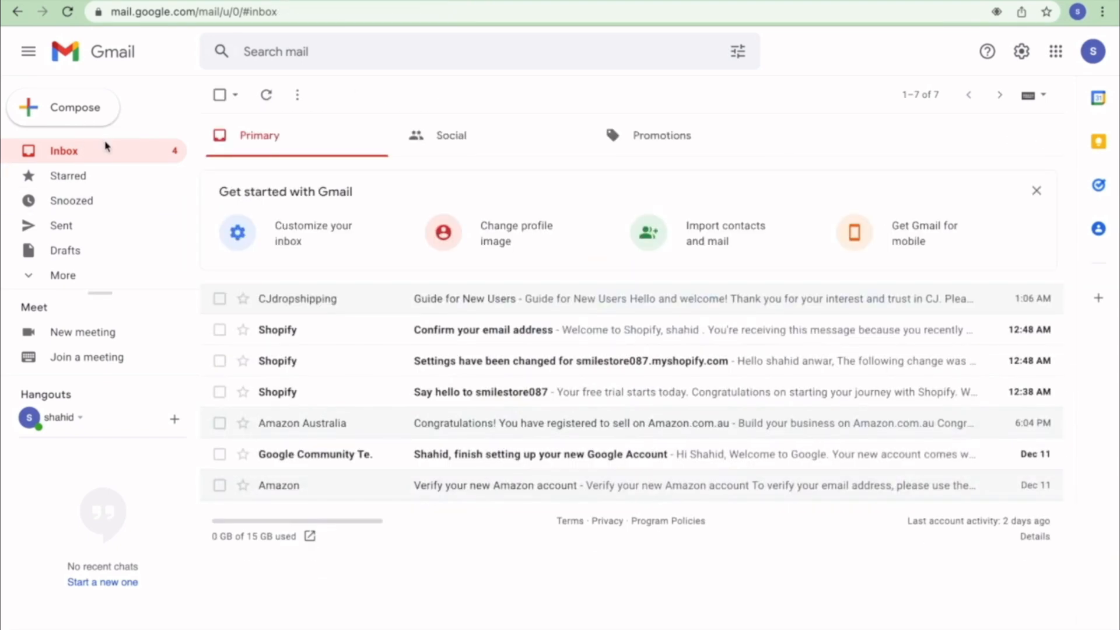
left_click(69, 11)
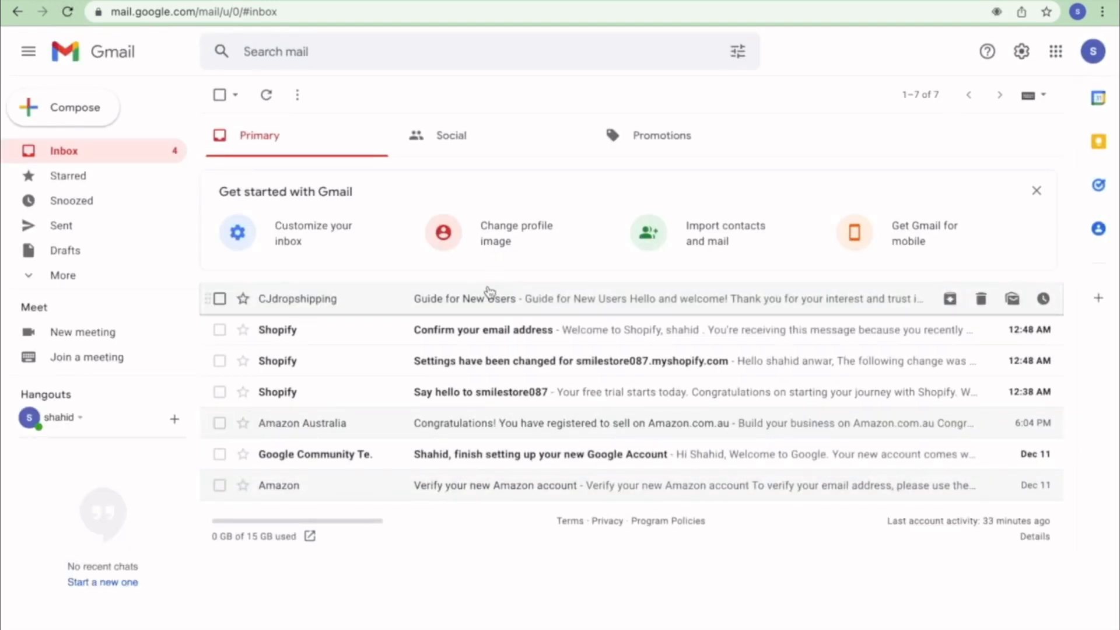
left_click(493, 298)
scroll(636, 428, "down", 8)
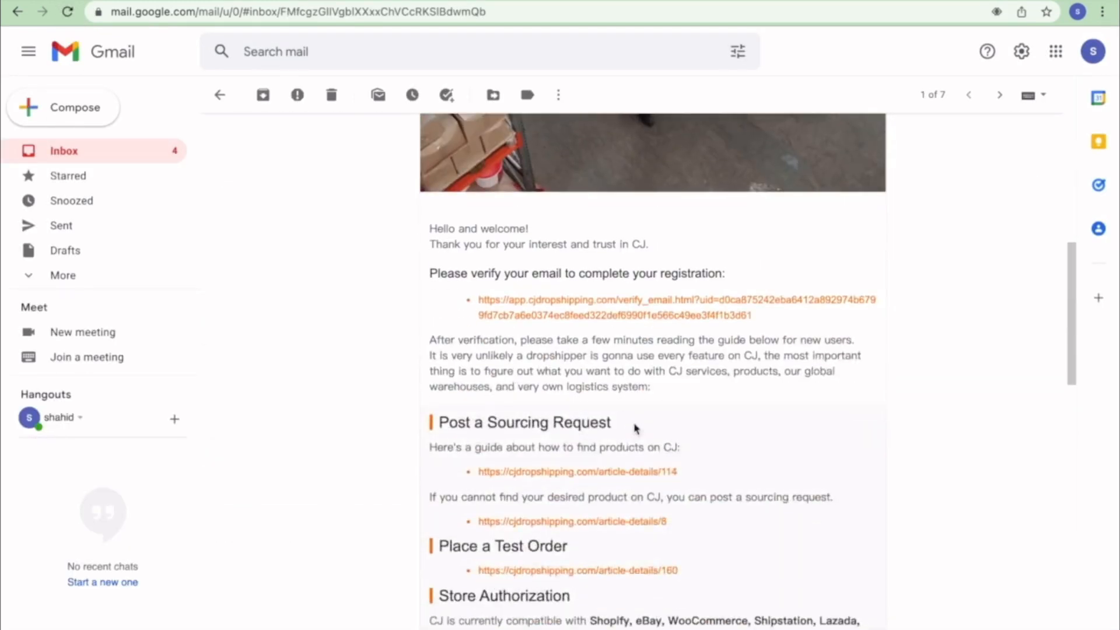
scroll(635, 429, "down", 10)
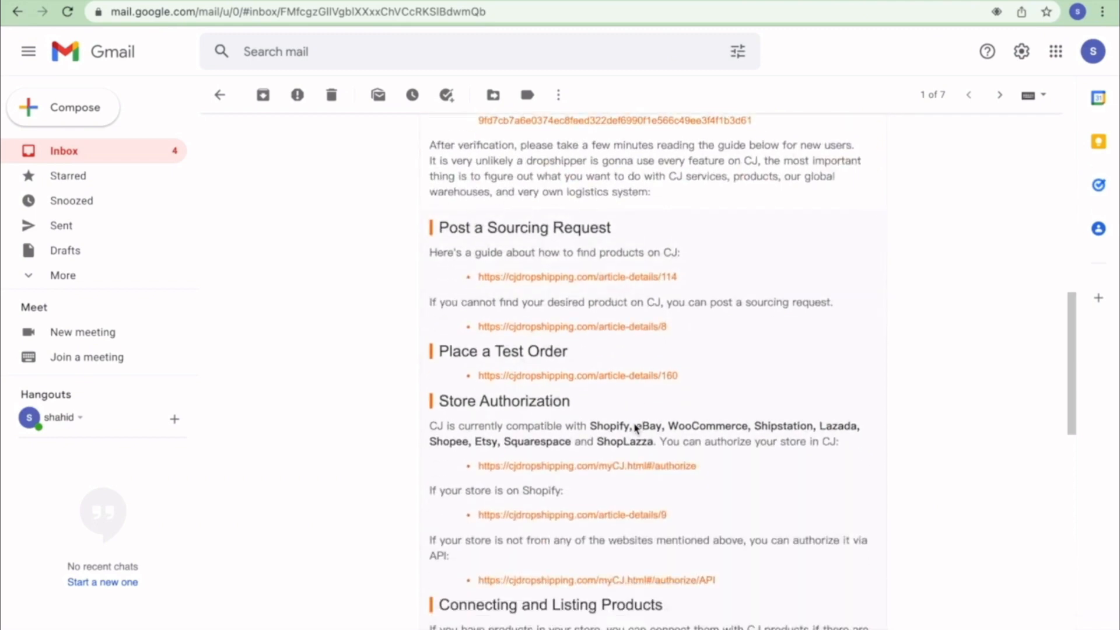
scroll(633, 421, "down", 8)
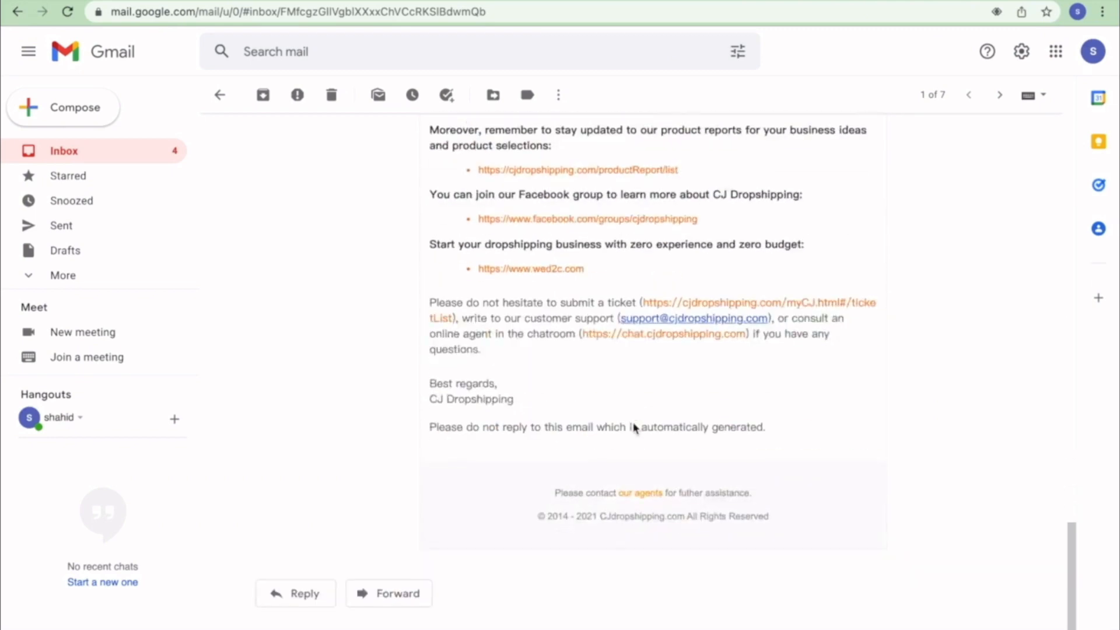
scroll(635, 427, "up", 20)
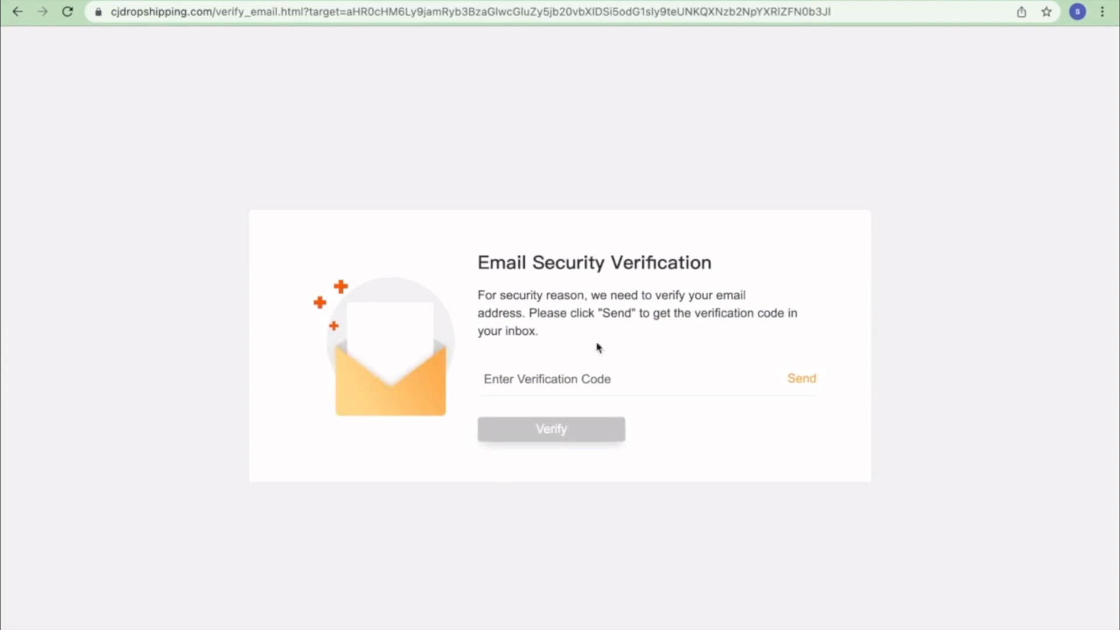
- Request the verification code, then open the CJ Dropshipping verification email and copy the code
left_click(802, 379)
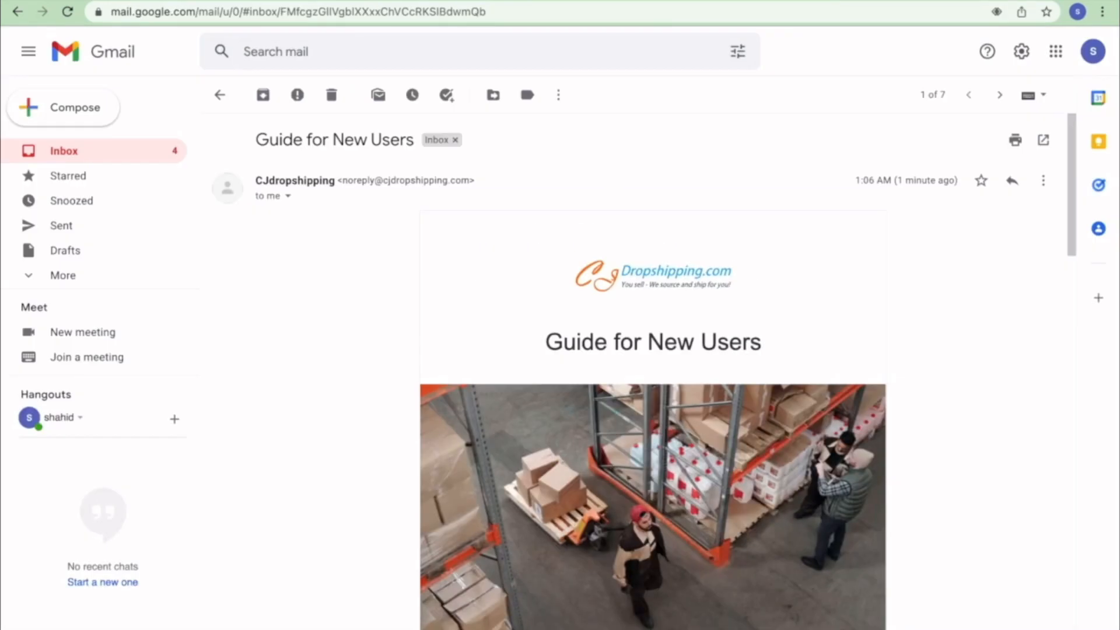
left_click(124, 154)
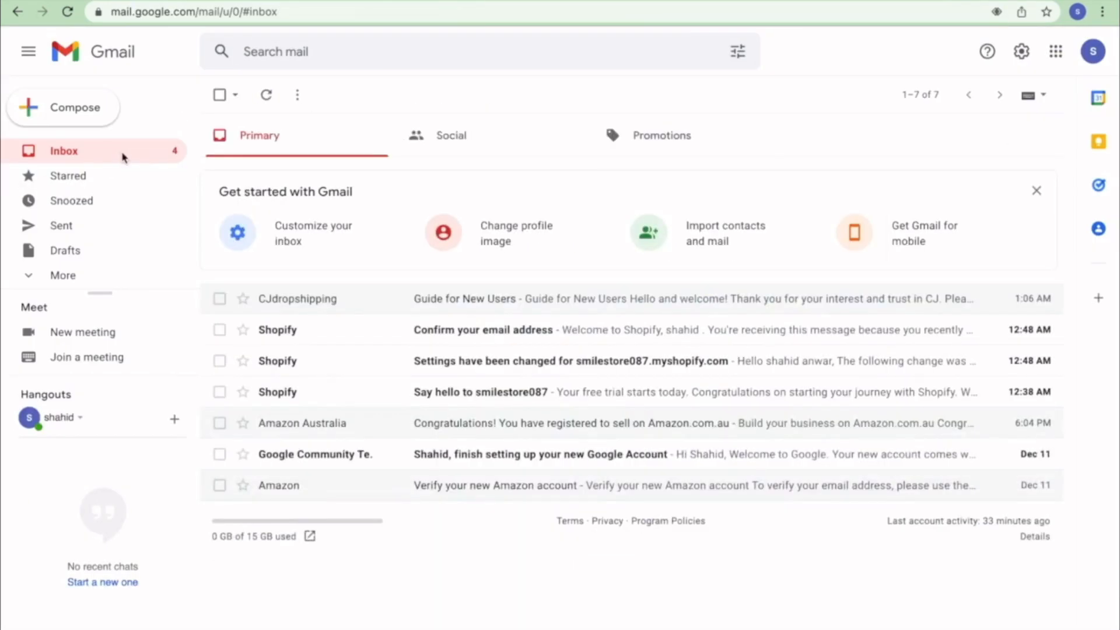
left_click(68, 13)
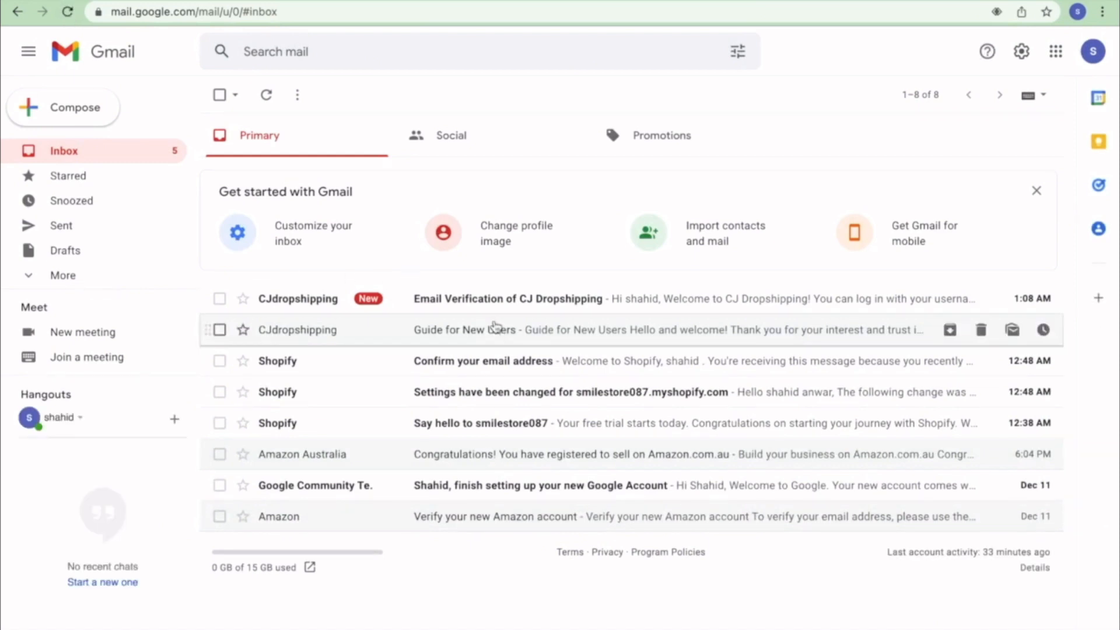
left_click(492, 304)
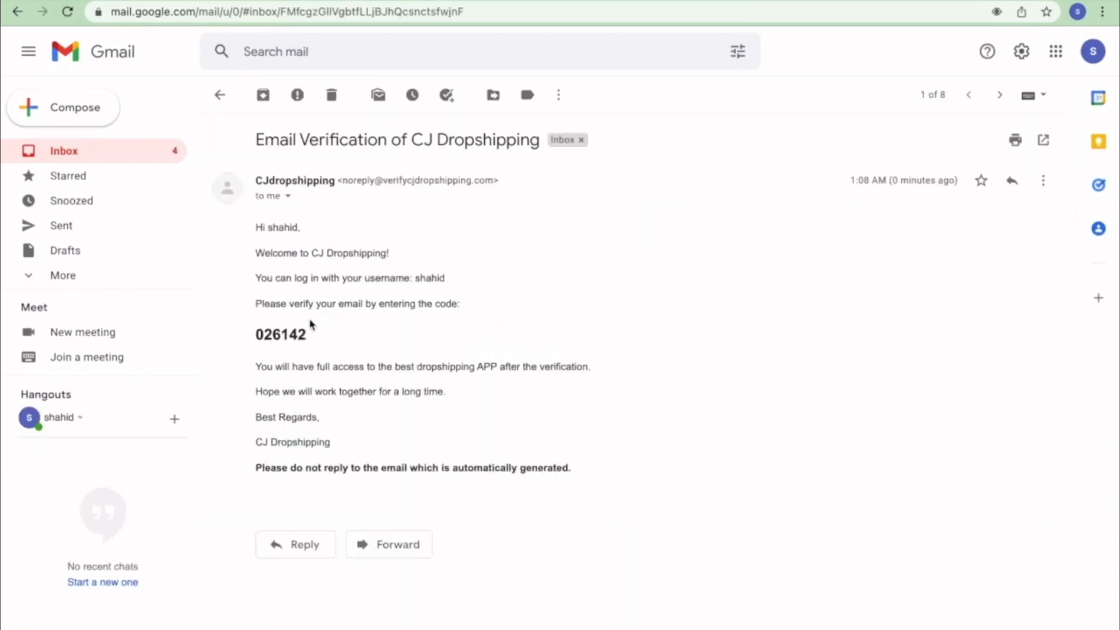
left_click_drag(311, 345, 243, 335)
right_click(260, 332)
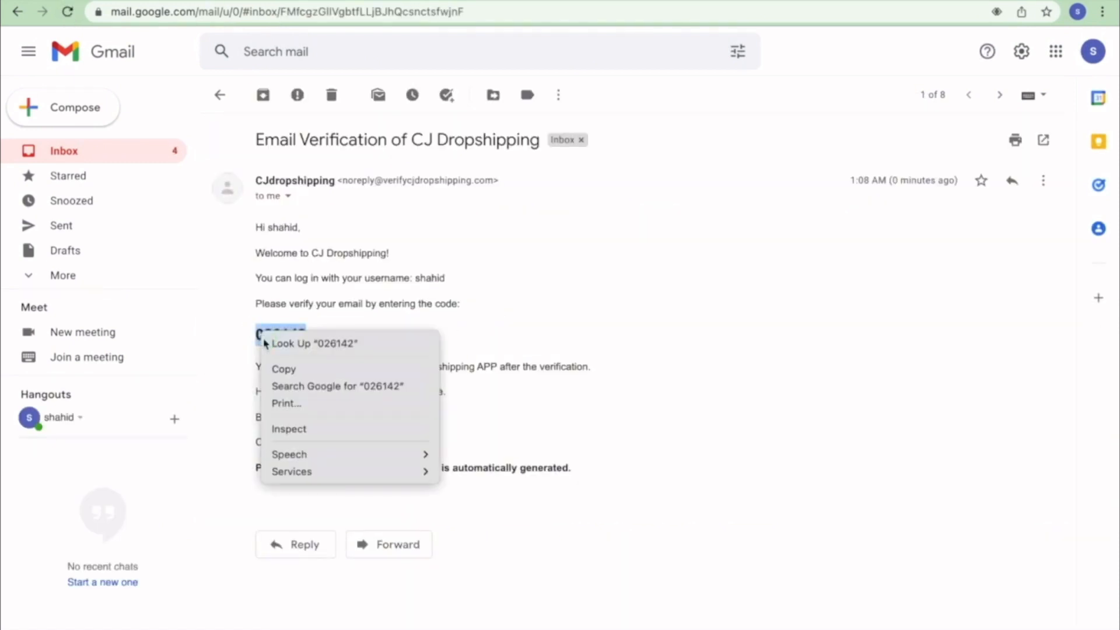
left_click(287, 371)
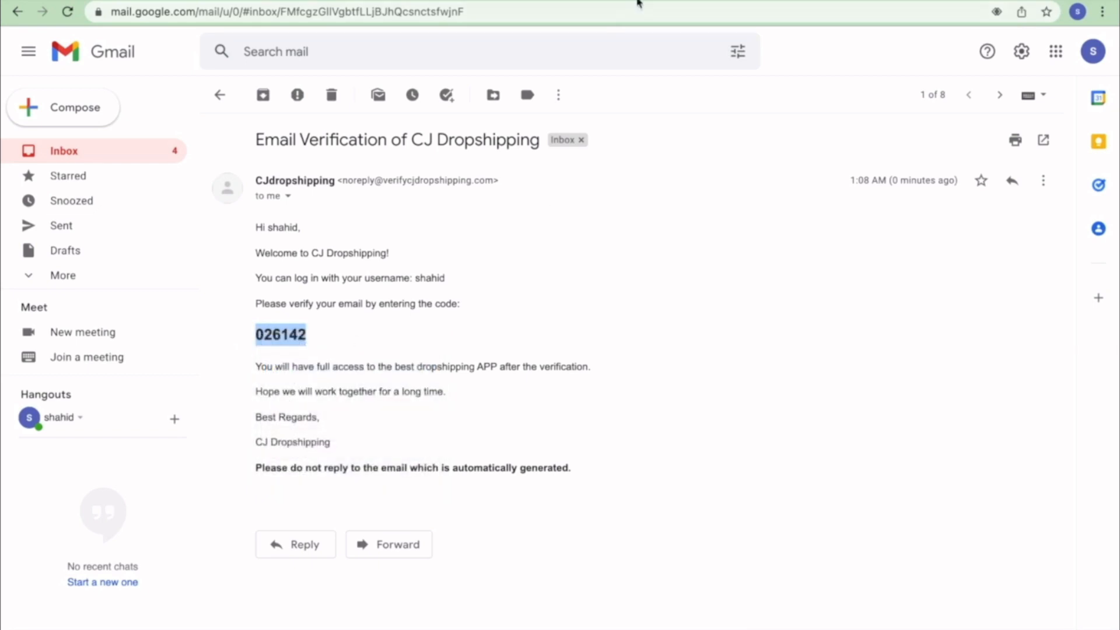
- Paste the emailed code into CJ's verification field, verify and confirm, then go to the CJ home page
left_click(259, 1)
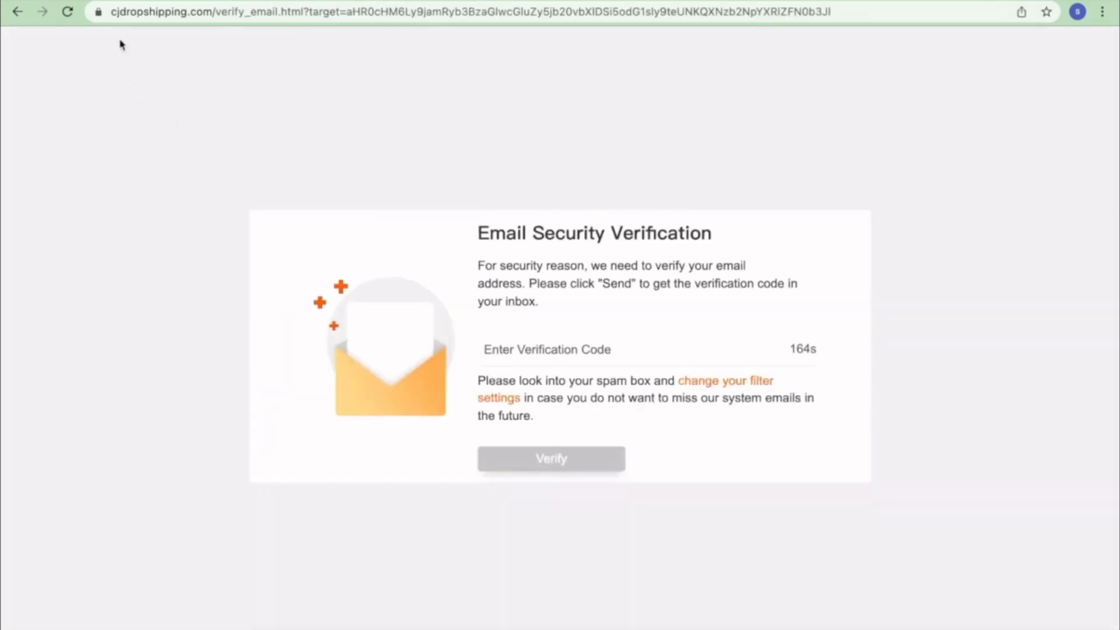
right_click(499, 348)
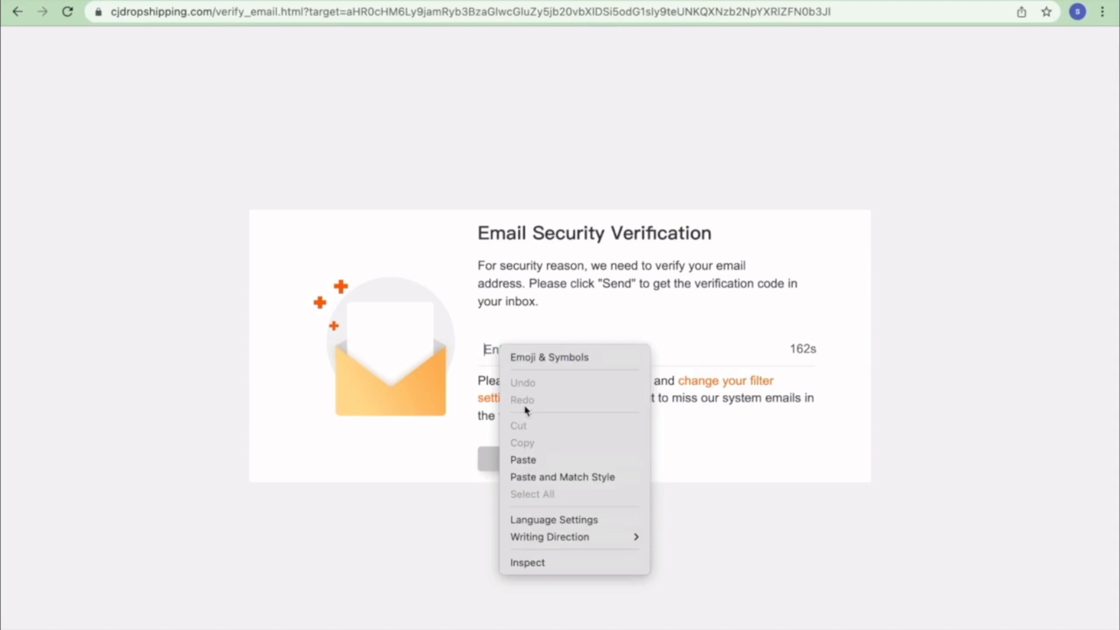
left_click(540, 460)
left_click(570, 458)
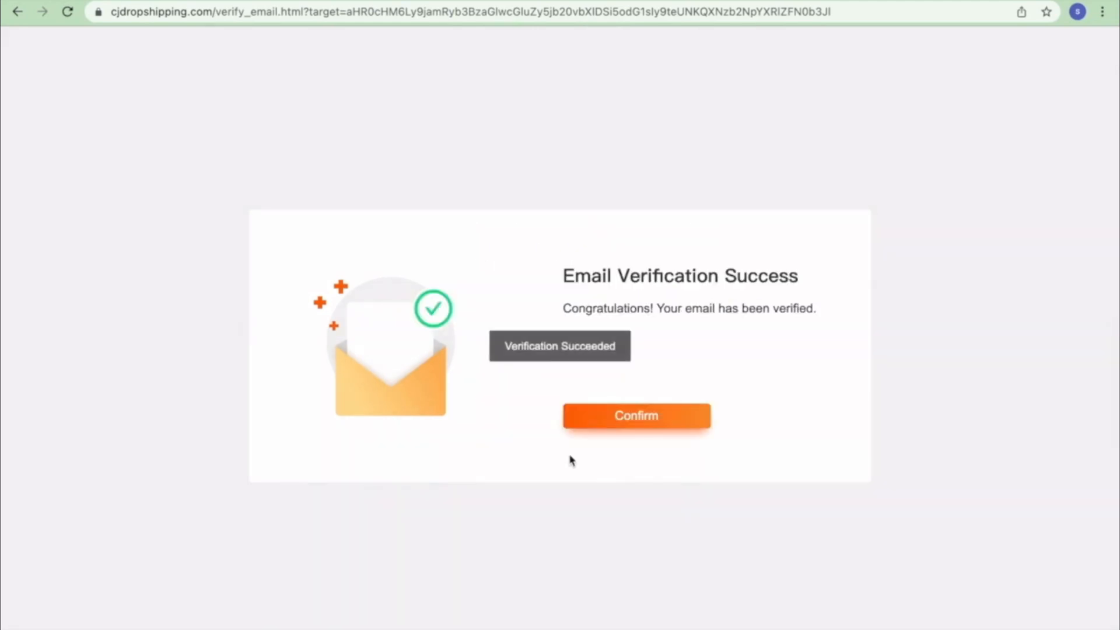
left_click(636, 411)
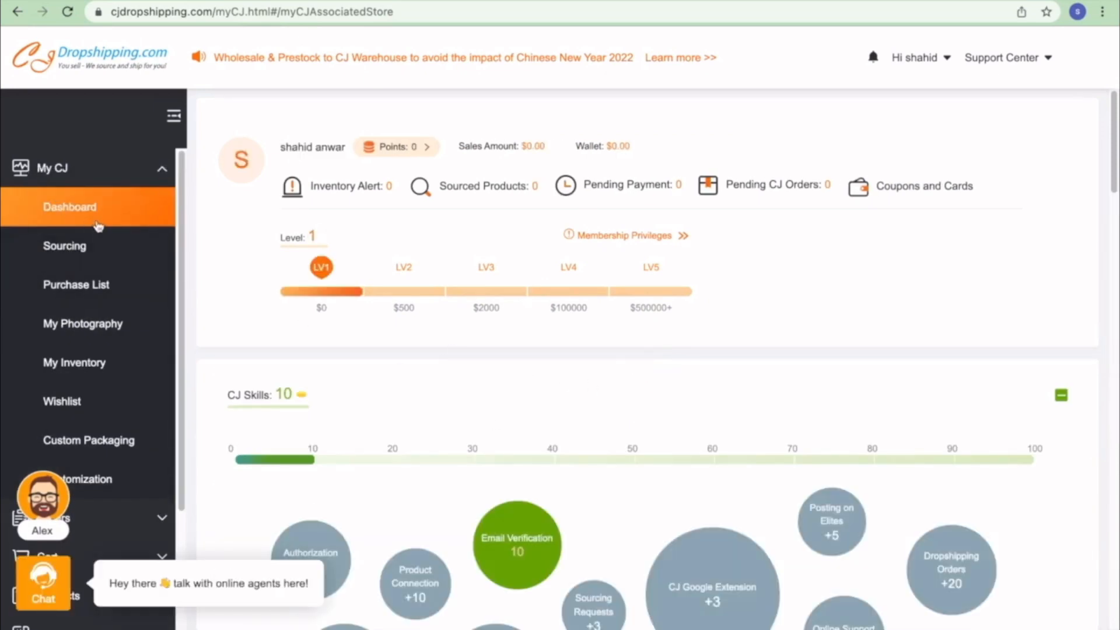
left_click(96, 59)
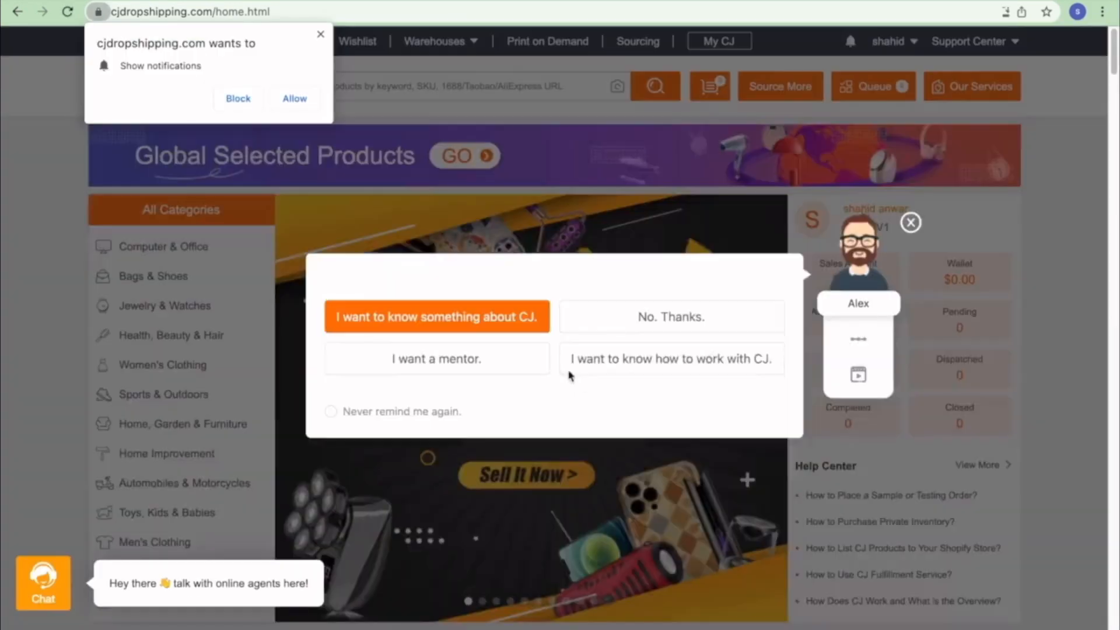
- Dismiss the notification permission prompt and the welcome chat dialog on the CJ home page
scroll(560, 373, "down", 5)
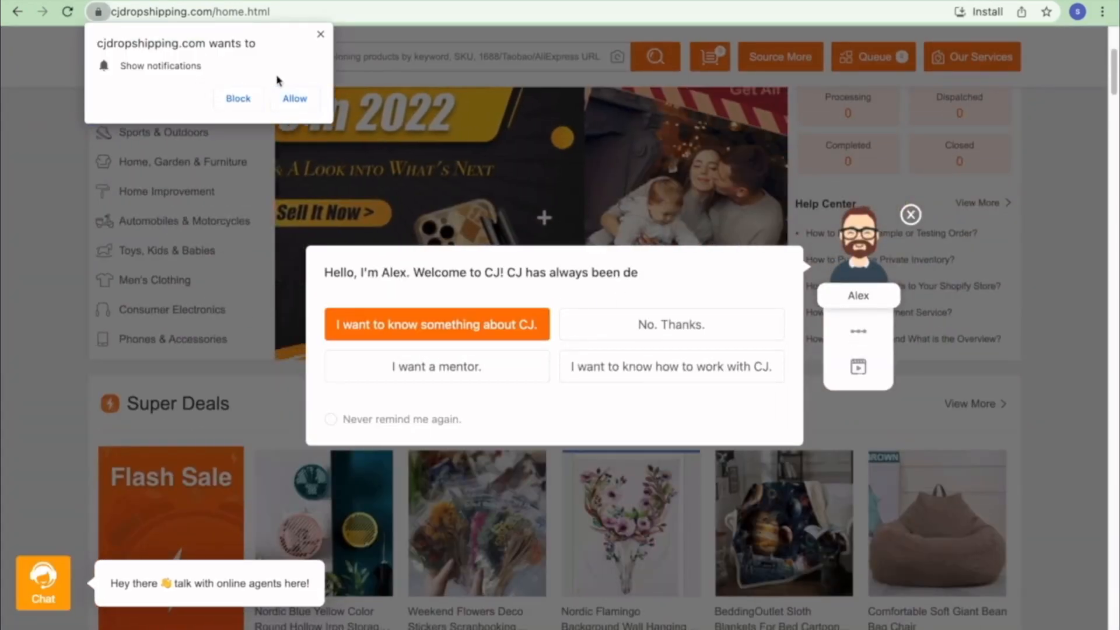
left_click(320, 34)
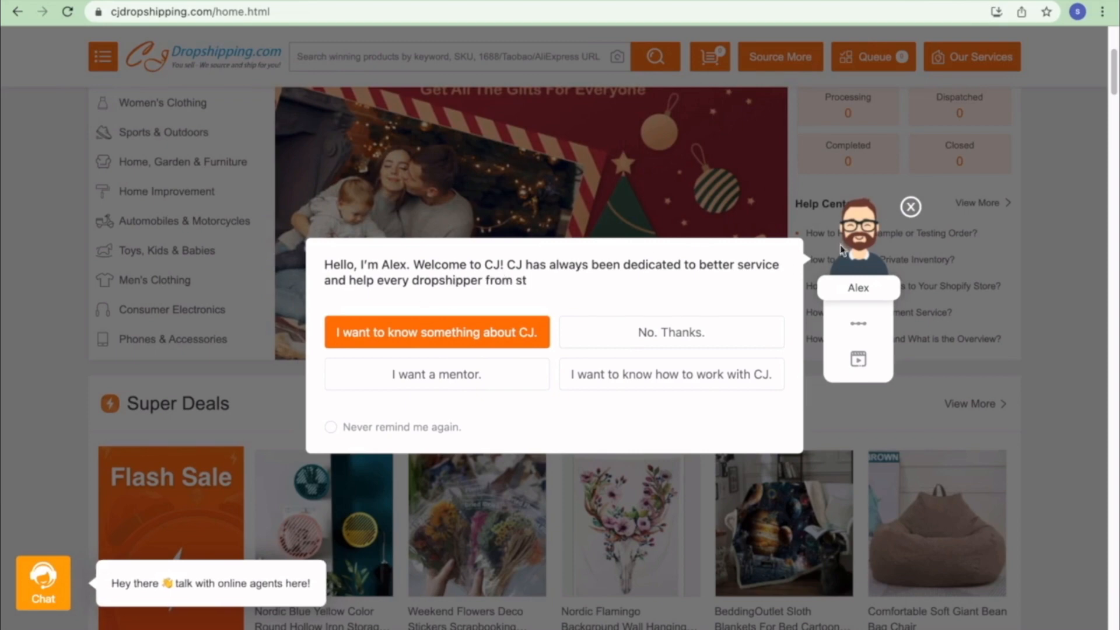
left_click(909, 207)
scroll(773, 240, "down", 5)
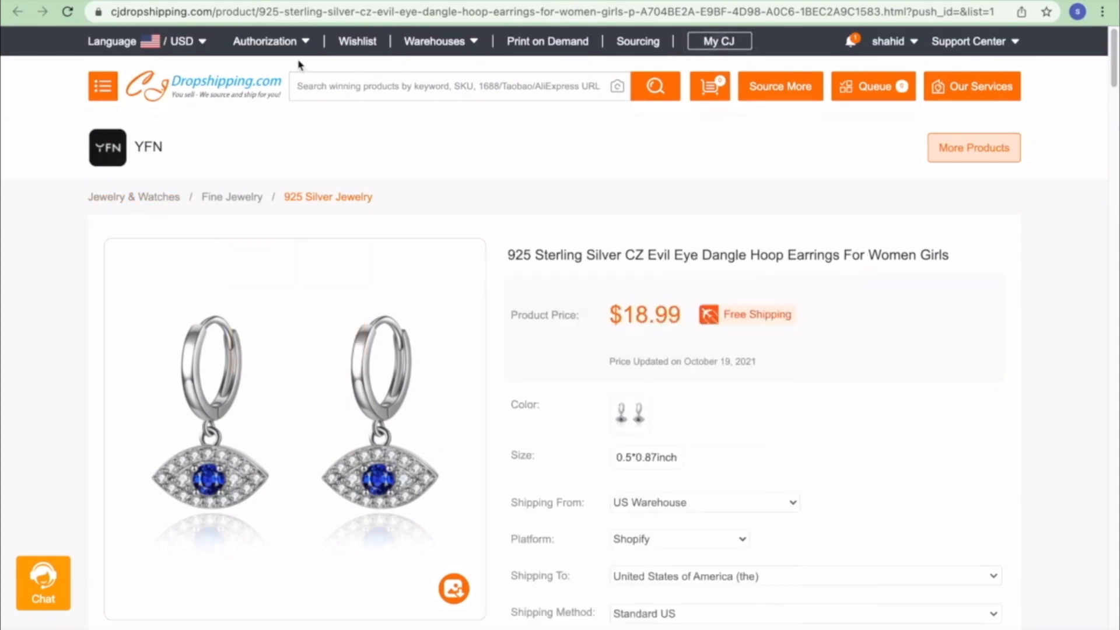
left_click(196, 86)
scroll(441, 355, "down", 7)
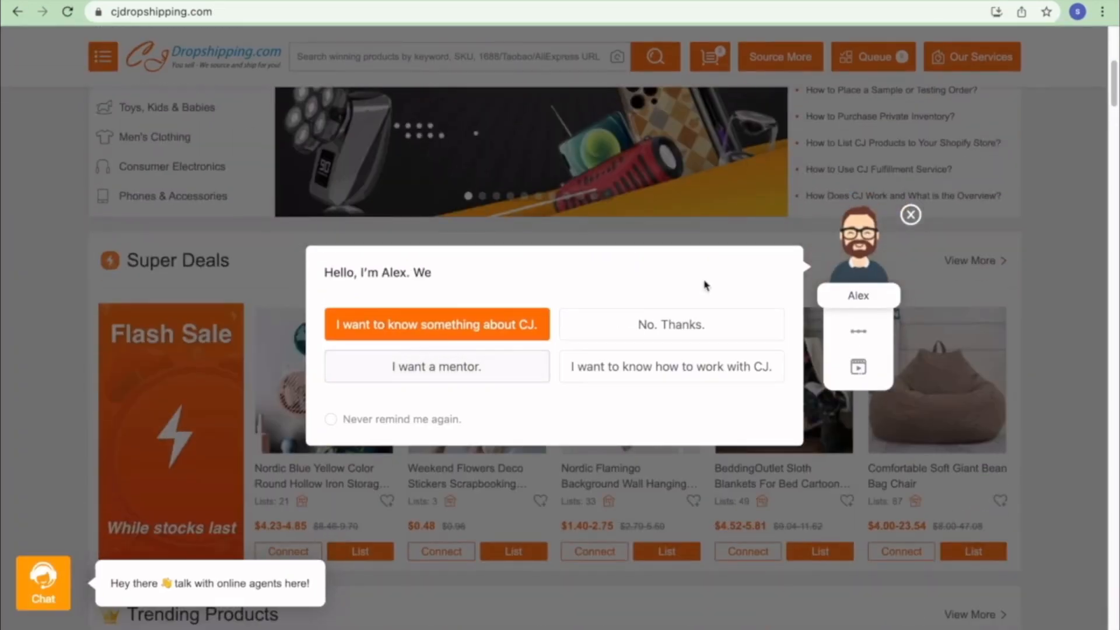
left_click(910, 214)
- Scroll to Print on Demand and open the listing form for I love you bracelet bangles
scroll(781, 408, "down", 10)
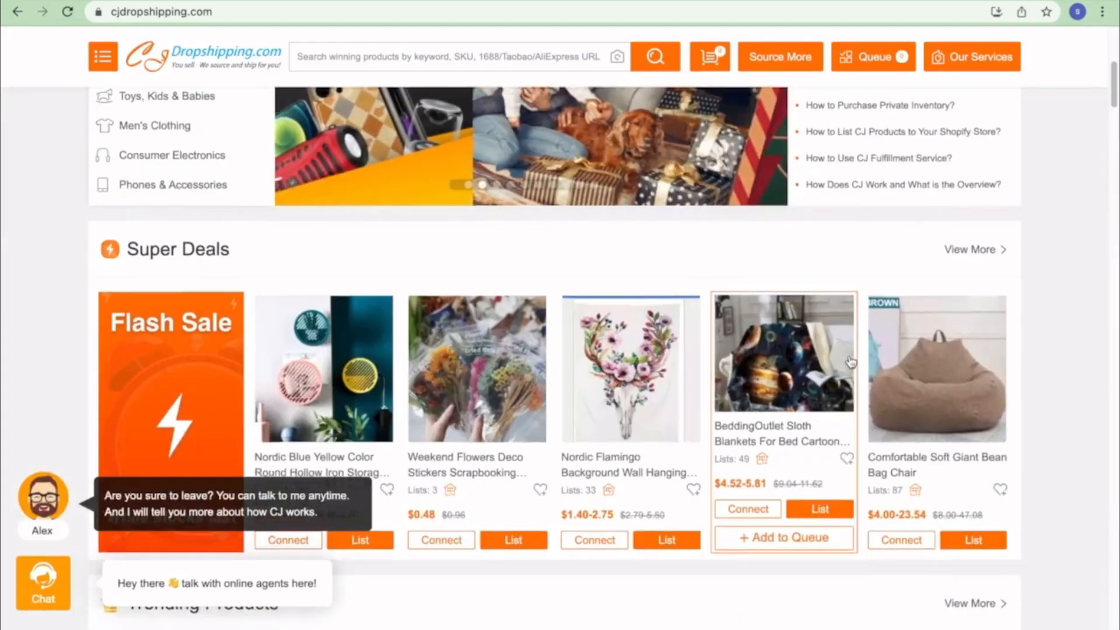
scroll(740, 366, "down", 8)
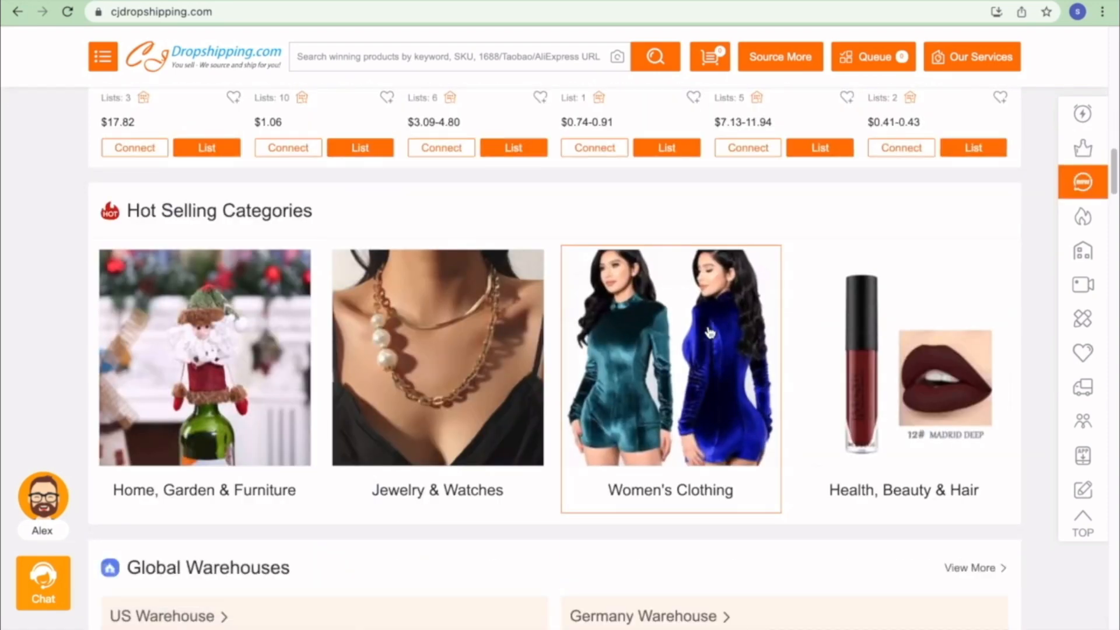
scroll(709, 332, "down", 12)
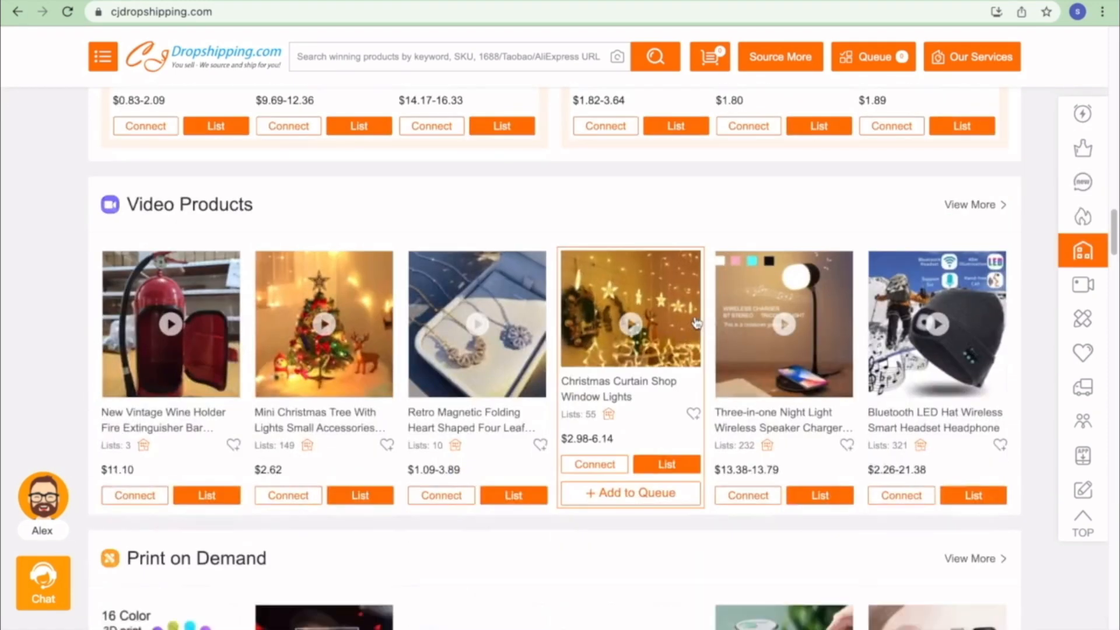
scroll(689, 324, "down", 8)
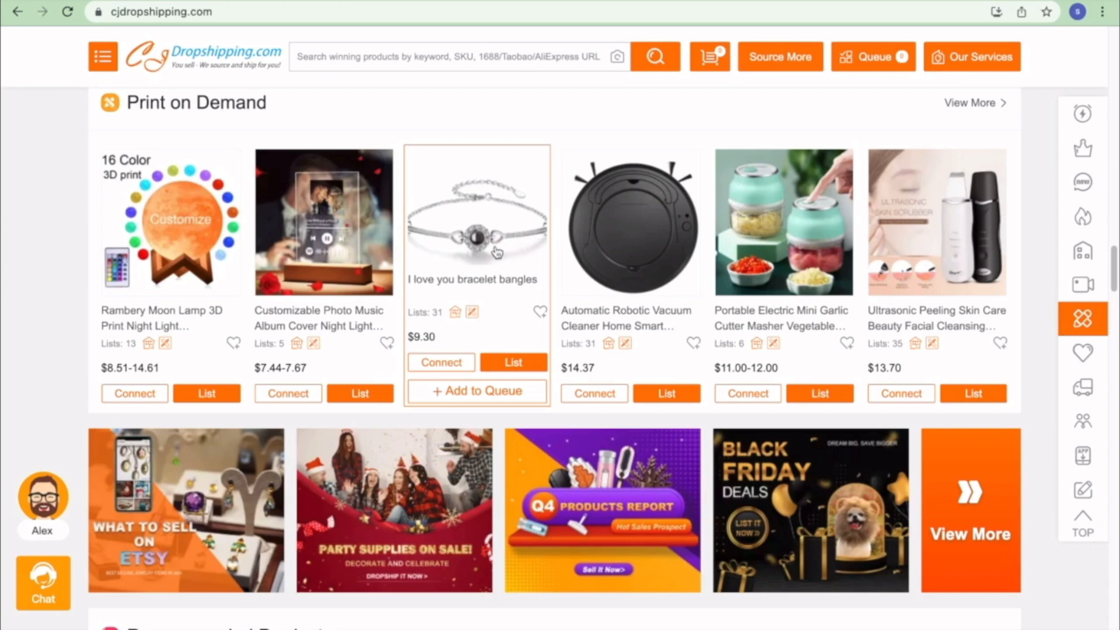
left_click(521, 358)
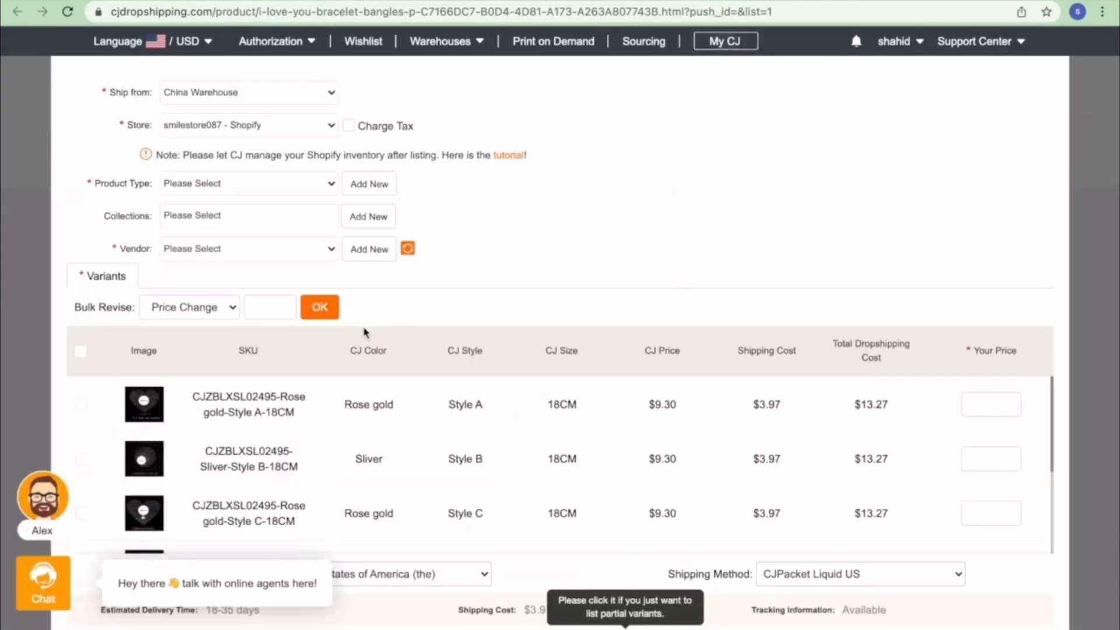
scroll(607, 463, "down", 5)
scroll(606, 463, "up", 5)
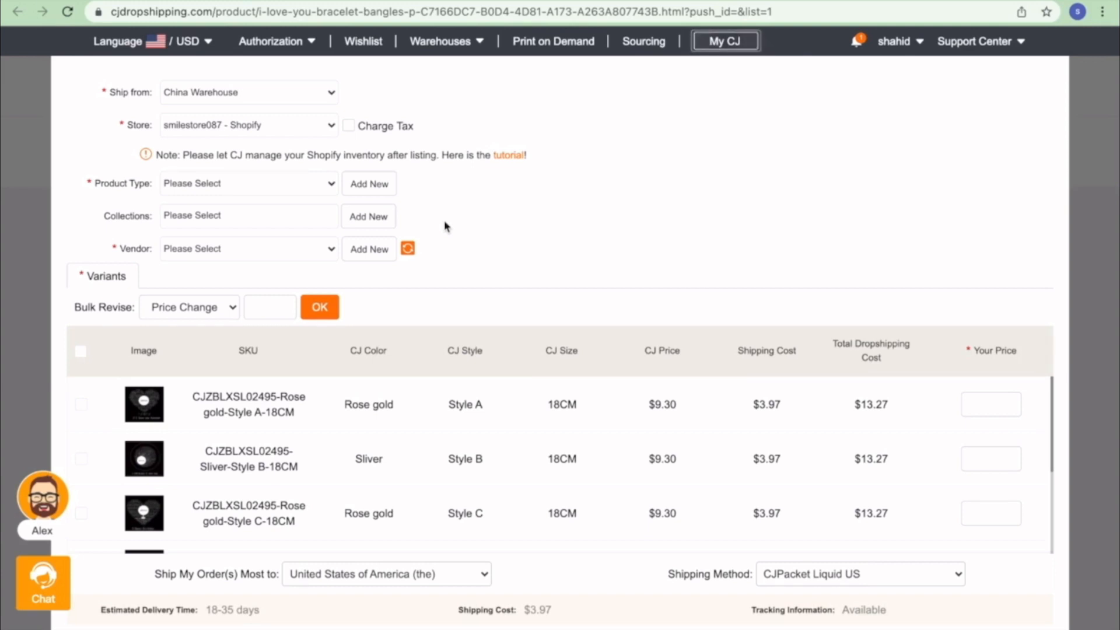
left_click(214, 94)
left_click(226, 95)
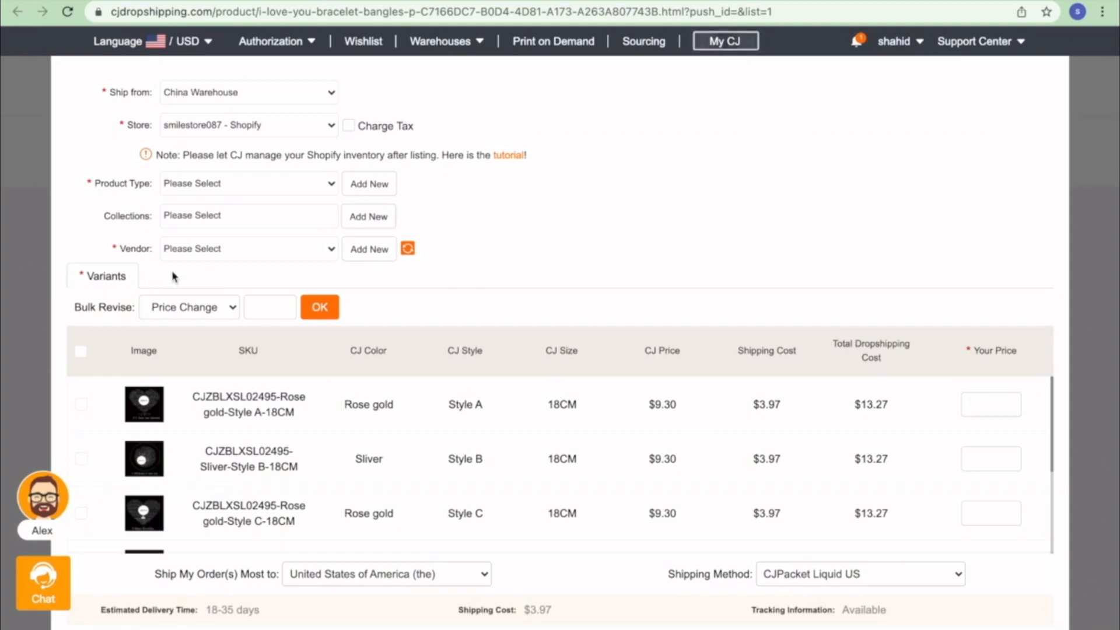
- Add a new product type 'jewerly' to the bracelet listing
left_click(210, 189)
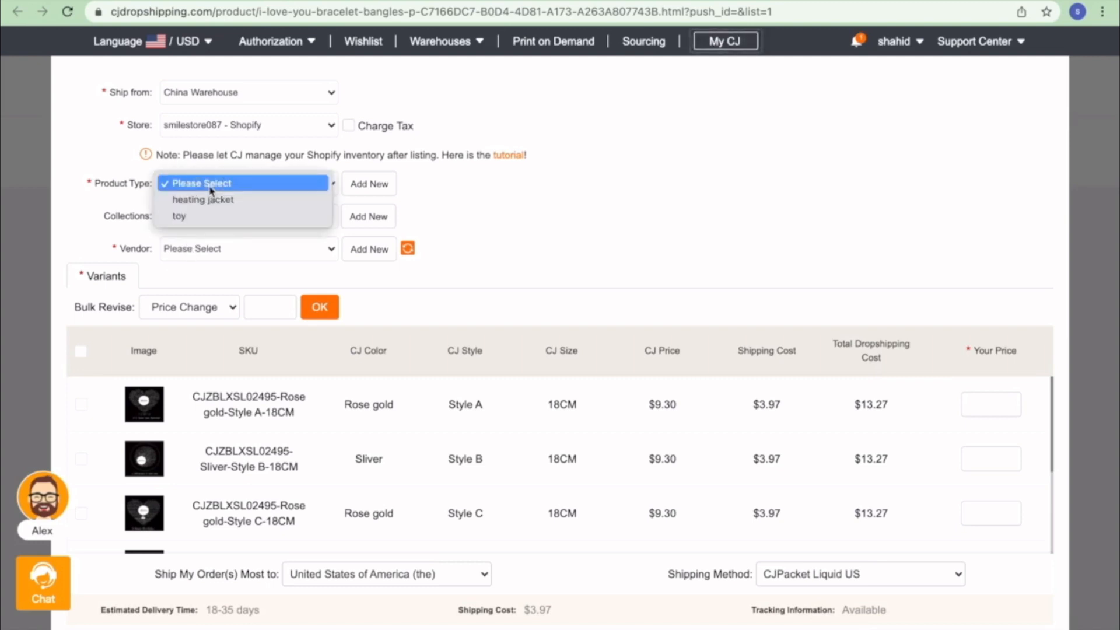
left_click(506, 221)
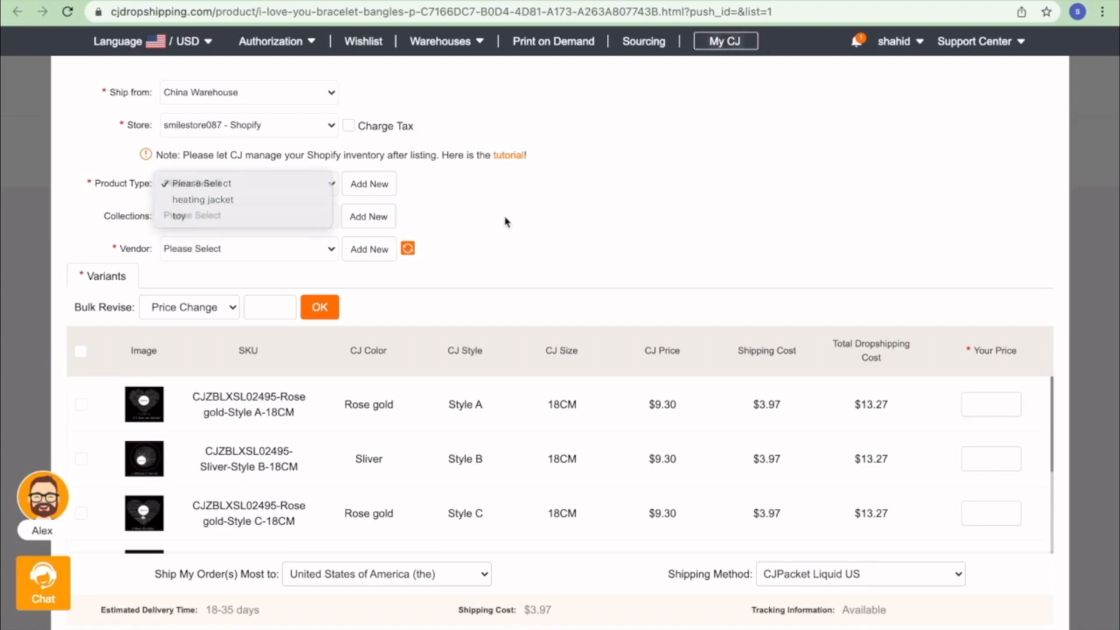
left_click(359, 189)
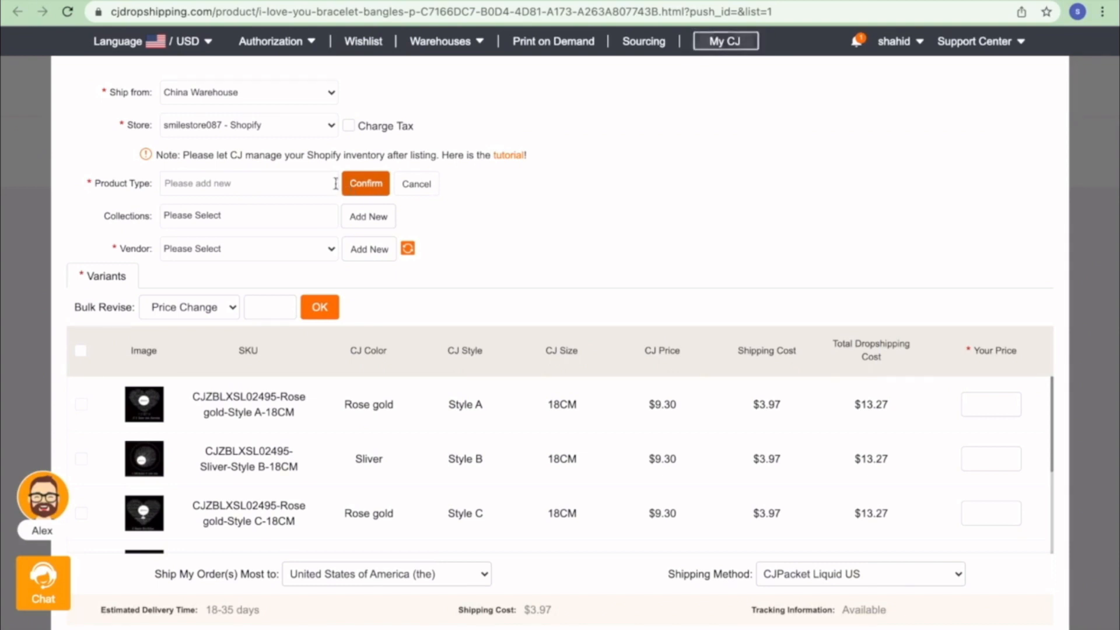
left_click(297, 181)
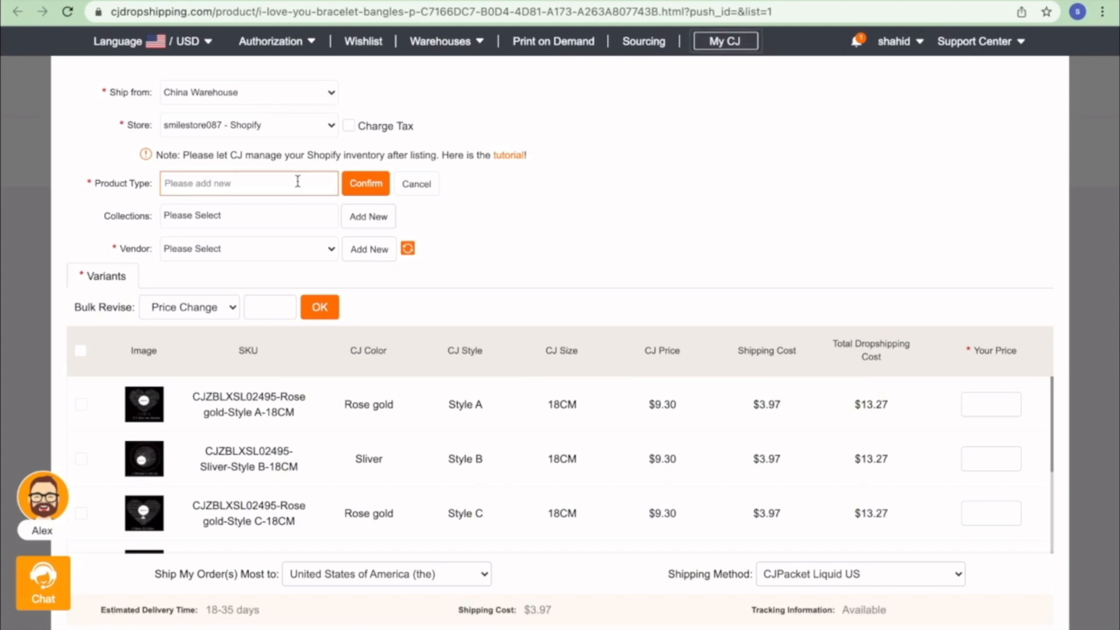
type("je")
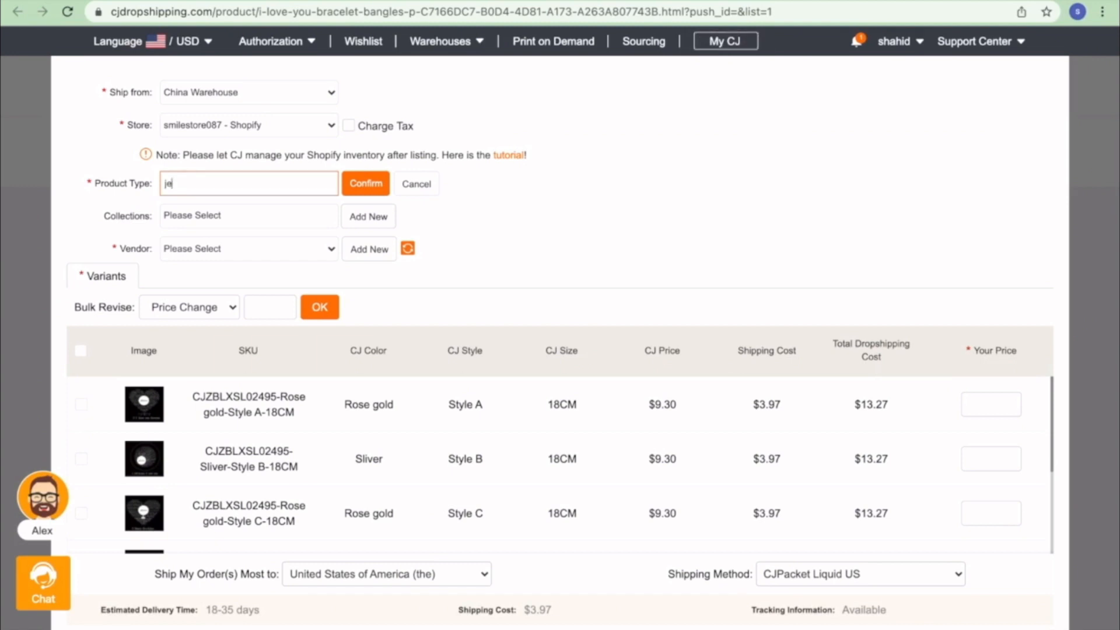
type("werly")
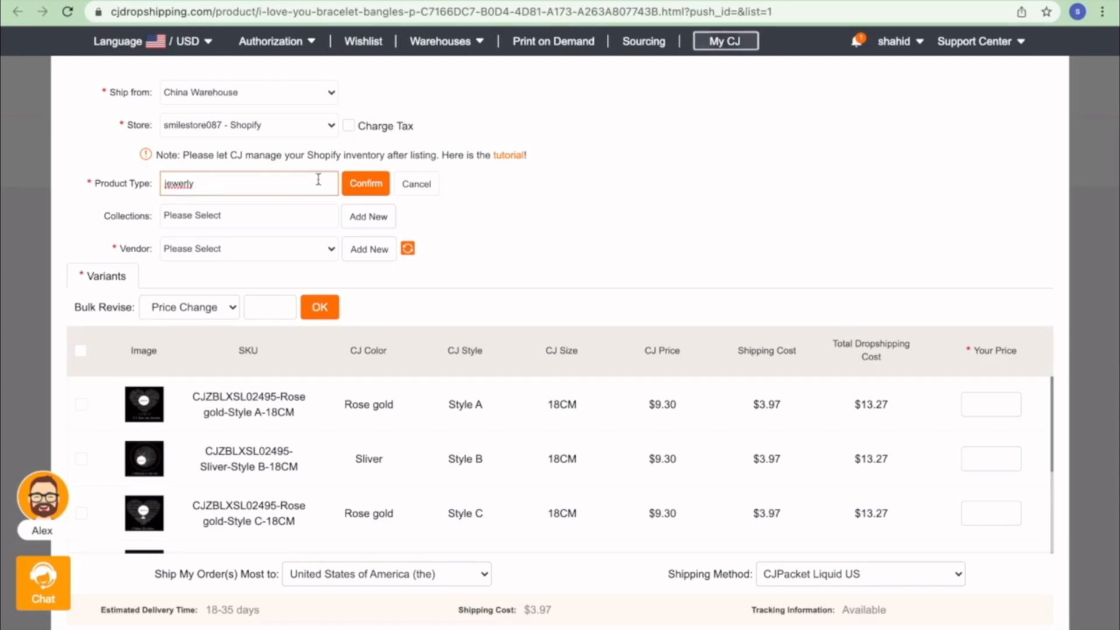
left_click(365, 187)
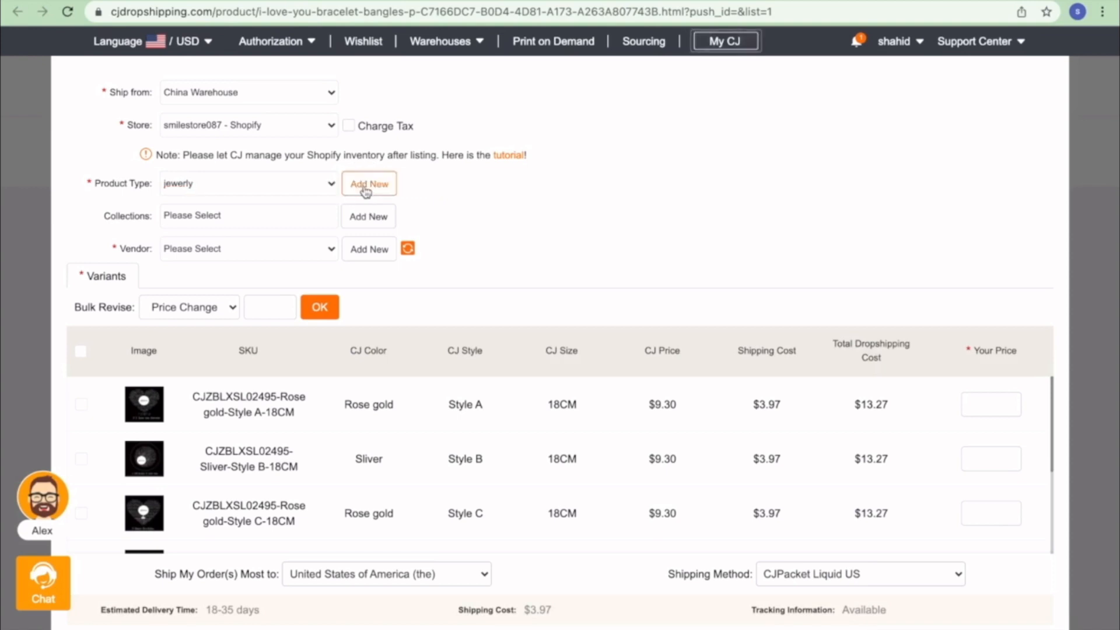
- Create a new 'jewelry' collection and set the vendor to the store owner
left_click(315, 215)
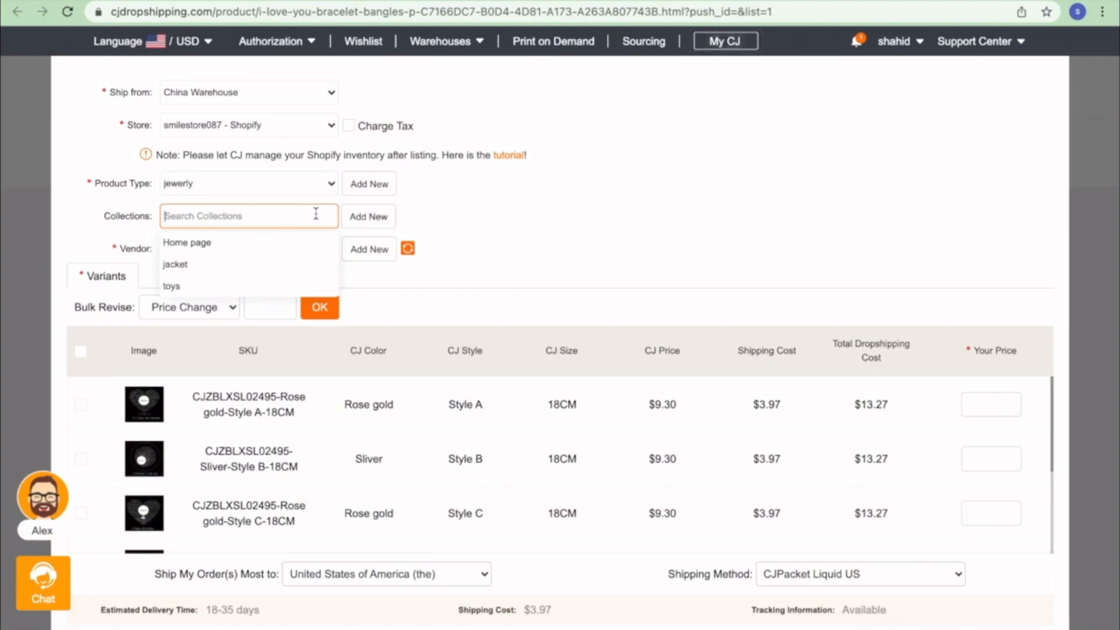
left_click(371, 217)
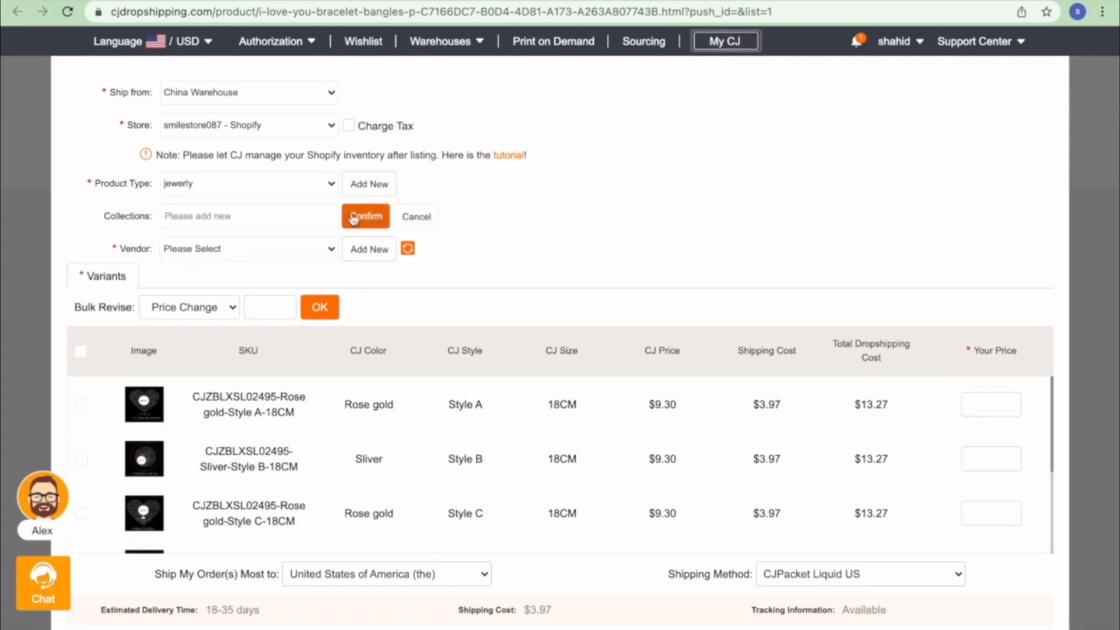
type("jewe")
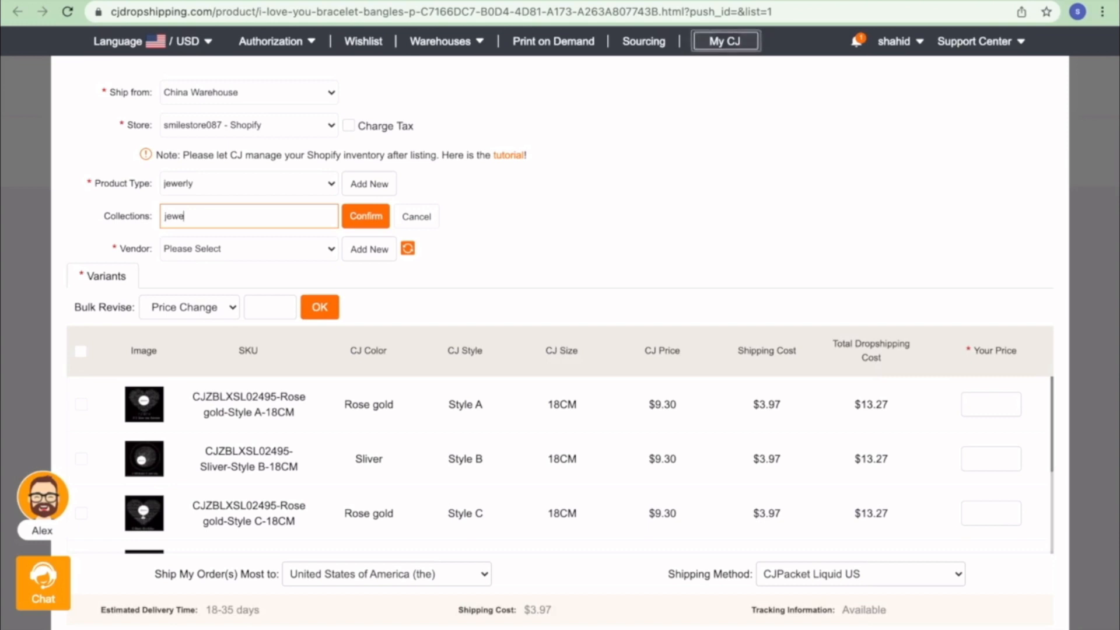
type("lry")
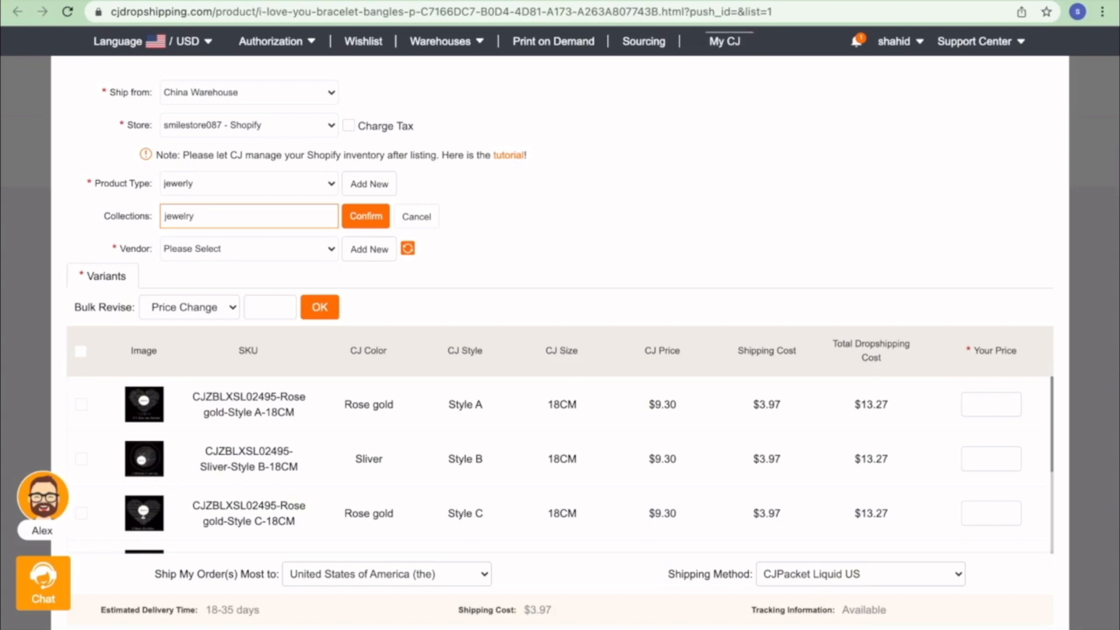
left_click(376, 216)
left_click(287, 249)
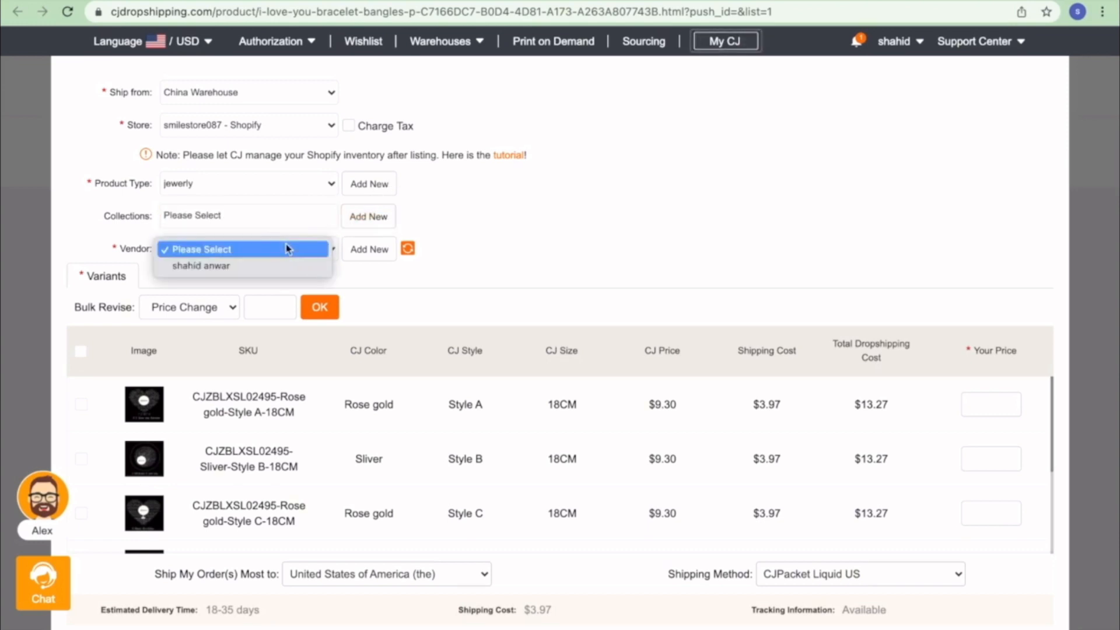
left_click(275, 265)
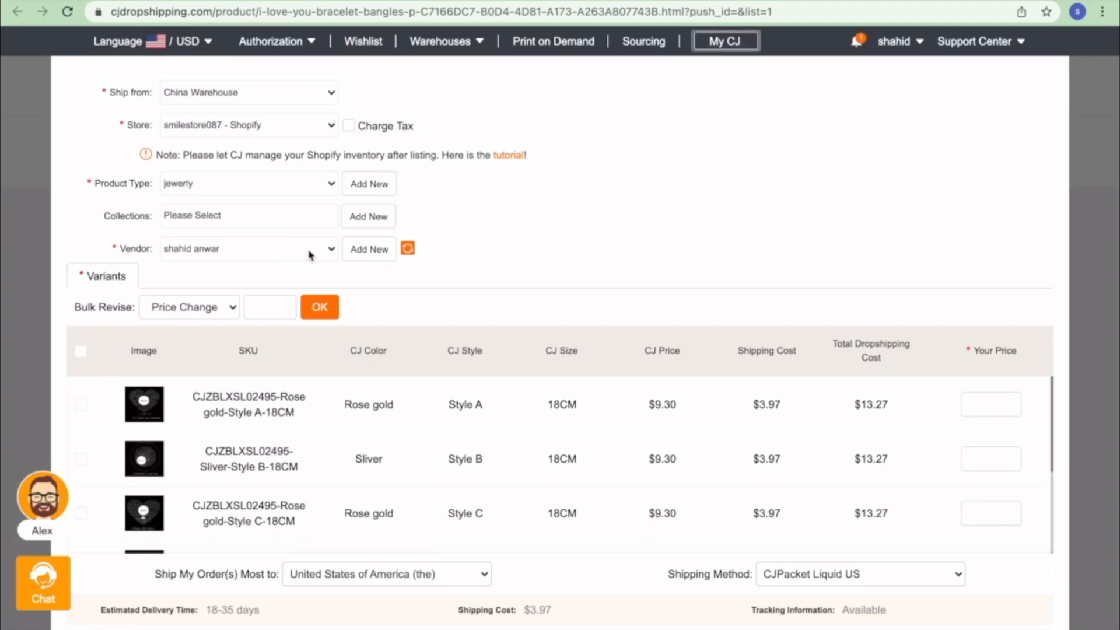
- Re-add the 'jewelry' collection and select it from the Collections dropdown
left_click(283, 218)
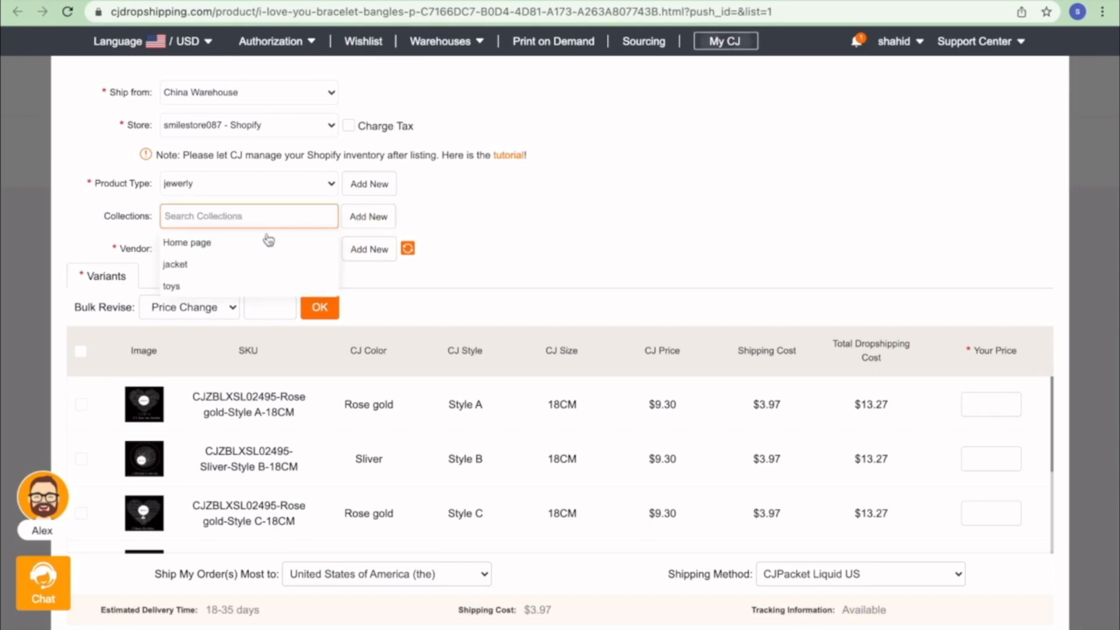
left_click(366, 218)
left_click(298, 217)
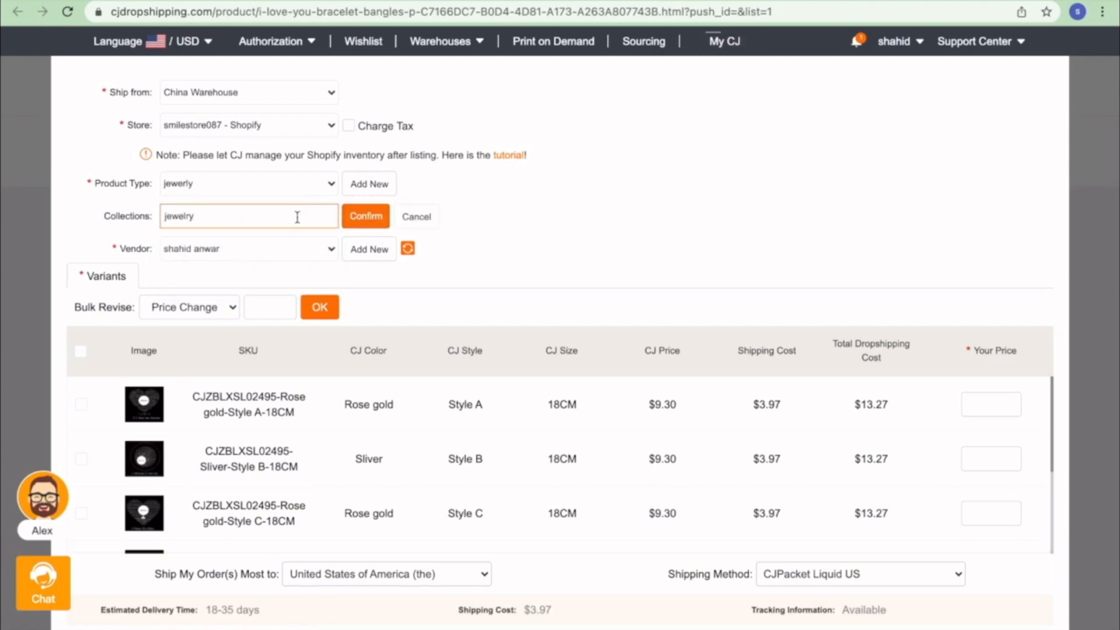
left_click(363, 216)
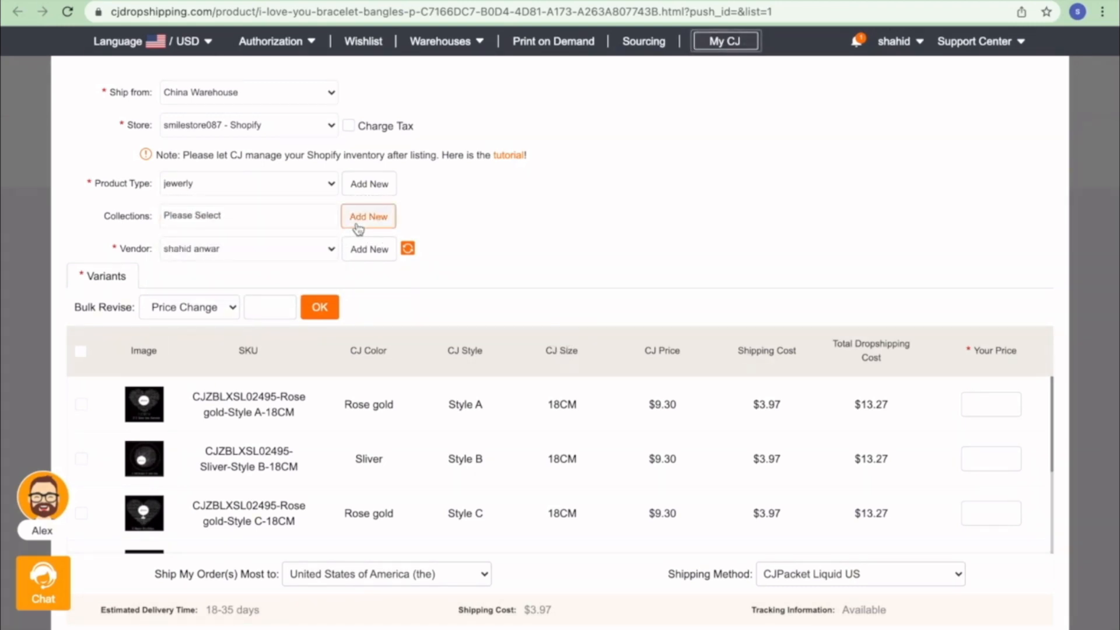
left_click(288, 219)
left_click(232, 244)
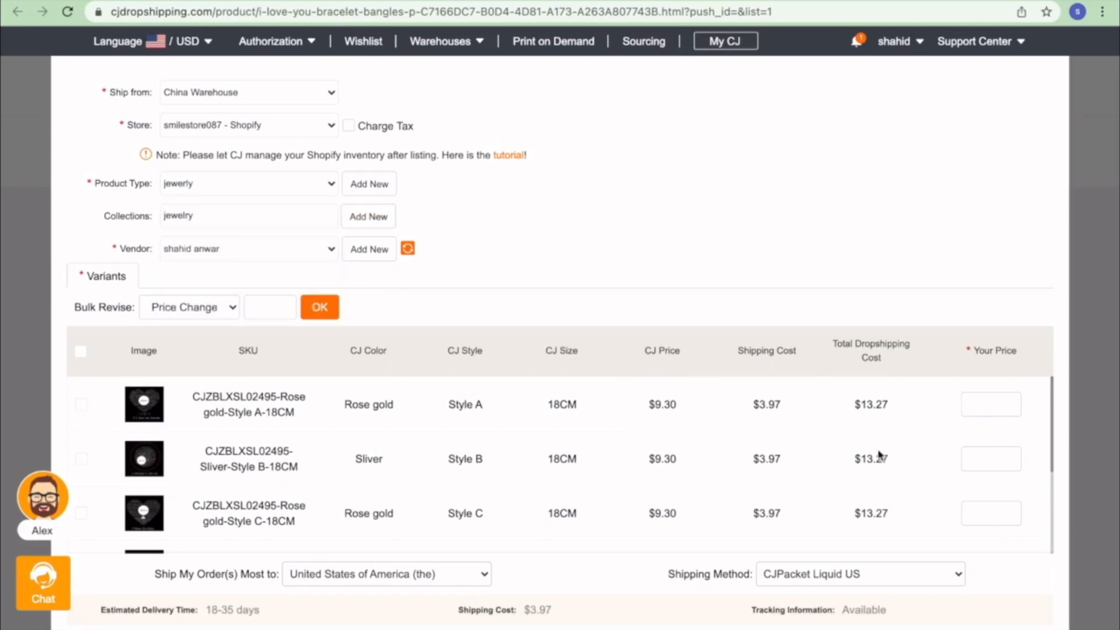
- Select all bracelet variants and bulk-change their price to 30
scroll(911, 468, "down", 3)
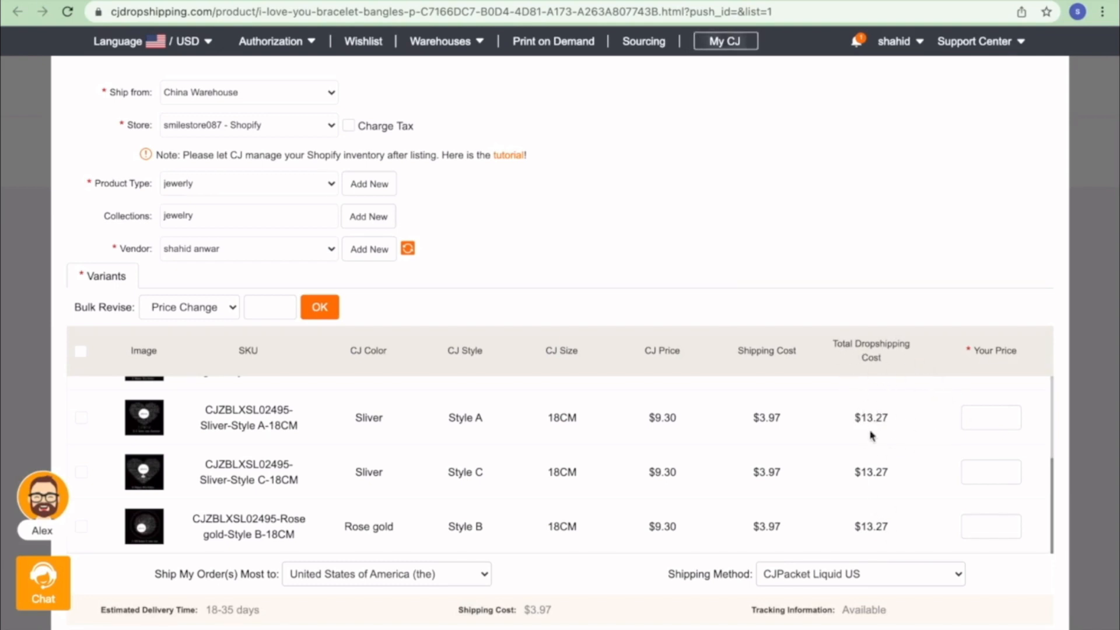
scroll(870, 435, "up", 3)
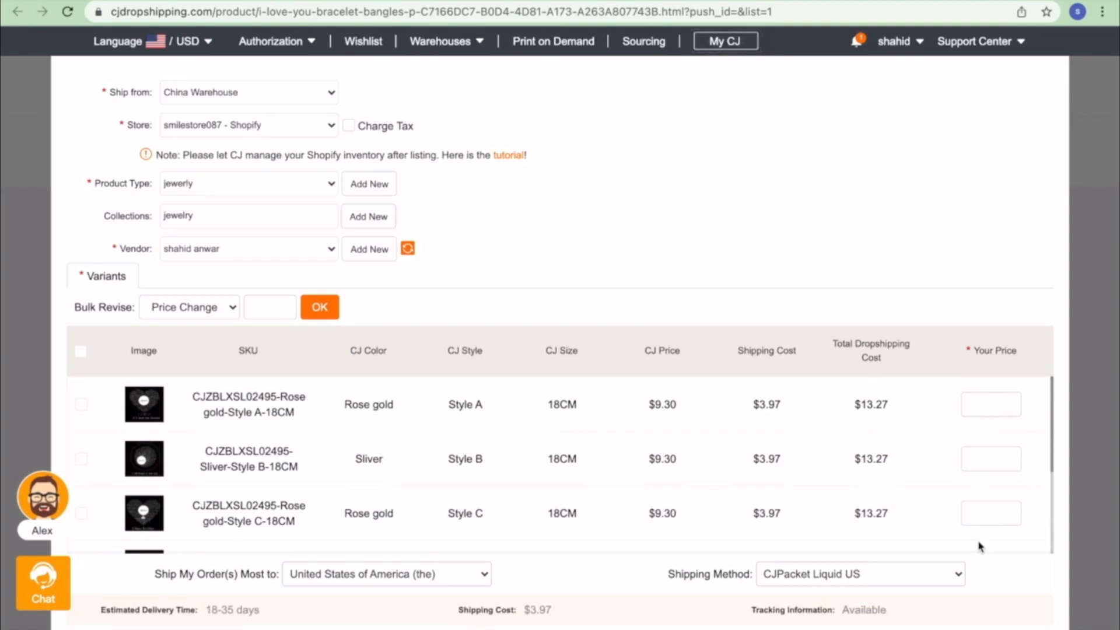
left_click(80, 353)
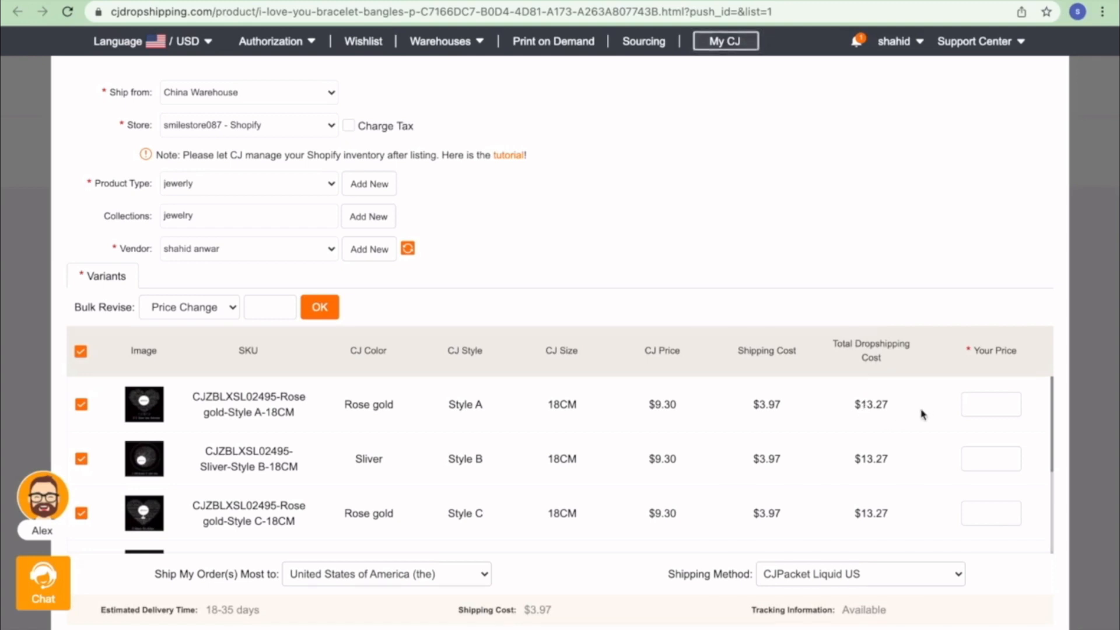
left_click(281, 310)
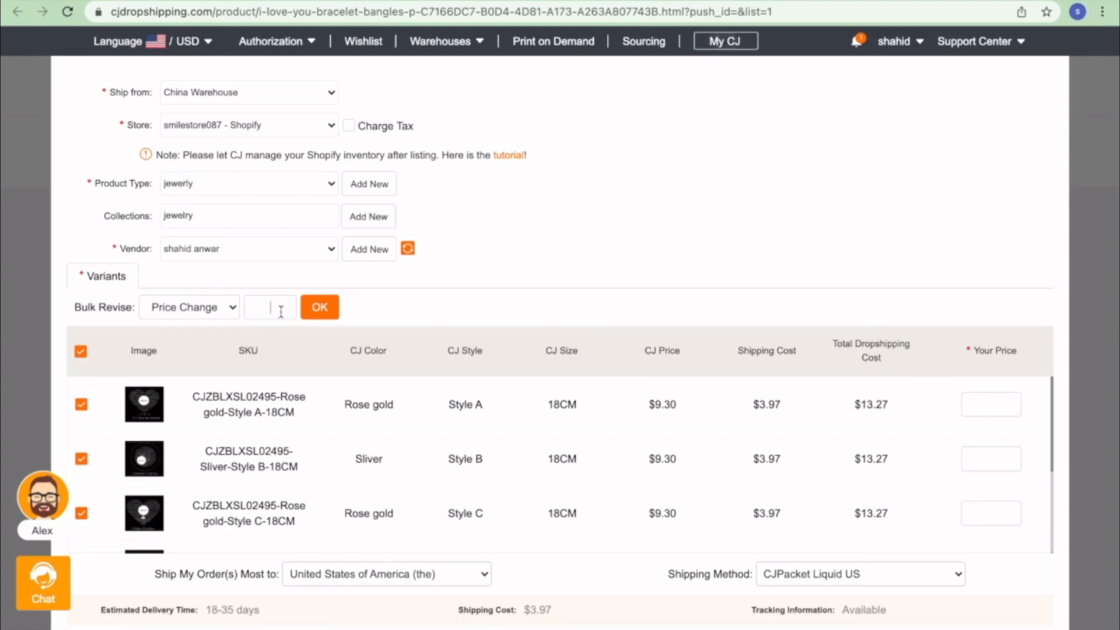
type("30")
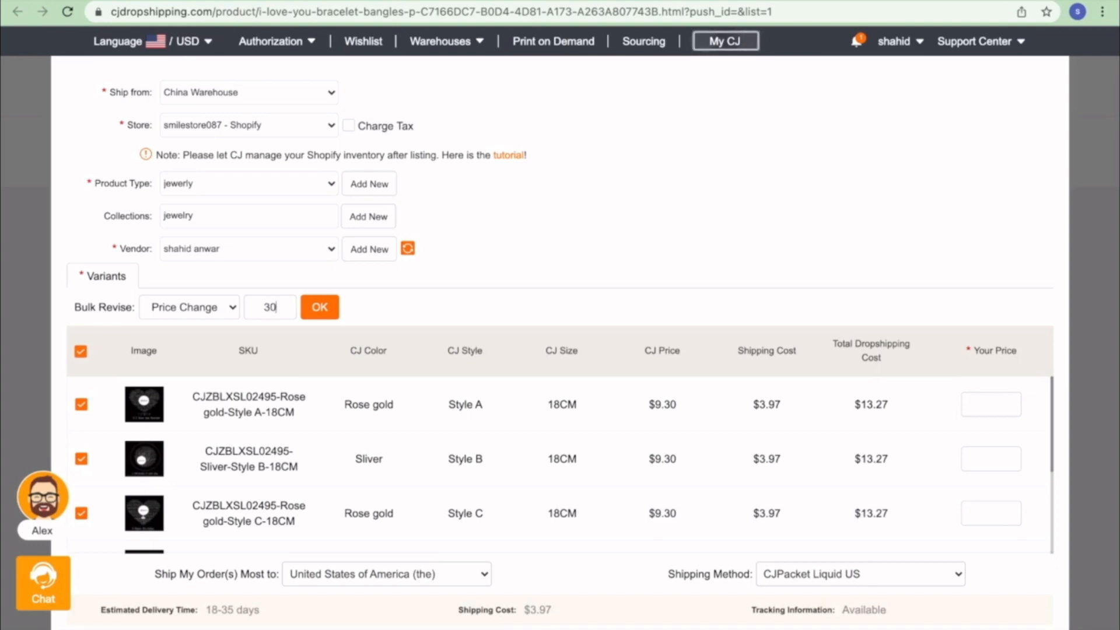
left_click(319, 308)
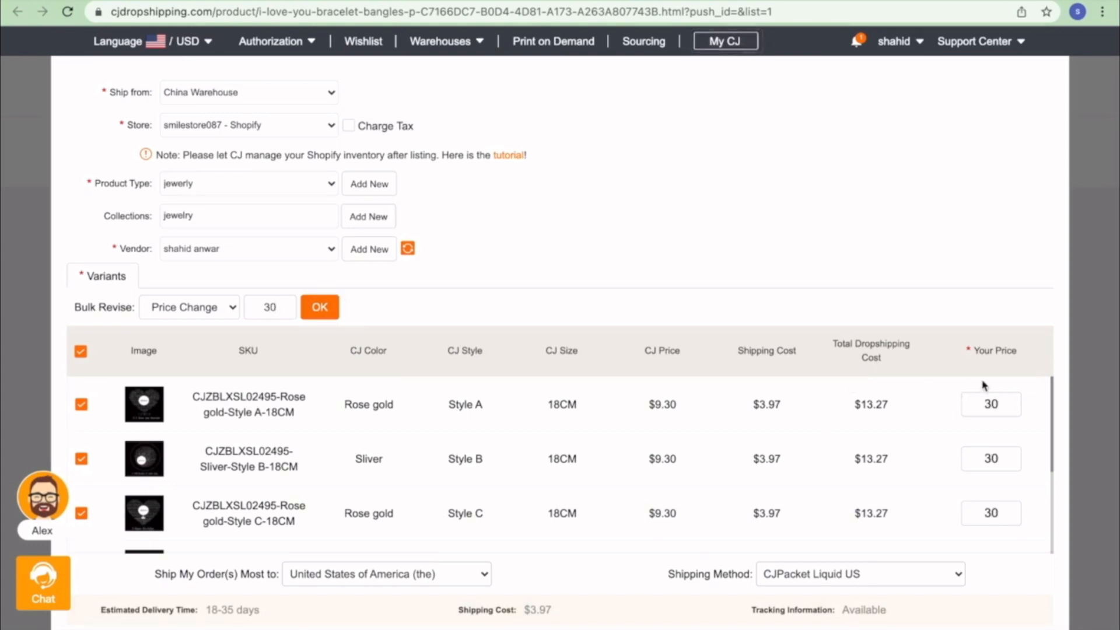
scroll(985, 489, "down", 5)
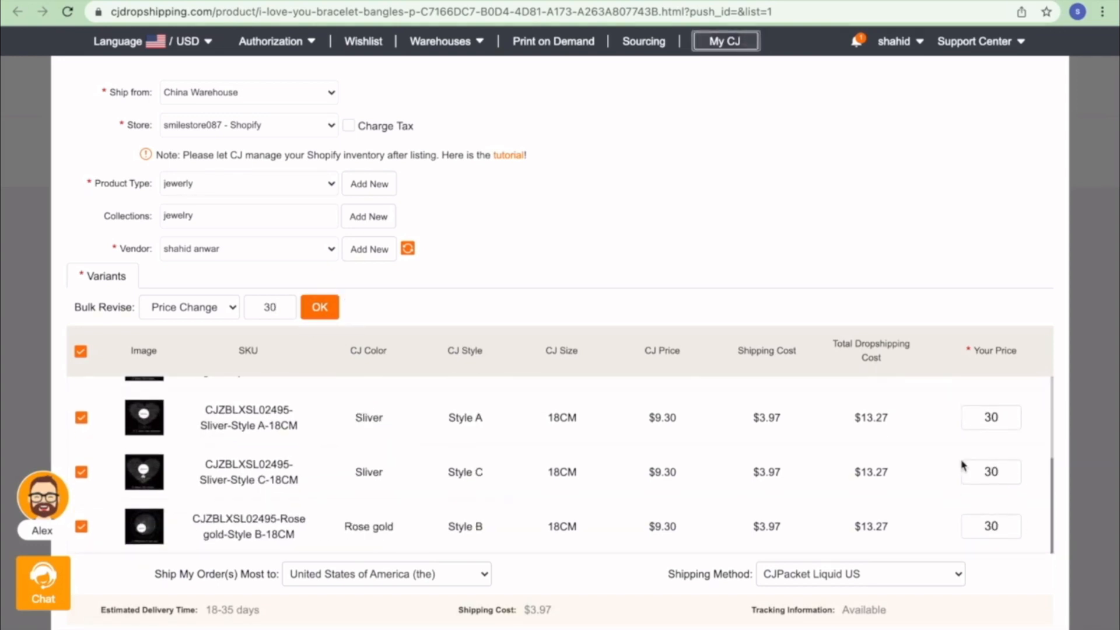
- Change the bracelet's shipping method from DHL Official to CJPacket YW Sensitive
left_click(955, 575)
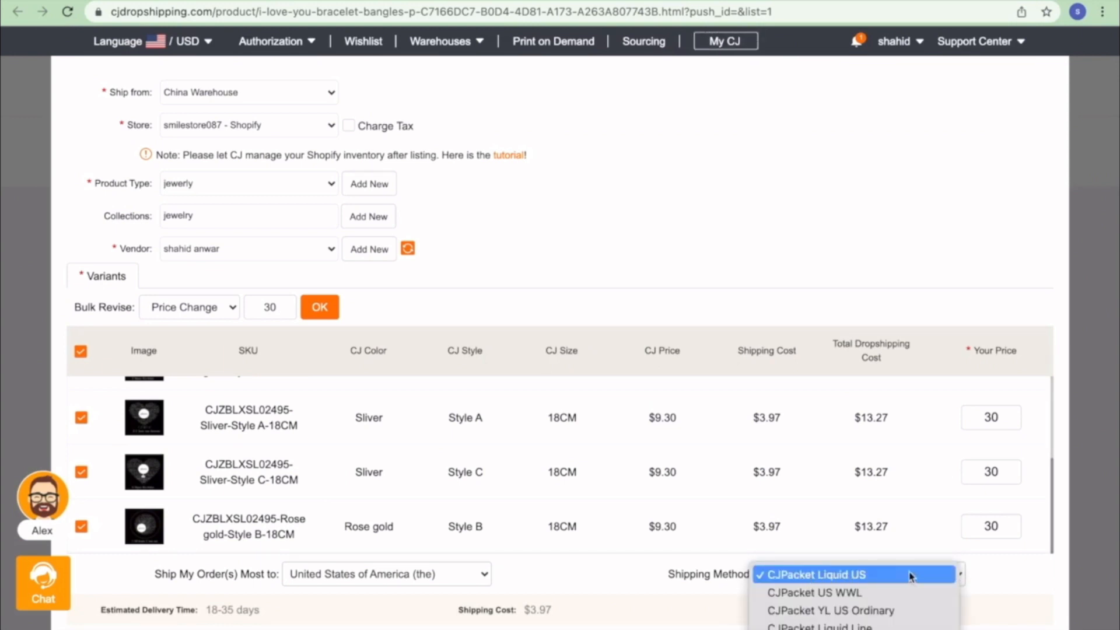
scroll(887, 593, "down", 5)
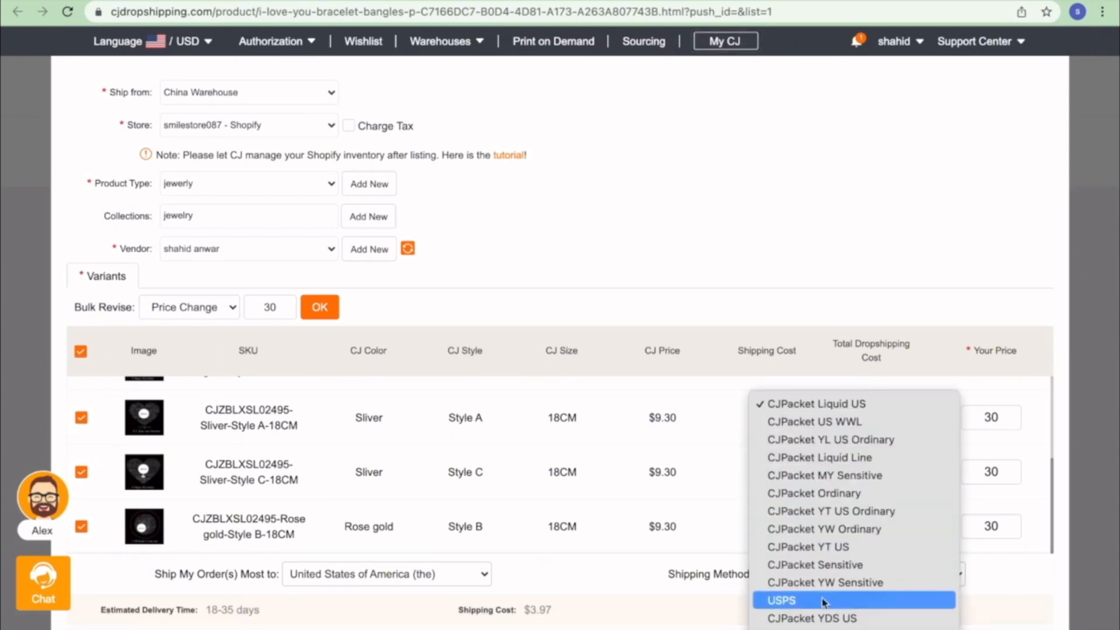
scroll(853, 618, "down", 2)
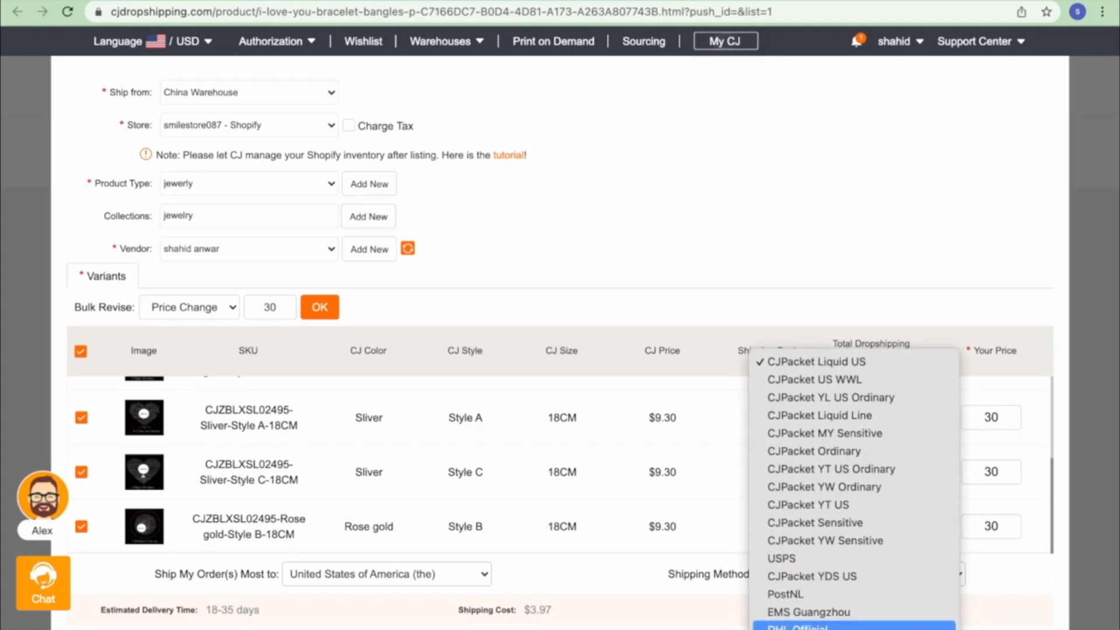
left_click(853, 625)
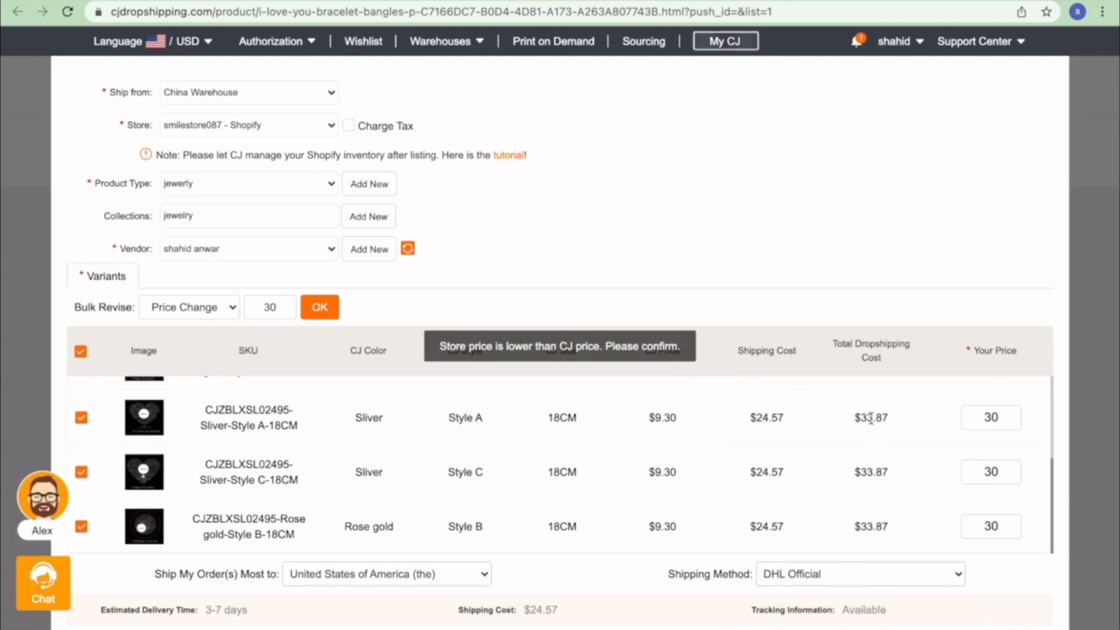
left_click(858, 582)
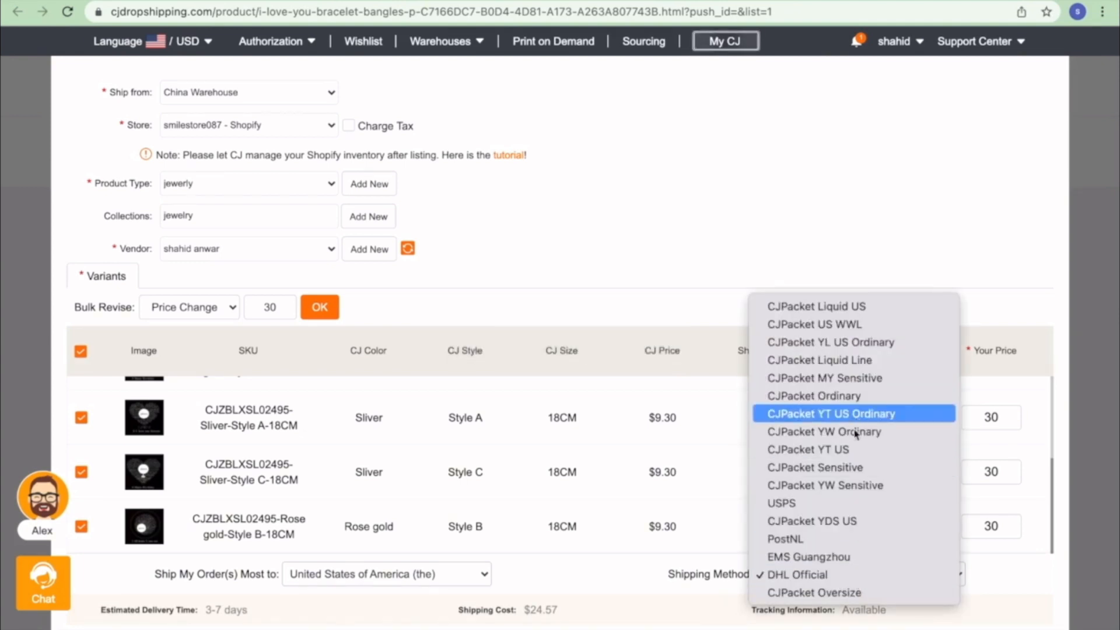
left_click(831, 485)
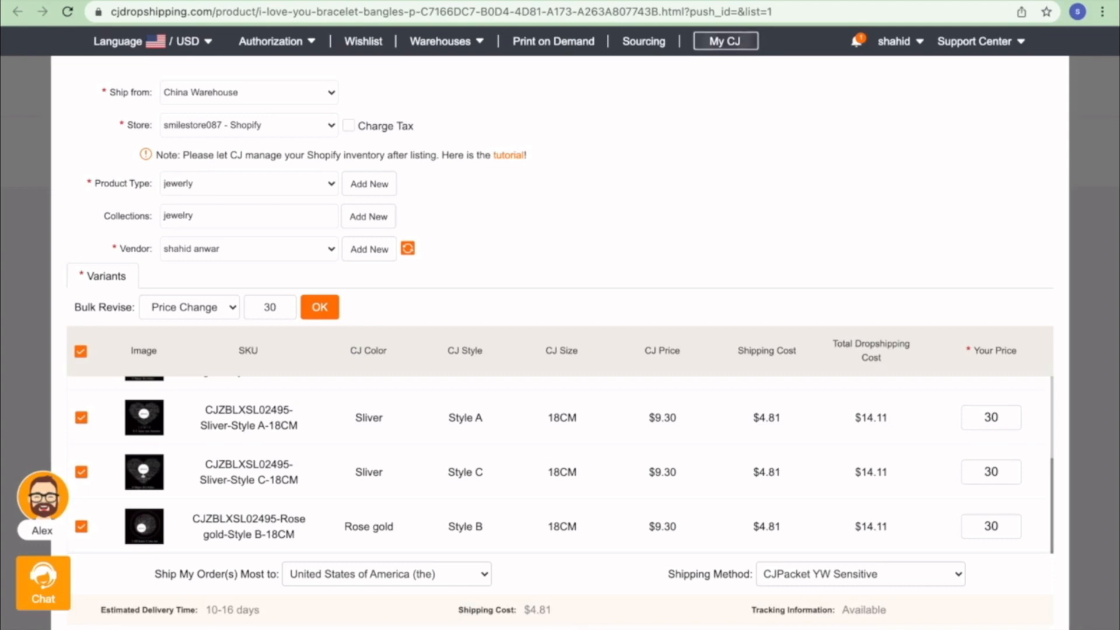
- List the bracelet to the Shopify store and dismiss the success message
left_click(540, 629)
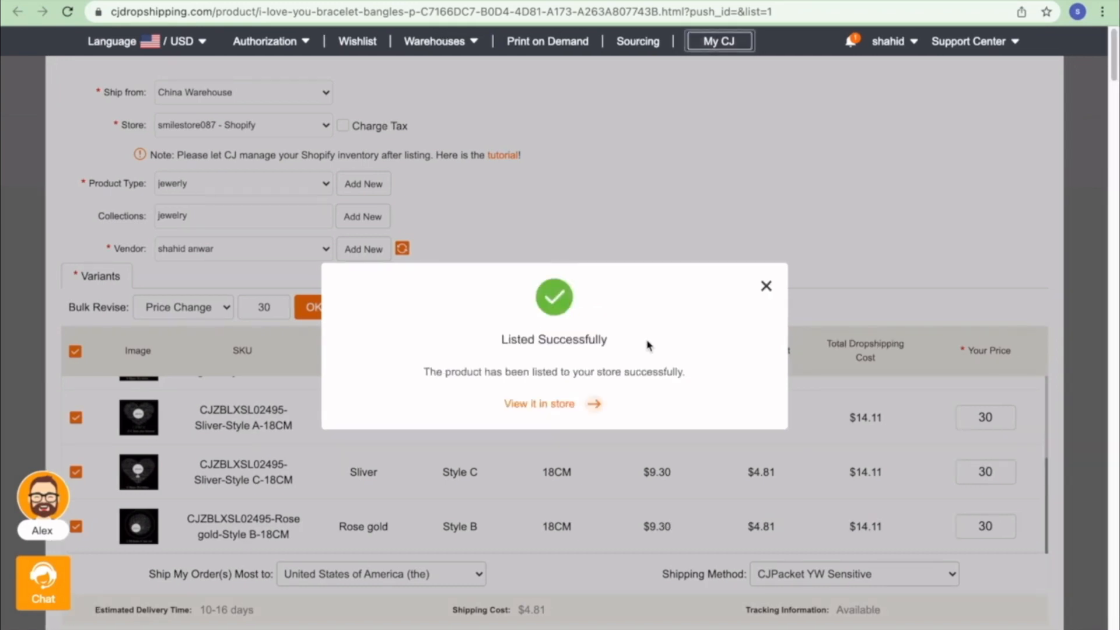
left_click(767, 287)
scroll(529, 366, "down", 1)
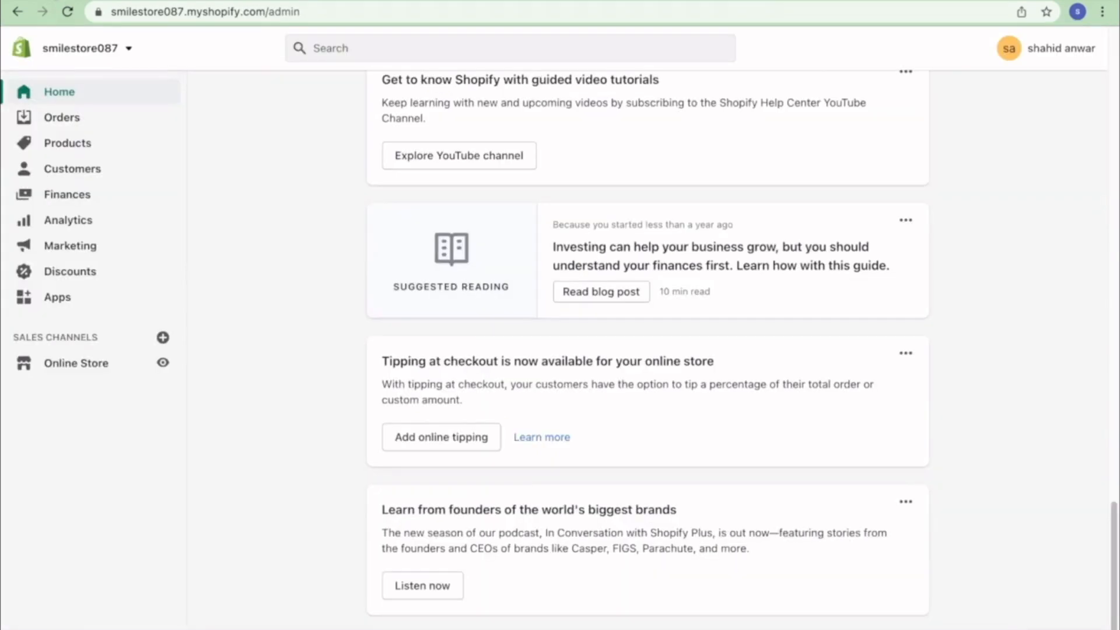
- Preview the live storefront and check the catalog lists the drone, bracelet and heated jacket
left_click(100, 366)
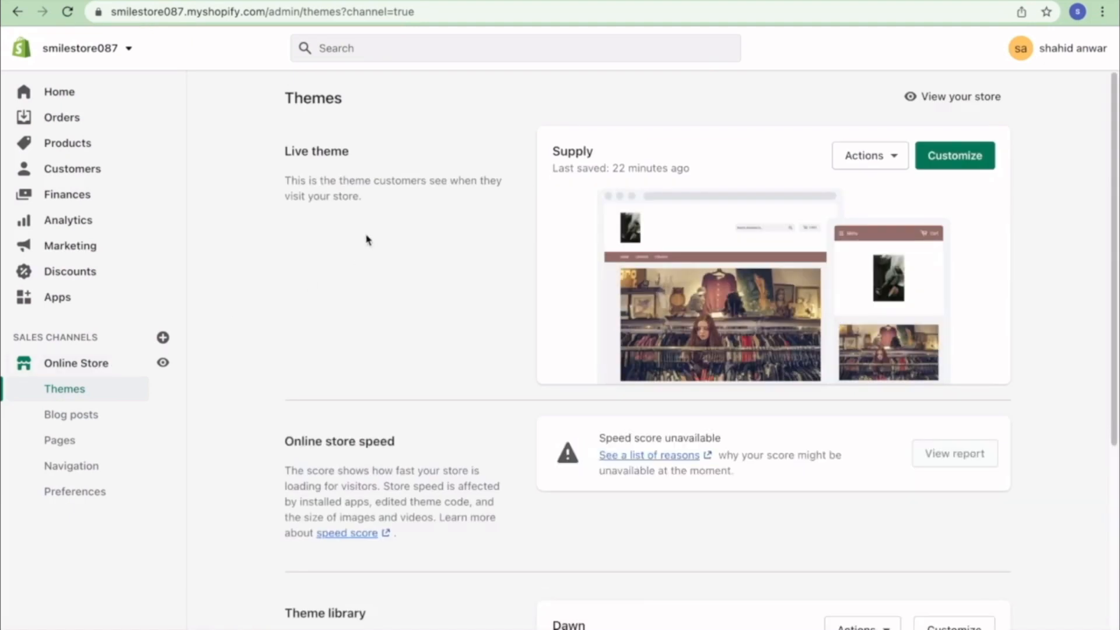
scroll(462, 287, "down", 5)
scroll(462, 288, "up", 5)
left_click(965, 100)
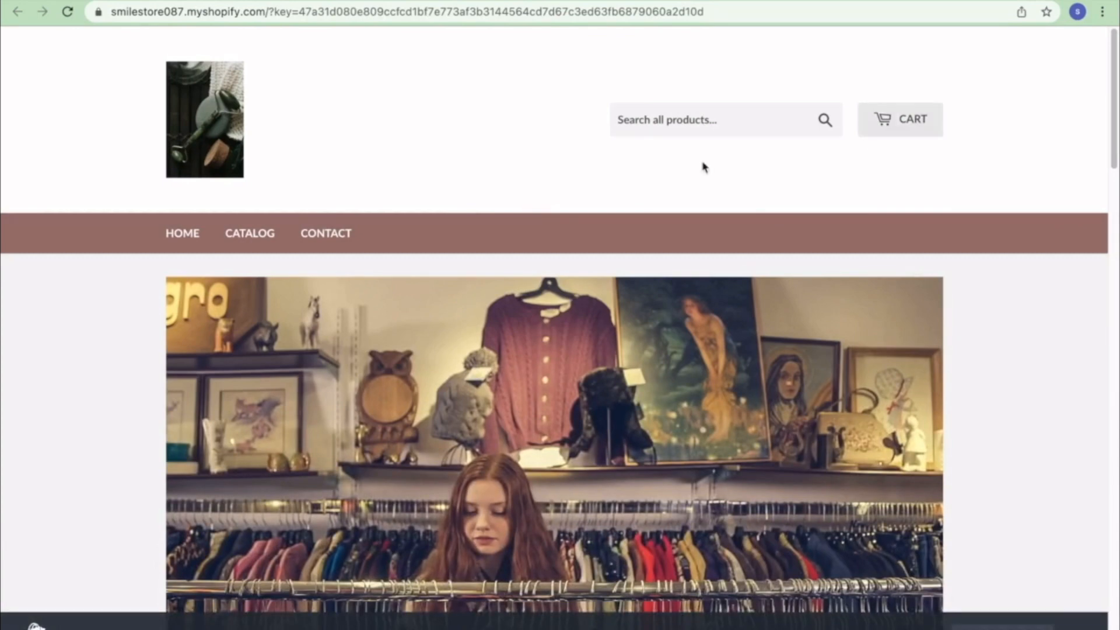
scroll(629, 229, "down", 15)
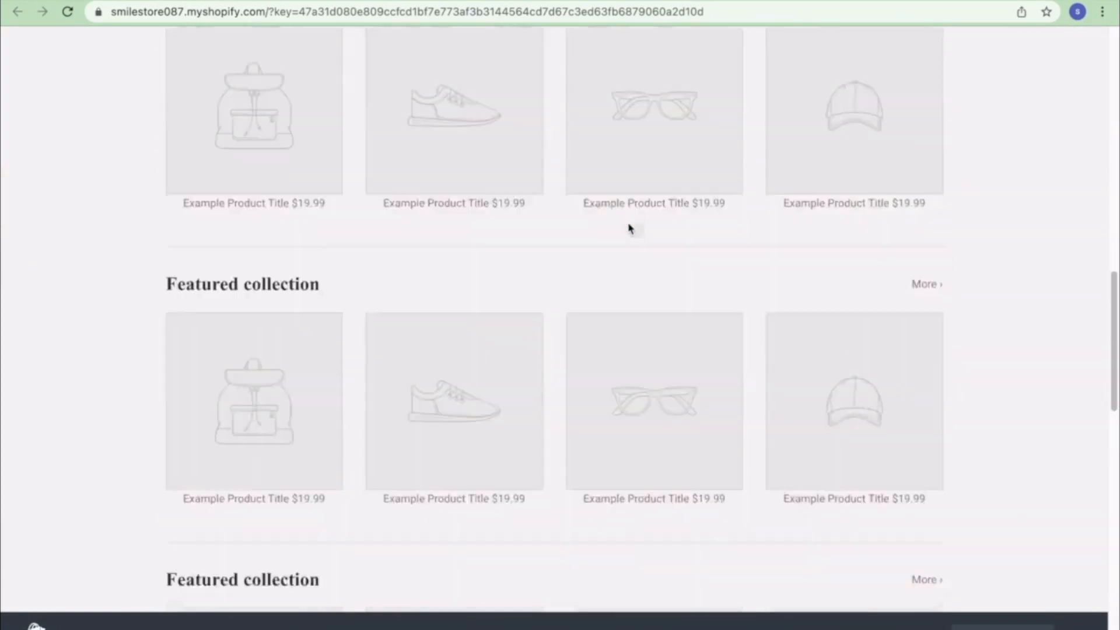
scroll(630, 228, "up", 15)
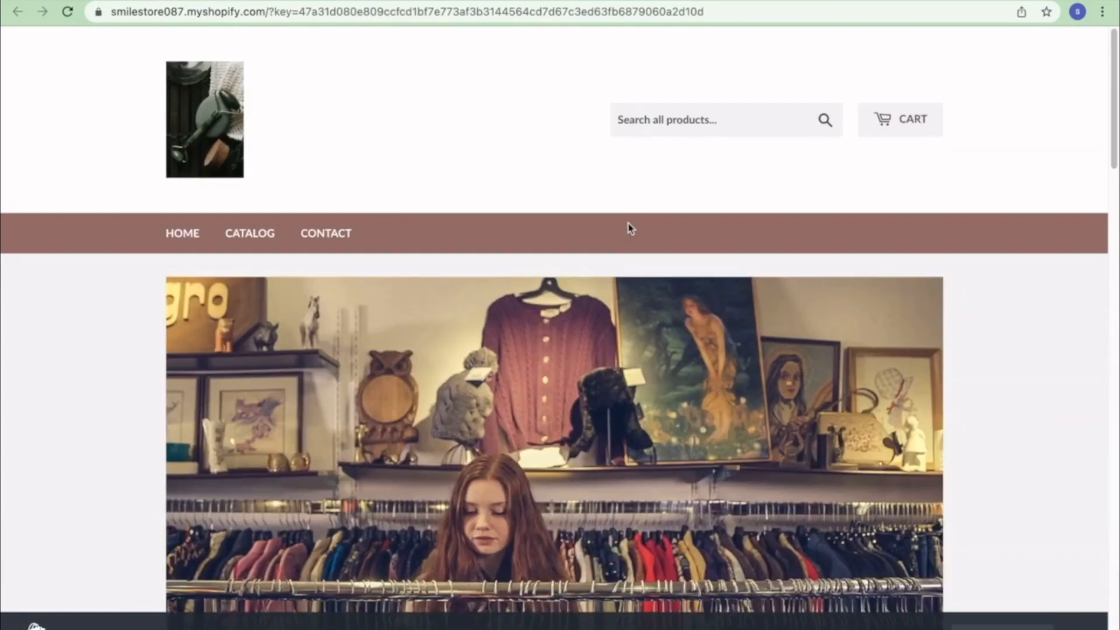
left_click(247, 243)
scroll(250, 324, "down", 8)
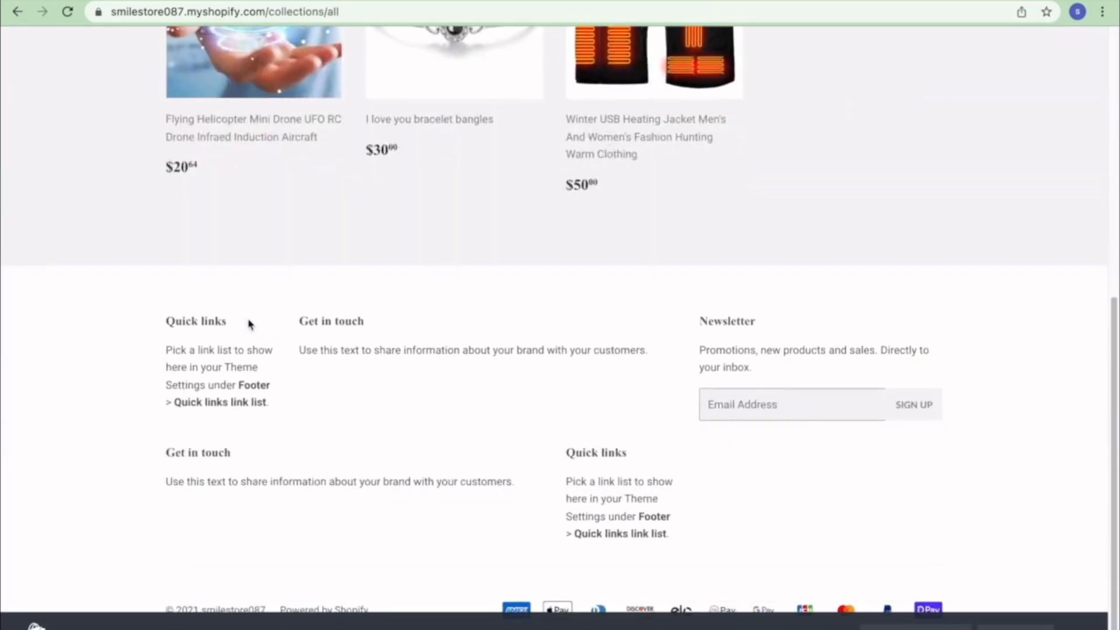
scroll(249, 324, "up", 7)
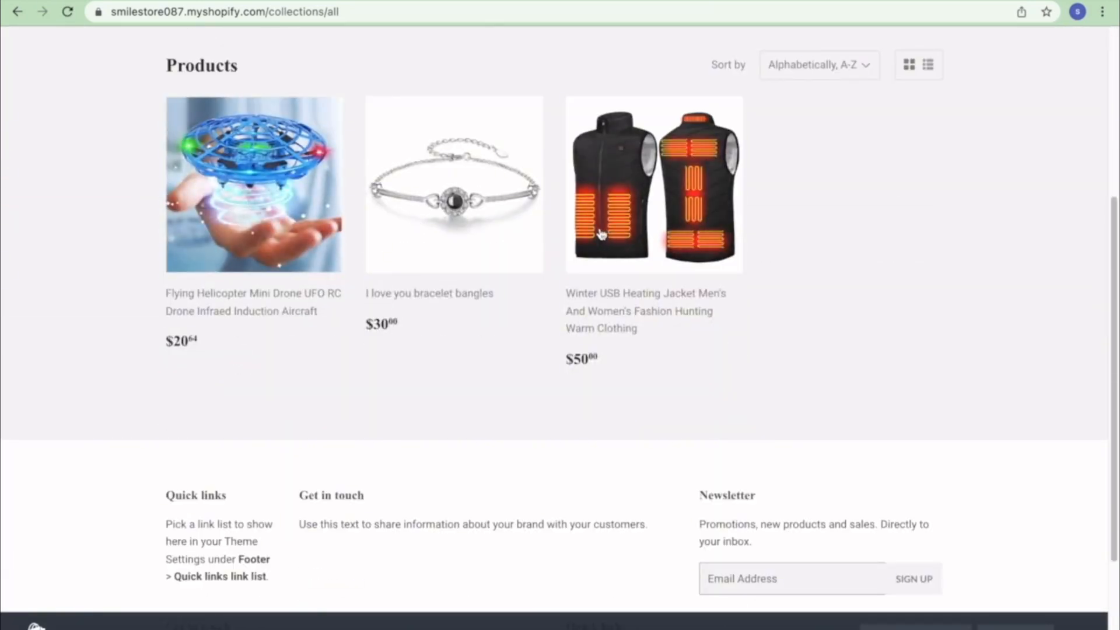
scroll(600, 262, "up", 5)
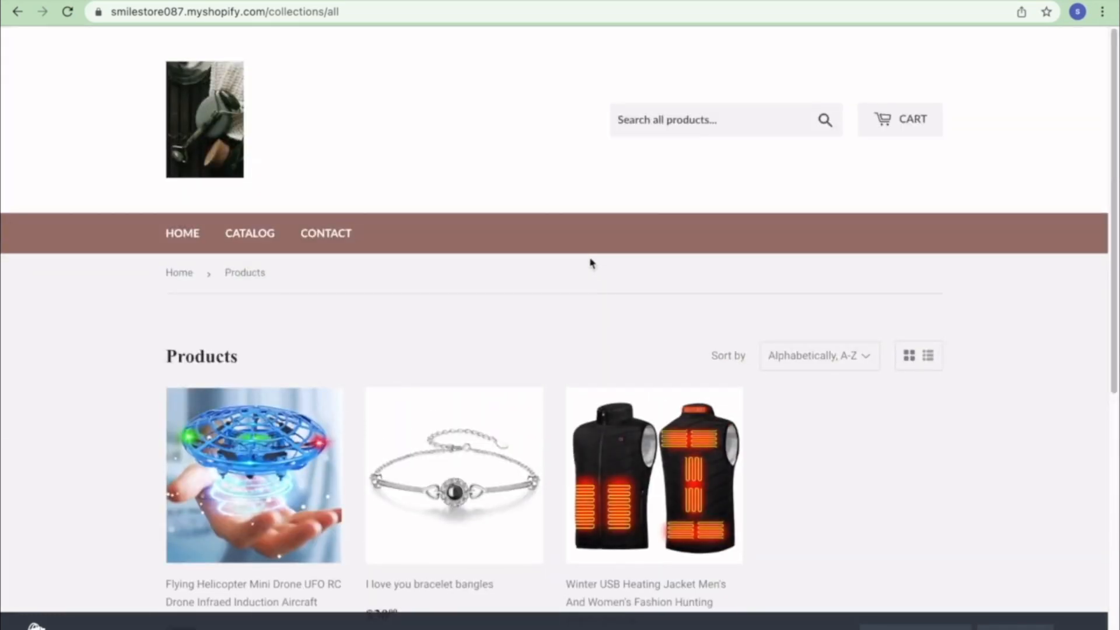
scroll(361, 319, "down", 2)
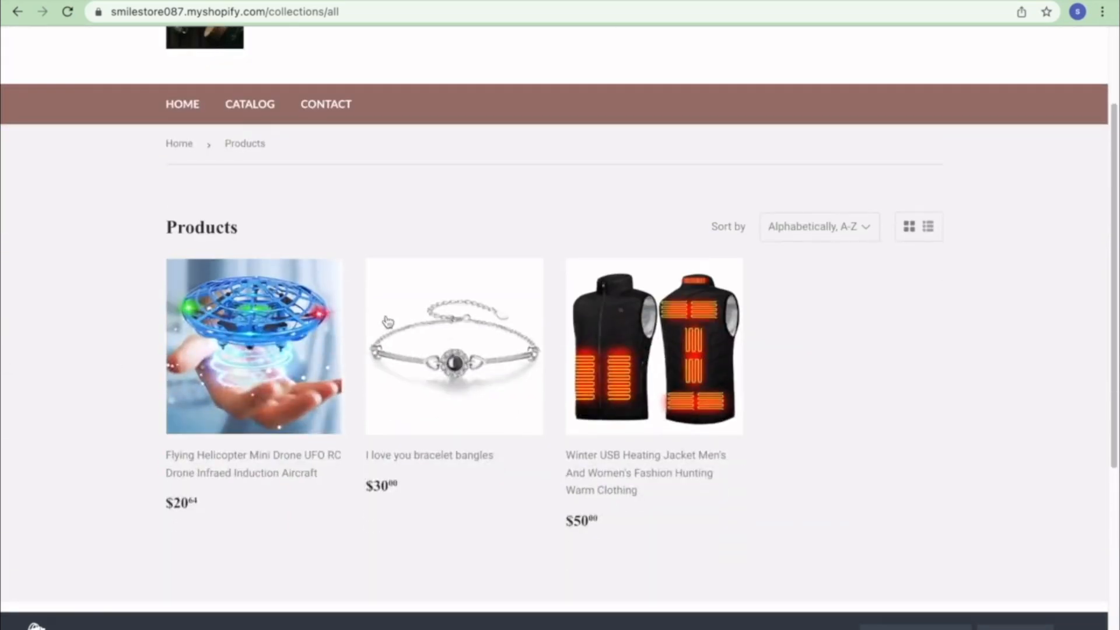
scroll(344, 350, "down", 1)
scroll(343, 342, "up", 3)
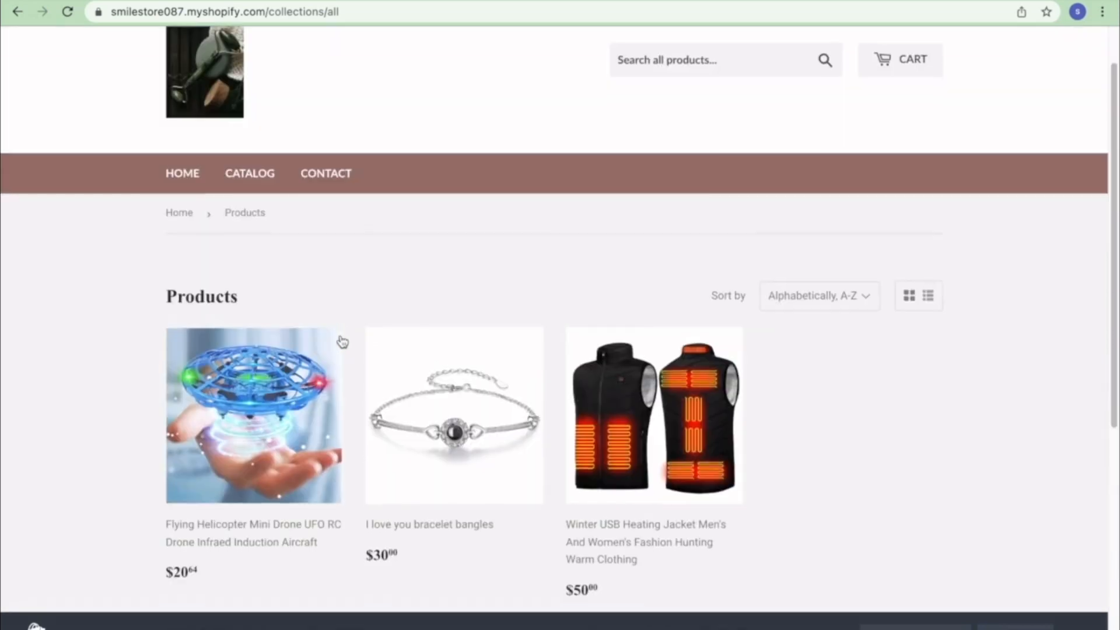
- Return to the storefront home, then go back to CJdropshipping and close its welcome message
left_click(181, 217)
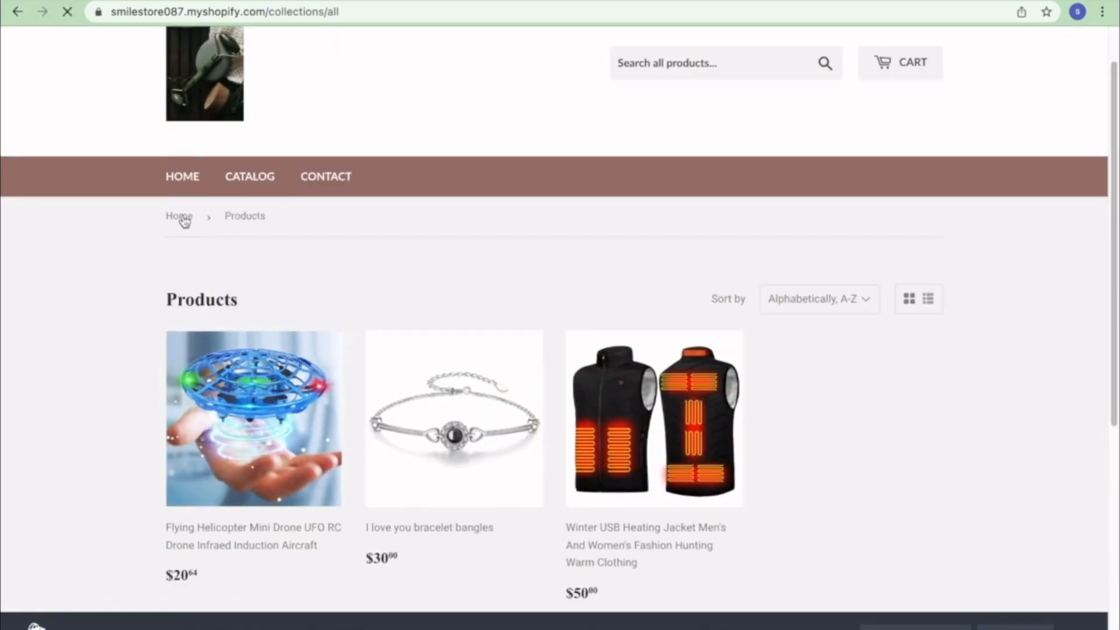
scroll(452, 428, "down", 10)
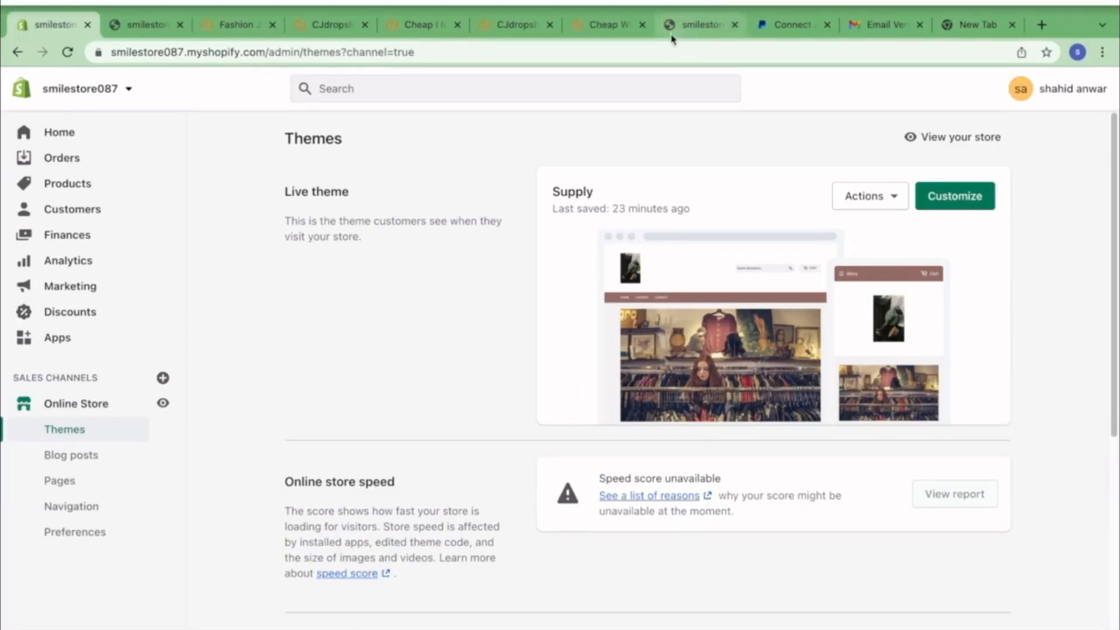
left_click(506, 22)
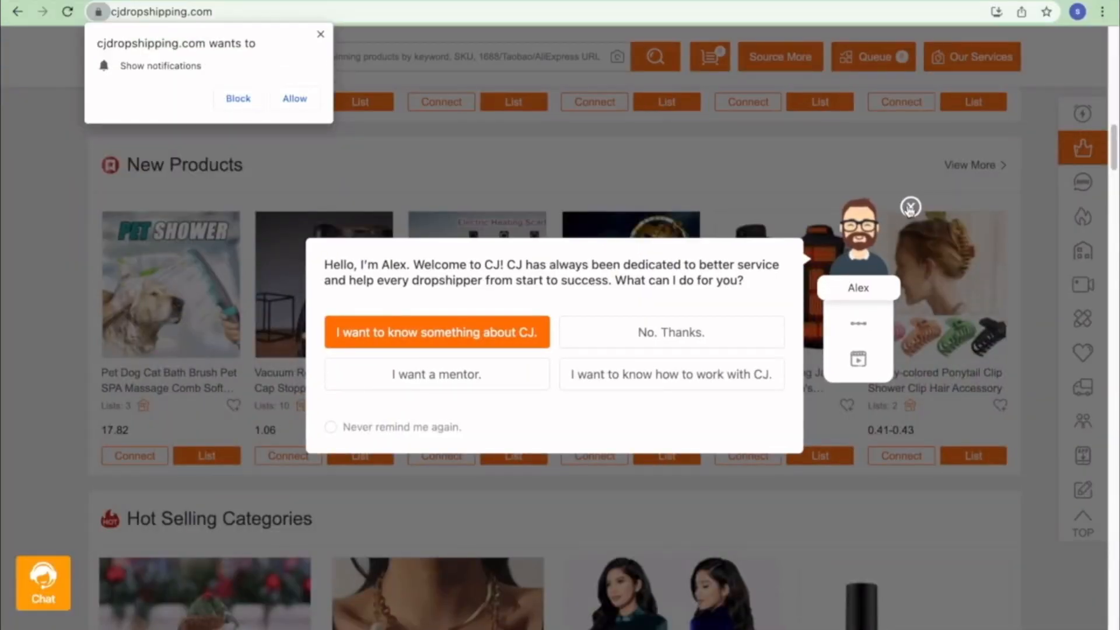
left_click(910, 207)
- Dismiss the notification prompt and start listing the portable electric mini garlic cutter
scroll(633, 337, "down", 8)
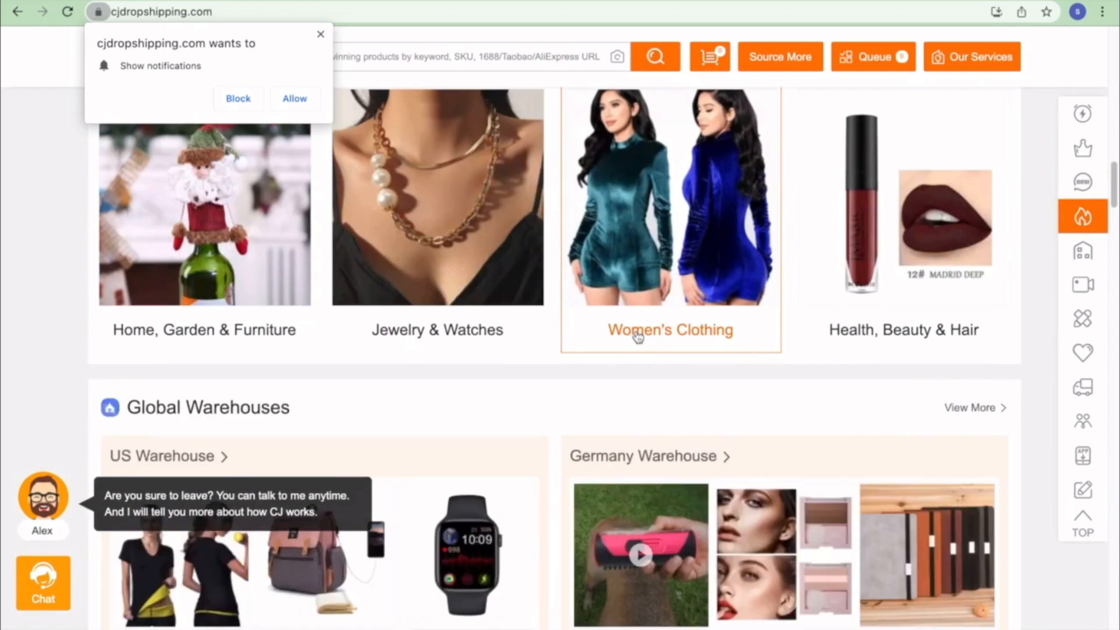
left_click(319, 32)
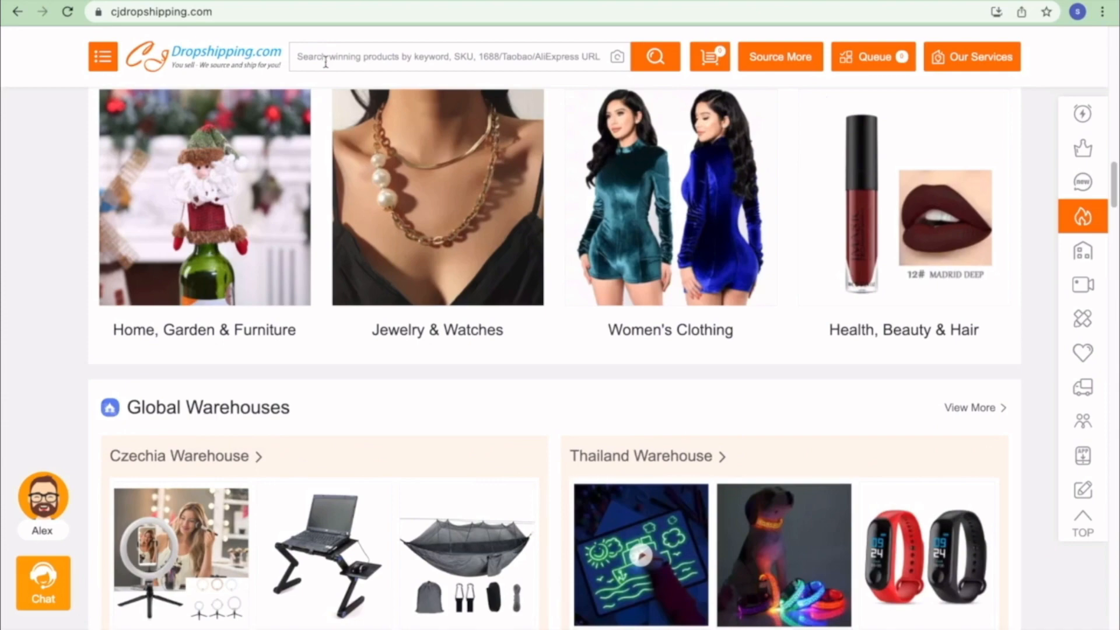
scroll(531, 237, "down", 3)
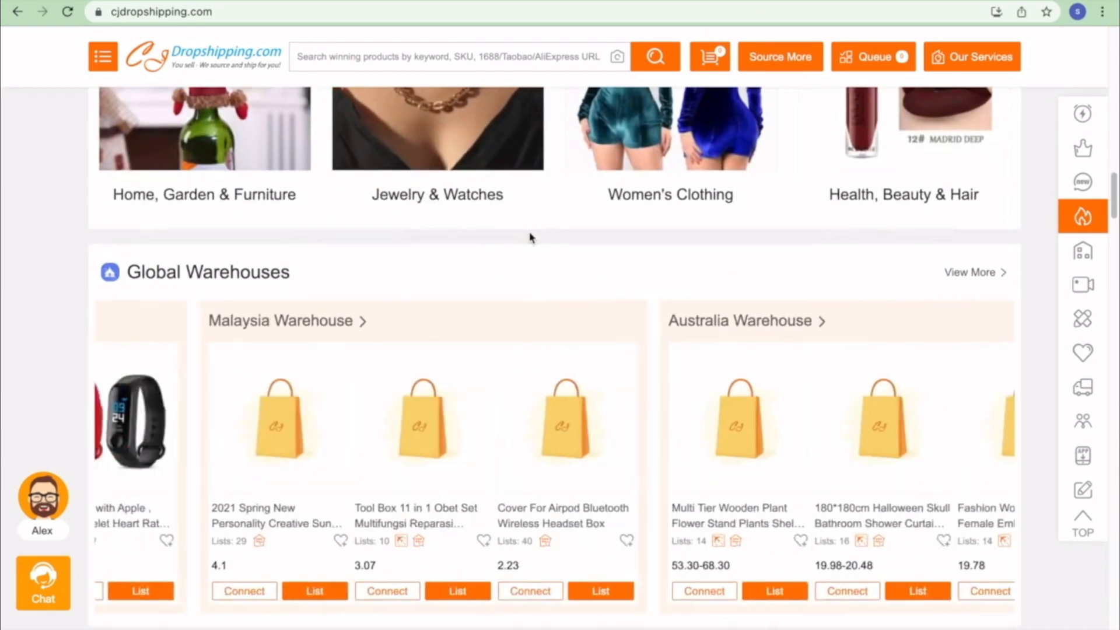
scroll(531, 238, "down", 5)
scroll(528, 239, "down", 7)
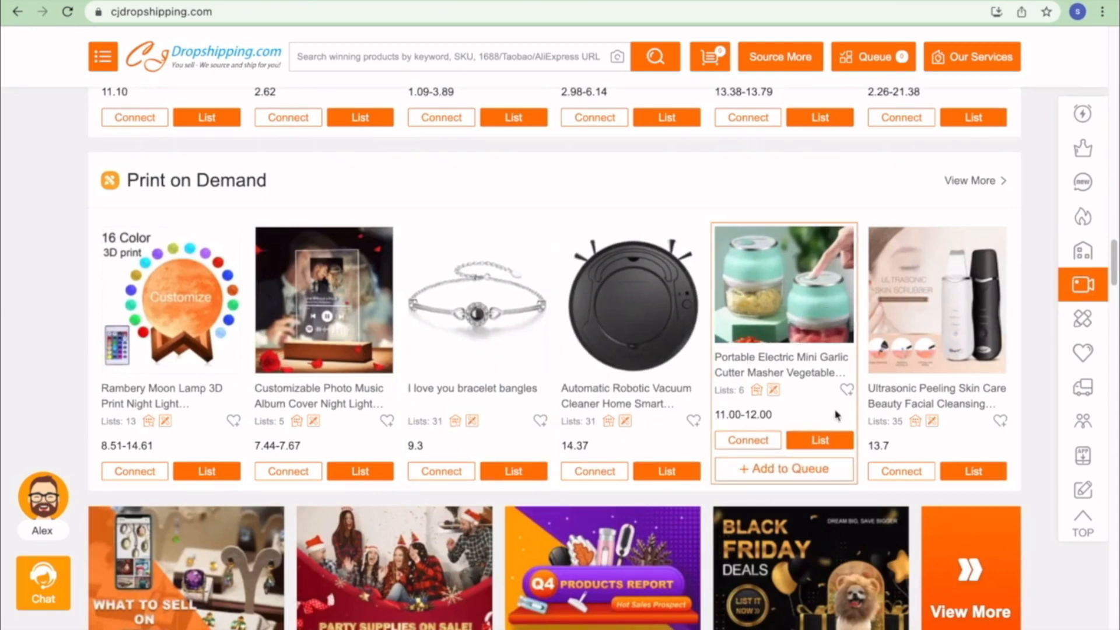
left_click(832, 446)
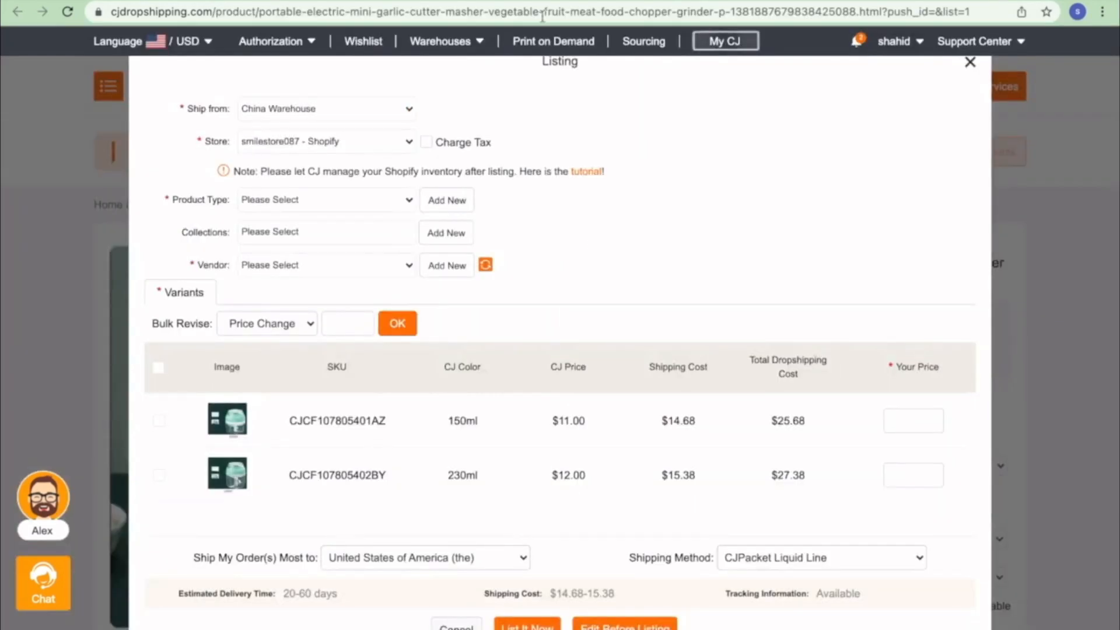
- Create and save 'masher' as the garlic cutter's new product type
left_click(446, 200)
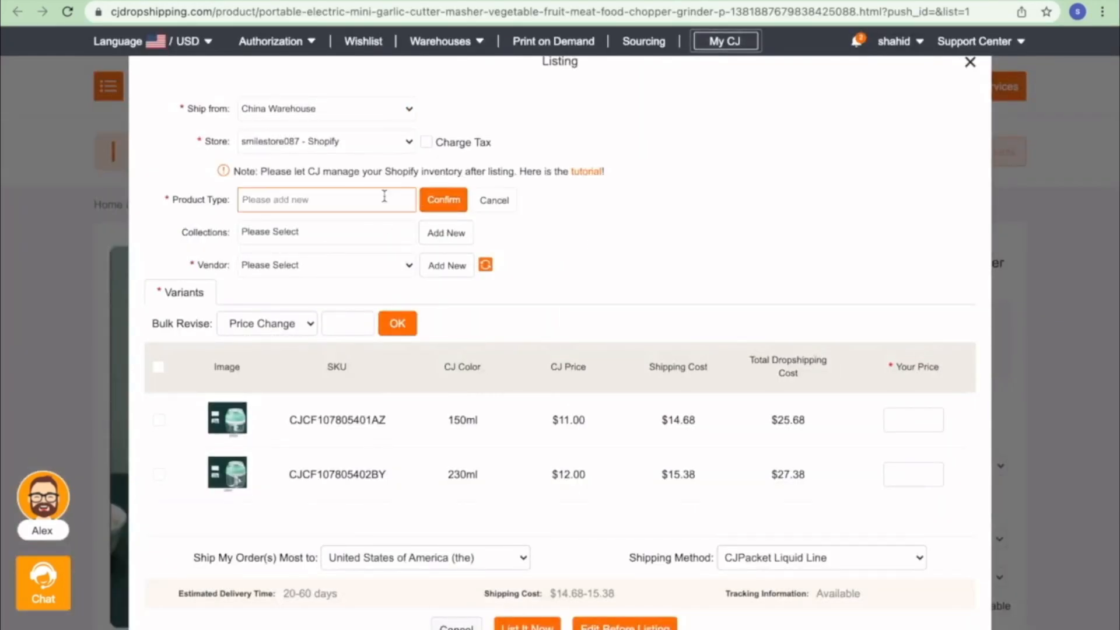
type("masg")
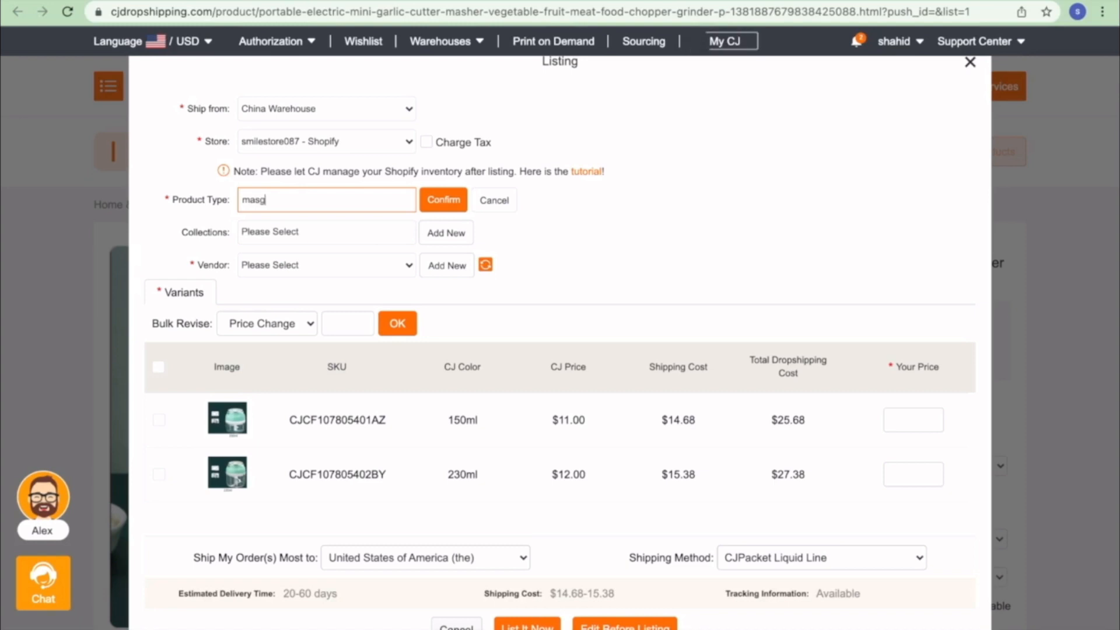
key("BackSpace")
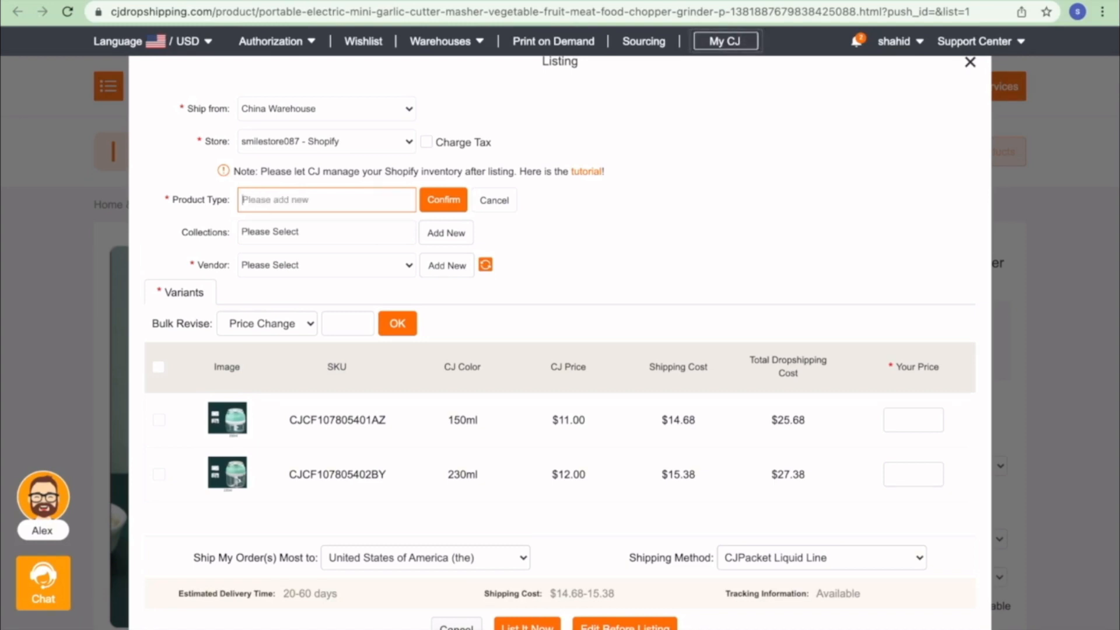
type("masher")
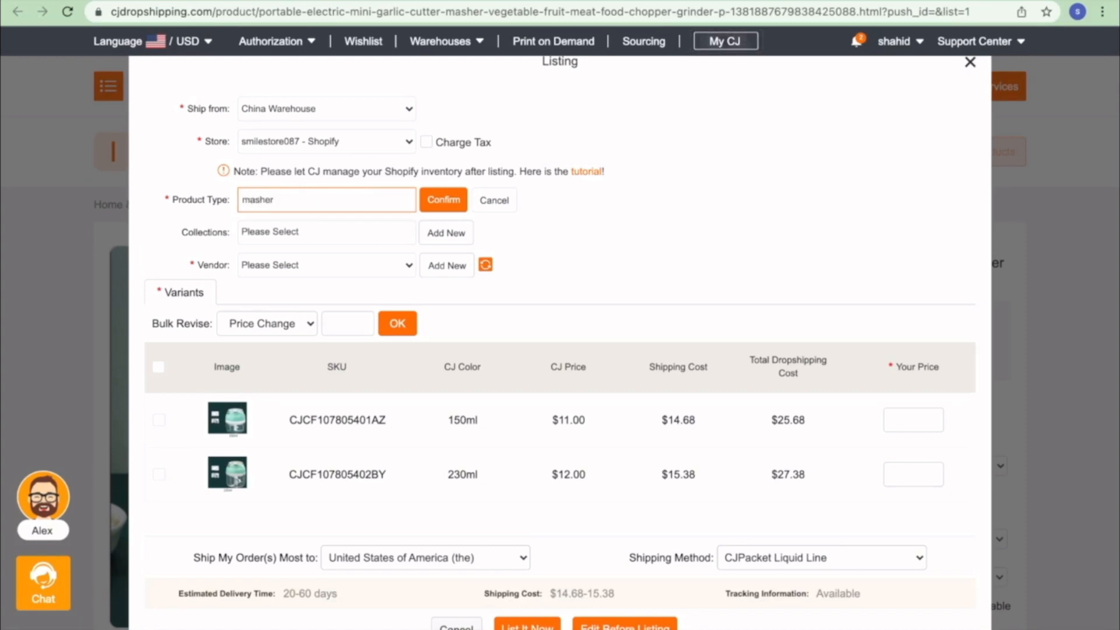
left_click(443, 199)
- Create a new 'electronics' collection
left_click(364, 227)
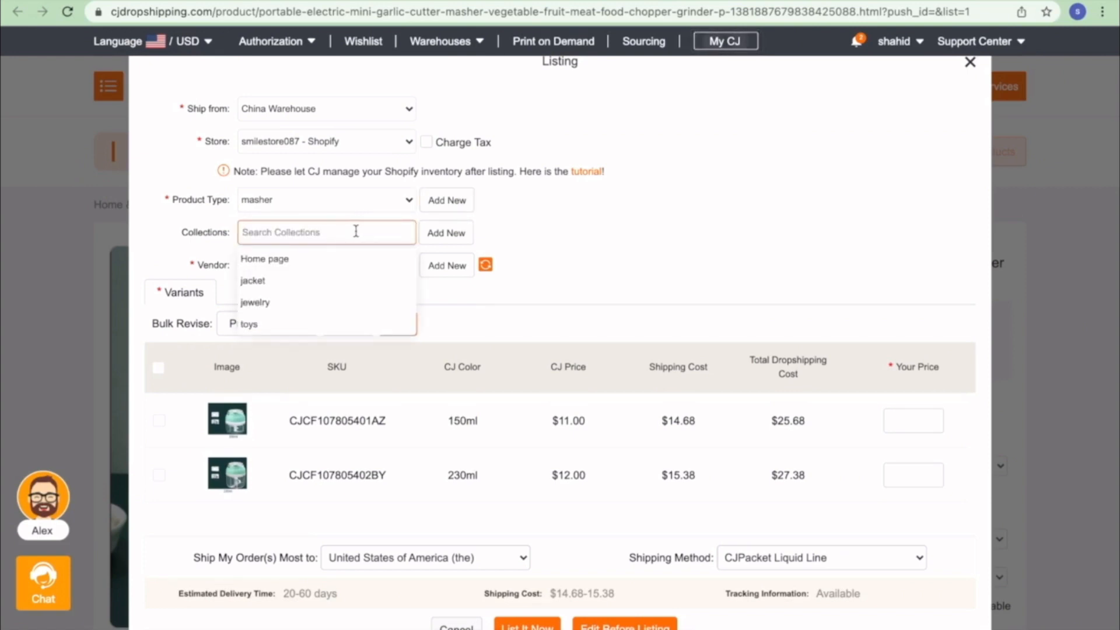
type("electronics")
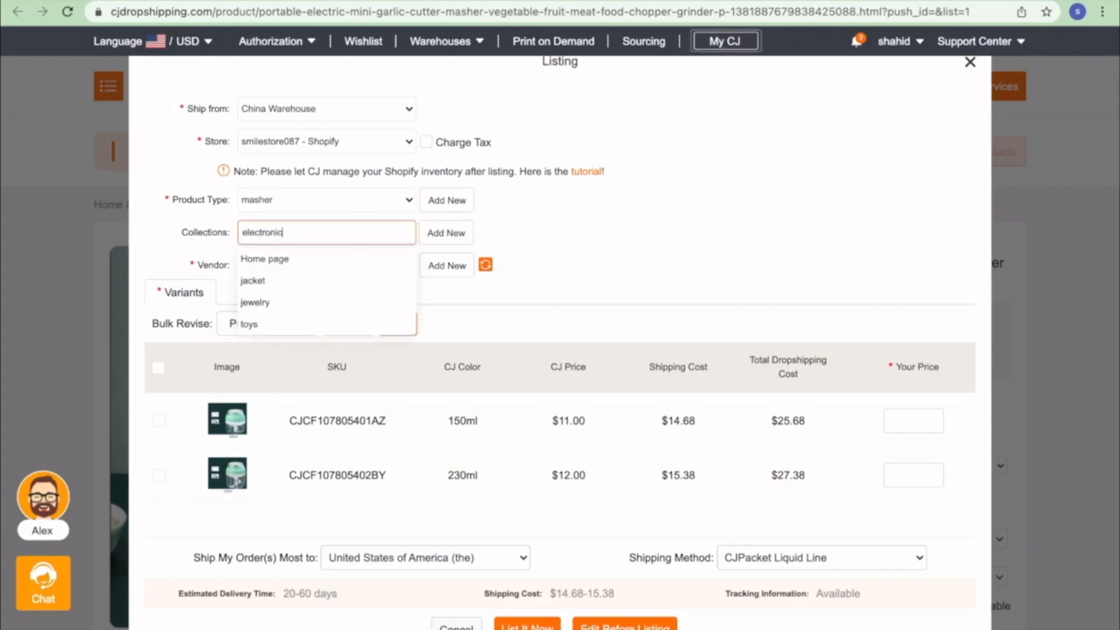
left_click(447, 233)
left_click(445, 238)
left_click(379, 227)
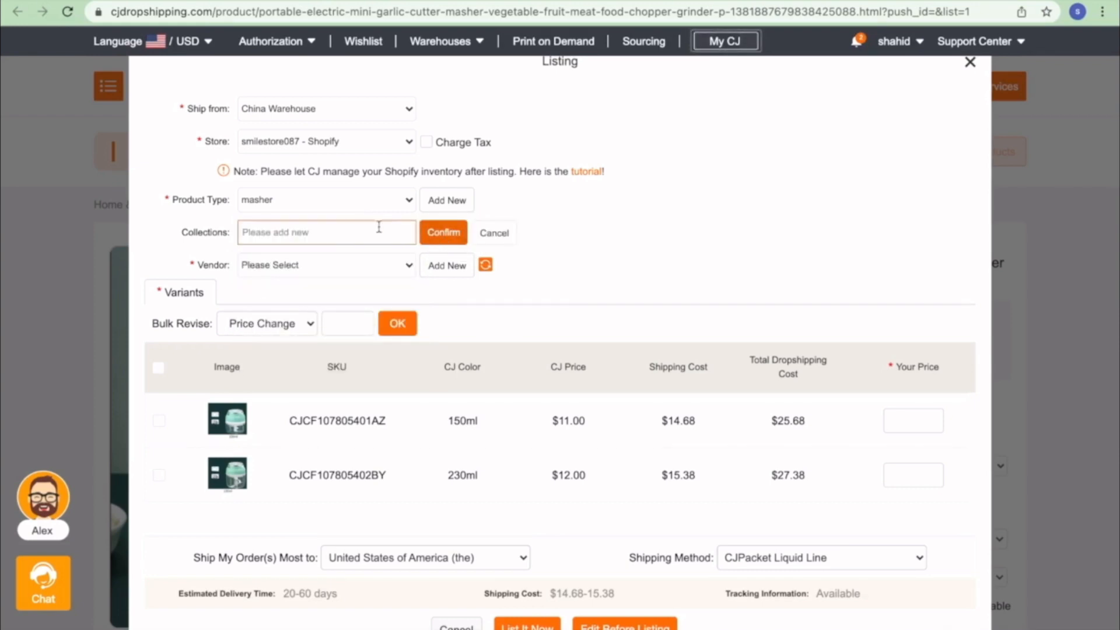
type("electronics")
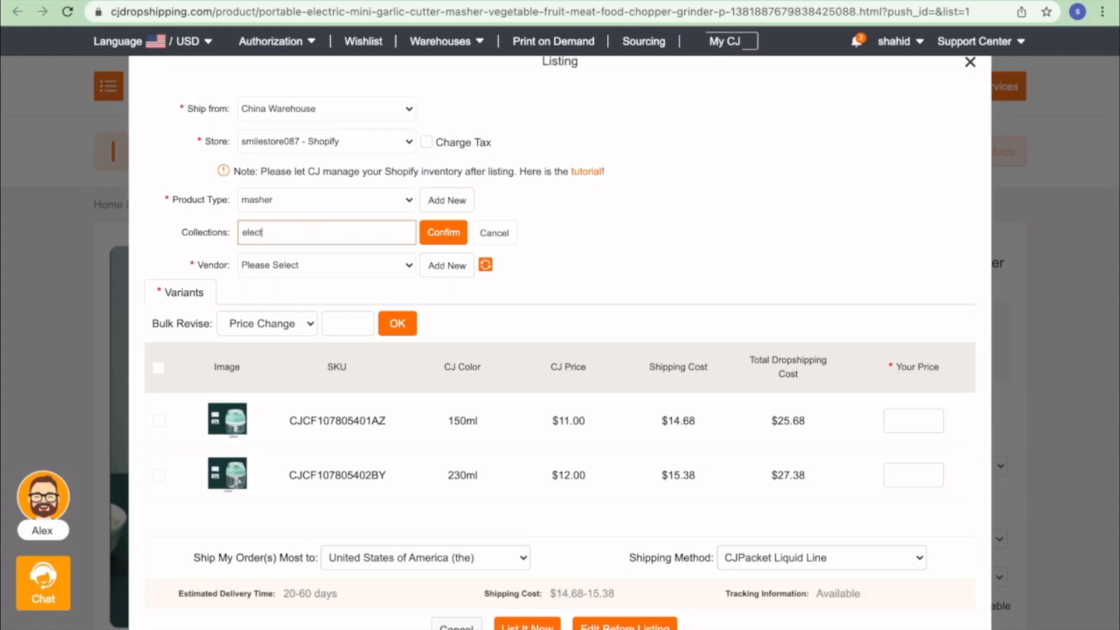
left_click(444, 233)
- Set the vendor to the store owner and assign the electronics collection
left_click(360, 266)
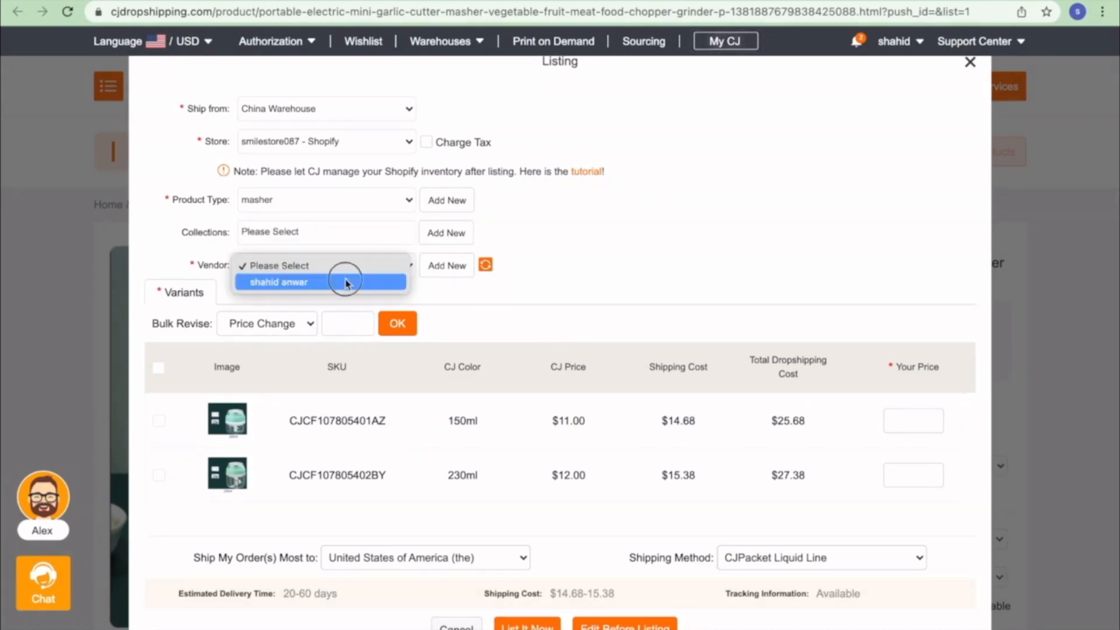
left_click(322, 282)
left_click(333, 233)
left_click(324, 261)
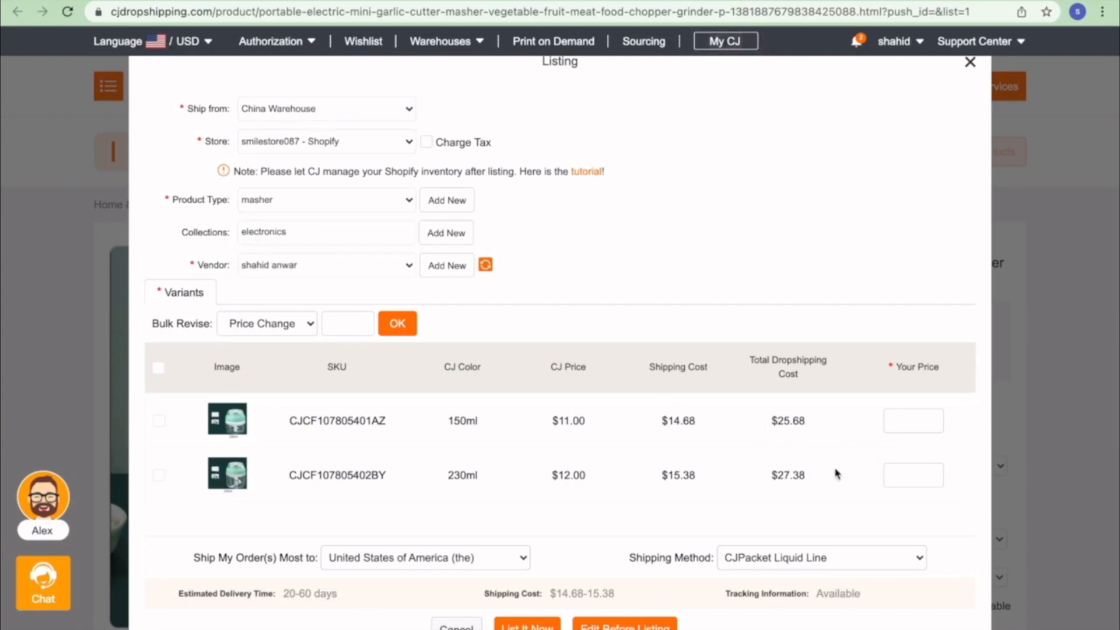
- Bulk-price both garlic cutter variants at 49.99 and list it to the Shopify store
left_click(158, 368)
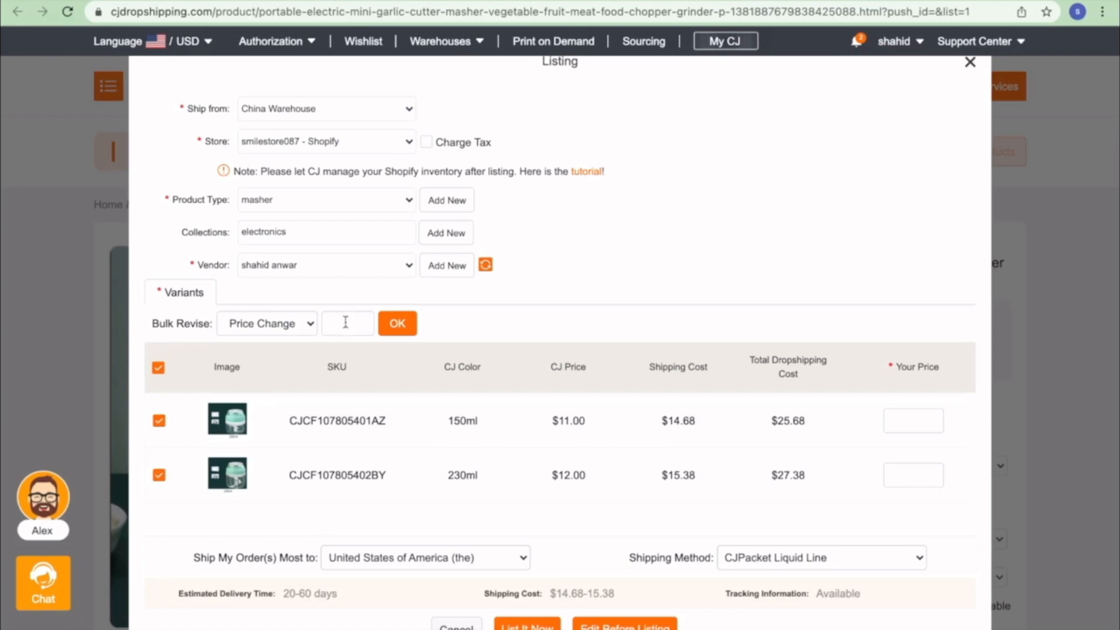
type("49.99")
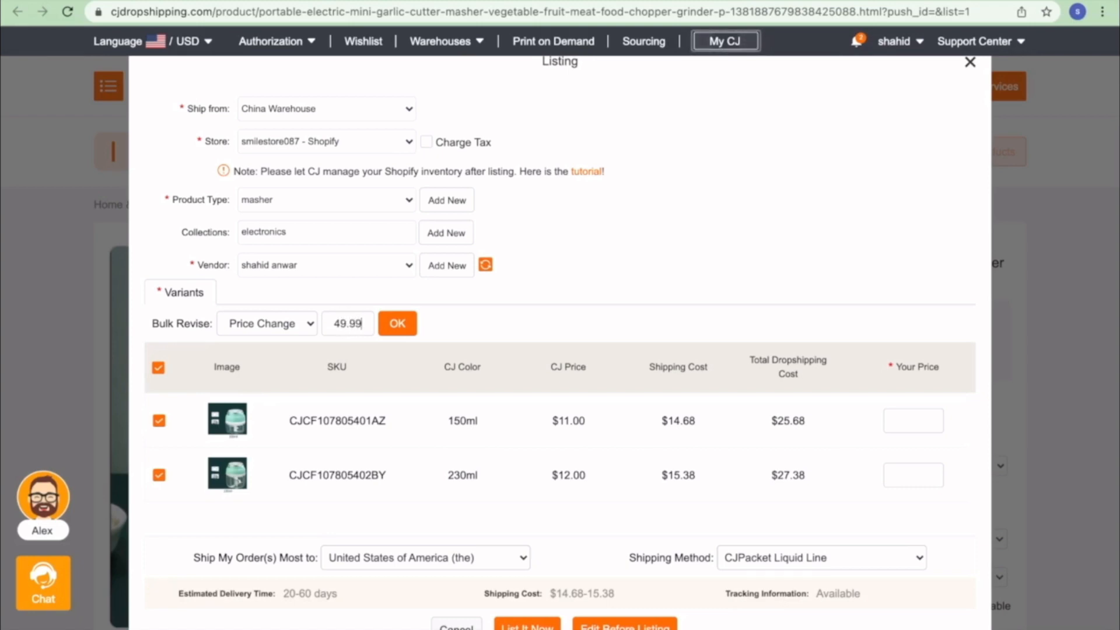
left_click(396, 325)
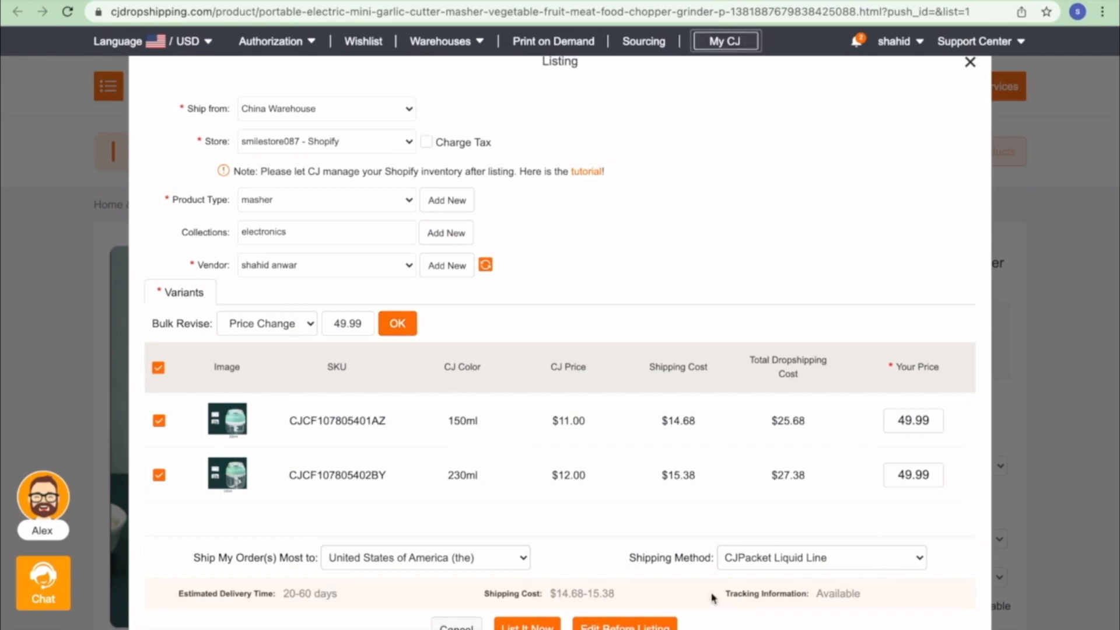
left_click(527, 627)
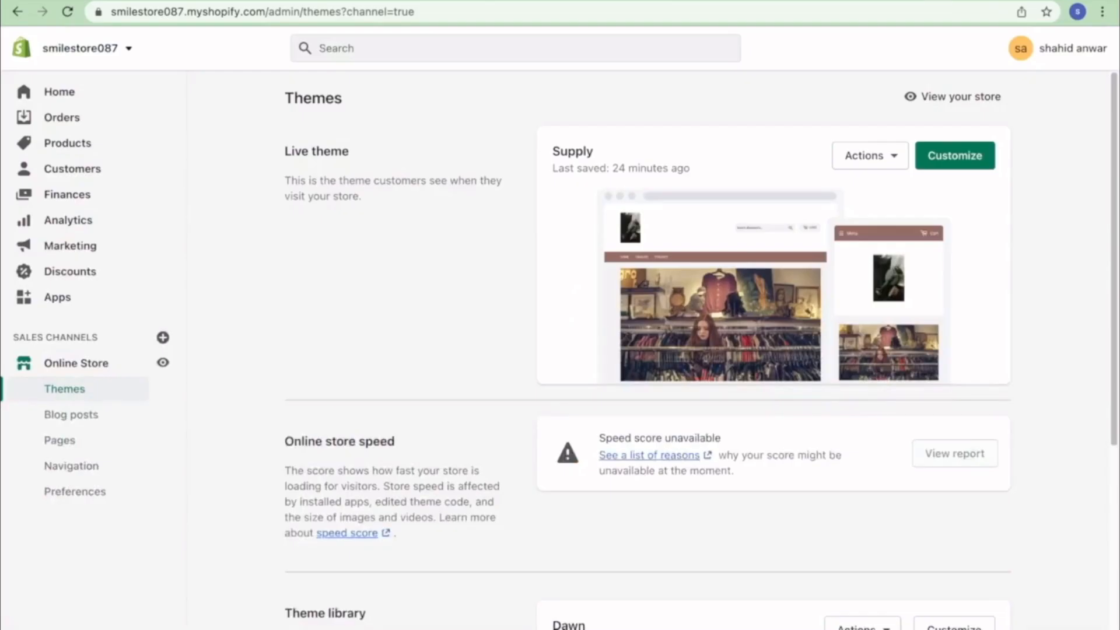
left_click(940, 96)
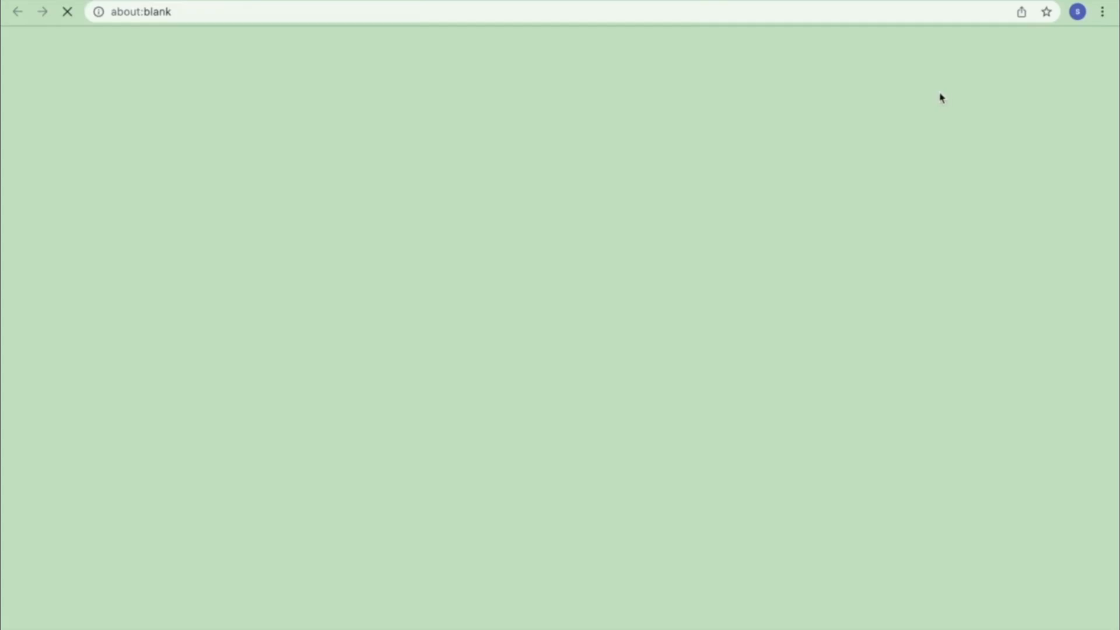
scroll(647, 187, "down", 10)
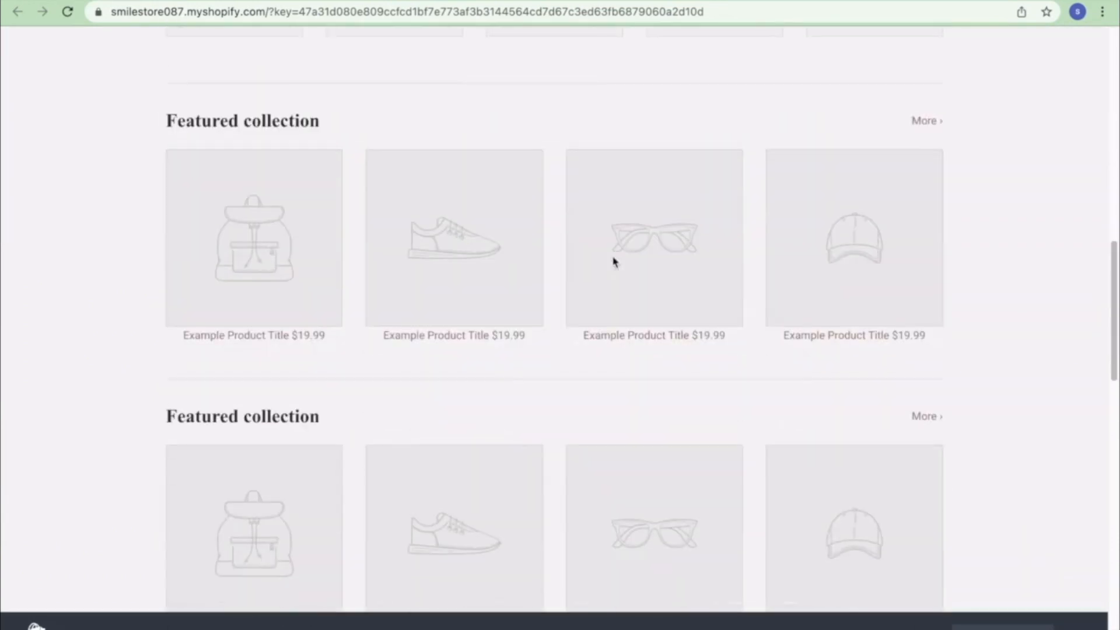
scroll(612, 258, "up", 10)
left_click(242, 242)
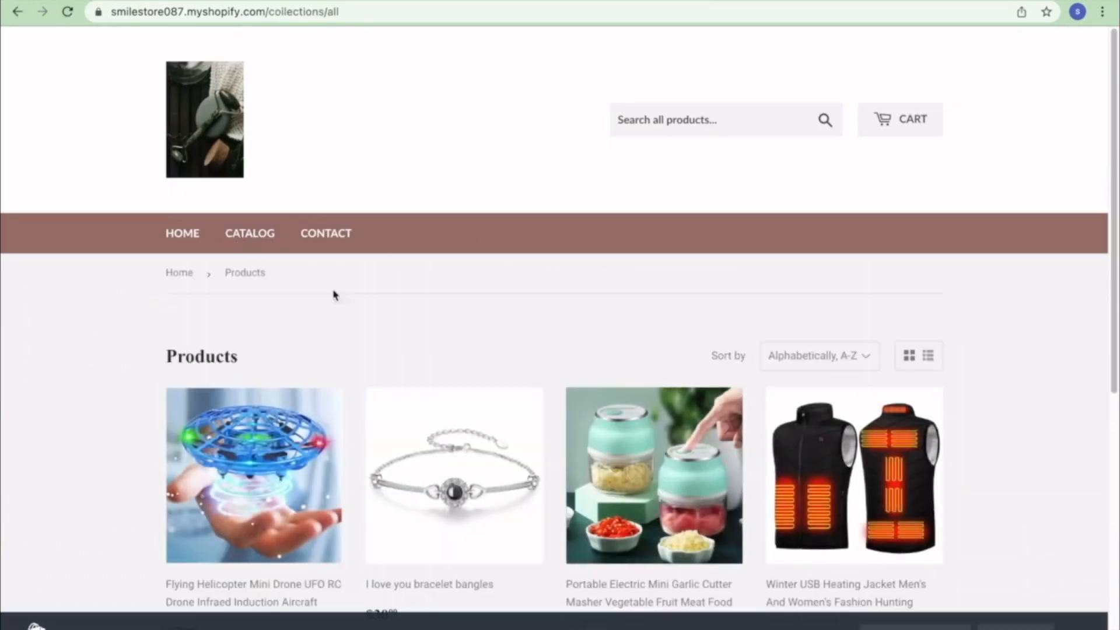
scroll(545, 348, "down", 5)
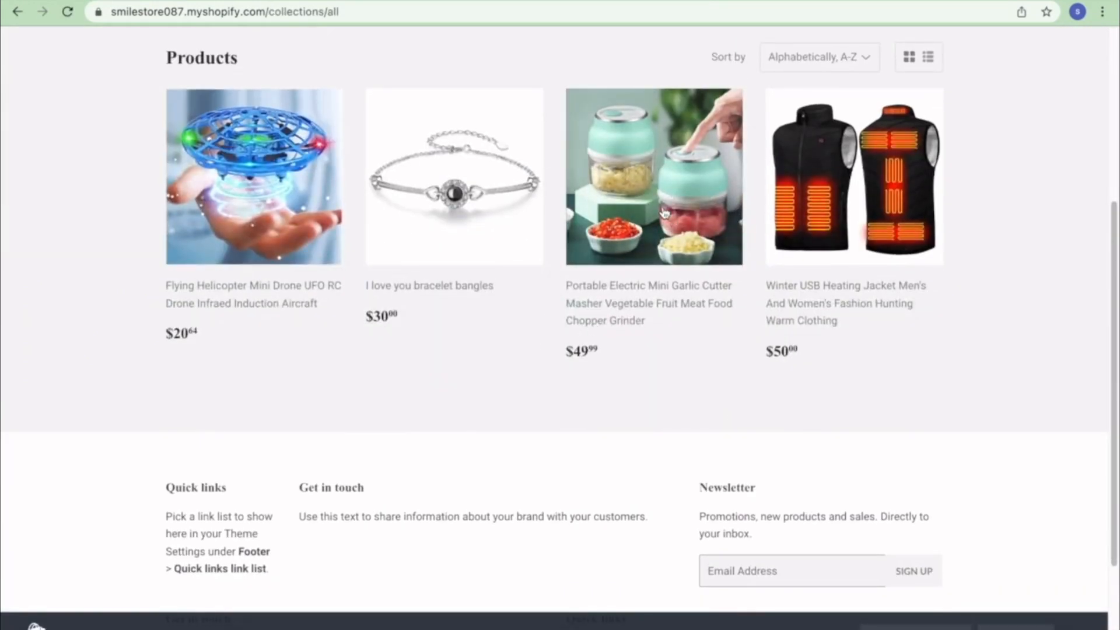
scroll(658, 216, "up", 5)
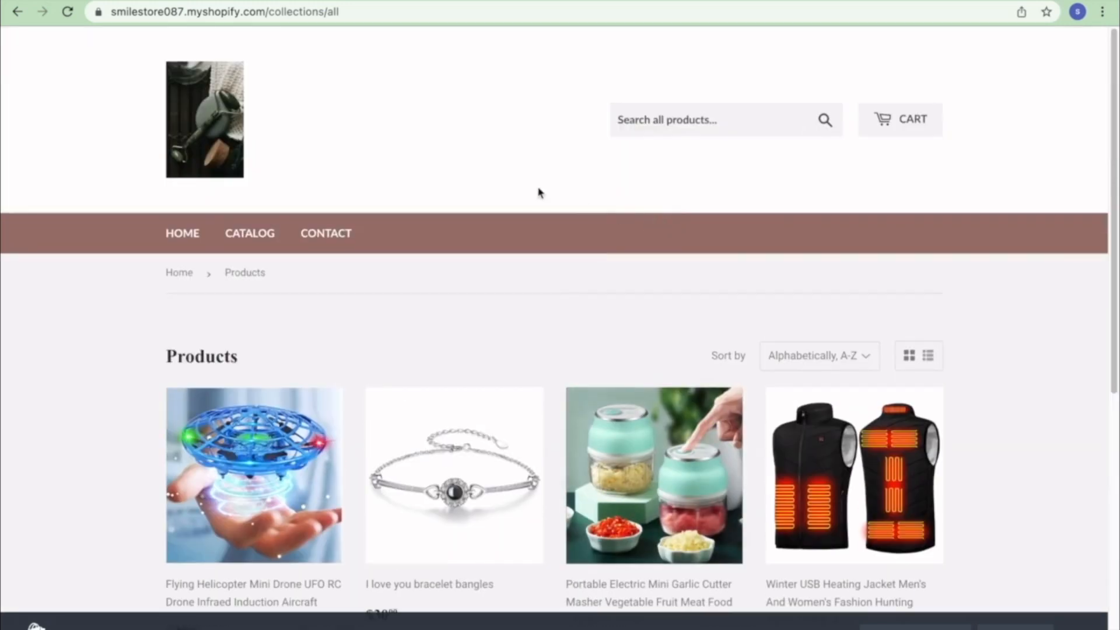
left_click(45, 1)
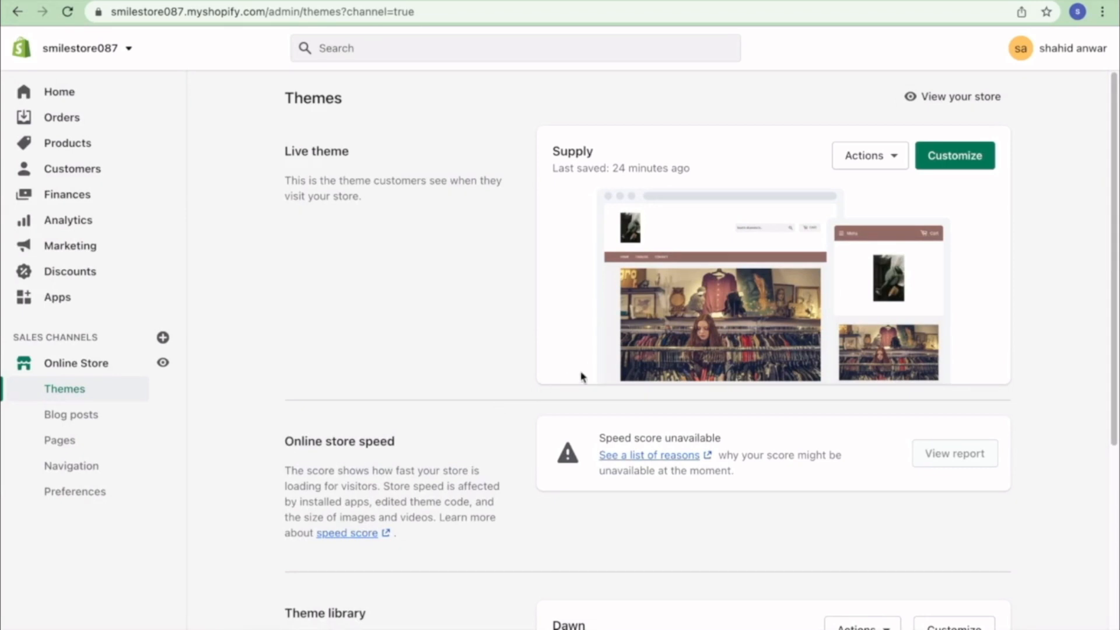
- In the live theme editor, open the collection picker for the first Shop For slot
left_click(956, 155)
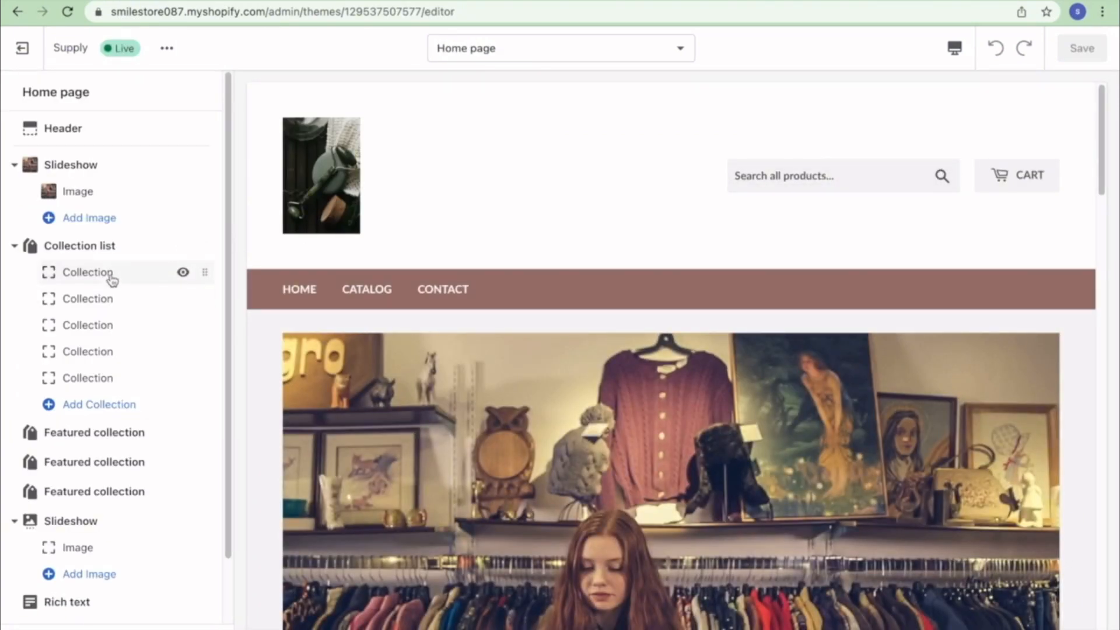
left_click(87, 272)
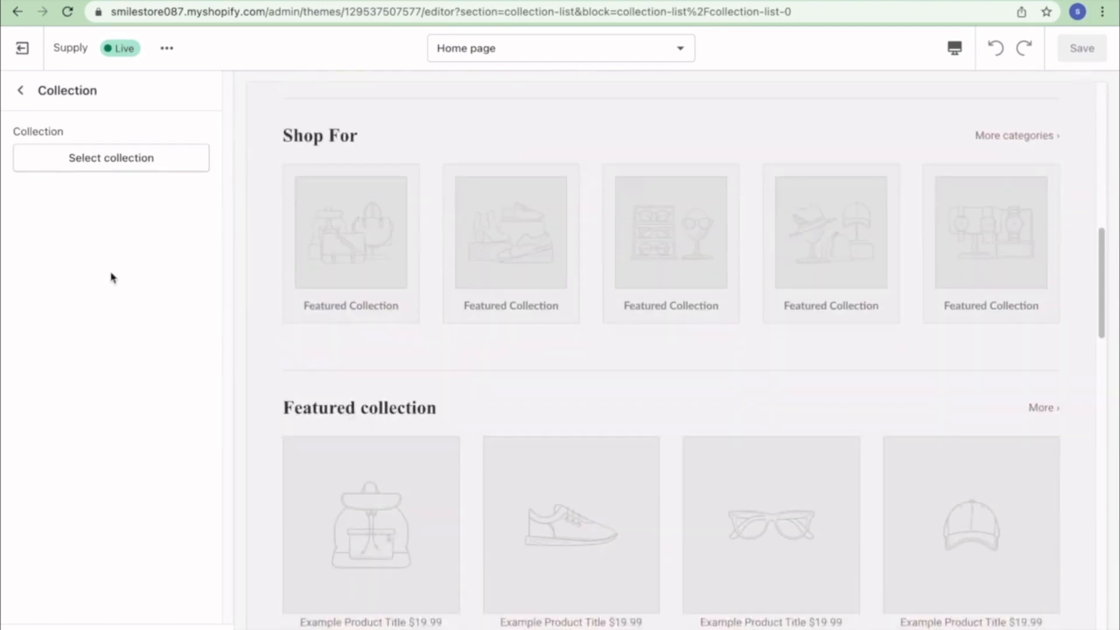
left_click(96, 164)
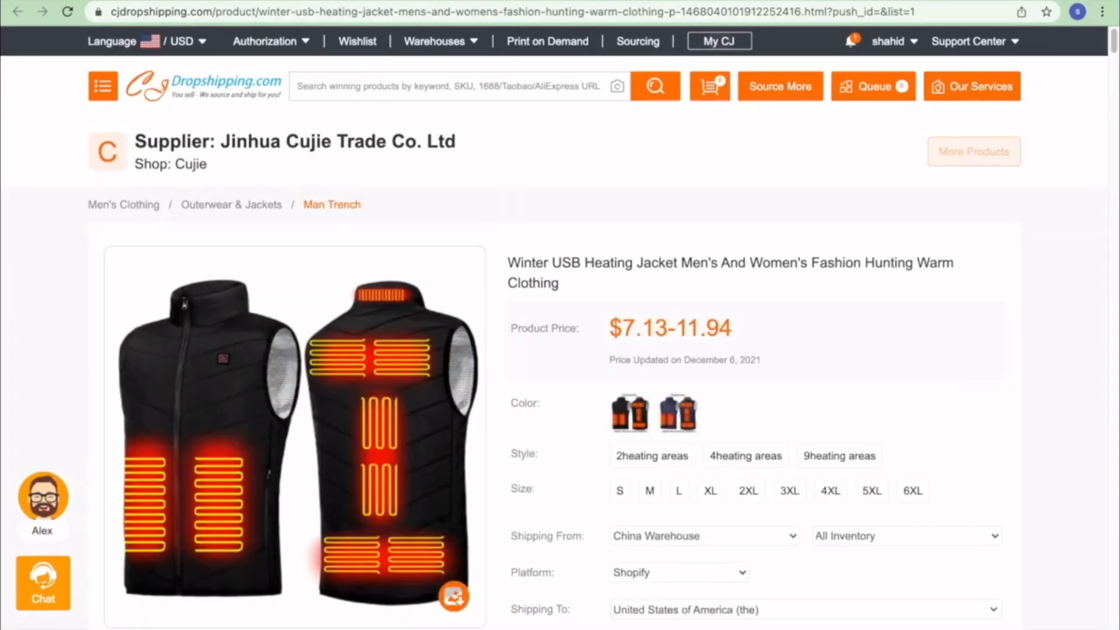
- Return to the CJdropshipping homepage and start listing the Shower Head product
left_click(210, 85)
scroll(350, 236, "down", 10)
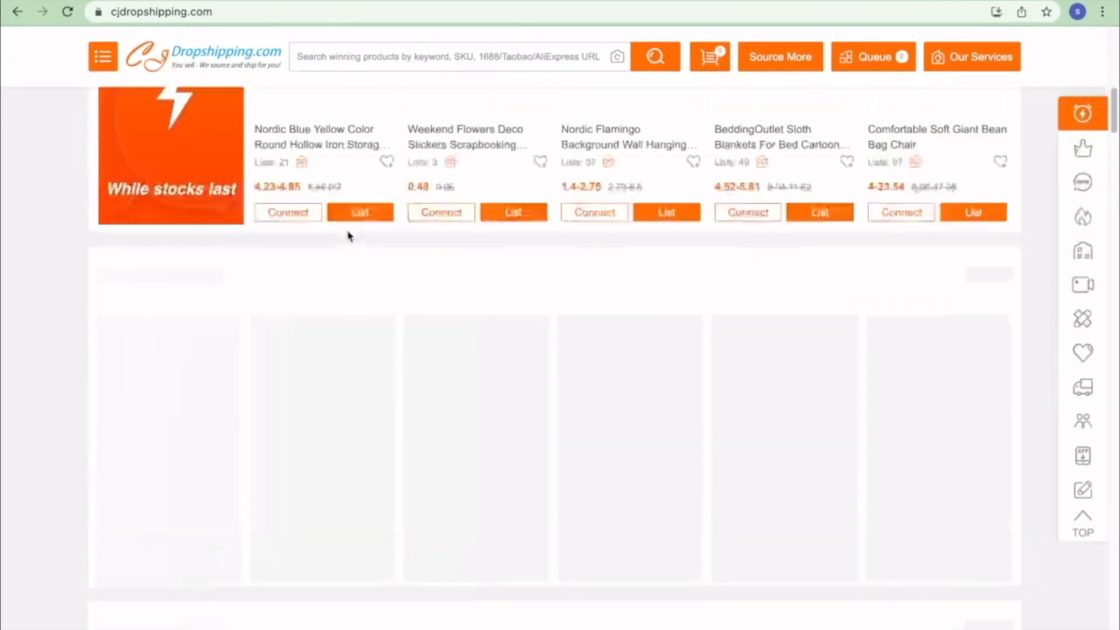
left_click(910, 214)
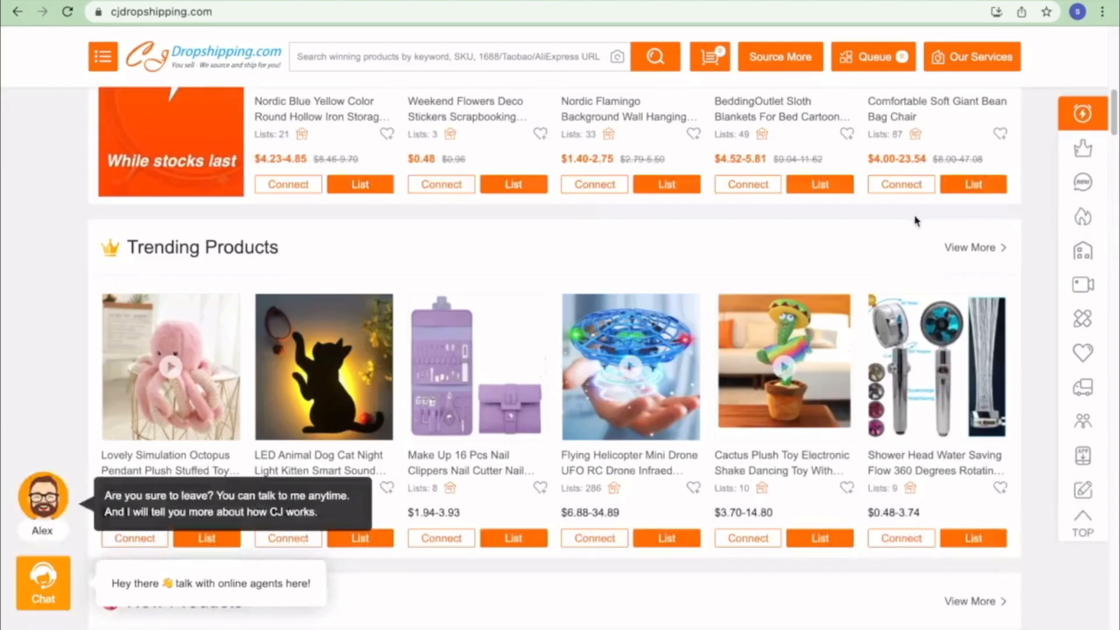
mouse_move(940, 373)
left_click(997, 507)
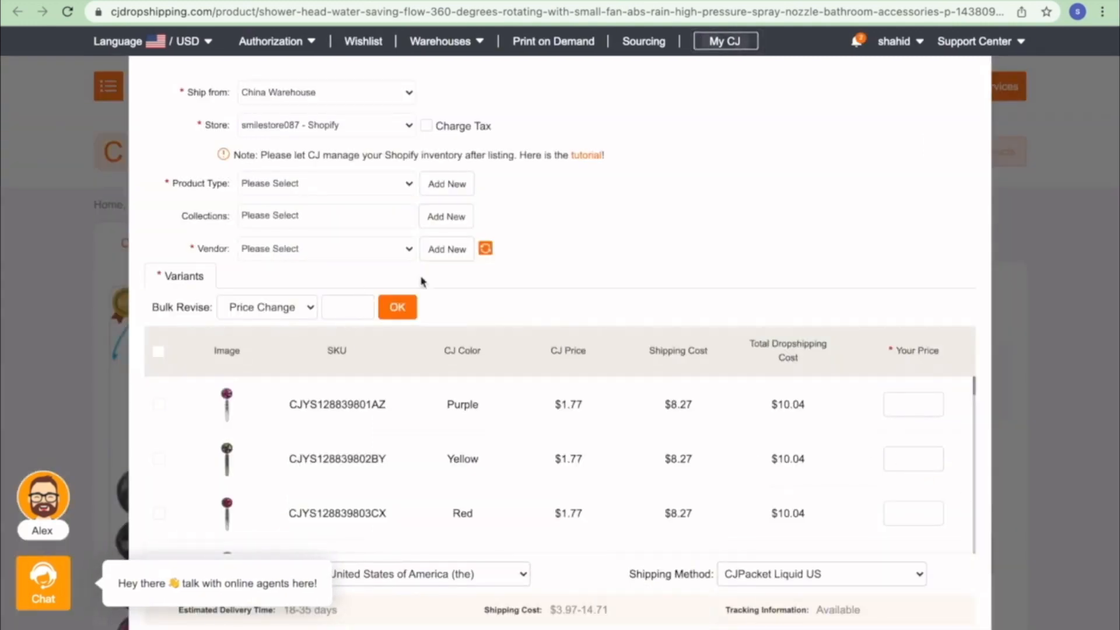
- Review the Shower Head's product type list and begin adding a new product type
left_click(366, 193)
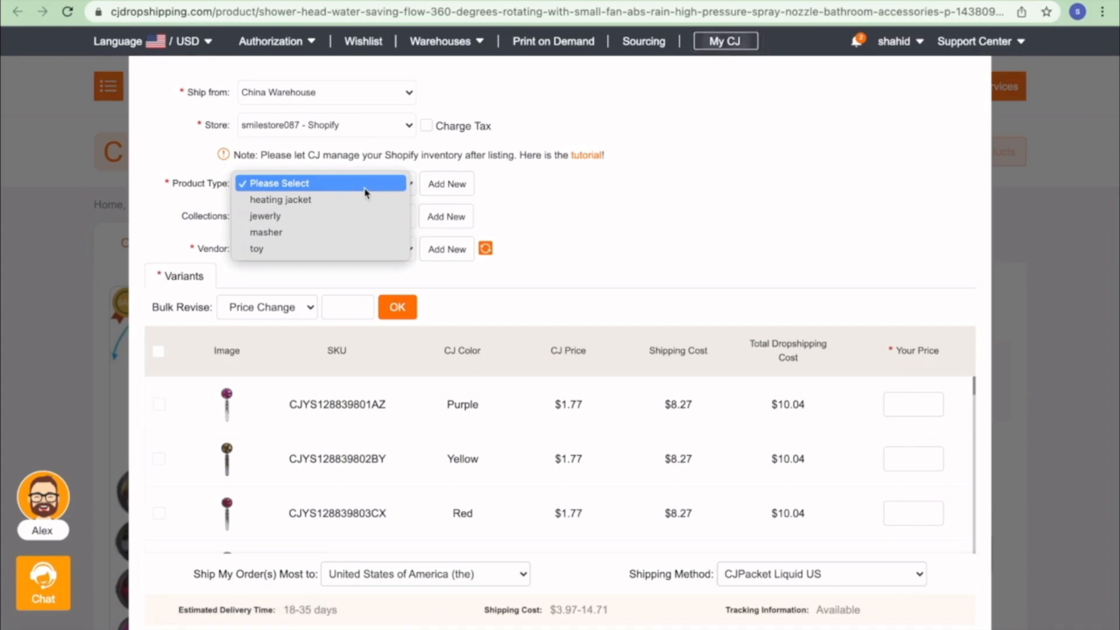
left_click(578, 197)
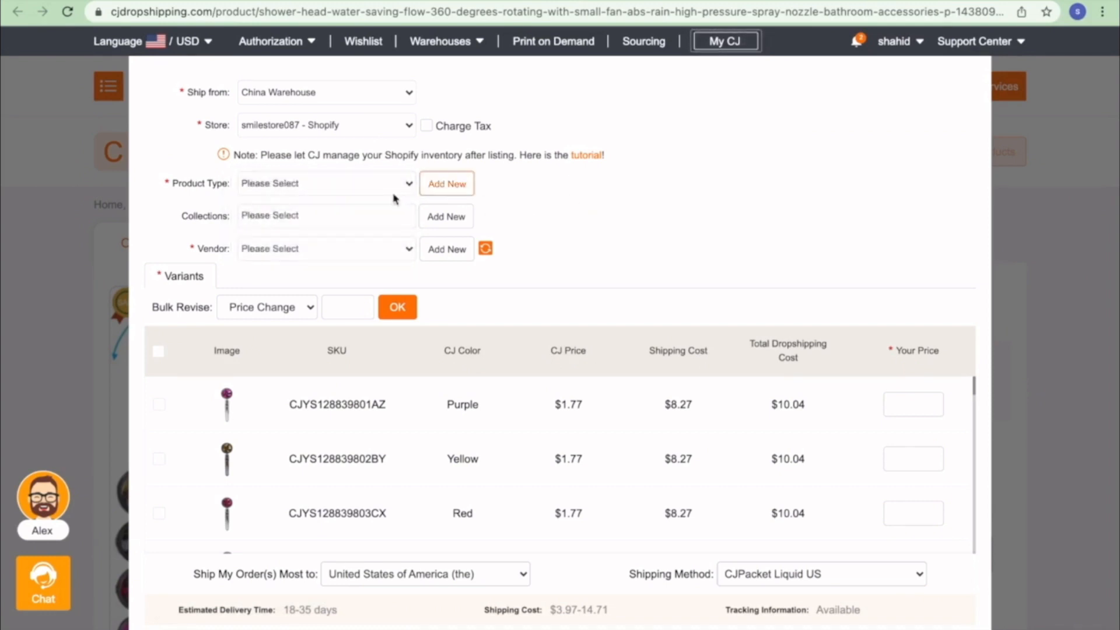
left_click(447, 184)
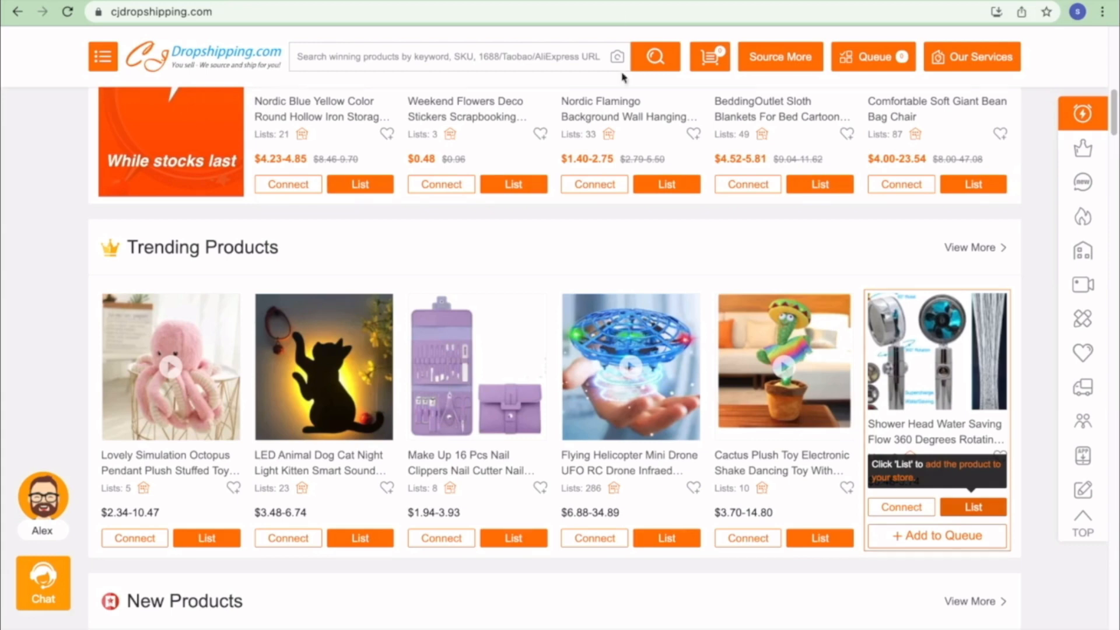
- Scroll the homepage down to the Video Products section with the Three-in-one Night Light
scroll(621, 204, "down", 5)
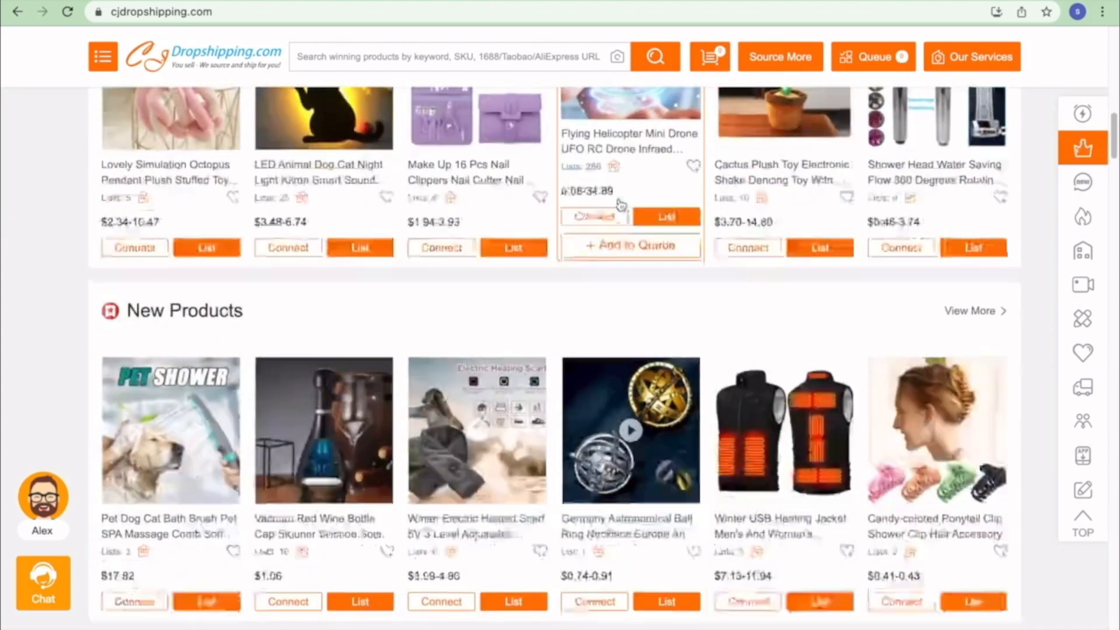
scroll(621, 204, "down", 20)
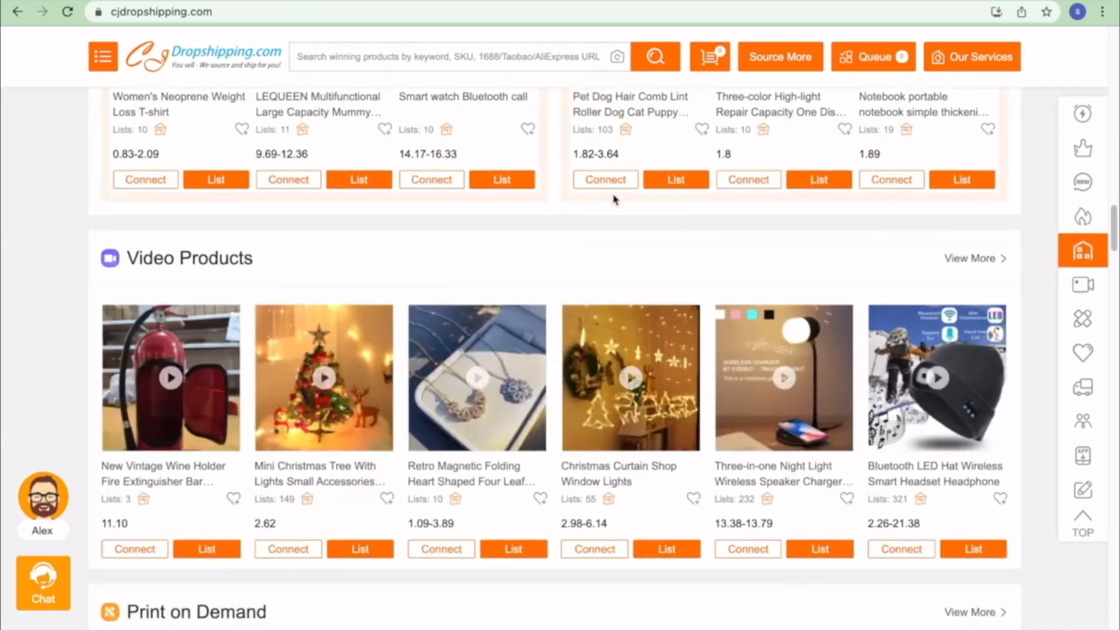
scroll(613, 199, "up", 4)
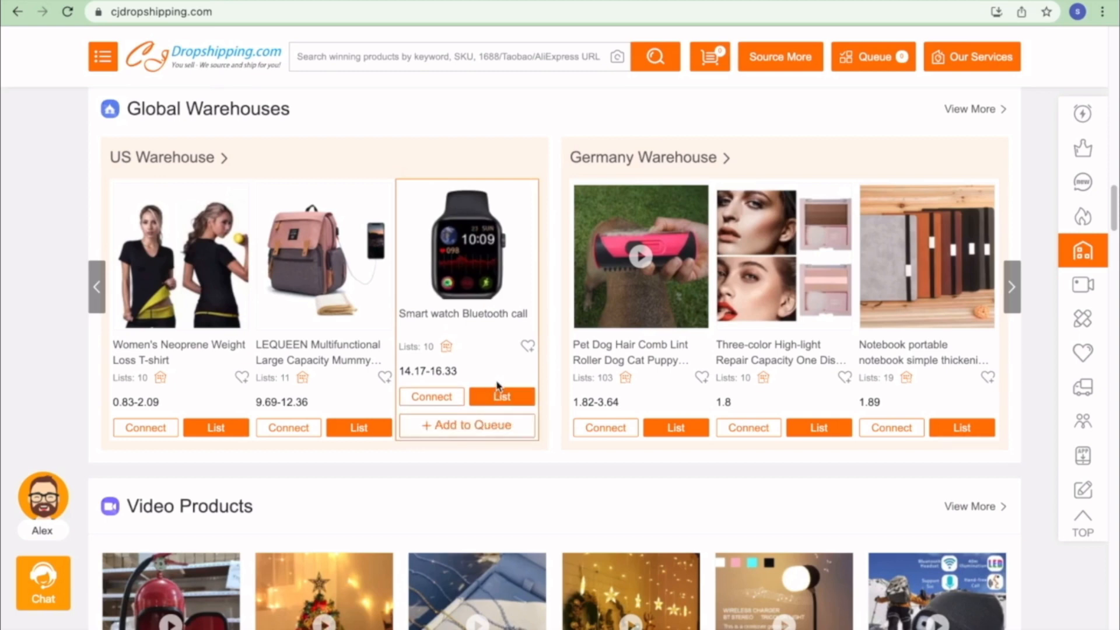
scroll(507, 271, "down", 4)
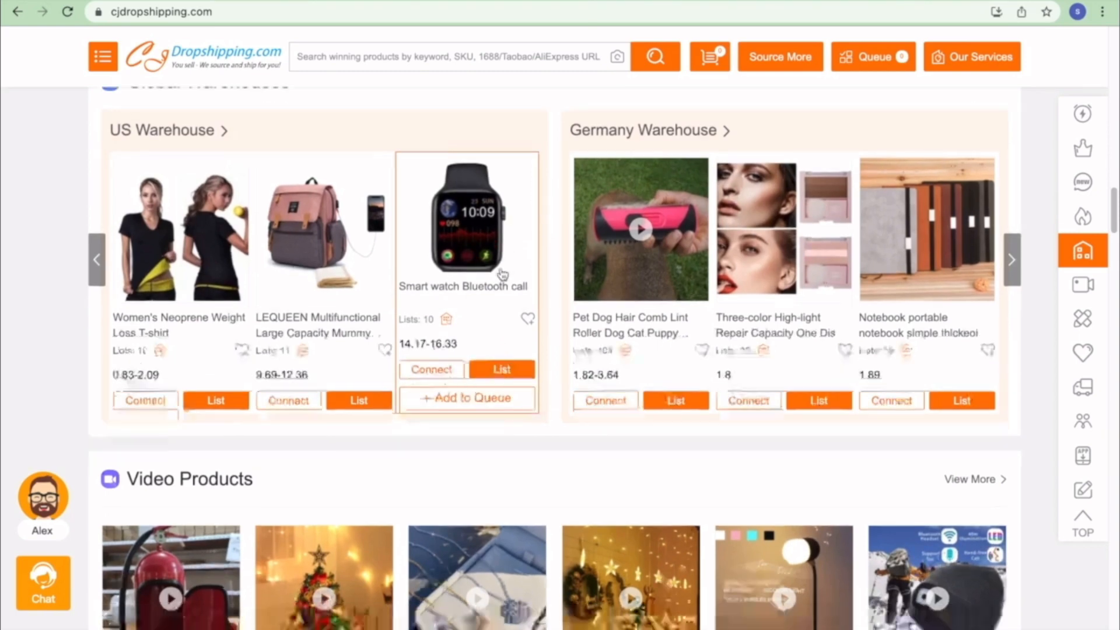
scroll(501, 273, "down", 10)
scroll(501, 272, "down", 7)
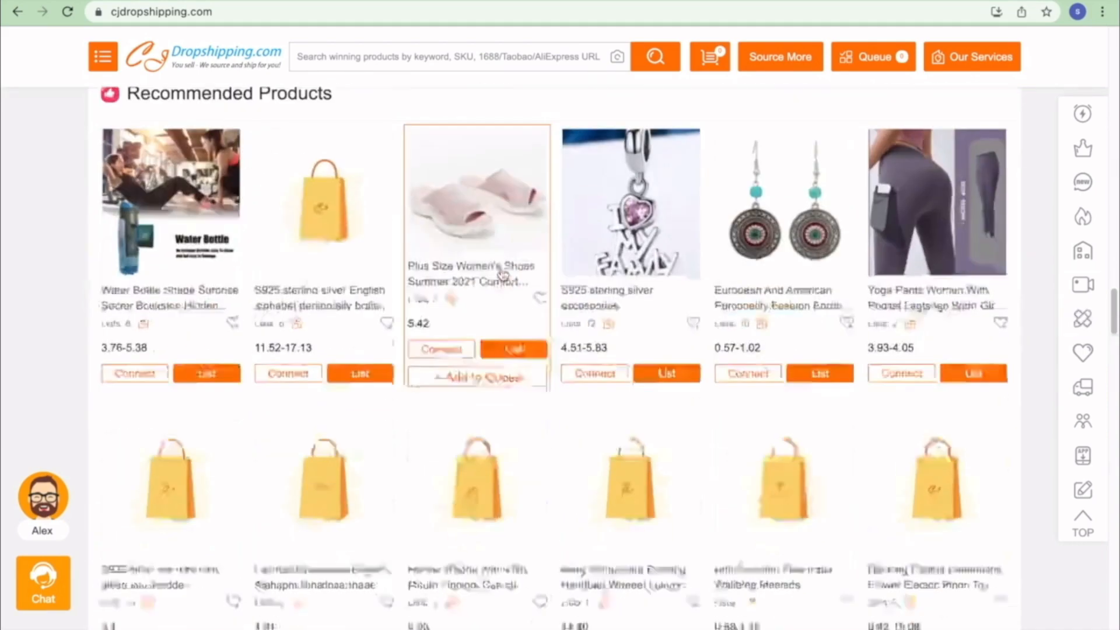
scroll(500, 277, "down", 7)
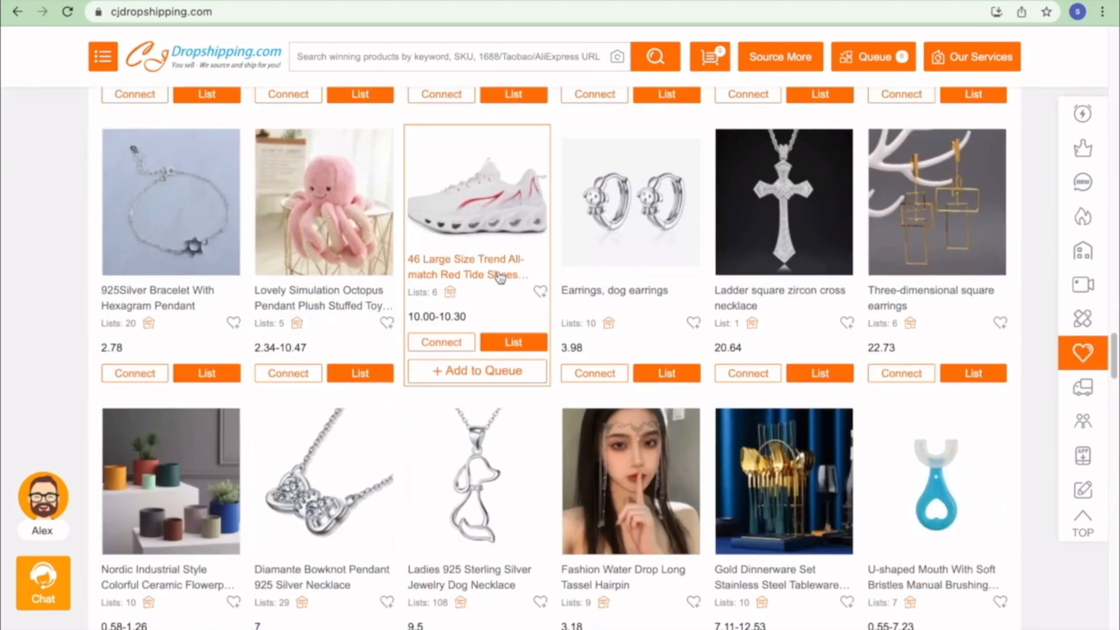
scroll(500, 276, "down", 10)
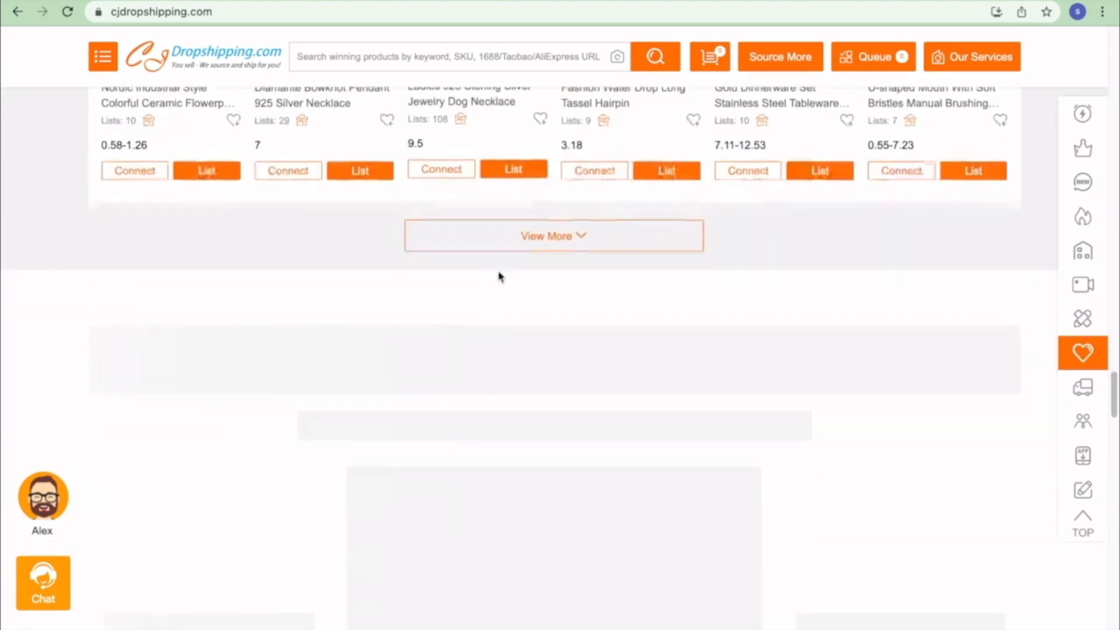
scroll(499, 279, "up", 8)
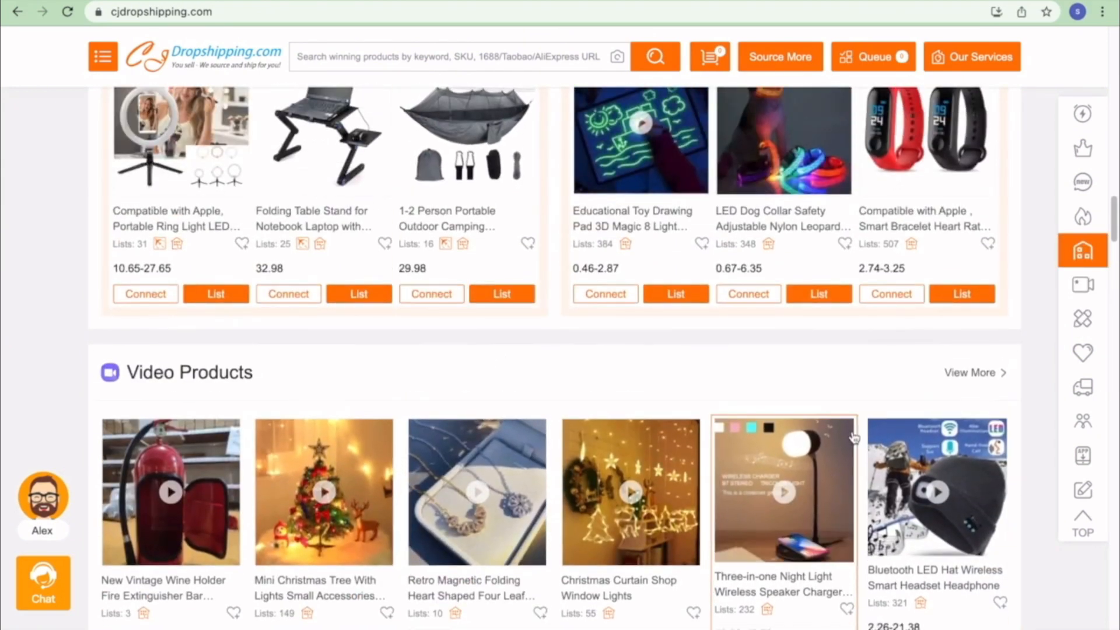
scroll(837, 507, "down", 1)
- Start listing the Three-in-one Night Light and create a new product type 'night light'
left_click(822, 601)
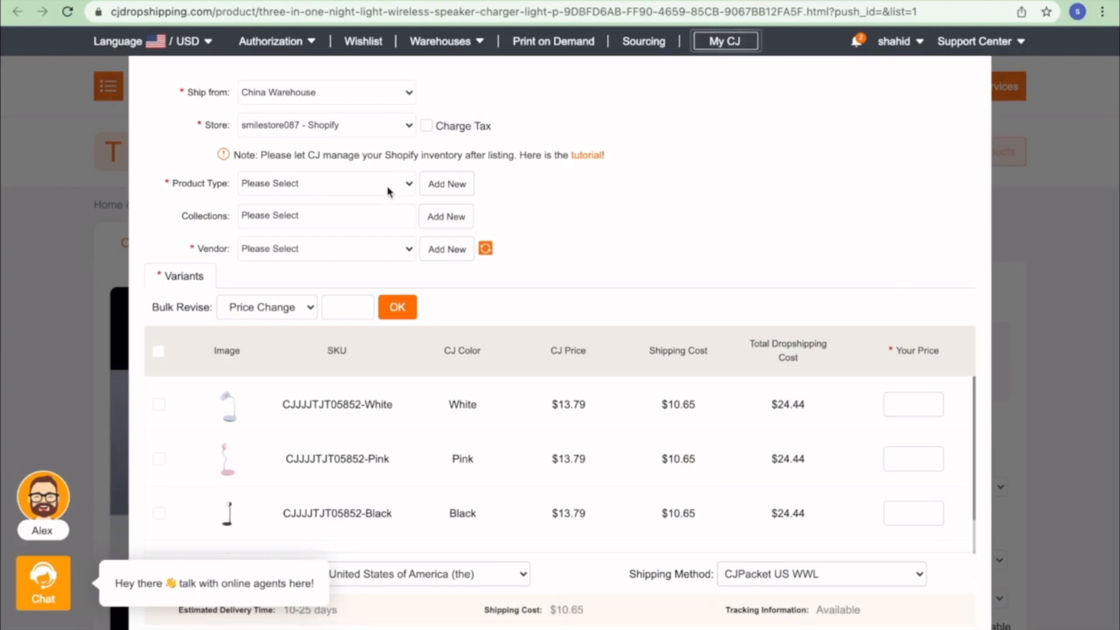
left_click(516, 1)
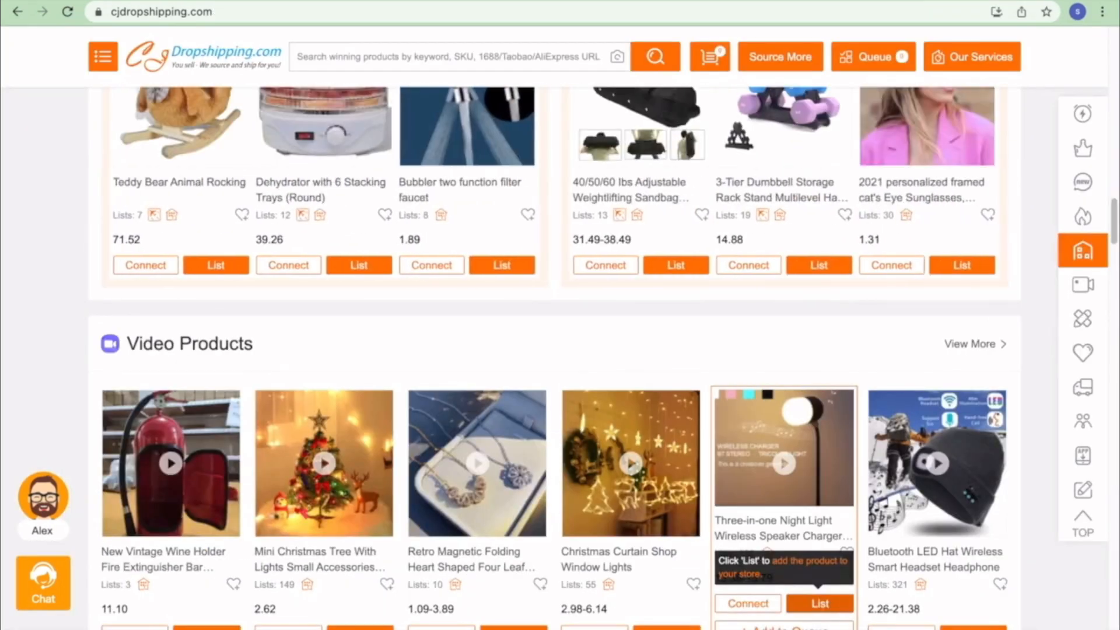
key("ctrl+Tab")
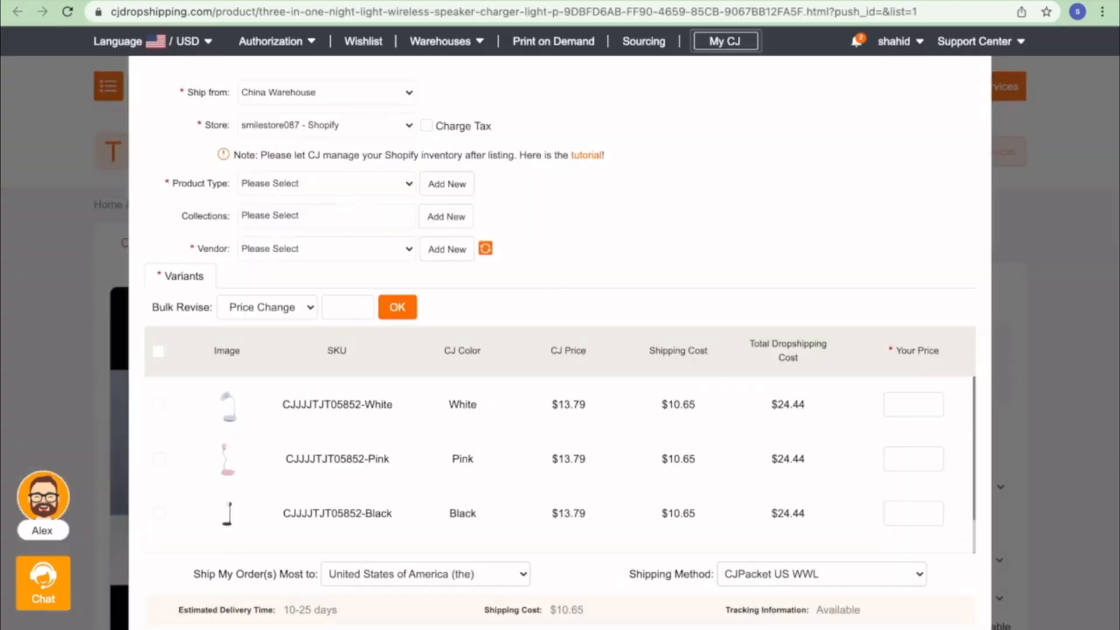
left_click(400, 183)
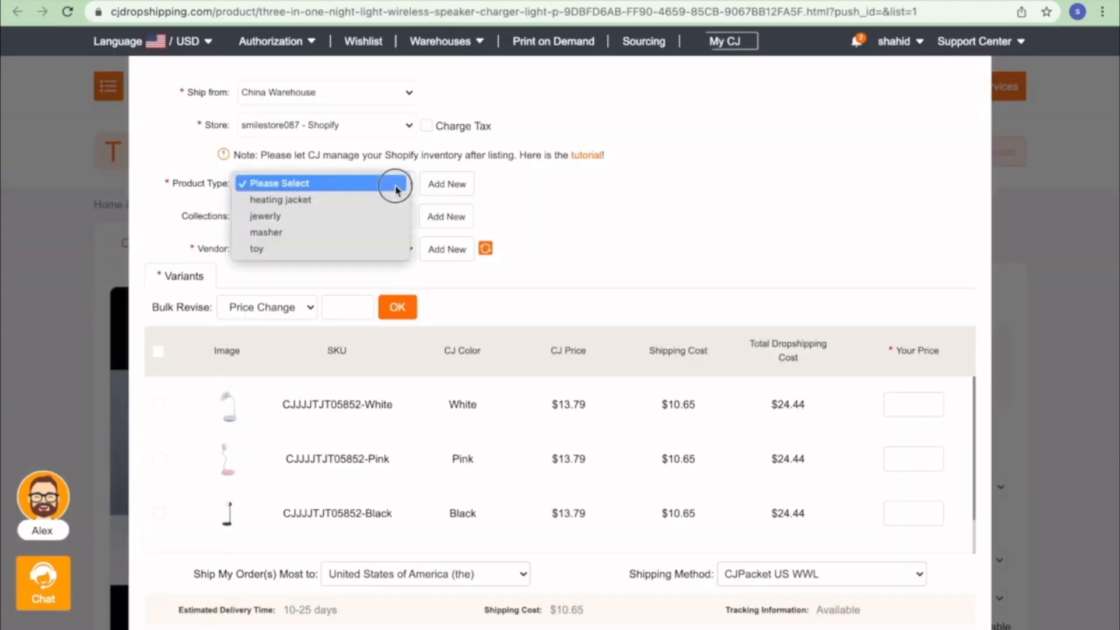
left_click(446, 183)
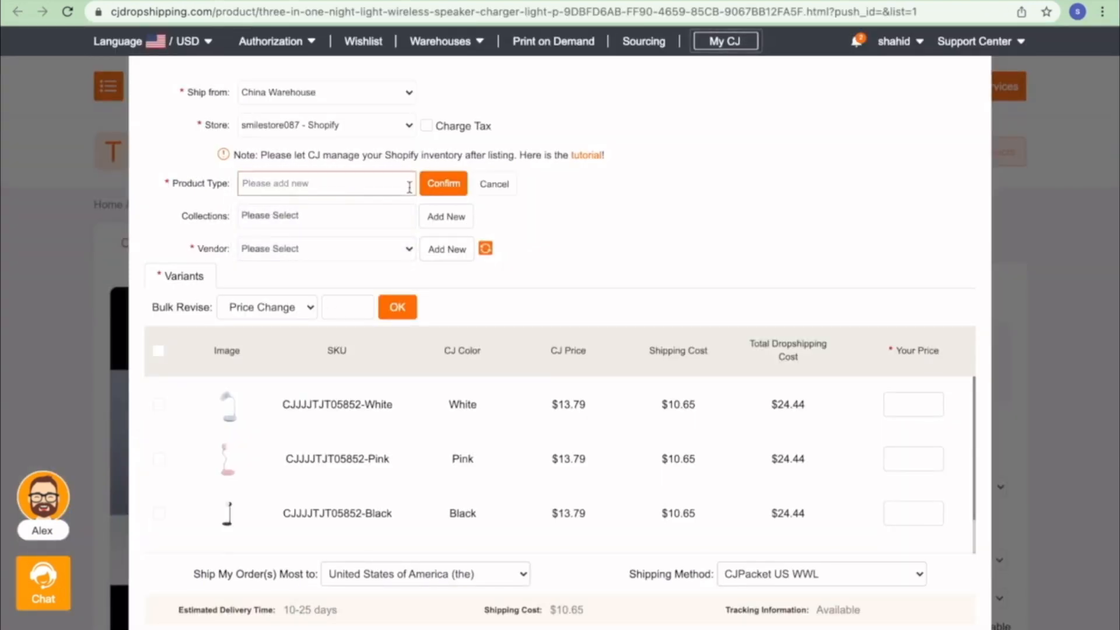
type("night light")
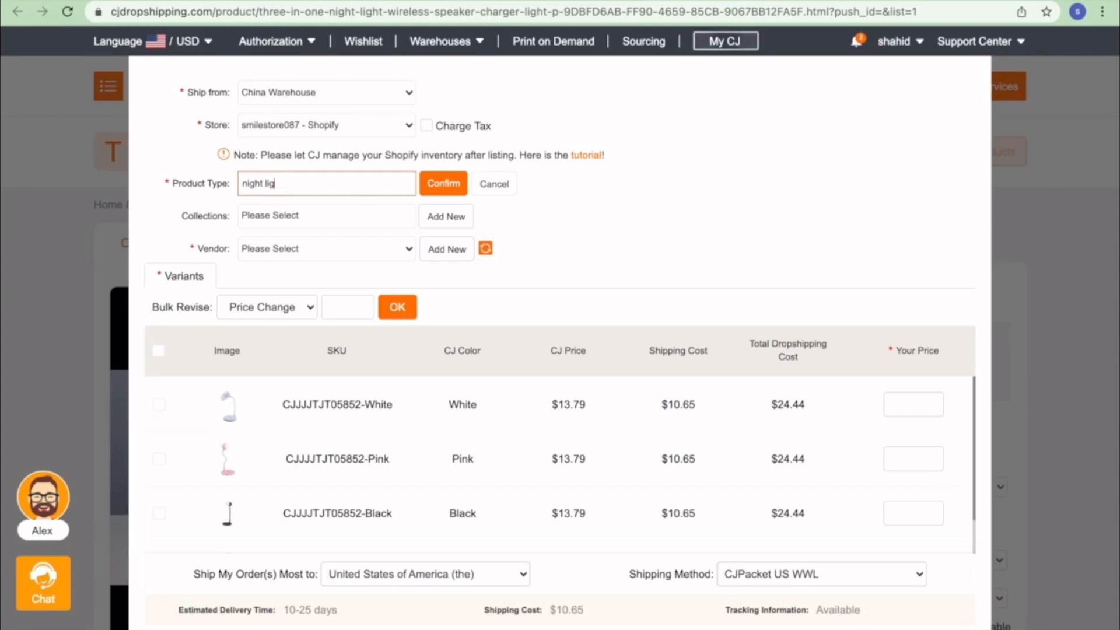
left_click(442, 183)
- Assign the listing to the electronics collection with the store owner as vendor
left_click(366, 216)
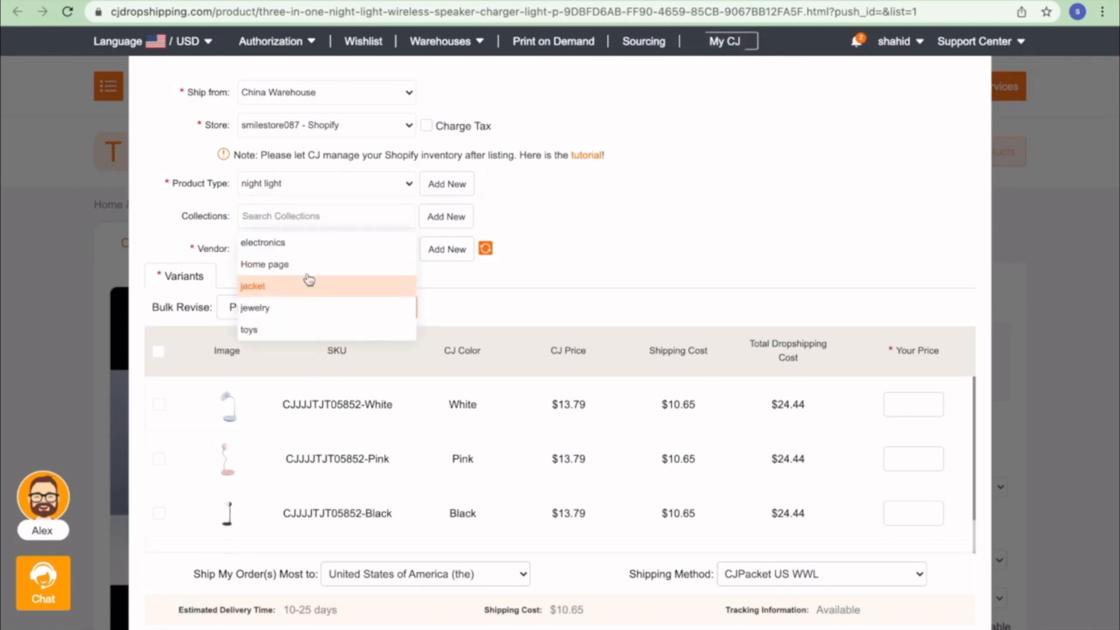
left_click(304, 245)
left_click(302, 249)
left_click(303, 263)
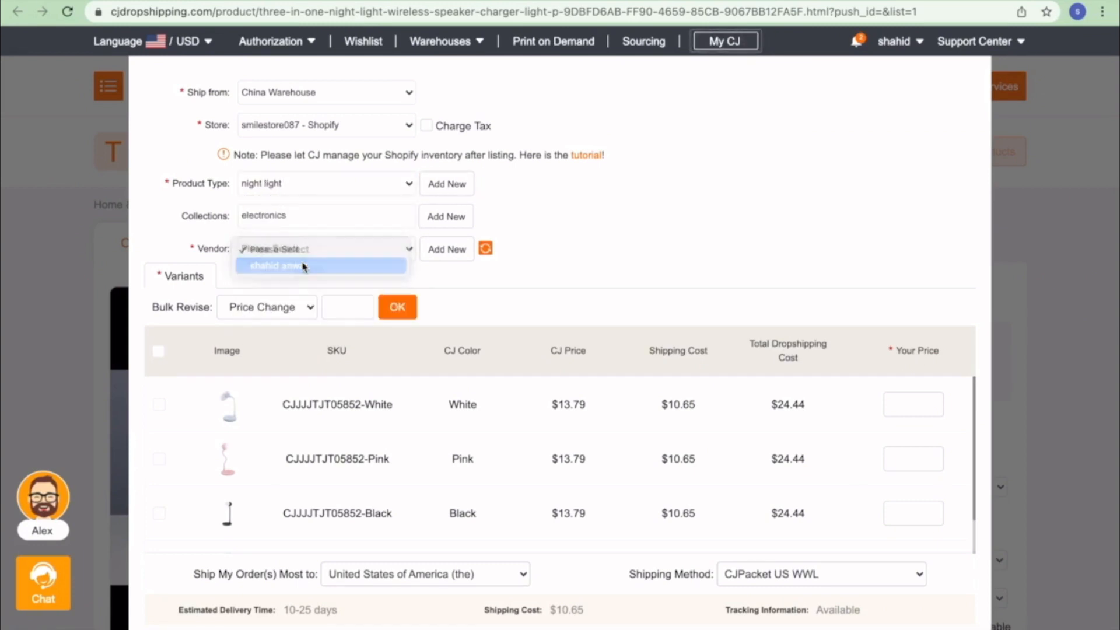
- Select all variants and bulk-revise every variant's price to 50
left_click(156, 351)
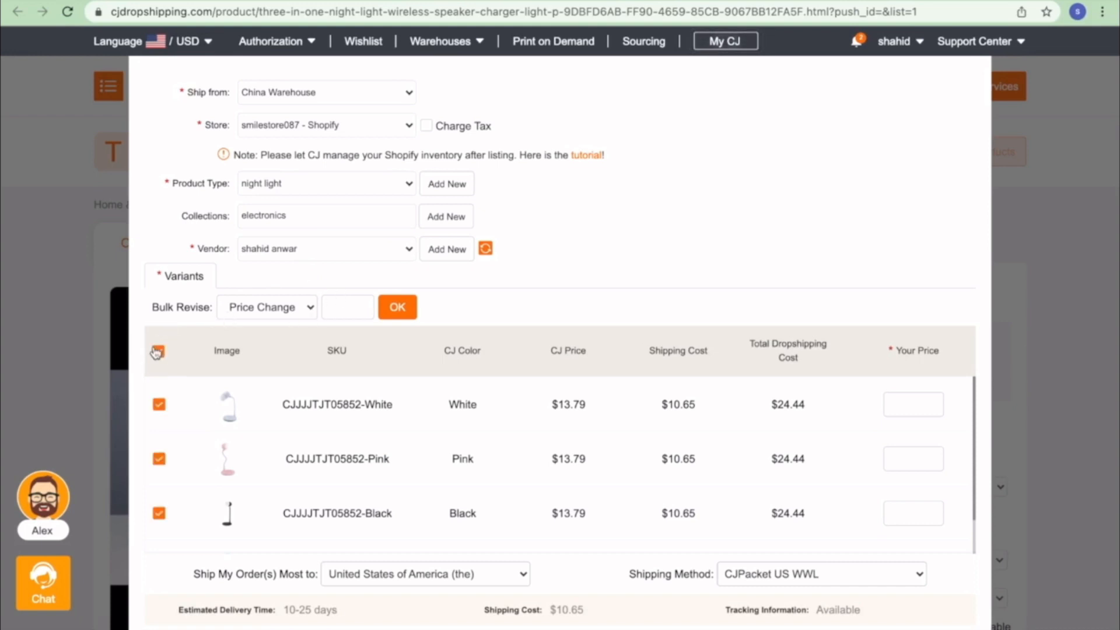
scroll(817, 455, "down", 2)
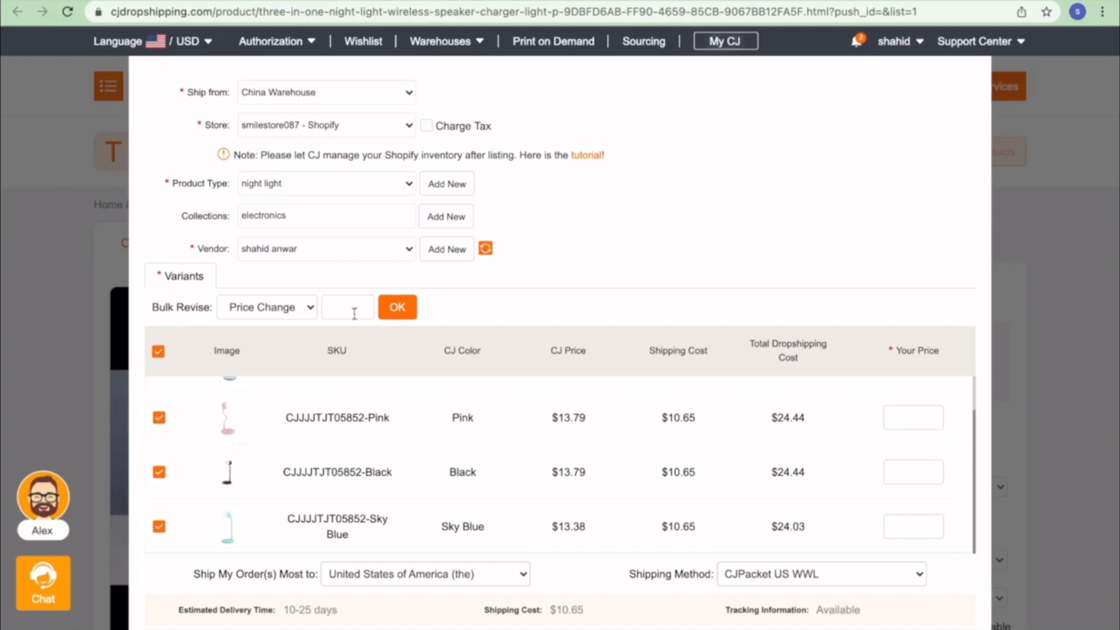
left_click(396, 307)
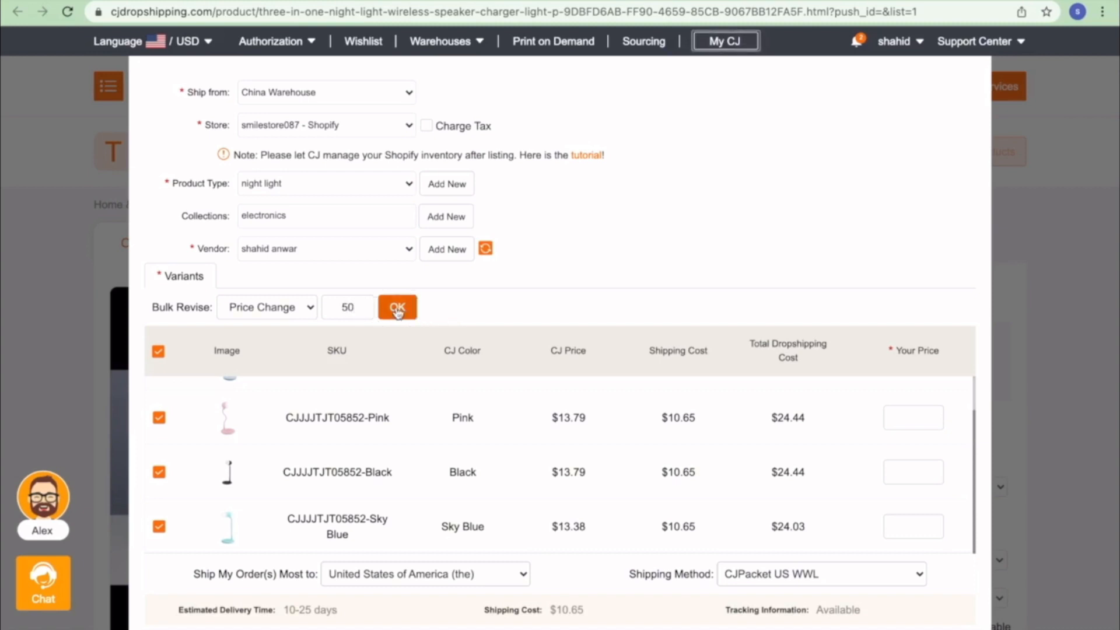
scroll(799, 467, "up", 2)
scroll(799, 467, "down", 2)
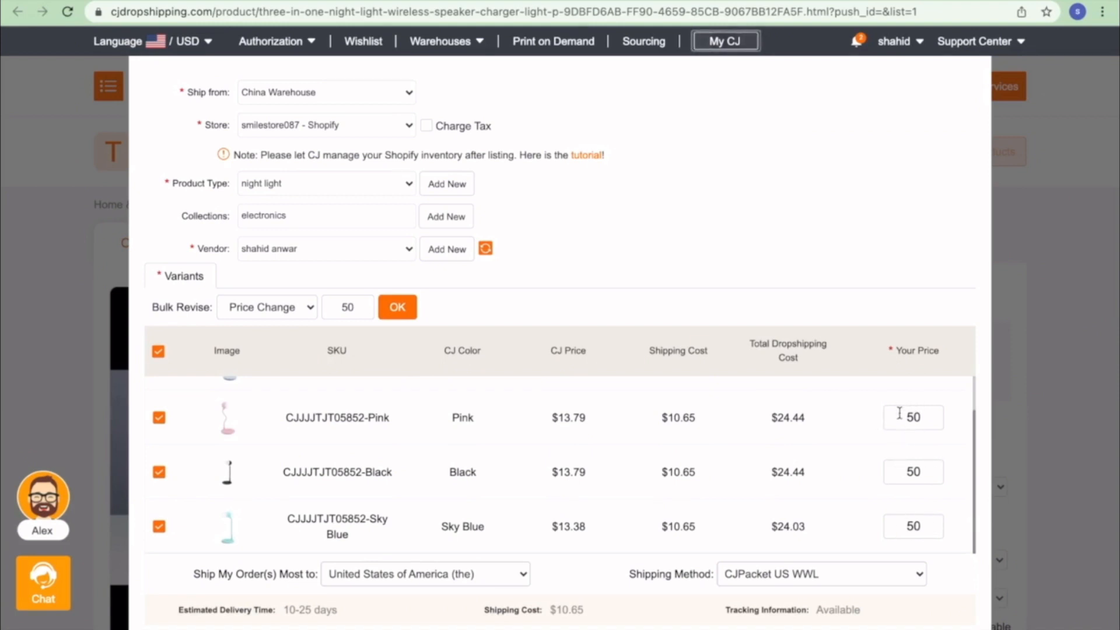
- Keep CJPacket US WWL shipping from the China Warehouse
left_click(786, 578)
left_click(785, 575)
left_click(379, 92)
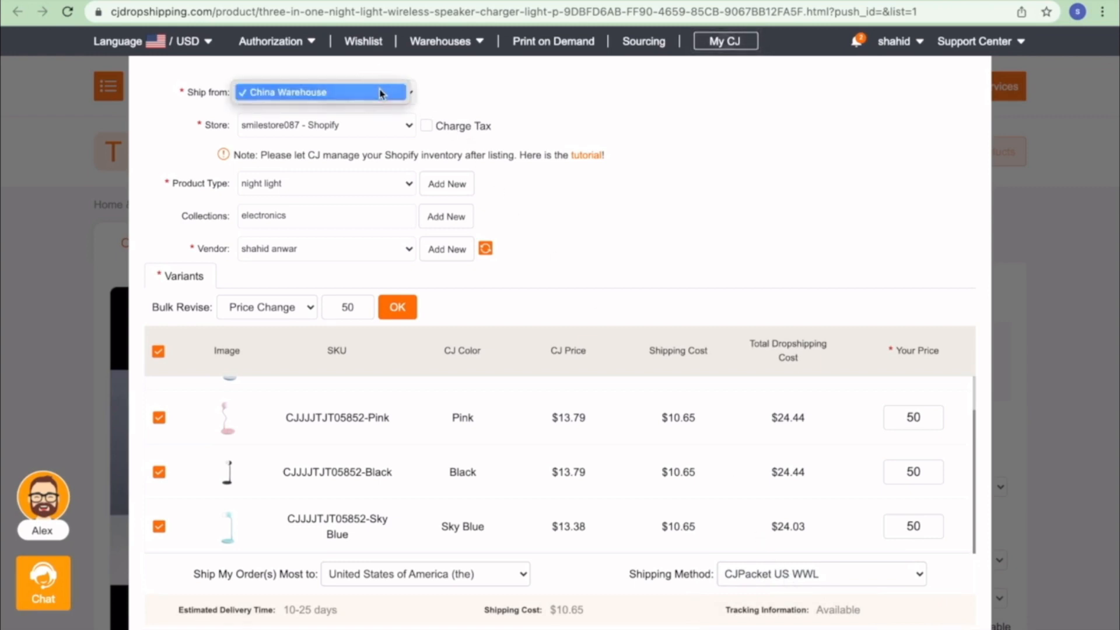
left_click(379, 92)
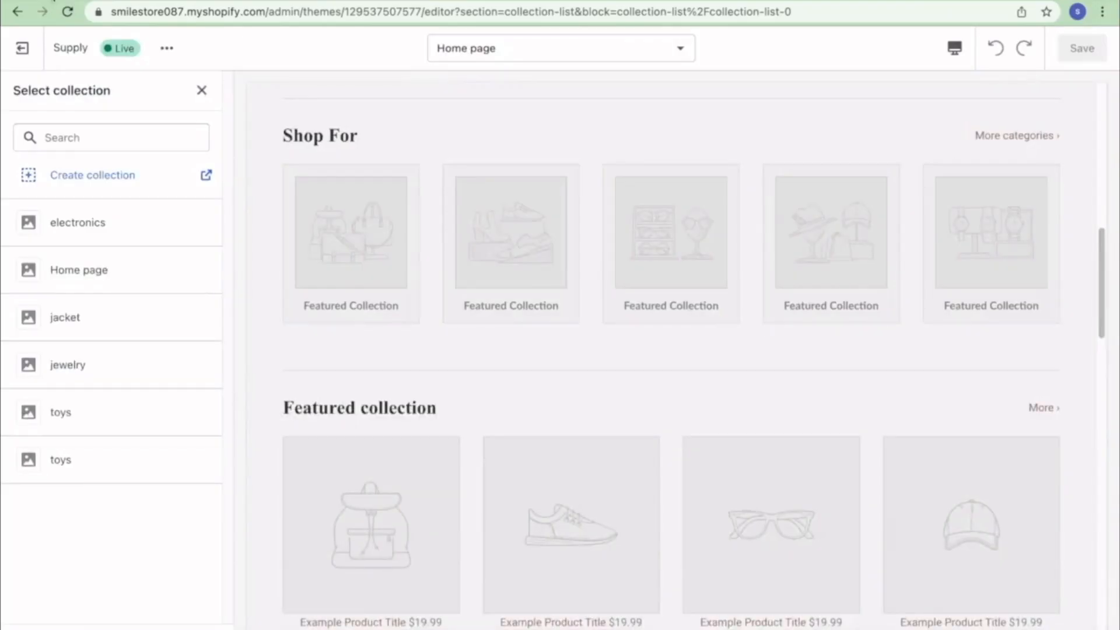
- Set the first Shop For collection slot to electronics and save
left_click(91, 226)
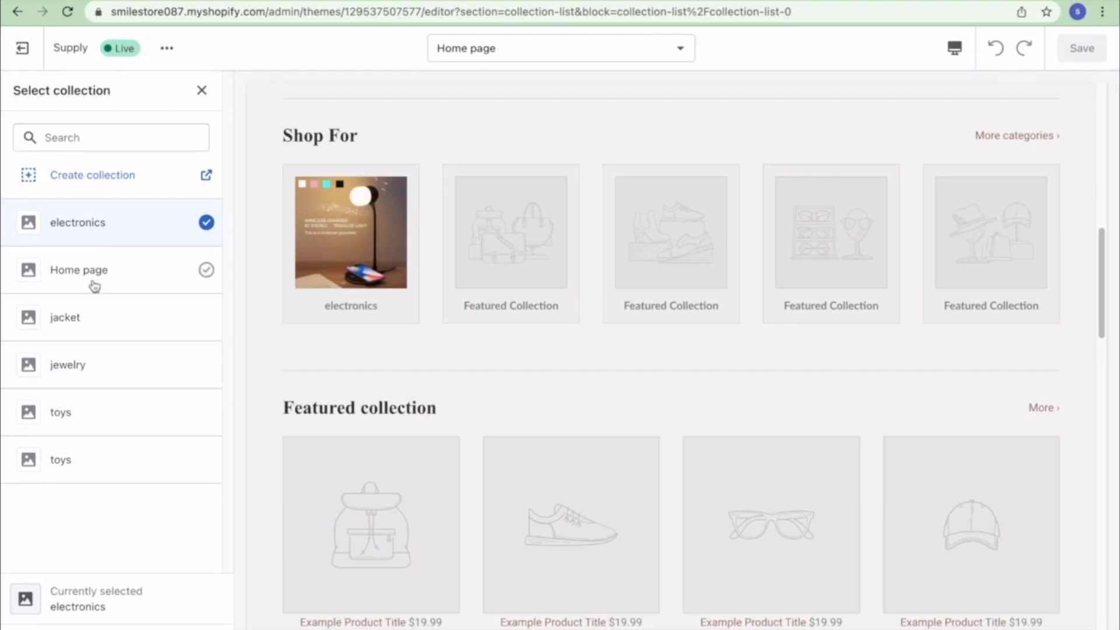
left_click(204, 625)
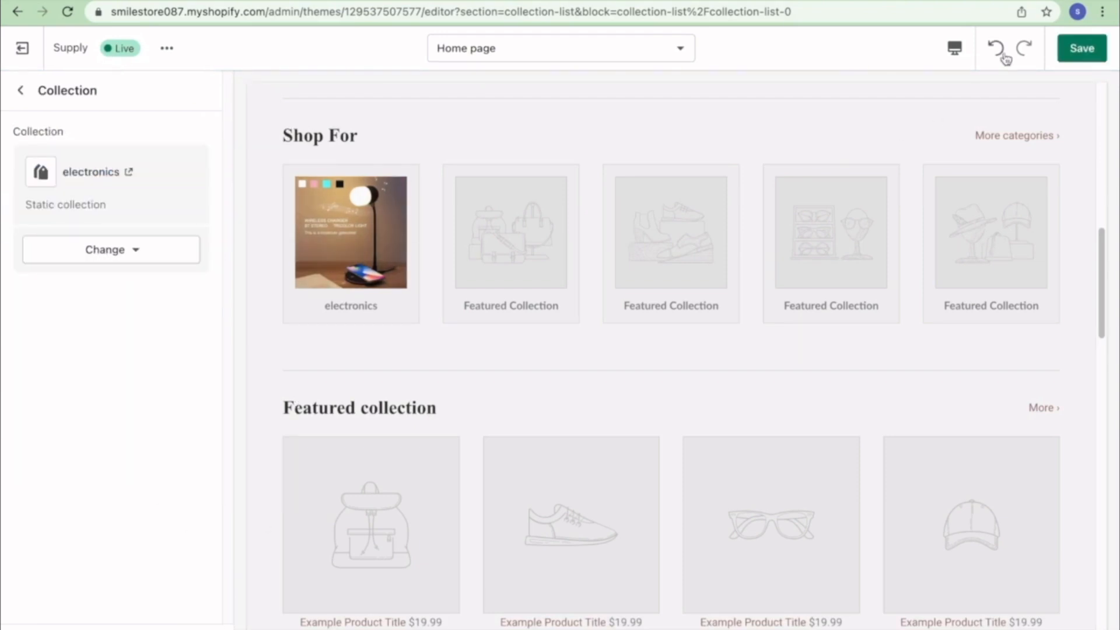
left_click(1075, 49)
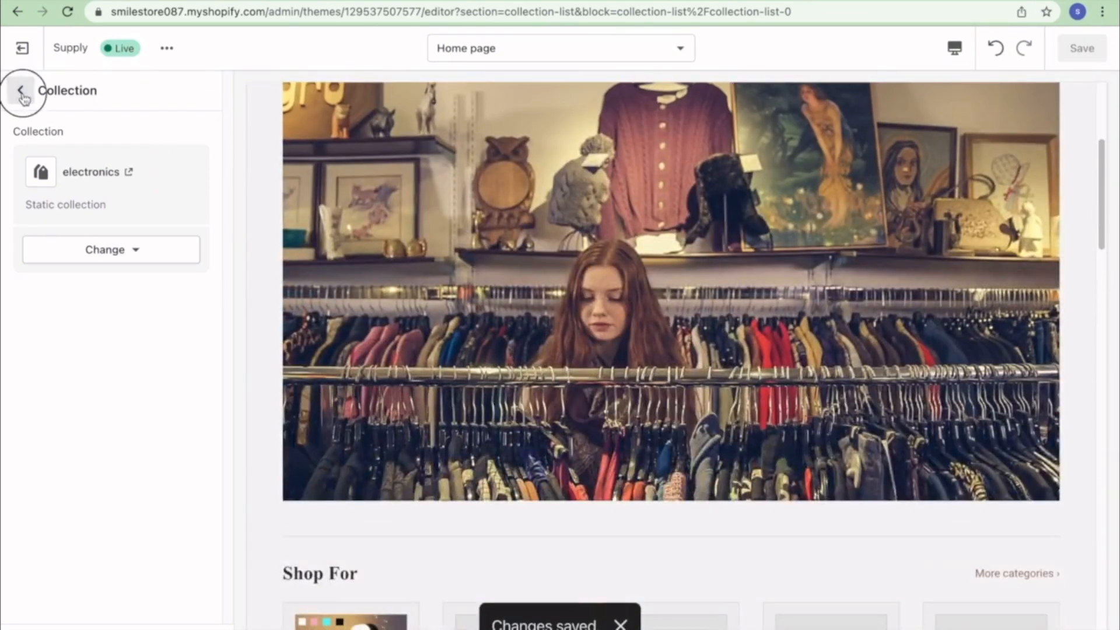
left_click(21, 91)
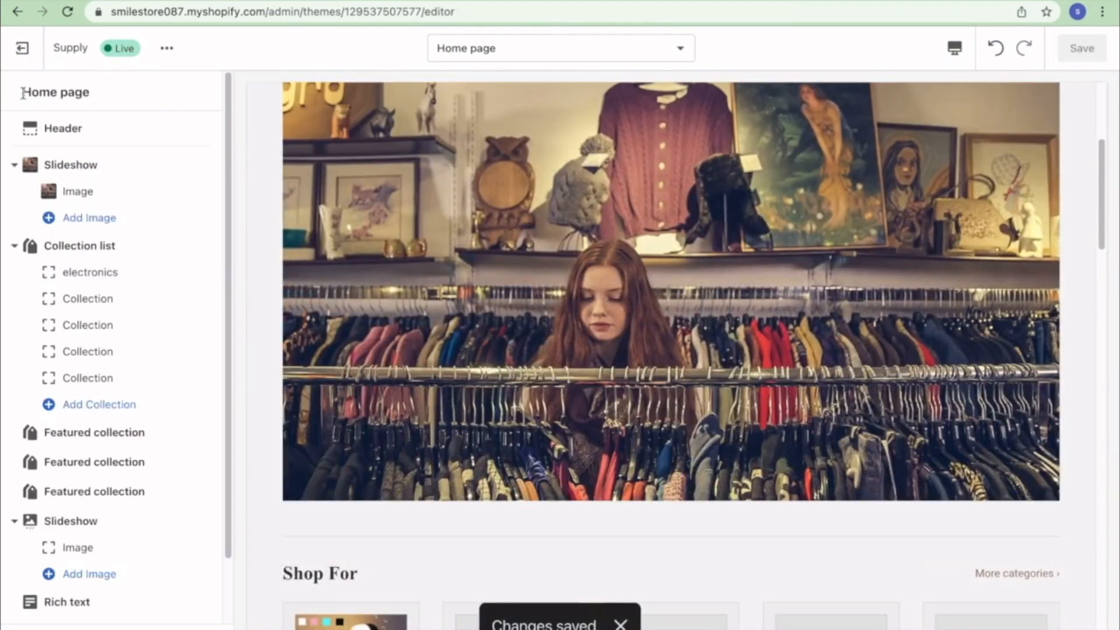
- Set the second Shop For collection slot to jewelry and save
left_click(103, 299)
left_click(100, 169)
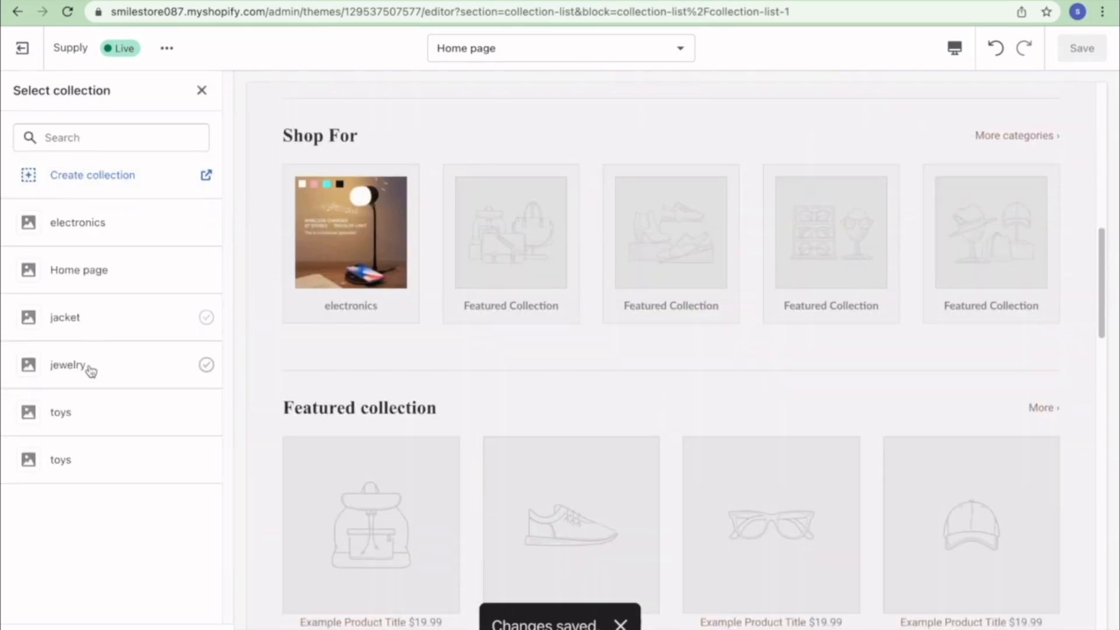
left_click(91, 371)
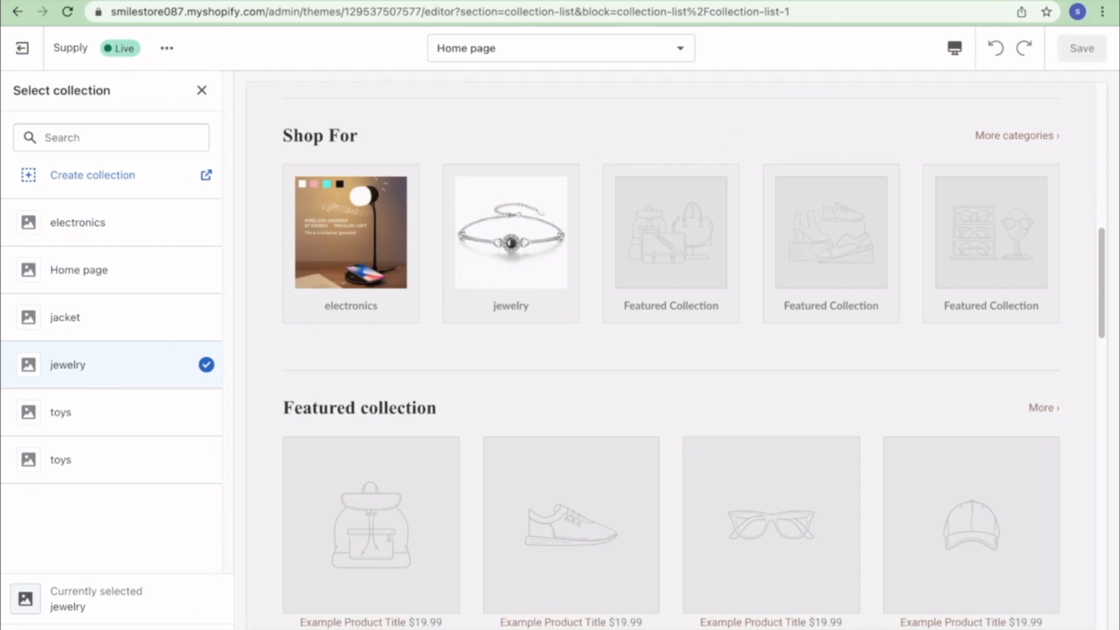
left_click(195, 629)
left_click(1081, 50)
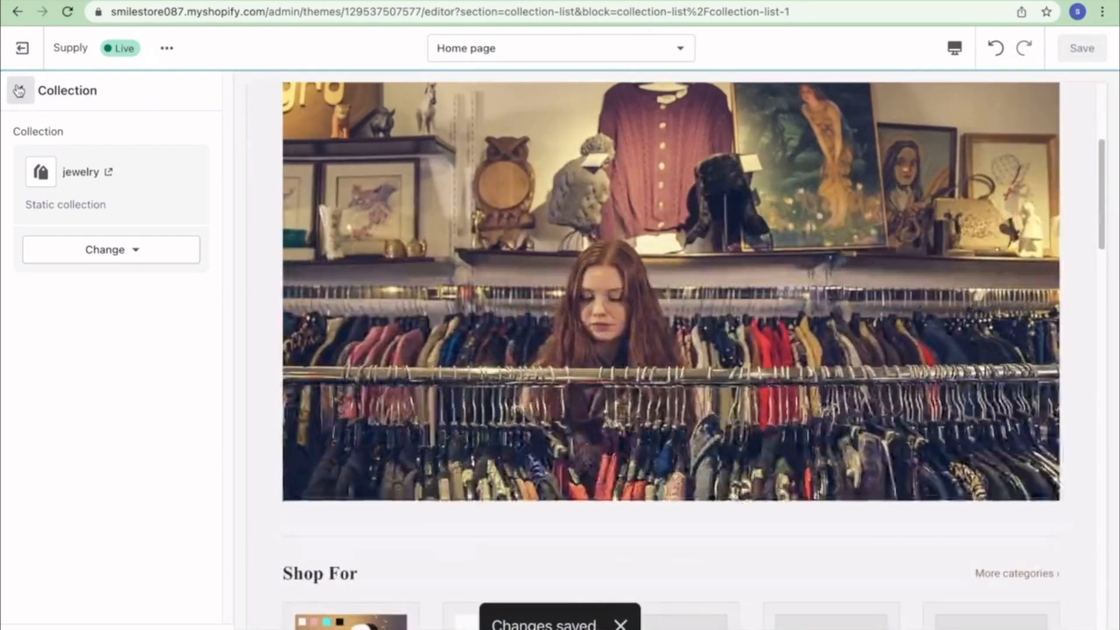
left_click(19, 89)
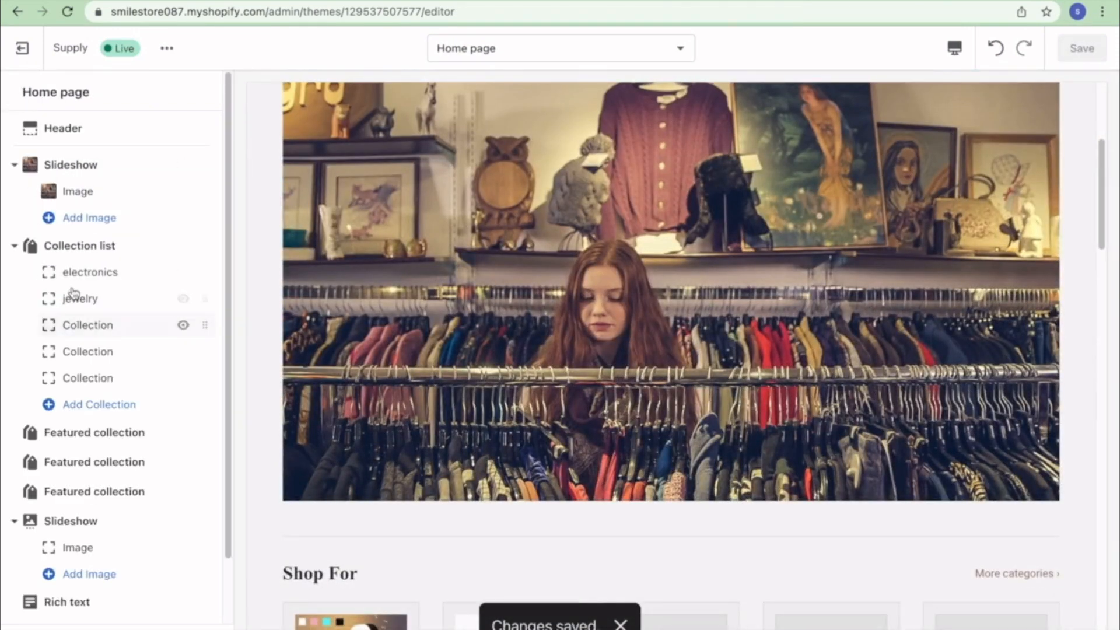
scroll(462, 548, "down", 8)
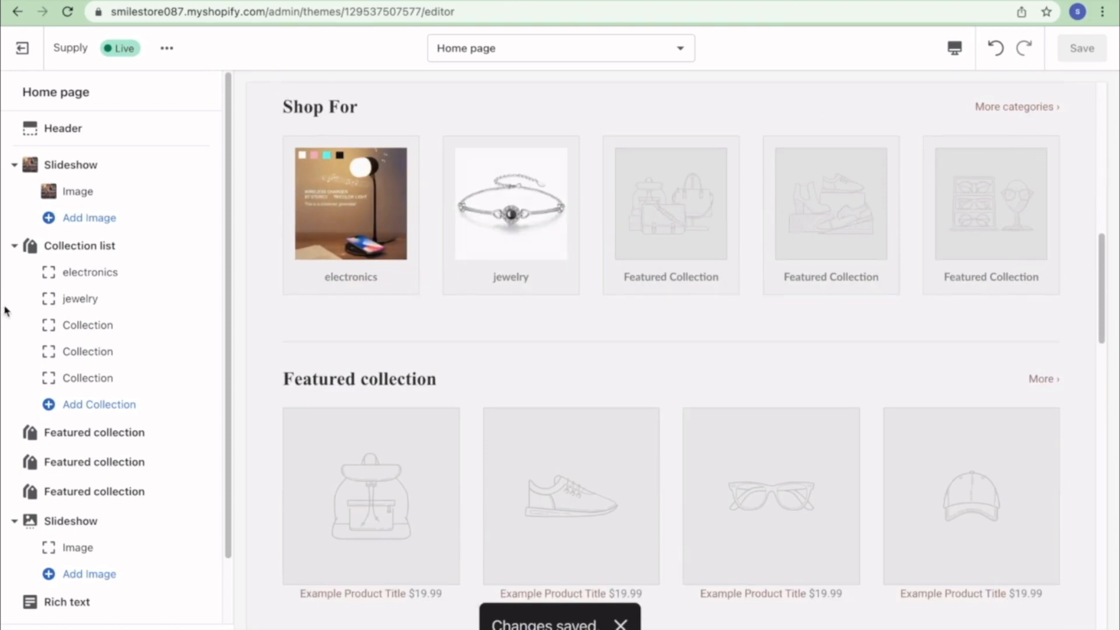
- Set the third Shop For collection slot to toys and save
left_click(106, 327)
left_click(131, 168)
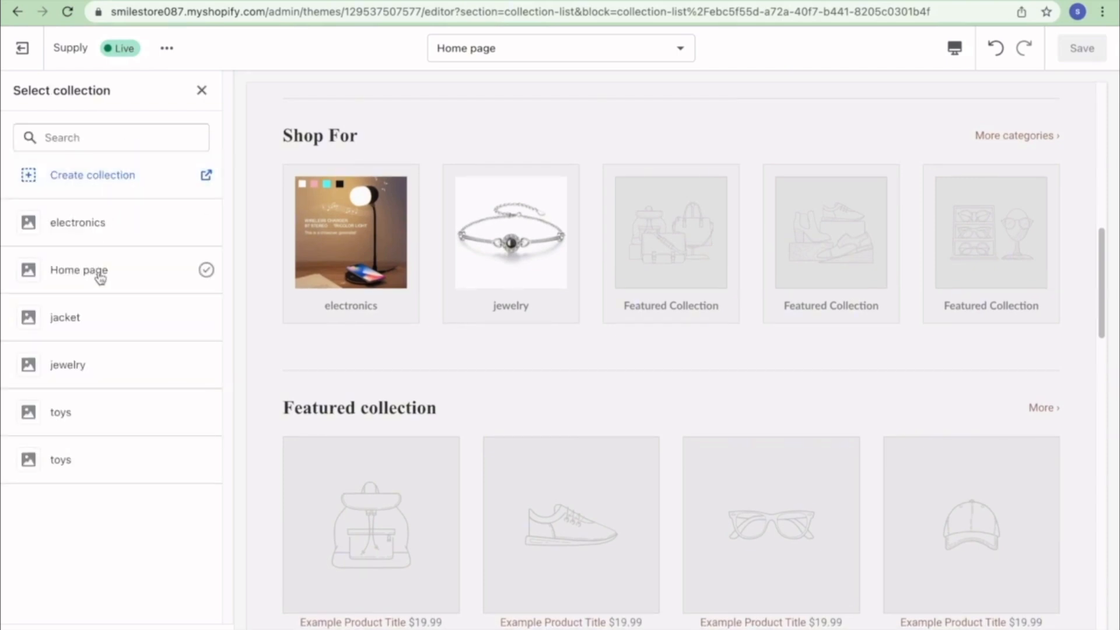
left_click(89, 312)
left_click(72, 416)
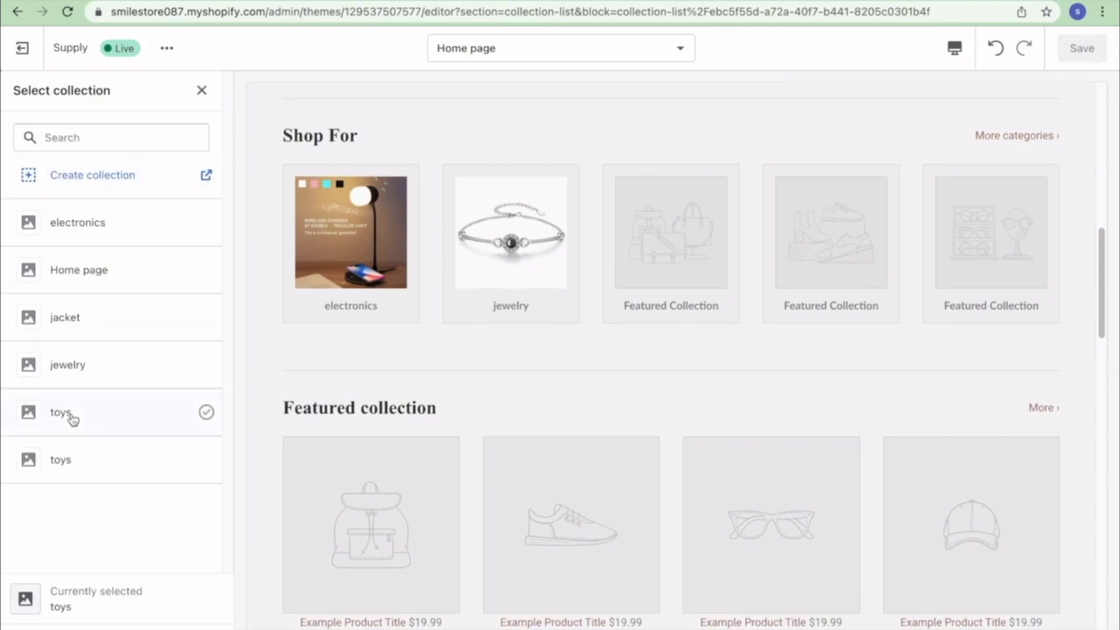
left_click(191, 626)
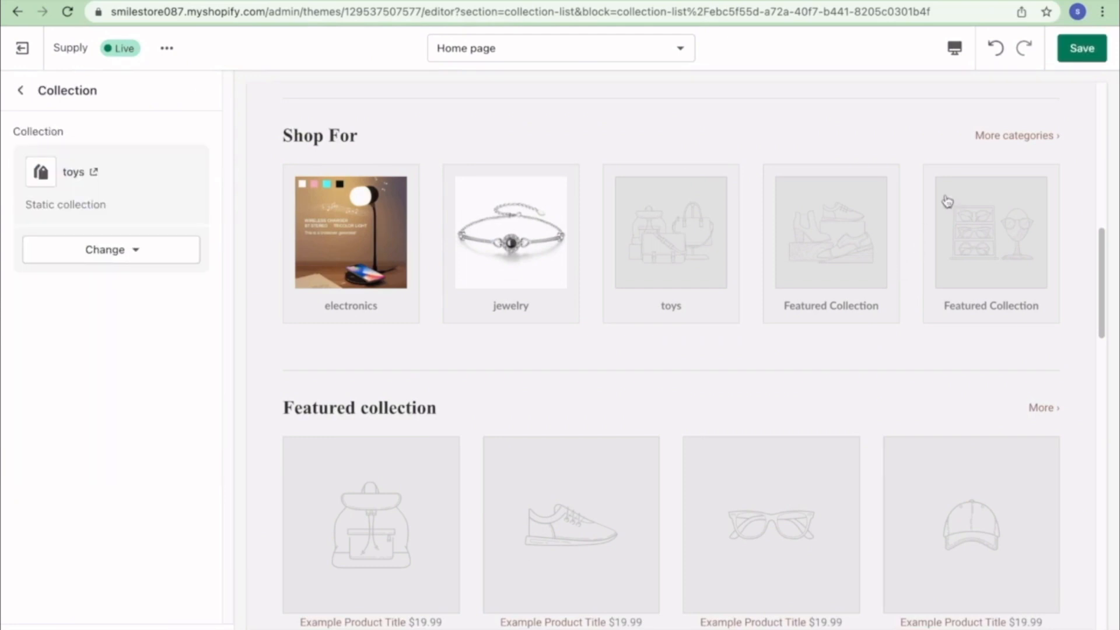
left_click(1074, 36)
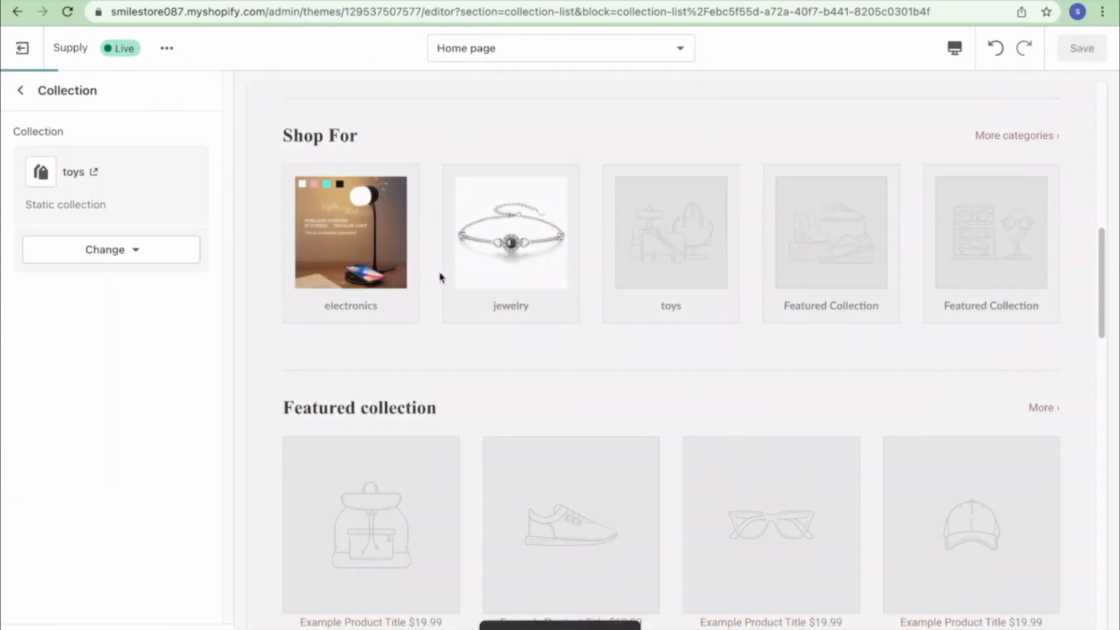
scroll(589, 350, "down", 4)
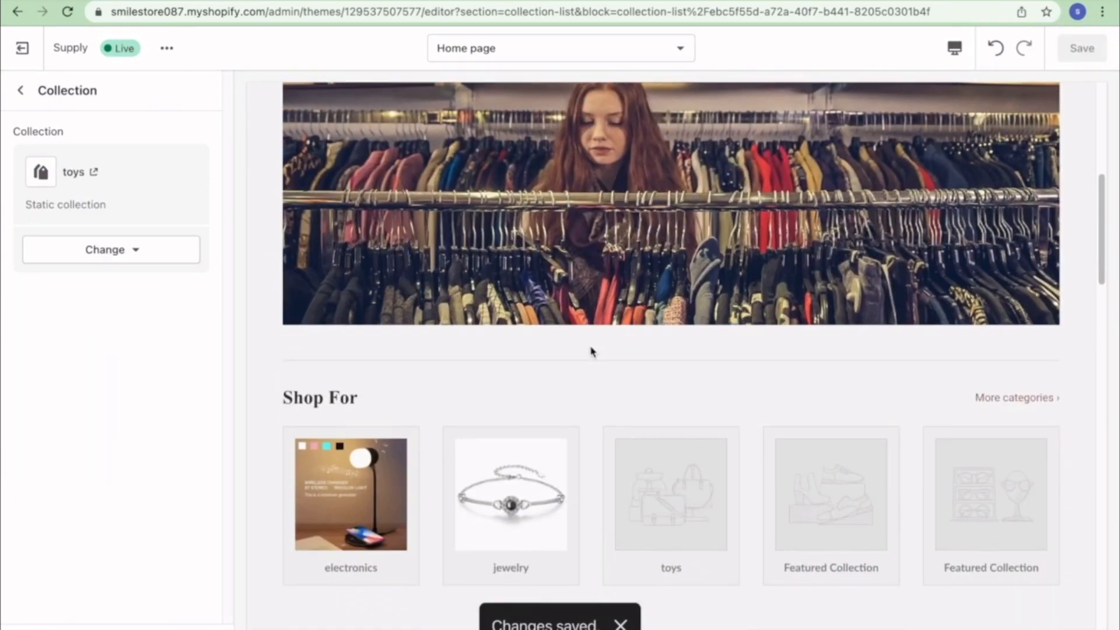
left_click(21, 90)
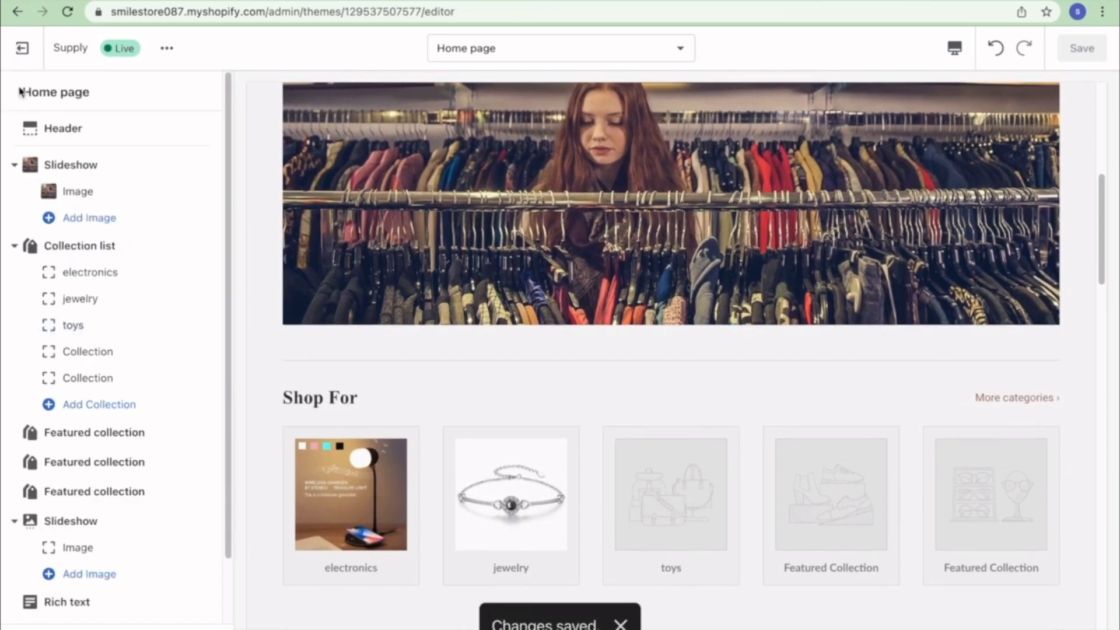
- Set the fourth Shop For collection slot to jacket and save
left_click(100, 358)
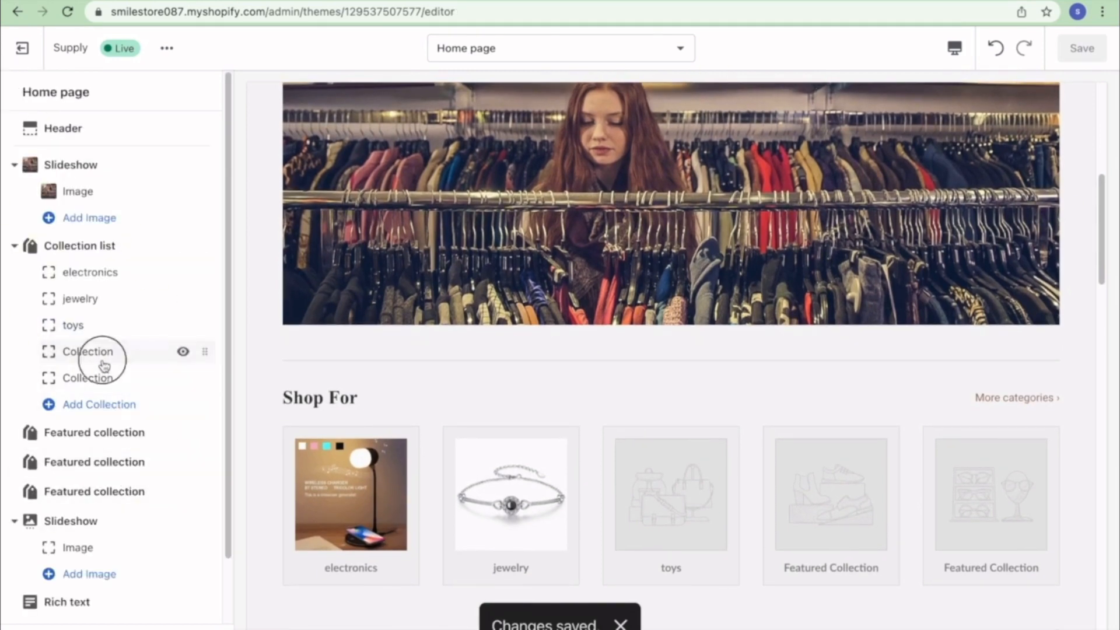
left_click(118, 158)
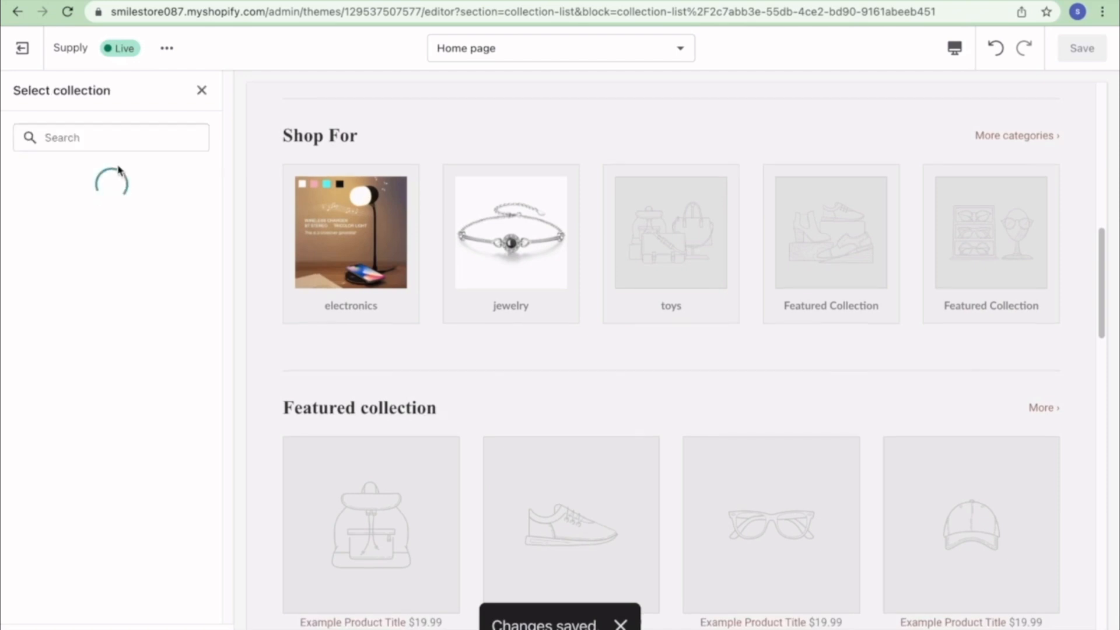
left_click(124, 319)
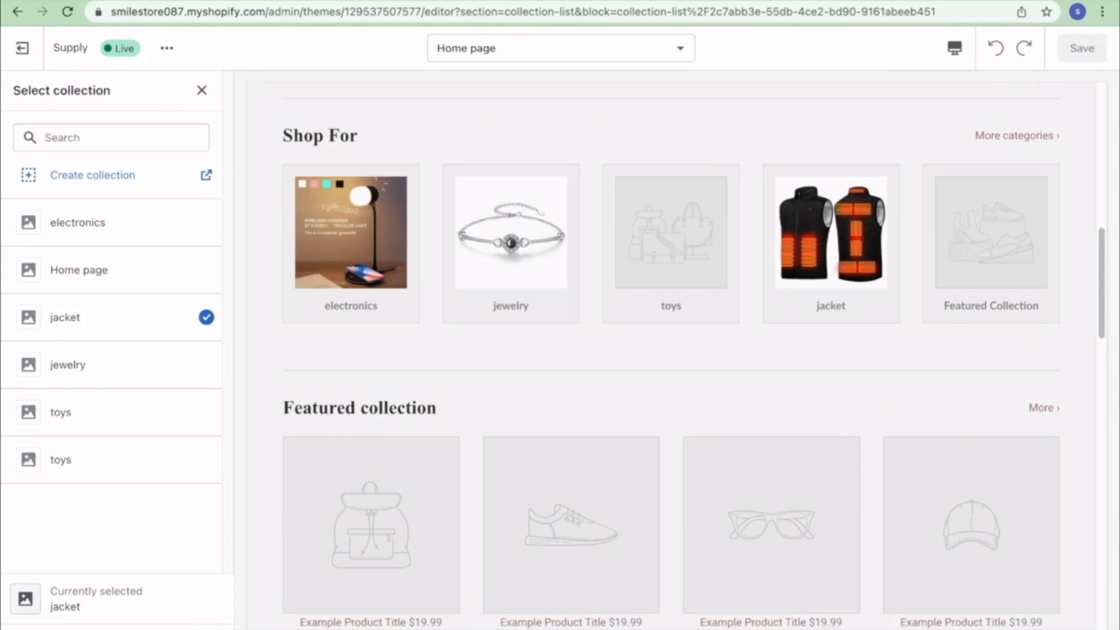
left_click(202, 90)
left_click(1082, 50)
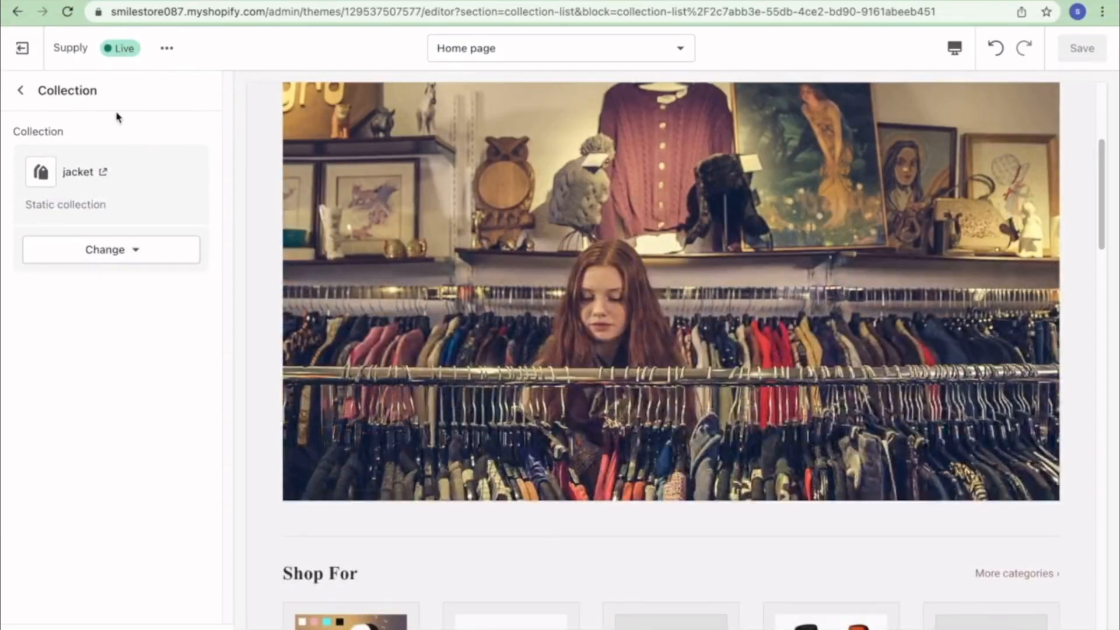
left_click(21, 91)
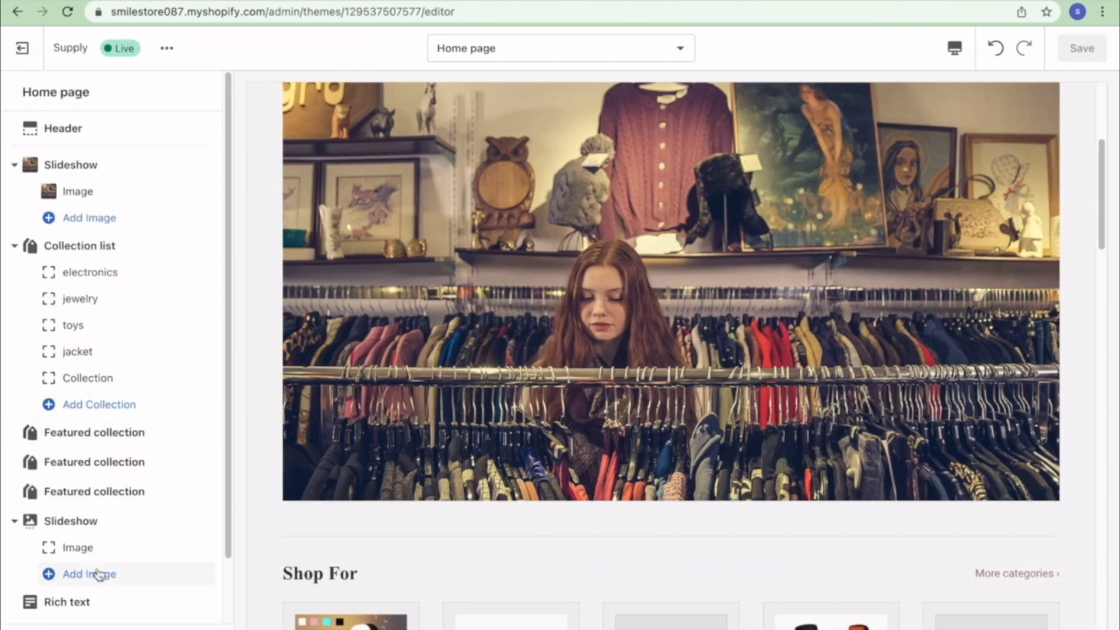
scroll(100, 565, "down", 1)
scroll(100, 566, "down", 2)
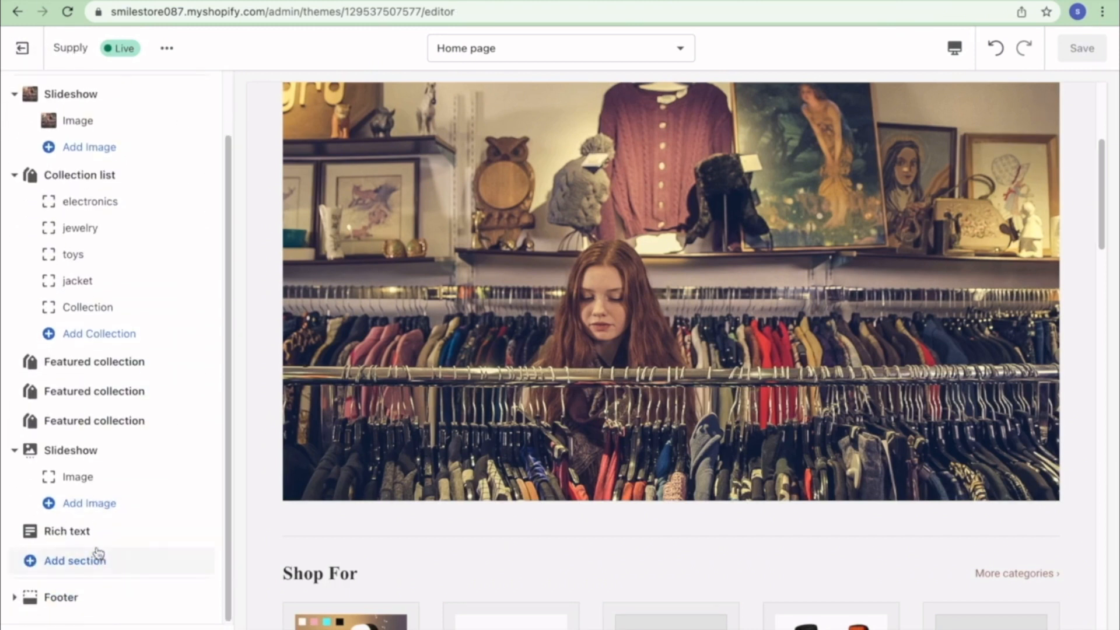
- Leave the theme editor and view the live store from Online Store > Themes
left_click(31, 59)
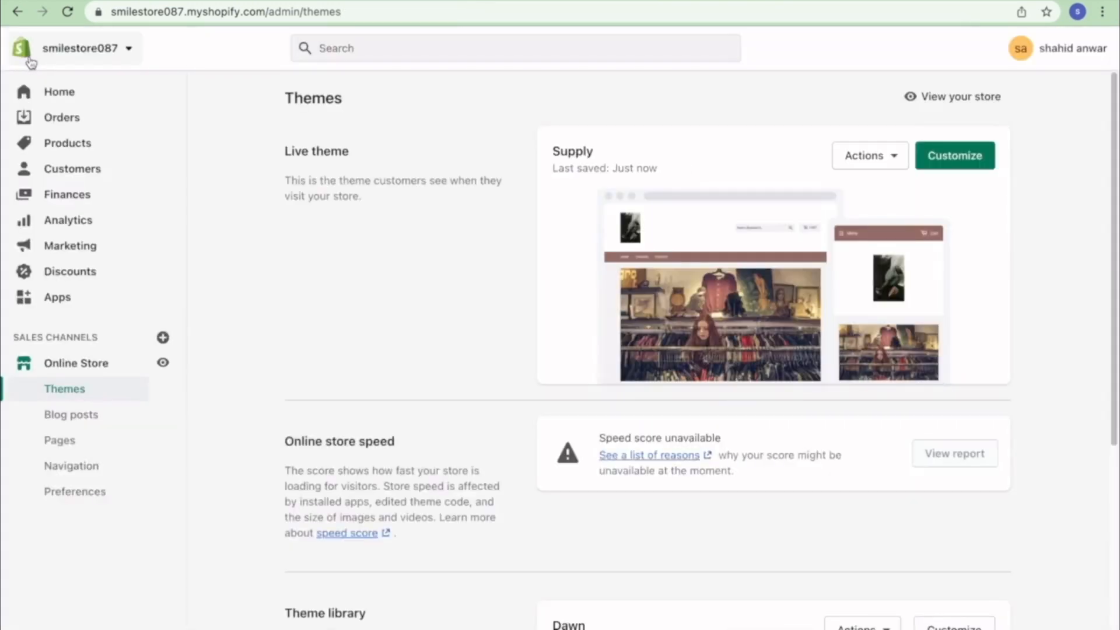
left_click(48, 98)
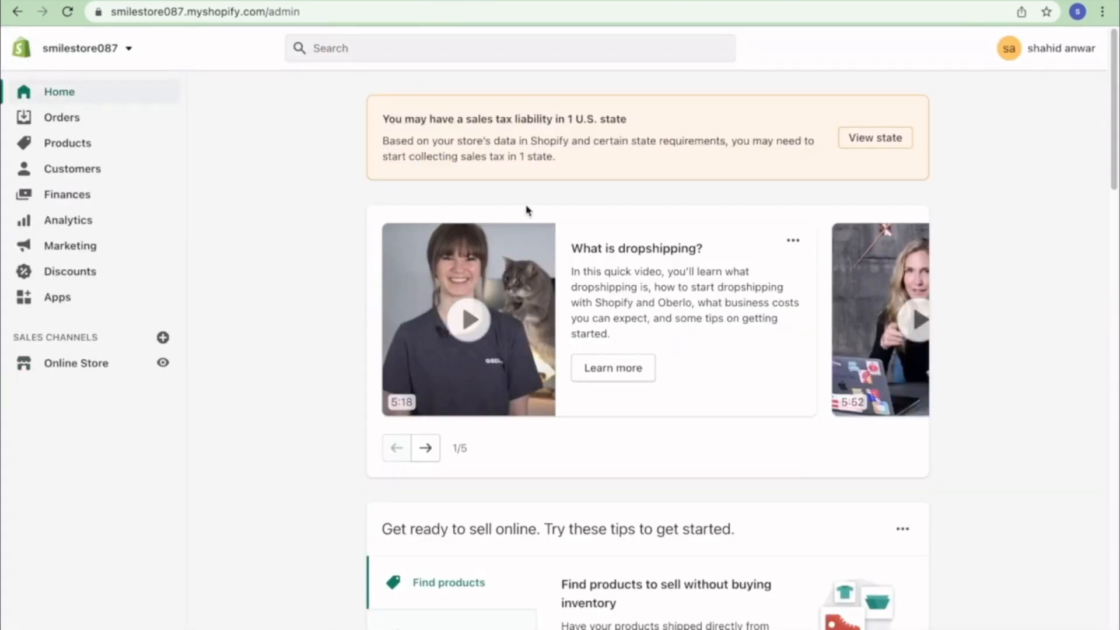
left_click(84, 365)
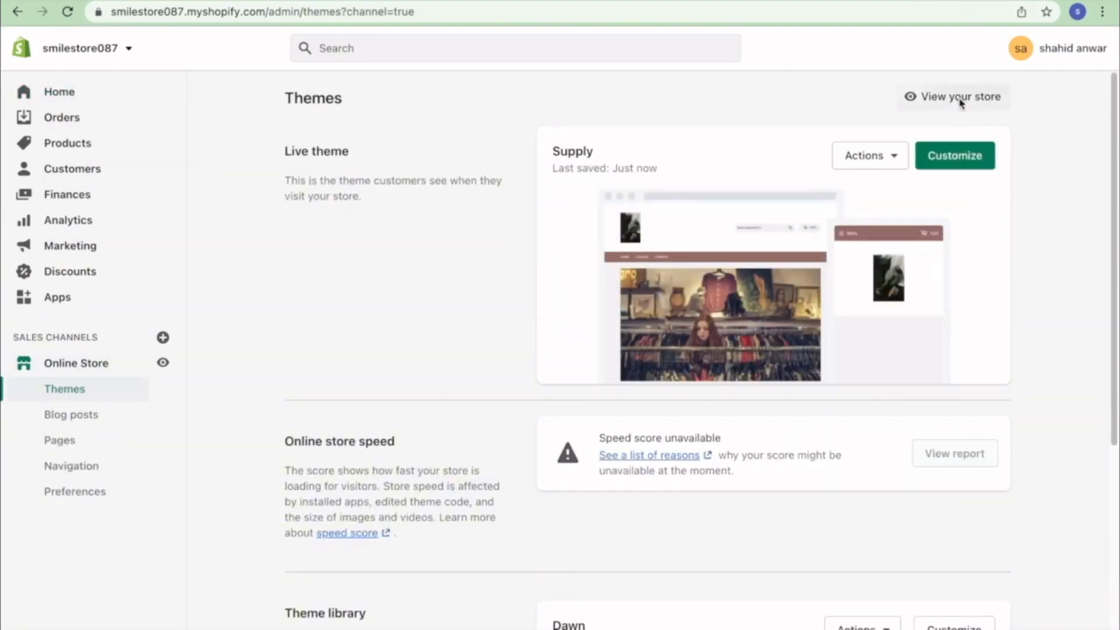
left_click(960, 99)
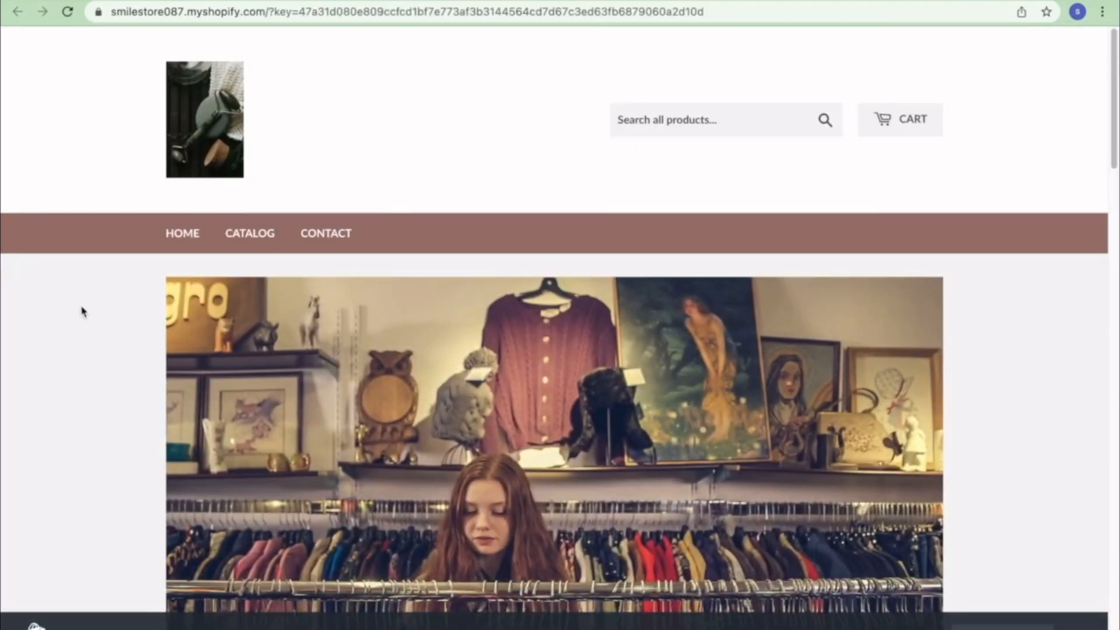
- Open the Three-in-one Night Light from the storefront's electronics collection
scroll(560, 314, "down", 10)
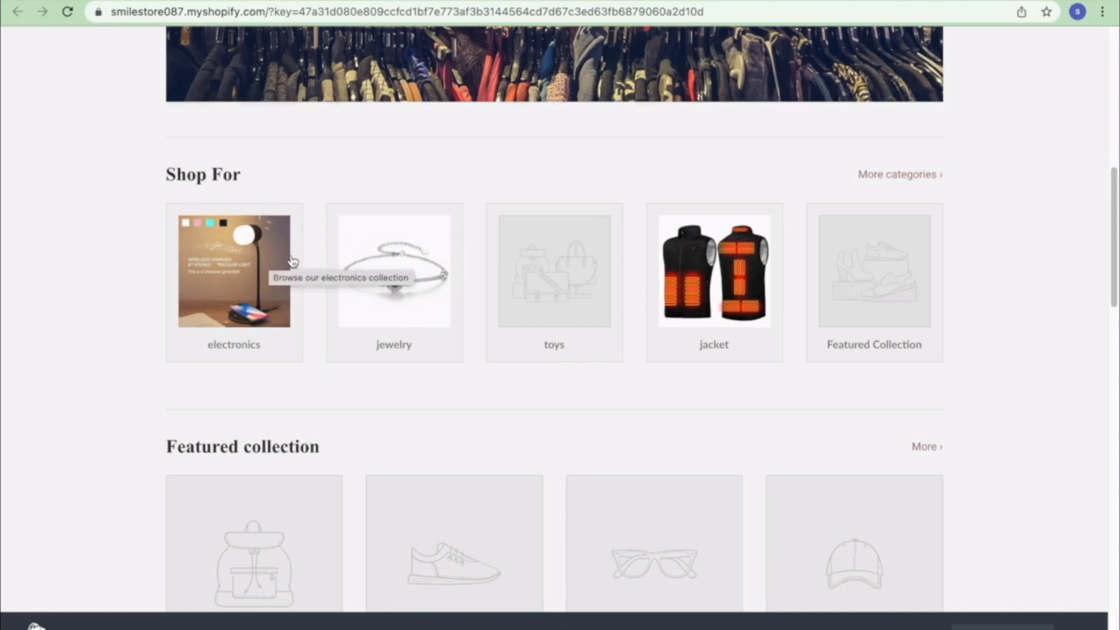
scroll(269, 280, "up", 1)
left_click(247, 291)
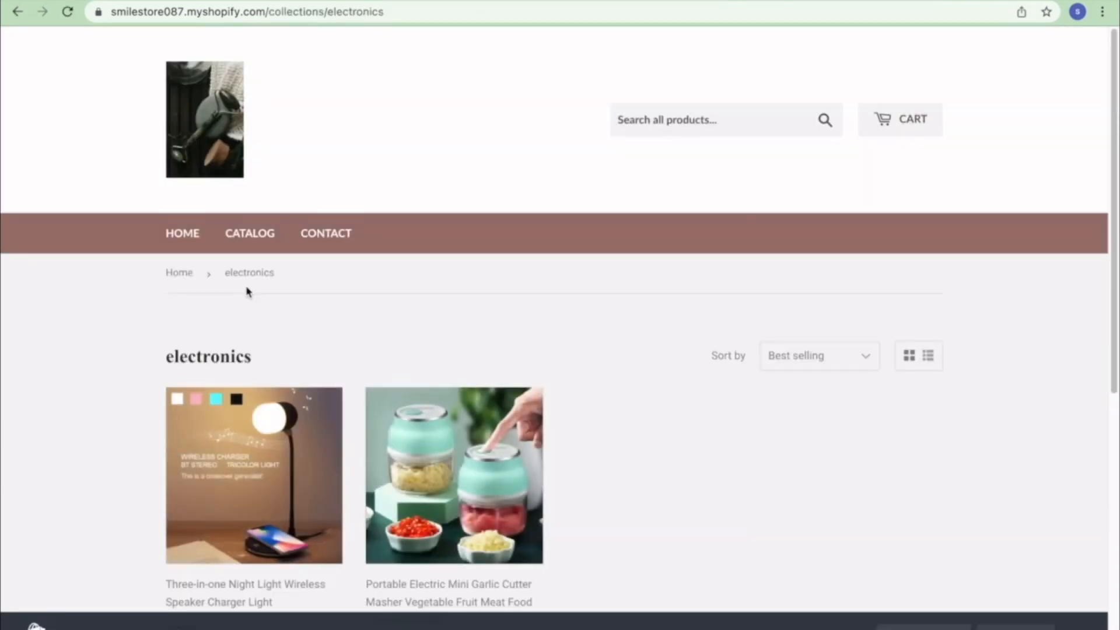
scroll(313, 358, "down", 5)
left_click(265, 250)
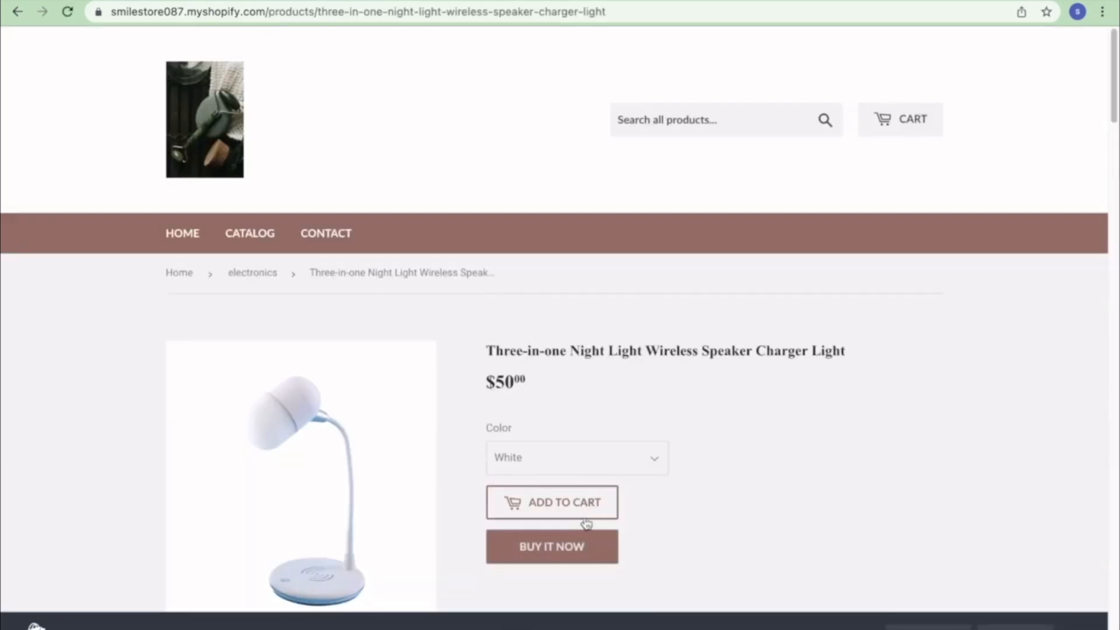
- Buy the white night light now, reaching checkout at USD $50.00
left_click(583, 546)
left_click(583, 547)
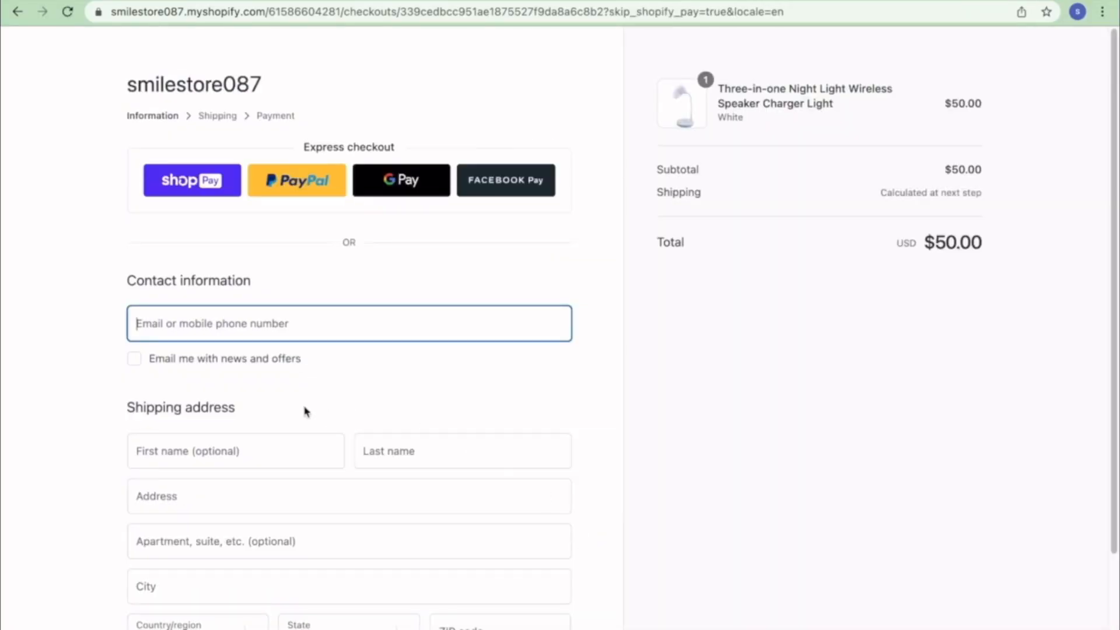
scroll(407, 420, "down", 1)
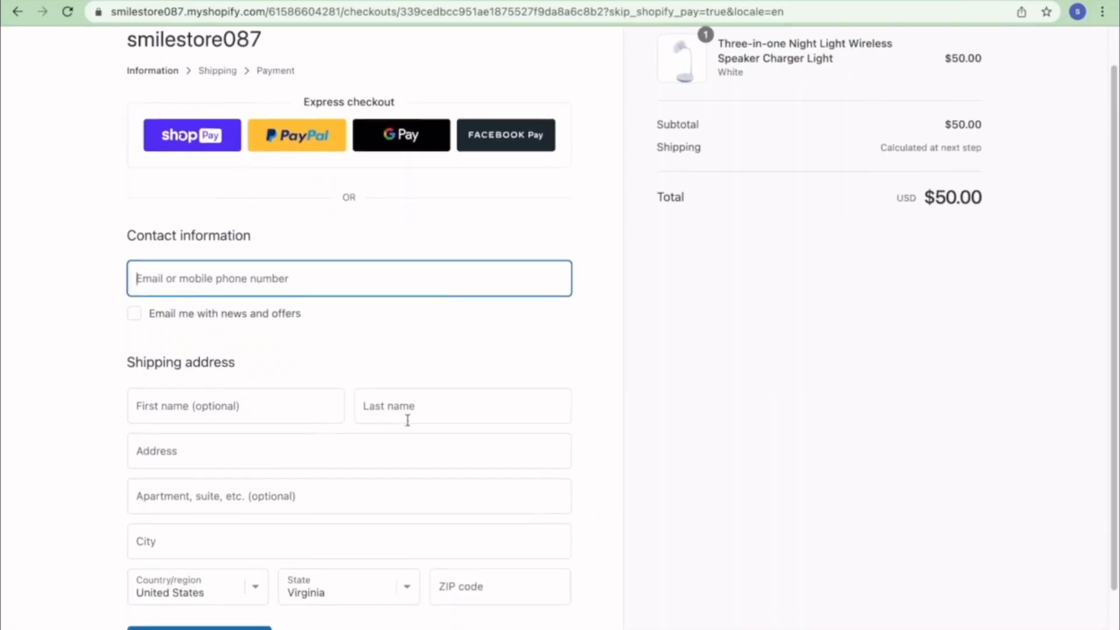
scroll(785, 621, "up", 1)
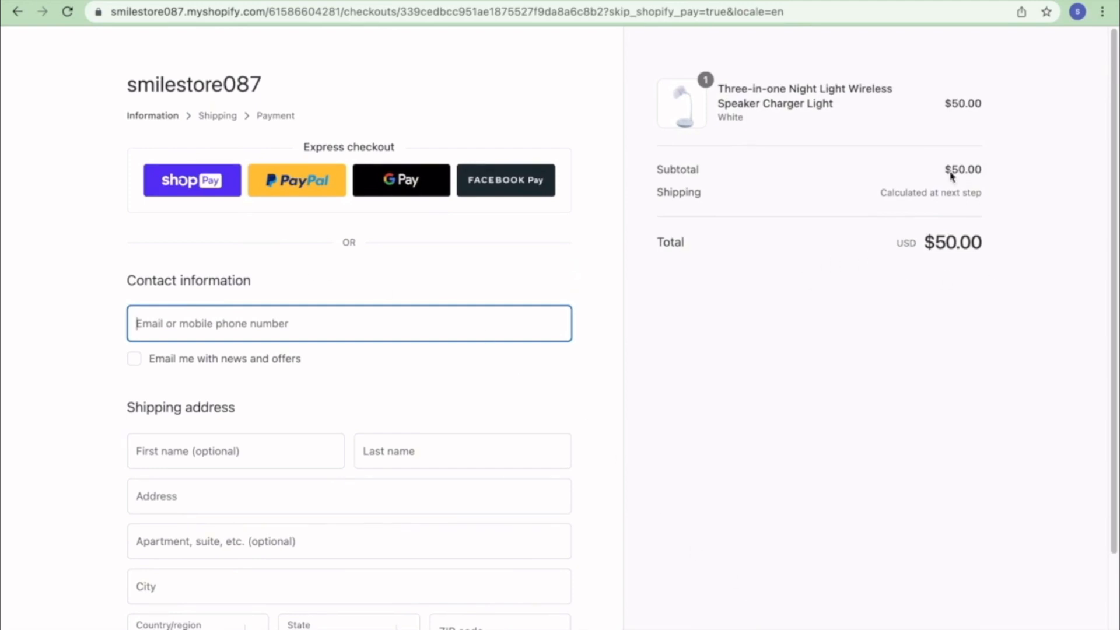
scroll(312, 257, "down", 1)
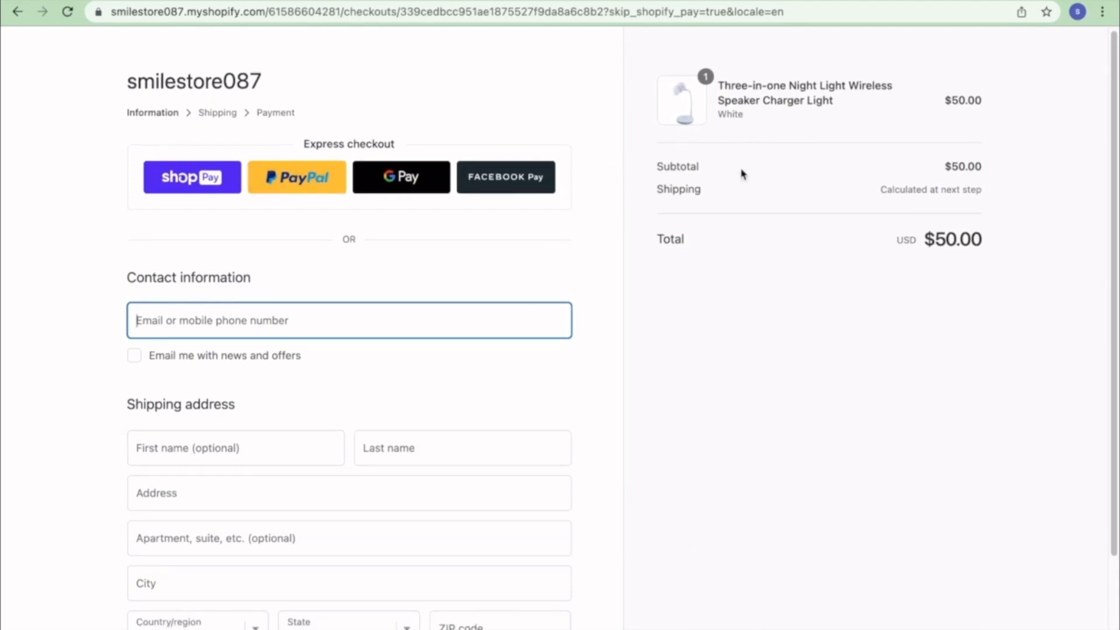